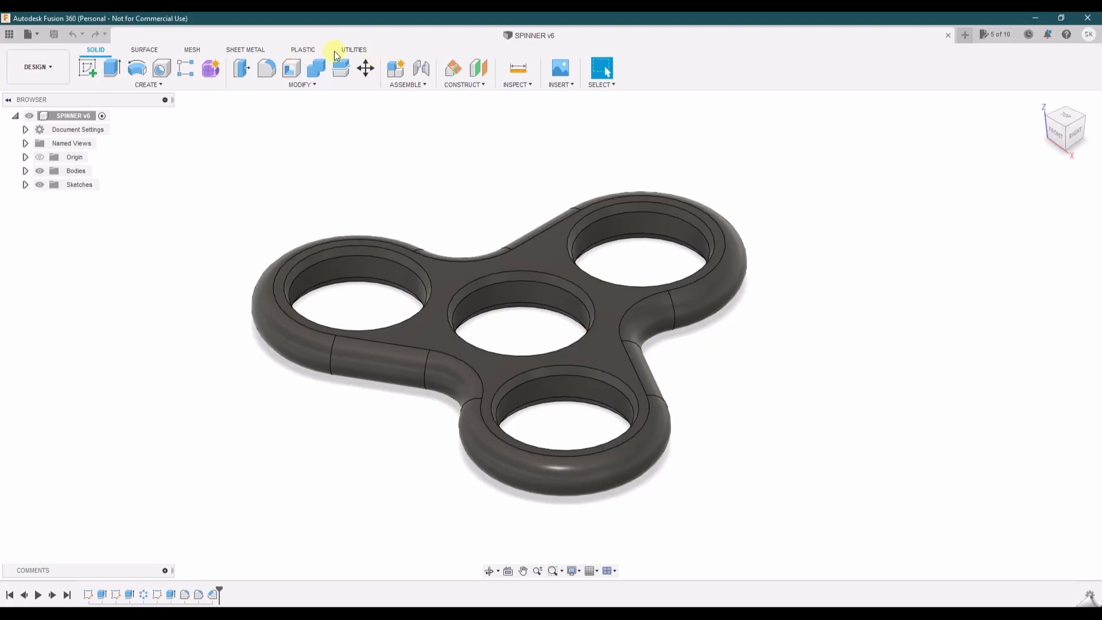
pyautogui.click(144, 50)
pyautogui.click(96, 49)
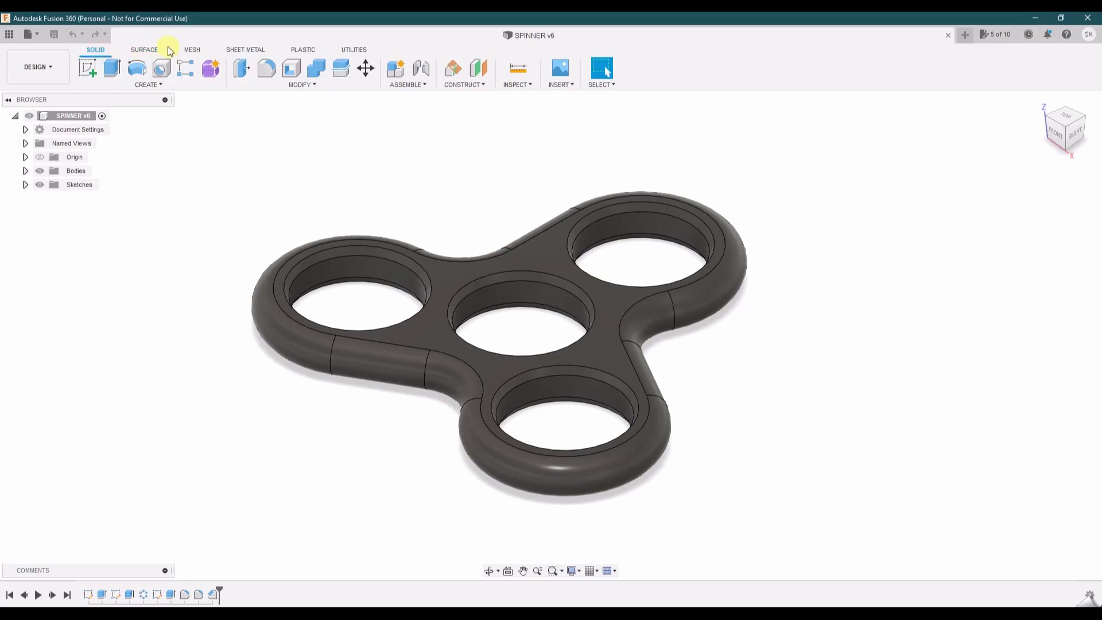
pyautogui.click(144, 84)
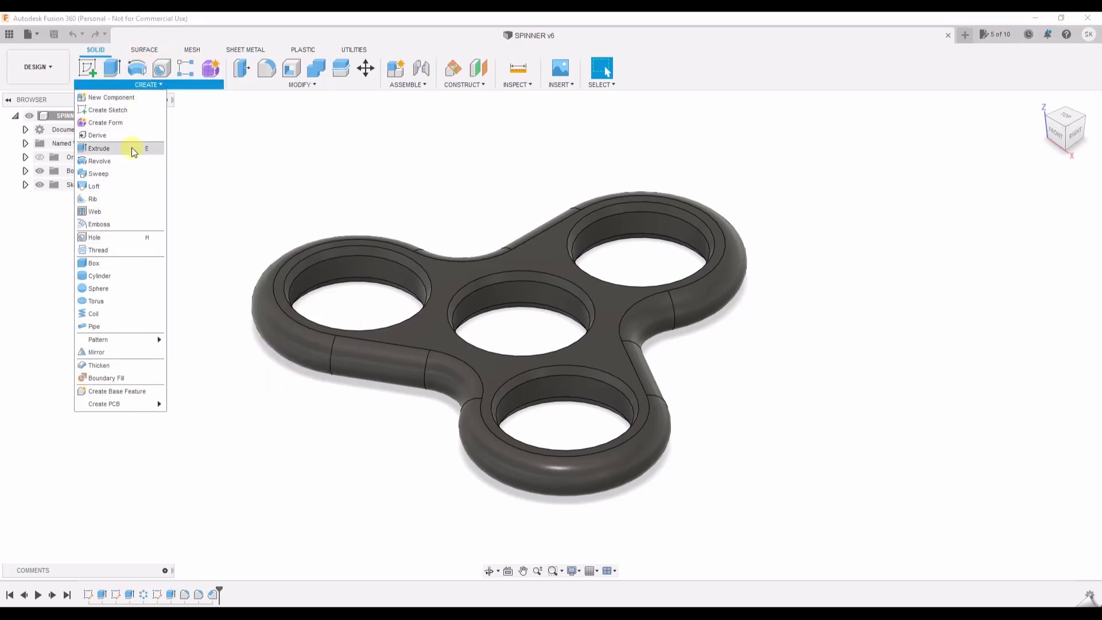
pyautogui.click(315, 86)
pyautogui.click(424, 86)
pyautogui.click(534, 115)
pyautogui.click(465, 85)
pyautogui.click(626, 121)
pyautogui.click(517, 85)
pyautogui.click(702, 136)
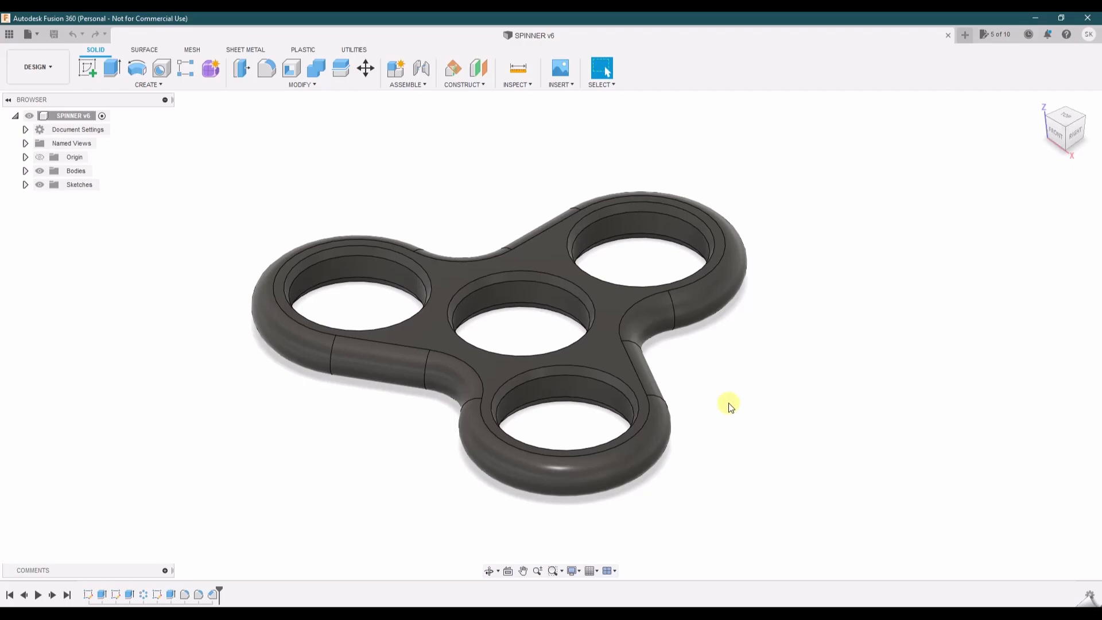
# Show the data panel and make the 140-0007-0 document read-only.
pyautogui.click(13, 38)
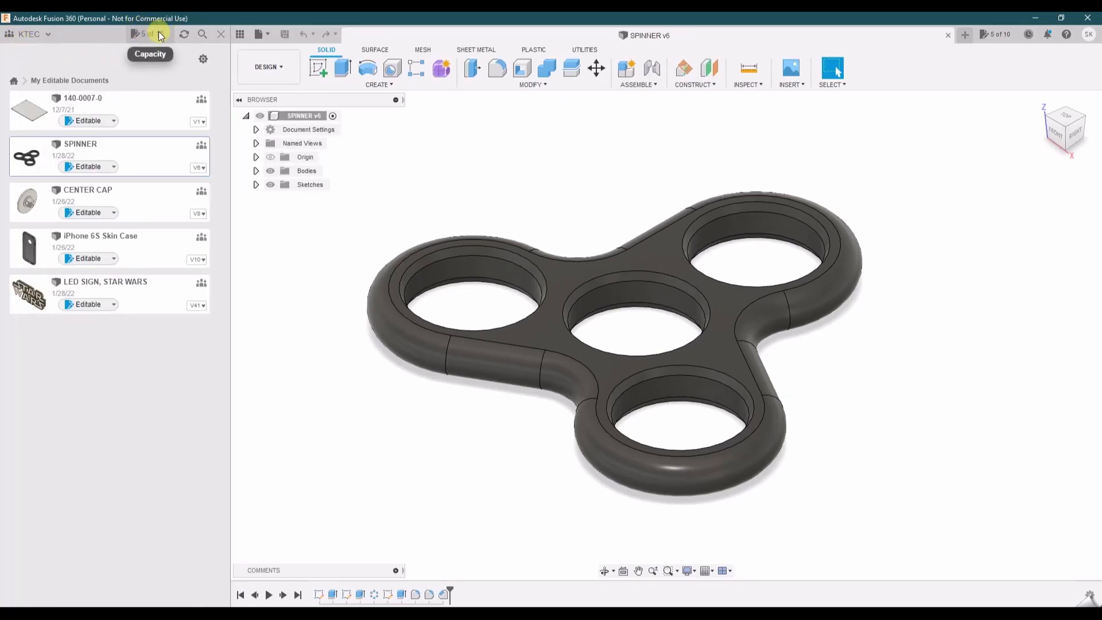
pyautogui.click(114, 121)
pyautogui.click(105, 150)
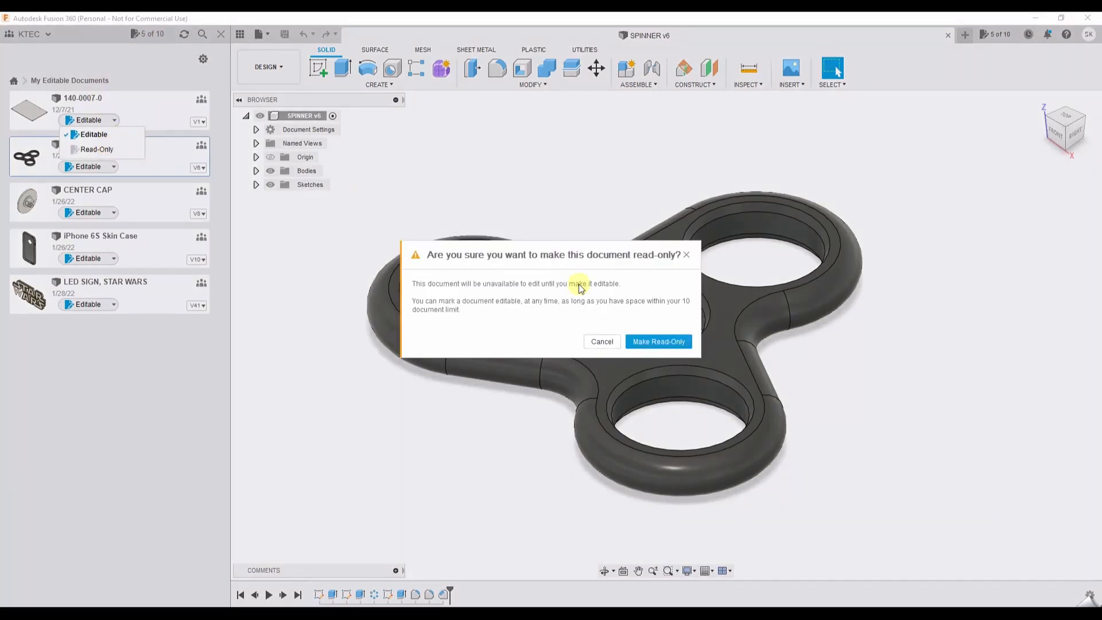
pyautogui.click(659, 342)
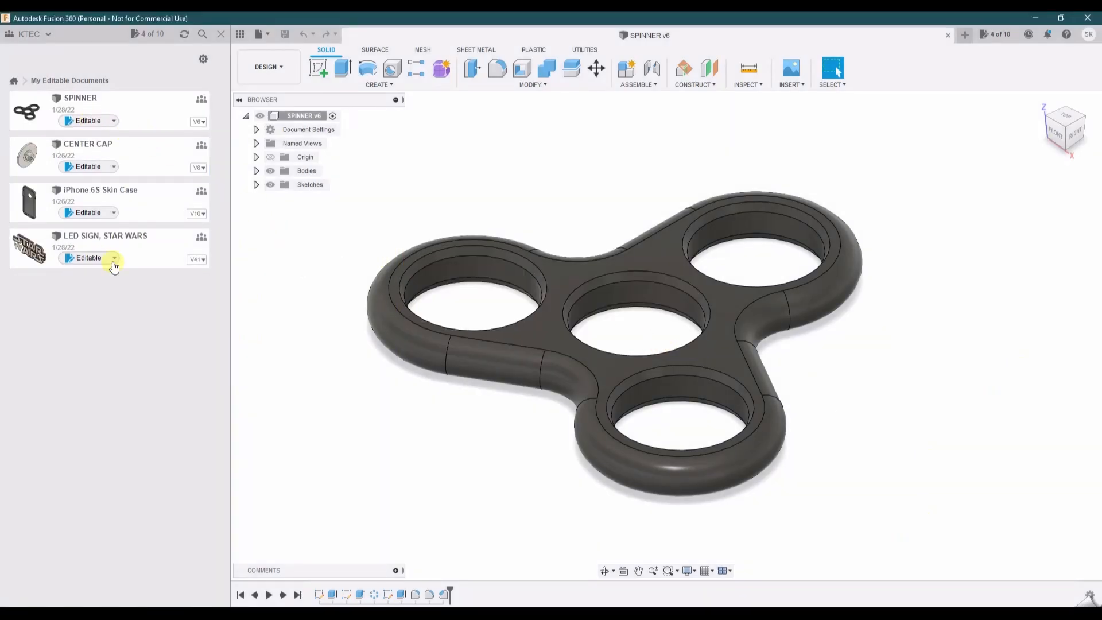
pyautogui.click(108, 121)
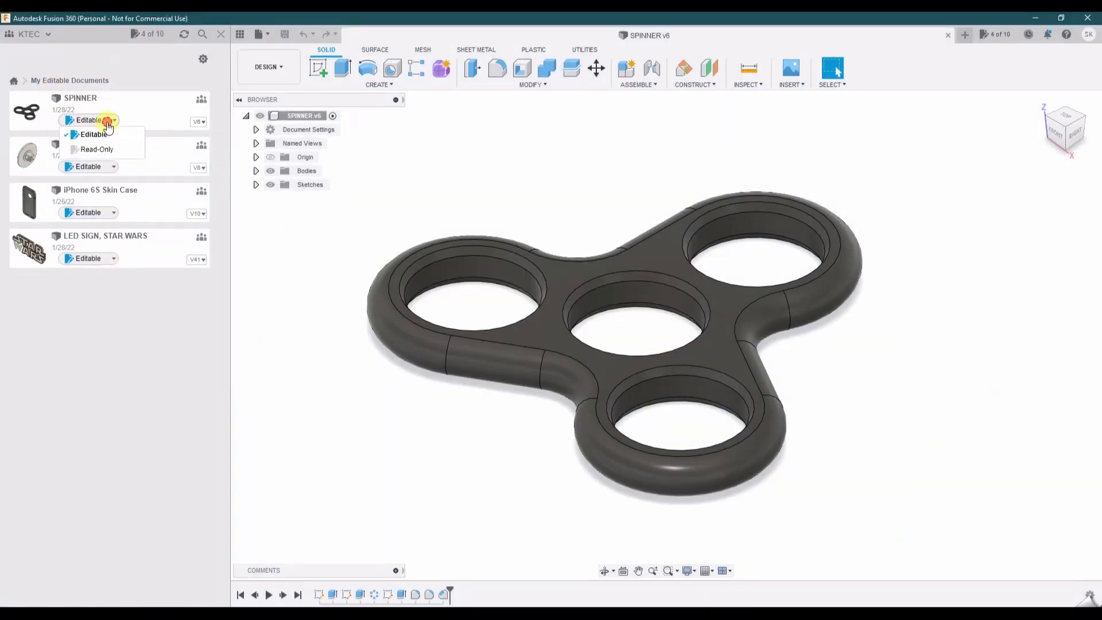
pyautogui.click(132, 75)
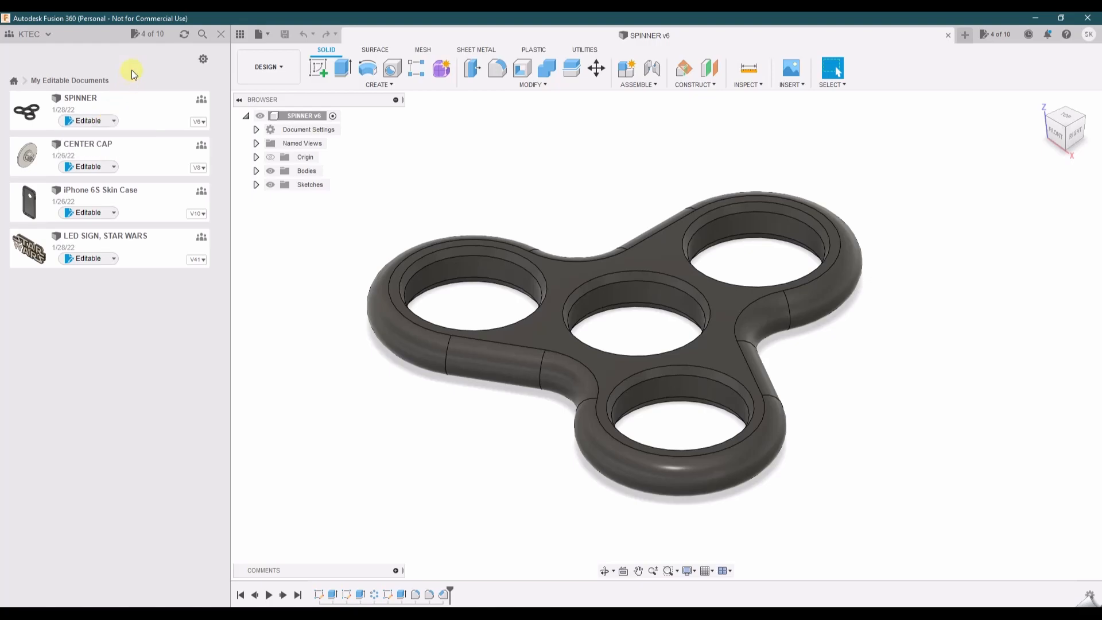
# Find the 140-0007-0 document under My Recent Data and make it editable again.
pyautogui.click(14, 80)
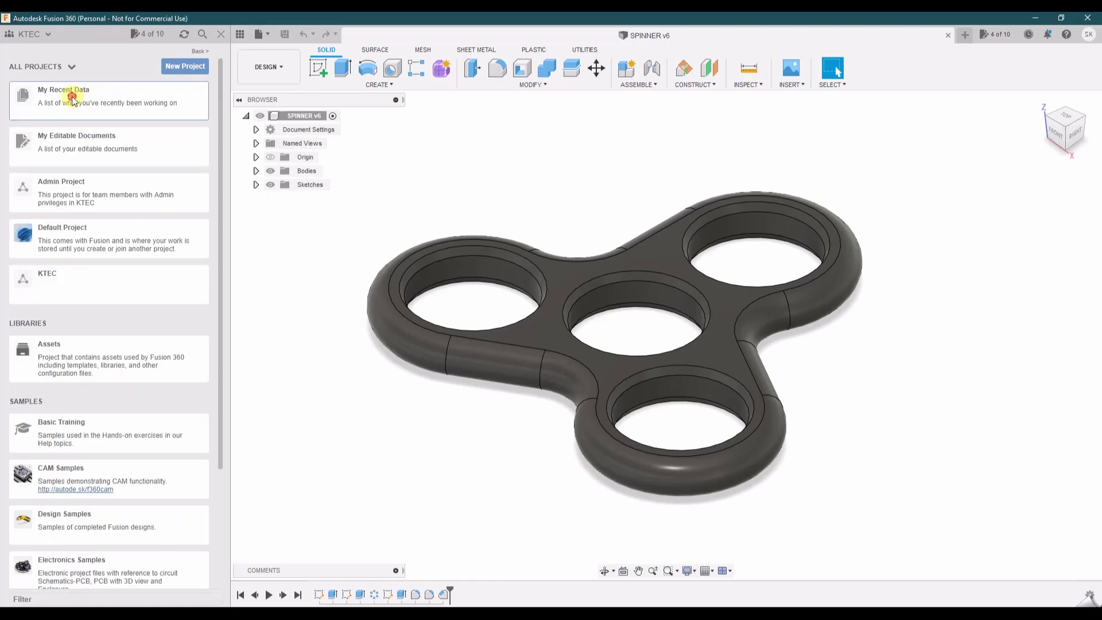
pyautogui.click(73, 98)
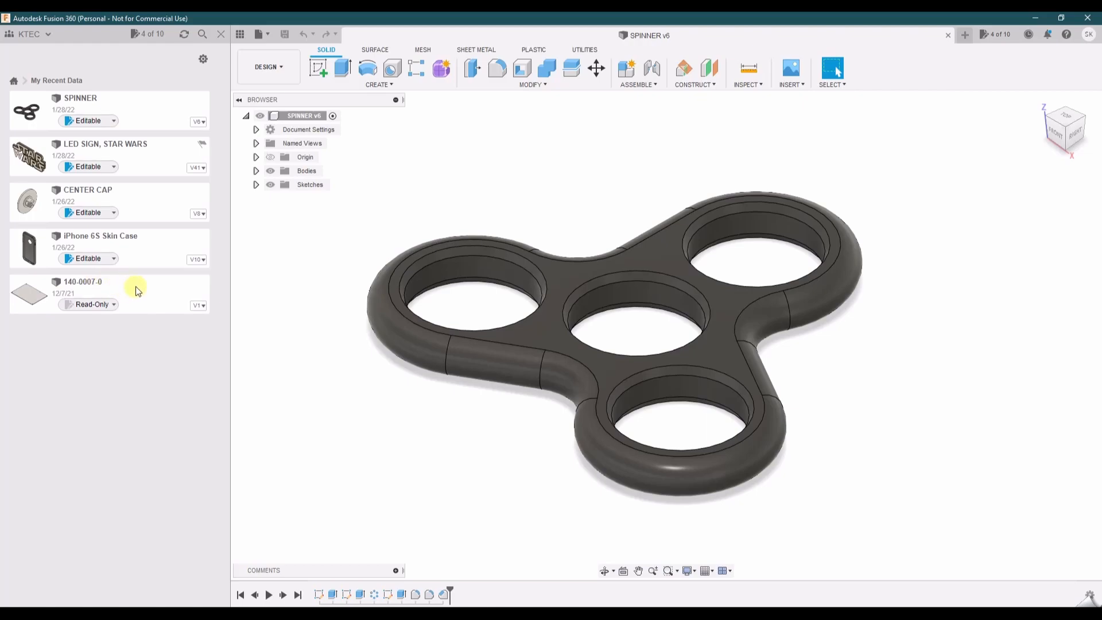
pyautogui.click(111, 304)
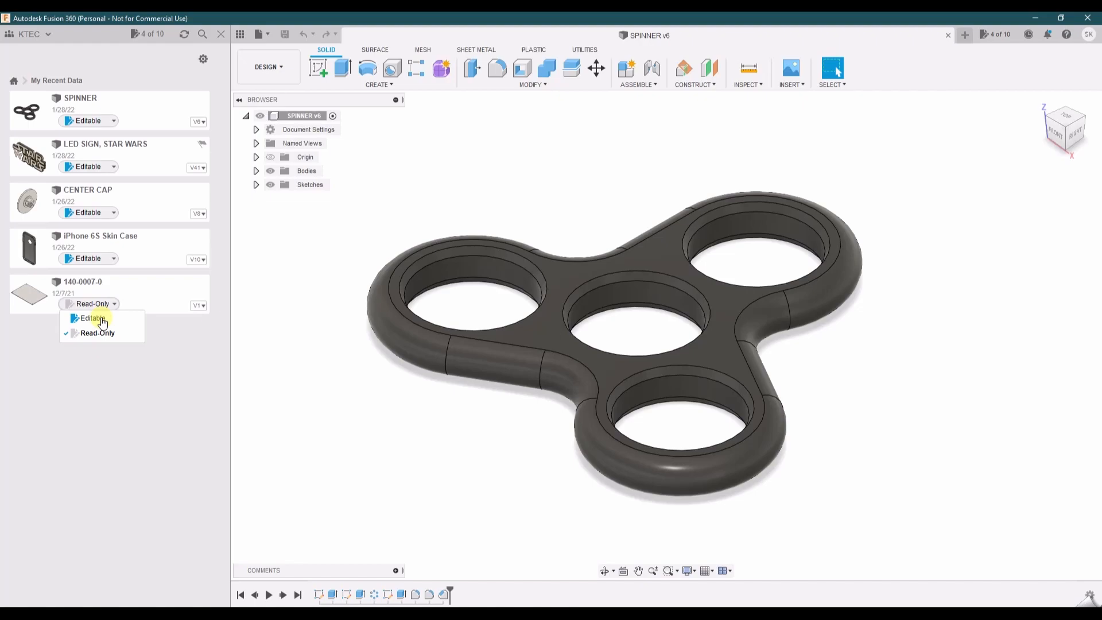
pyautogui.click(93, 319)
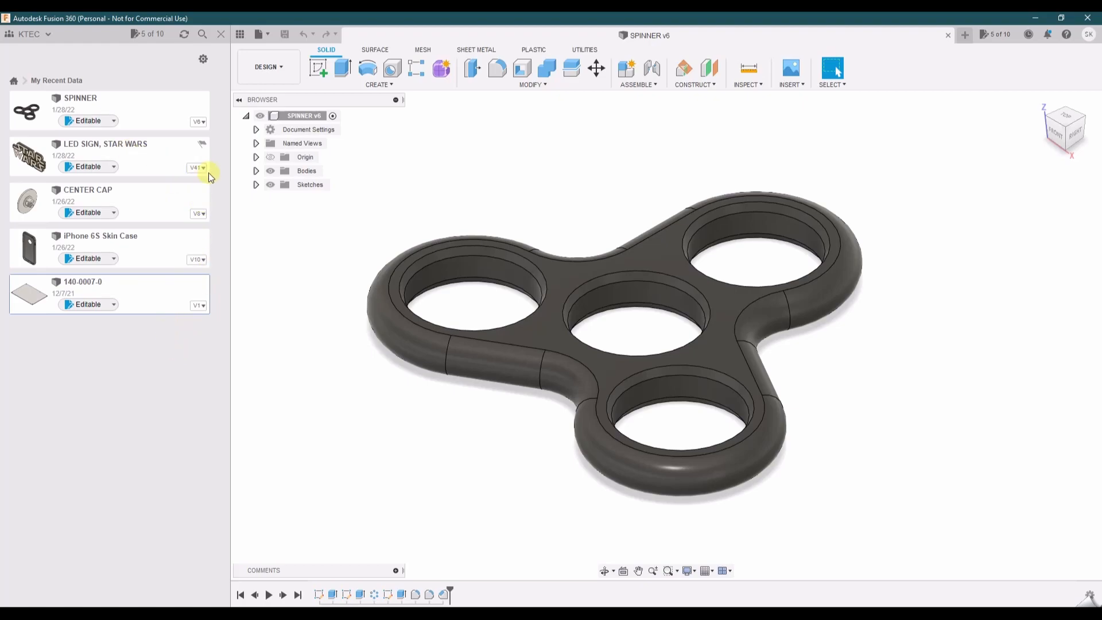
# Examine the history, uses, used-in and drawings information of the iPhone 6S Skin Case document.
pyautogui.click(200, 259)
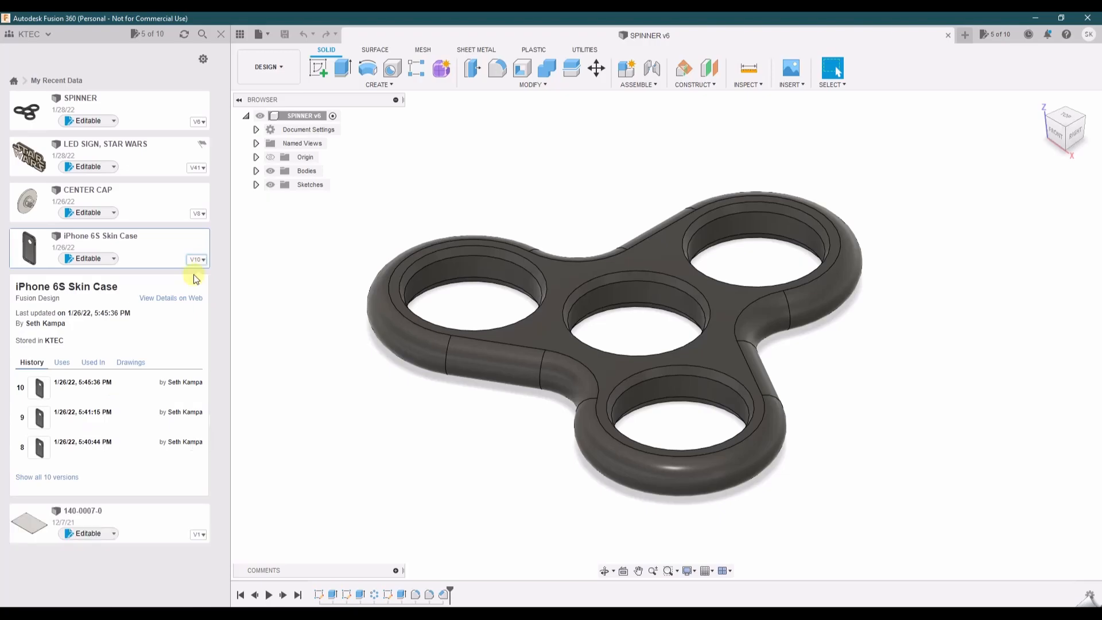
pyautogui.click(62, 362)
pyautogui.click(95, 365)
pyautogui.click(130, 363)
pyautogui.click(32, 363)
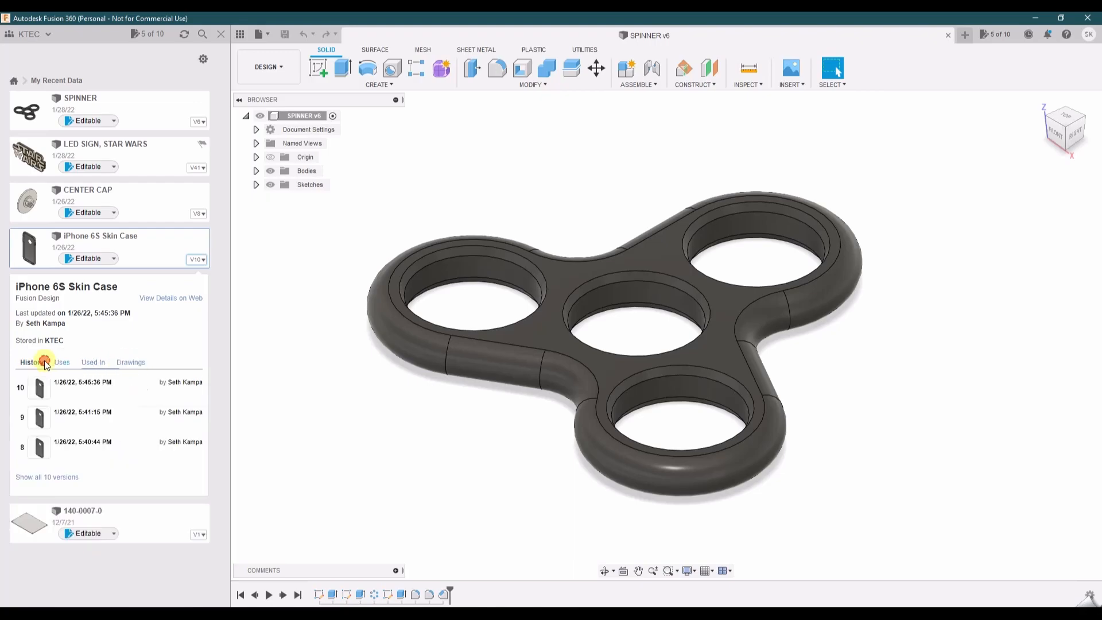
pyautogui.click(203, 260)
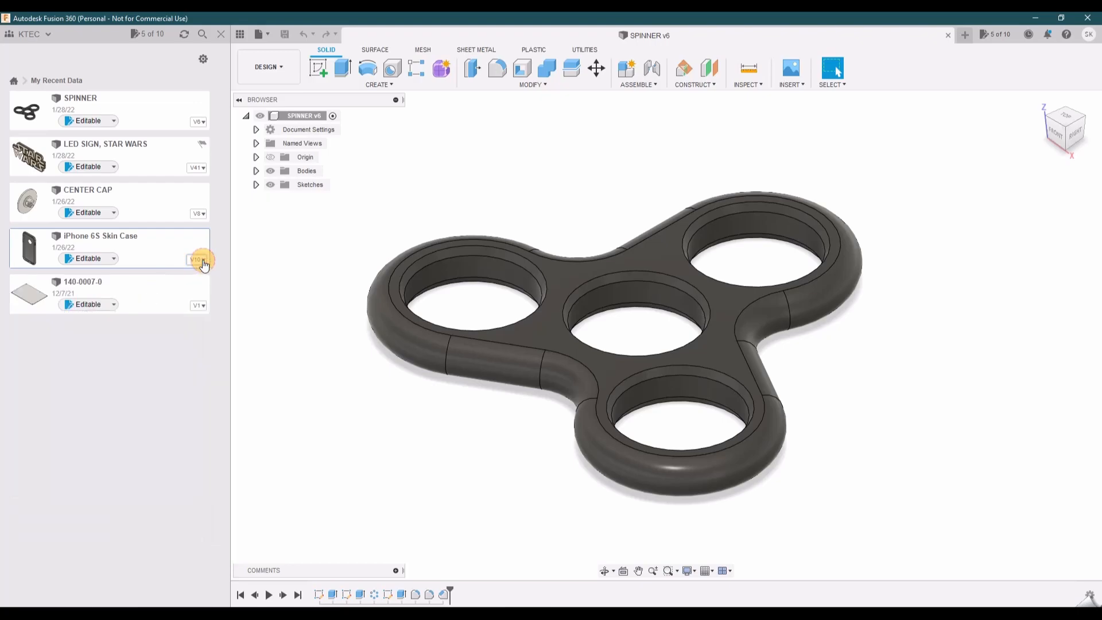
# Examine the version history of the CENTER CAP document, and close the data panel.
pyautogui.click(205, 214)
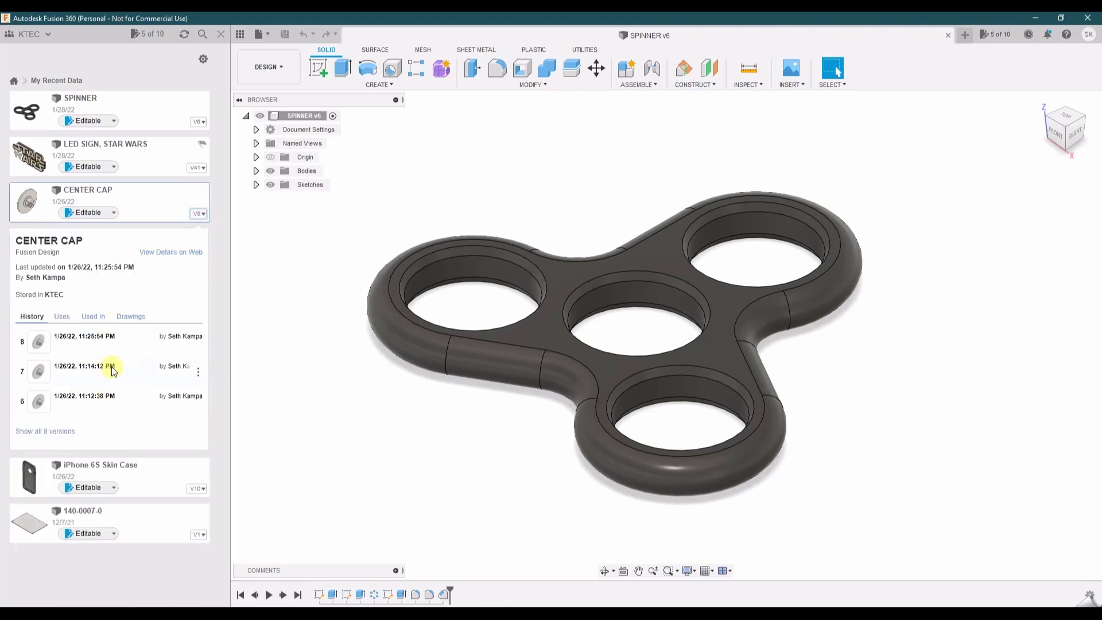
pyautogui.click(199, 214)
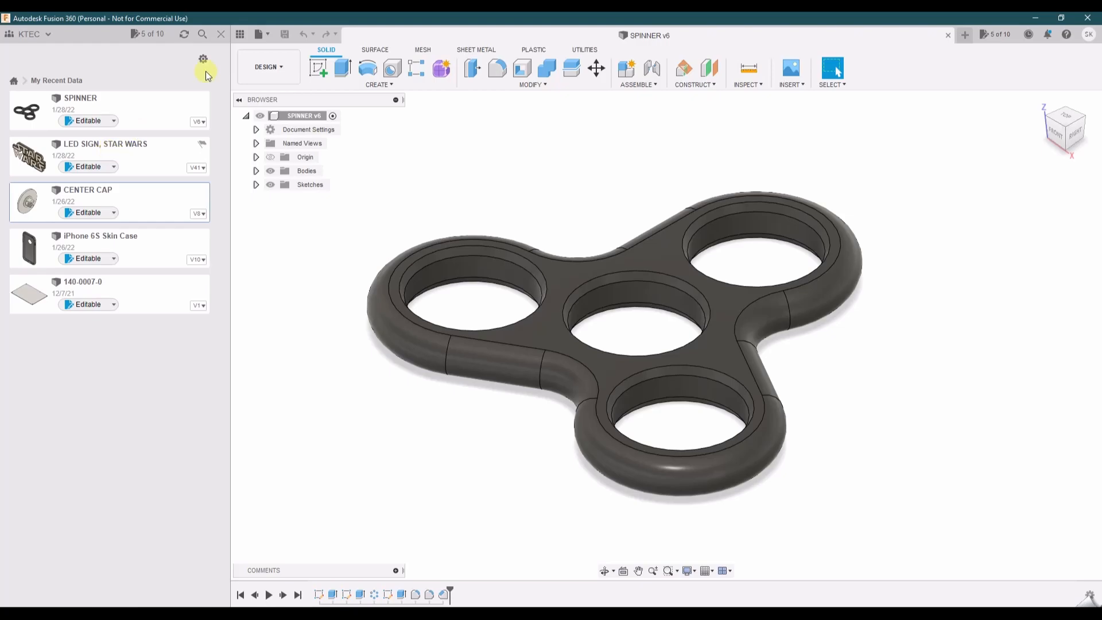
pyautogui.click(220, 35)
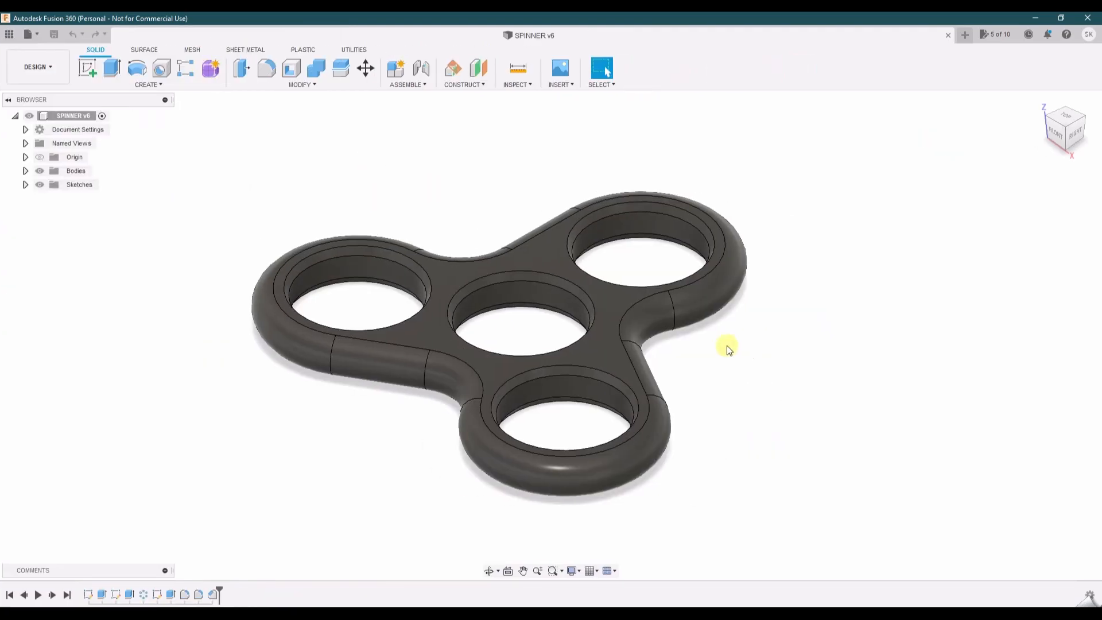
pyautogui.moveTo(442, 414); pyautogui.dragTo(517, 377, button='middle')
pyautogui.moveTo(722, 296); pyautogui.dragTo(698, 318, button='middle')
pyautogui.moveTo(714, 378); pyautogui.dragTo(729, 349, button='middle')
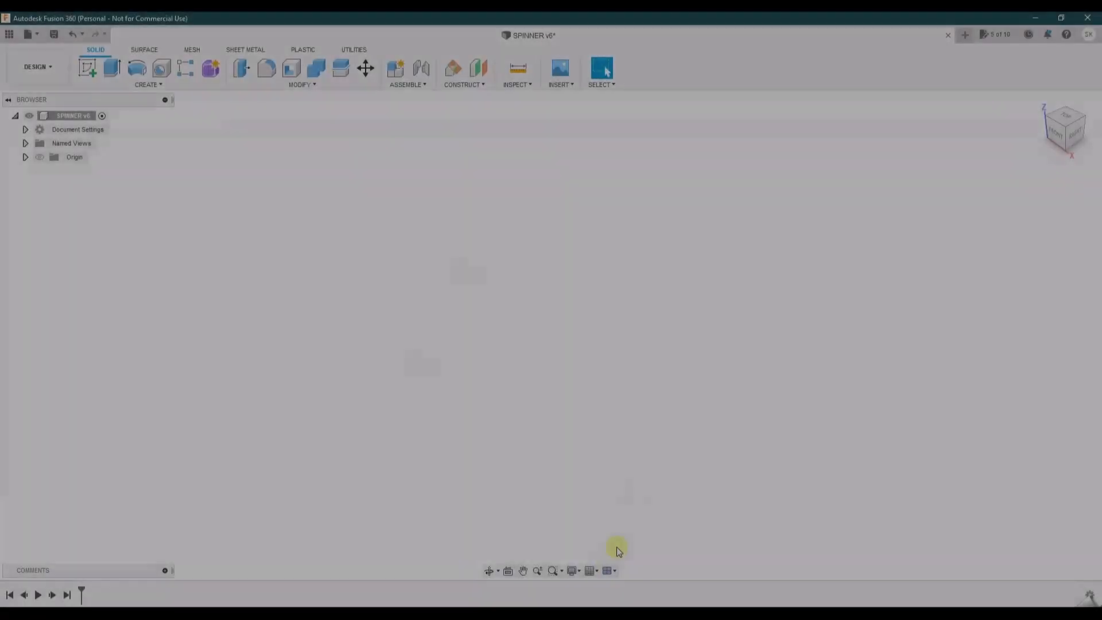
# Show the layout grid on the empty canvas and hide it again.
pyautogui.click(592, 571)
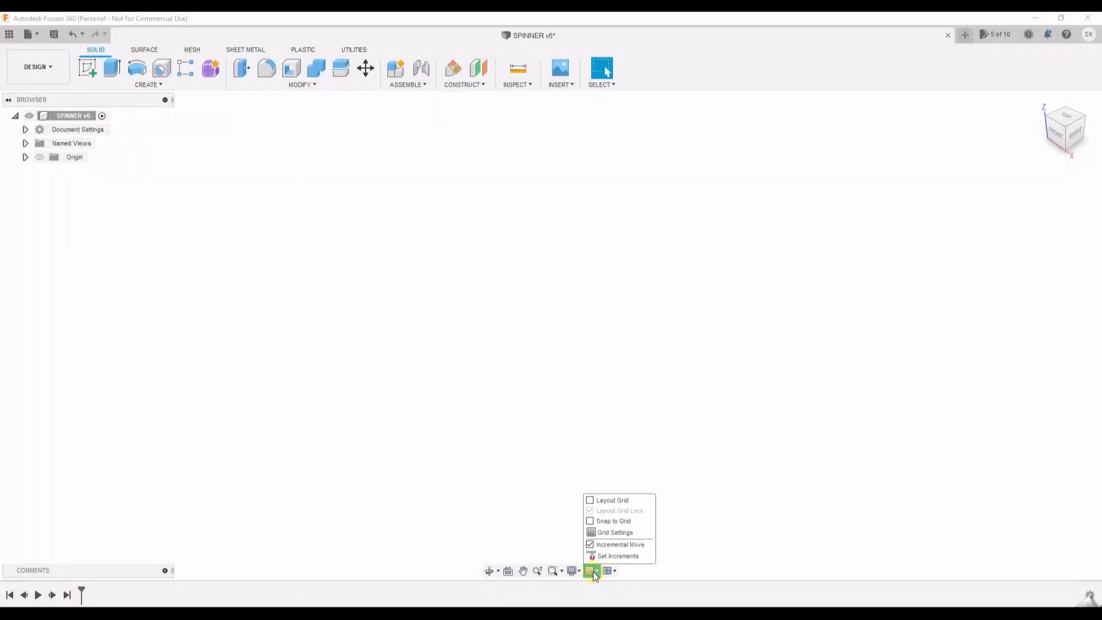
pyautogui.click(592, 501)
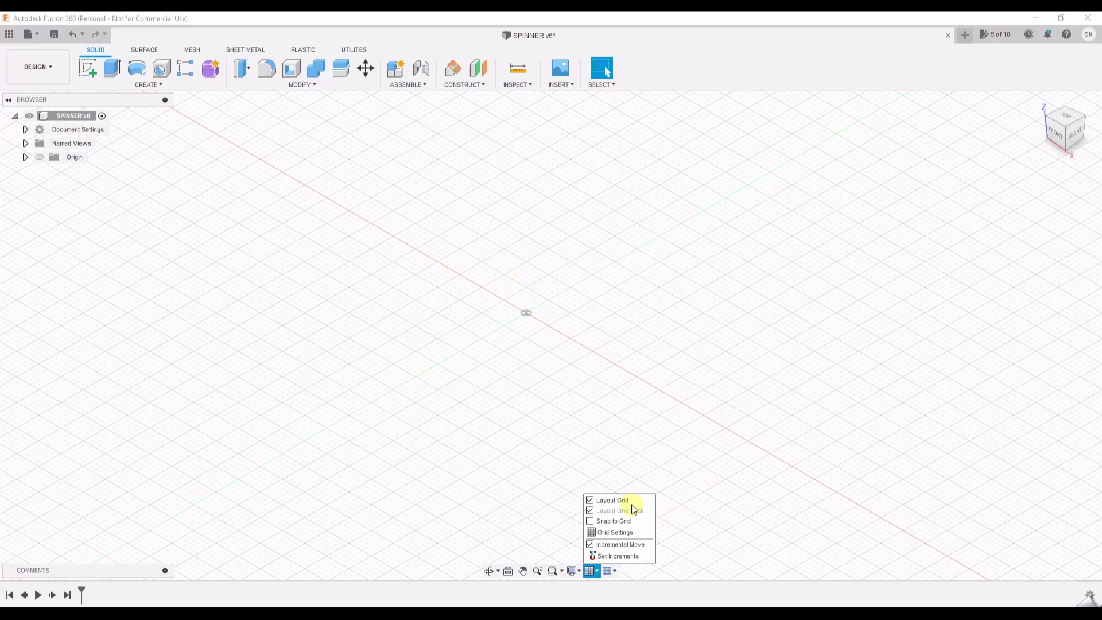
pyautogui.click(591, 501)
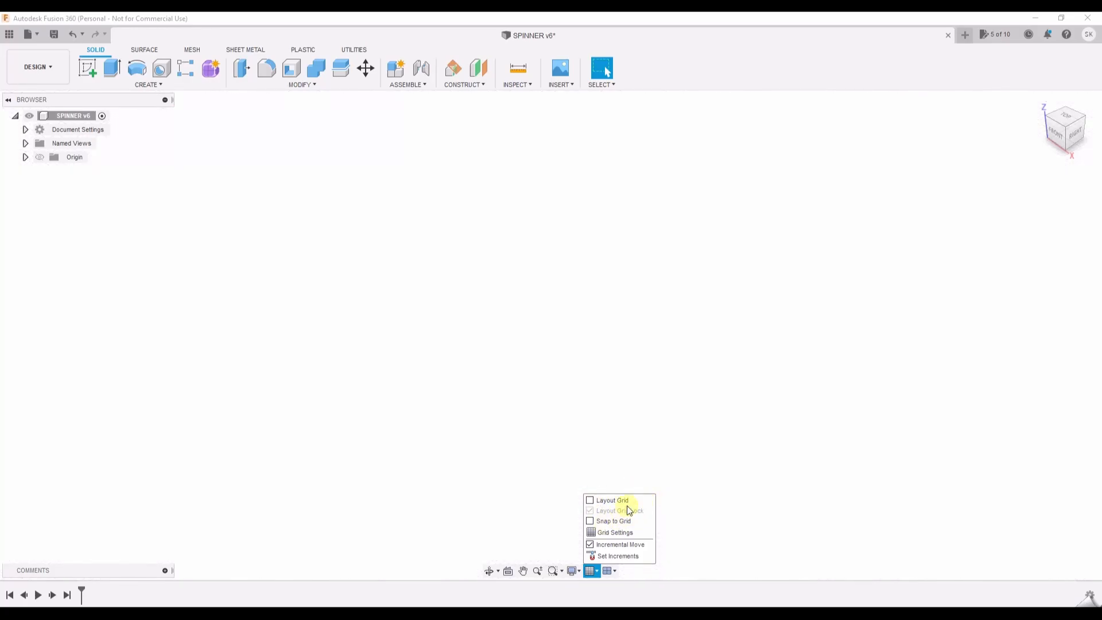
pyautogui.click(591, 572)
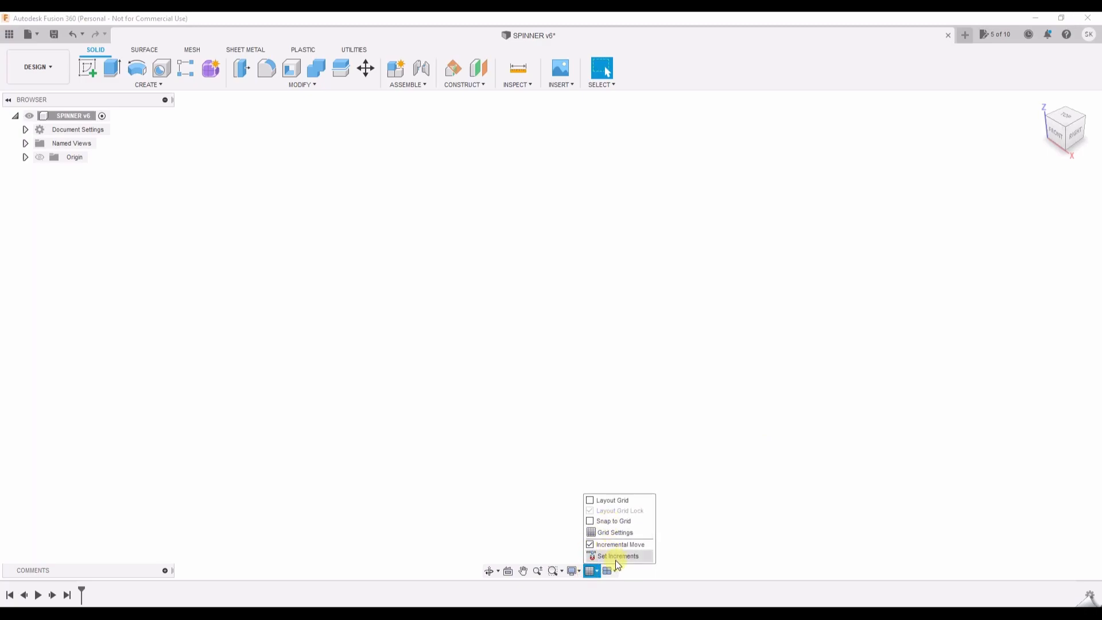
pyautogui.click(537, 461)
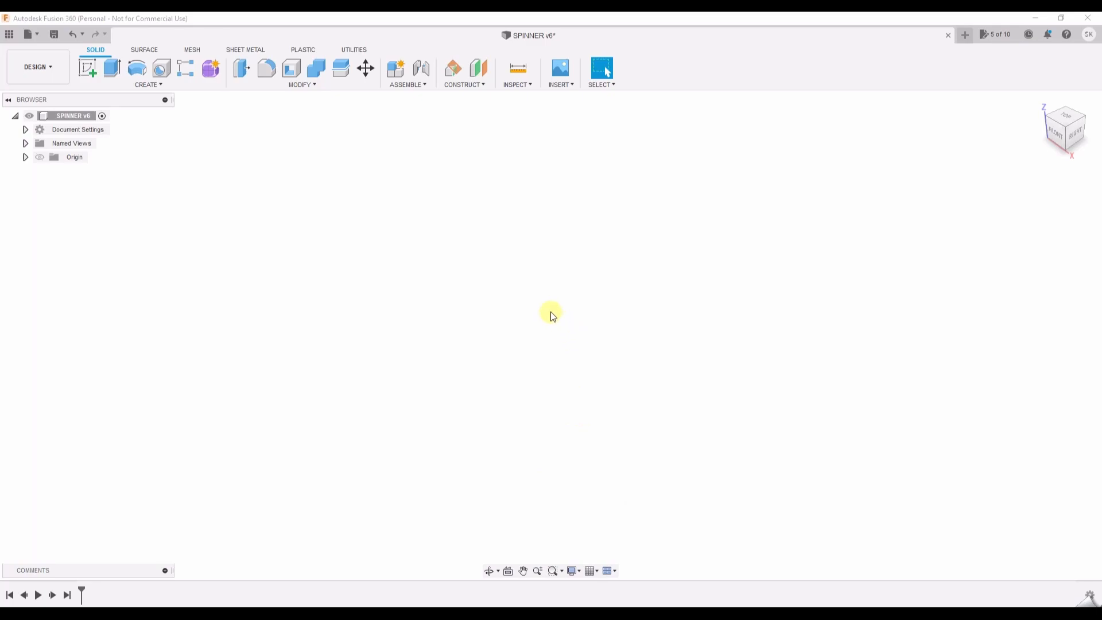
pyautogui.click(25, 156)
pyautogui.click(26, 157)
pyautogui.click(310, 219)
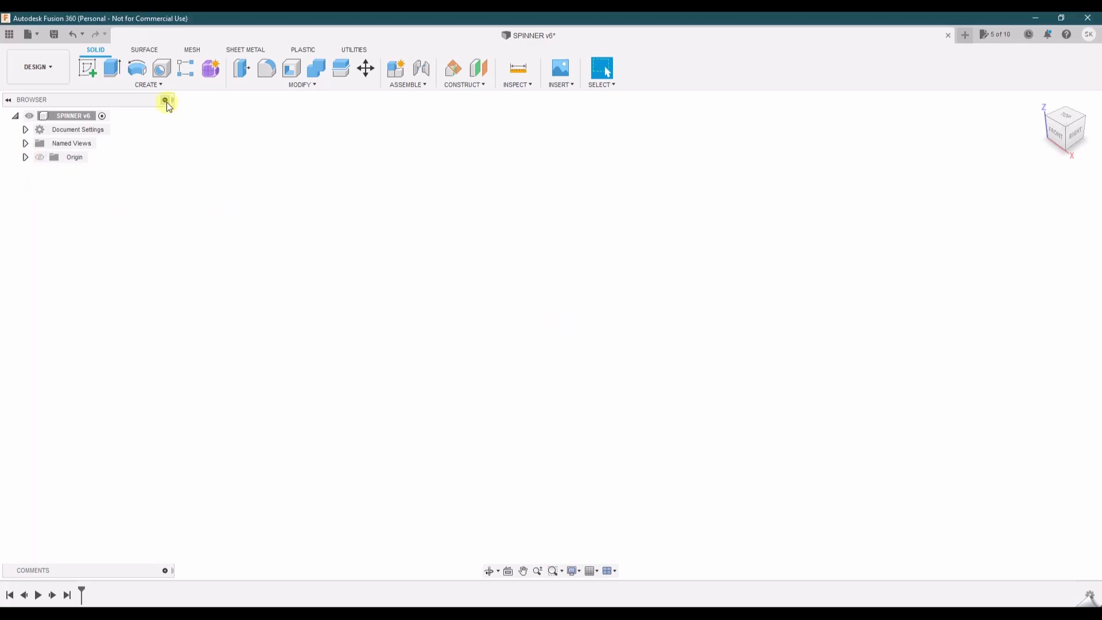
# Start a new sketch on the horizontal XY origin plane.
pyautogui.click(87, 69)
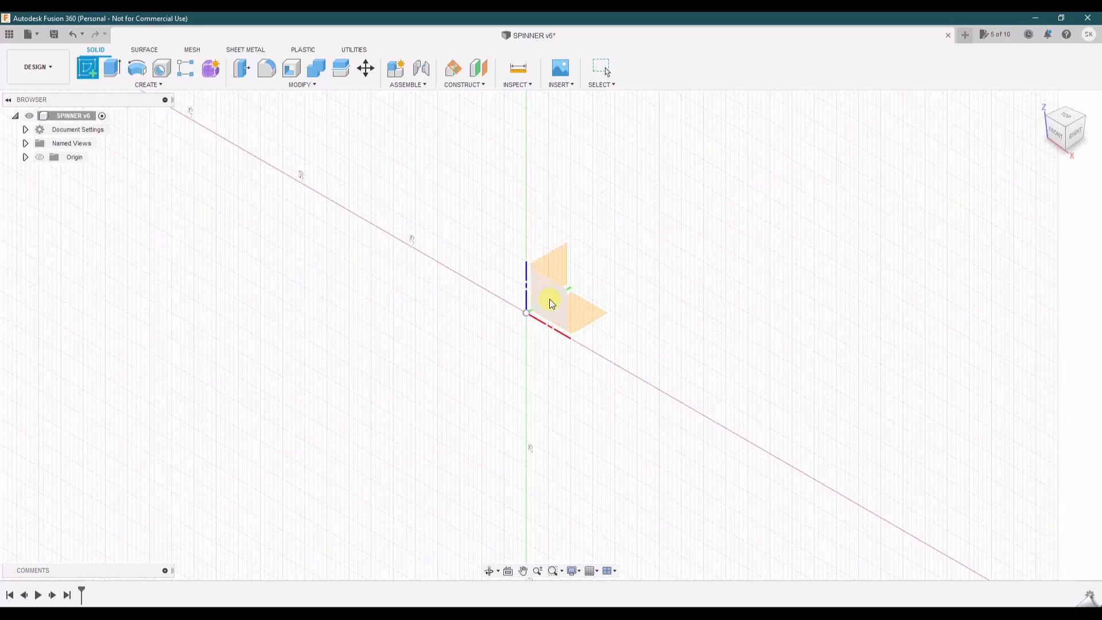
pyautogui.click(591, 312)
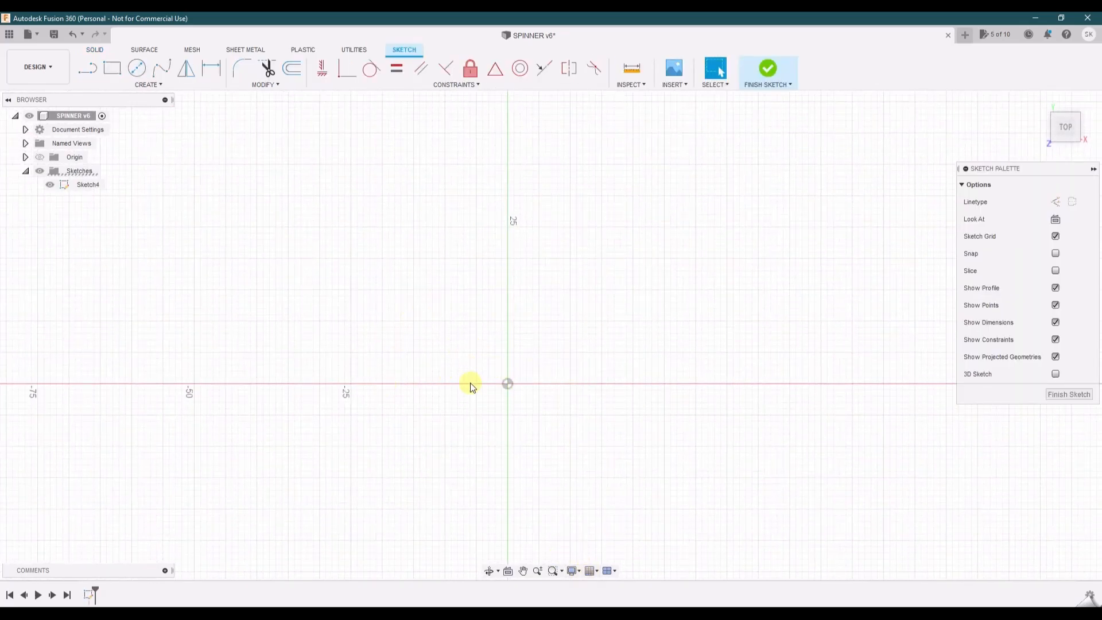
pyautogui.click(591, 571)
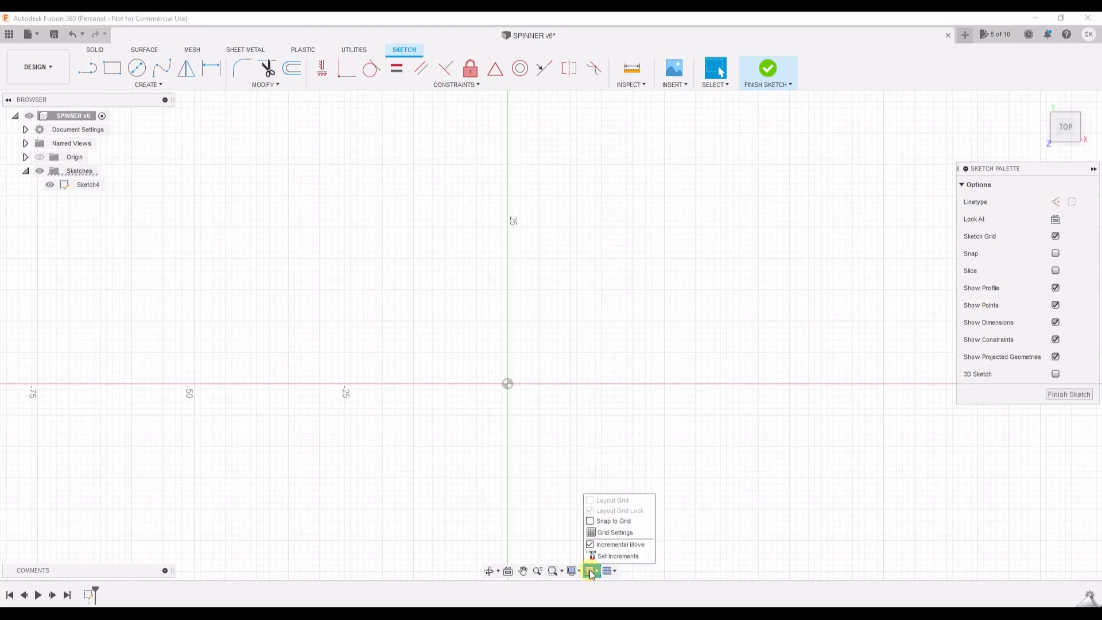
pyautogui.click(591, 572)
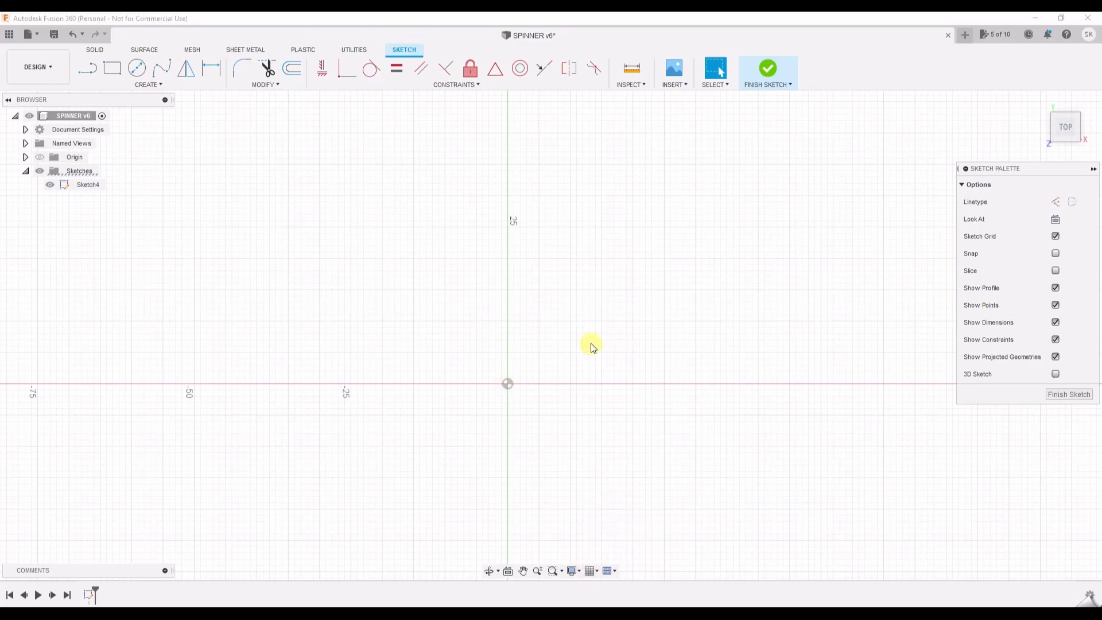
# Draw a centre-point circle about 27 mm in diameter on the sketch origin.
pyautogui.click(137, 68)
pyautogui.click(509, 384)
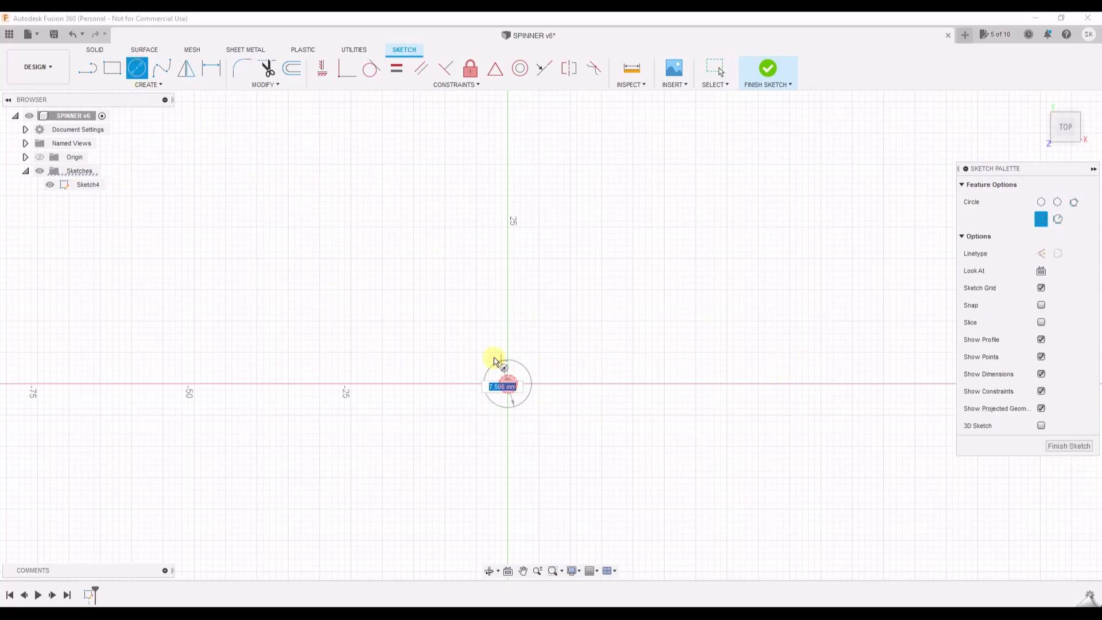
pyautogui.click(441, 336)
pyautogui.press('Escape')
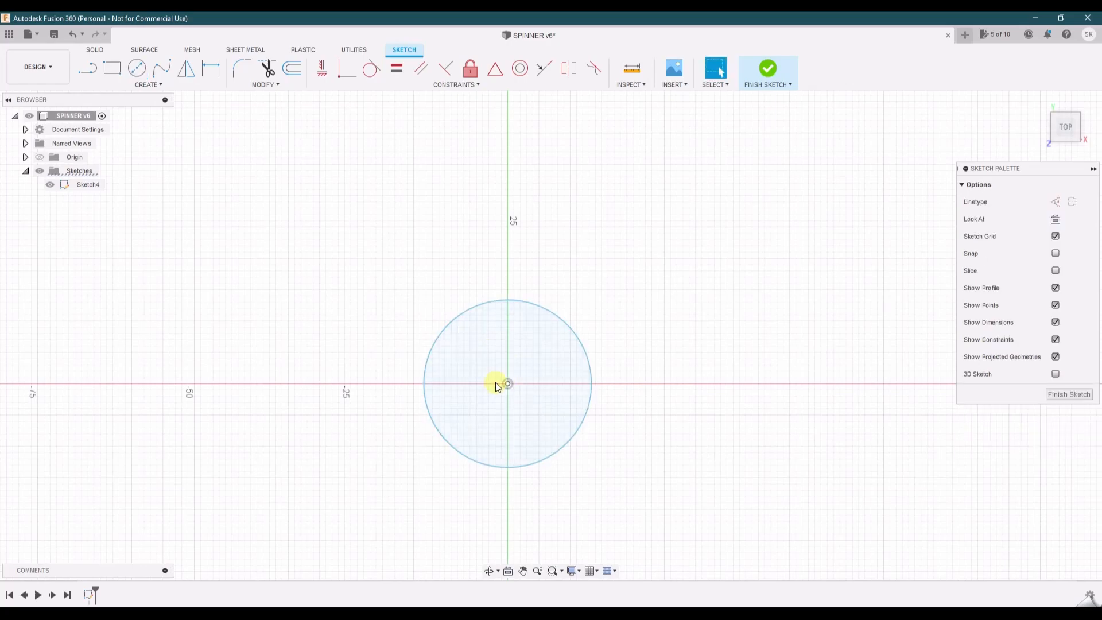
# Dimension the circle's diameter to 34 mm.
pyautogui.click(210, 75)
pyautogui.click(562, 321)
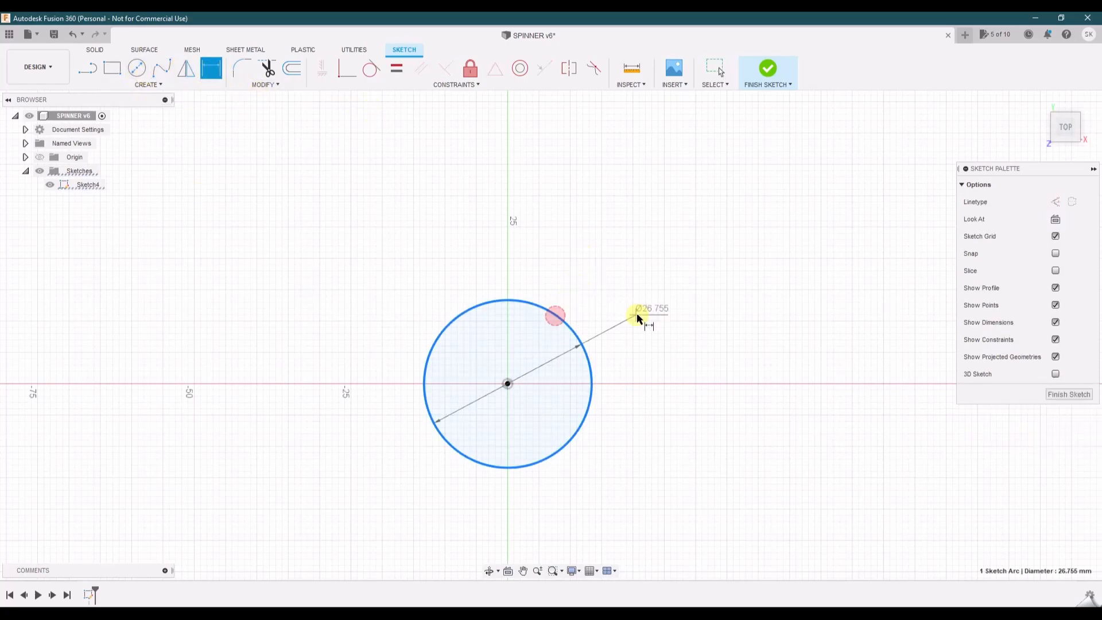
pyautogui.click(673, 324)
pyautogui.write('34')
pyautogui.press('Return')
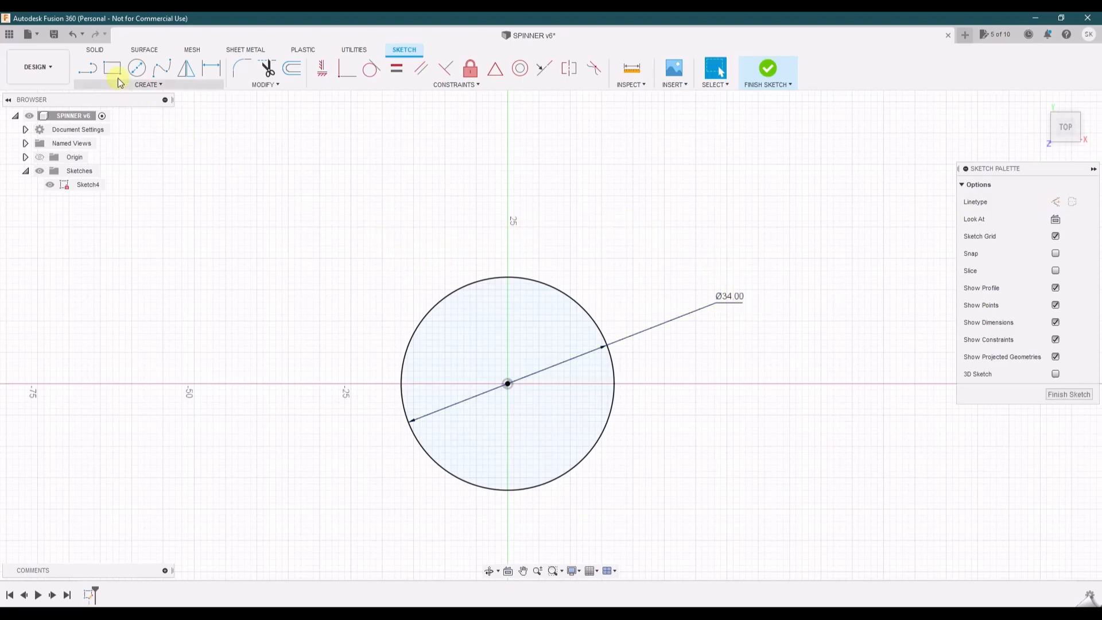
pyautogui.click(1087, 36)
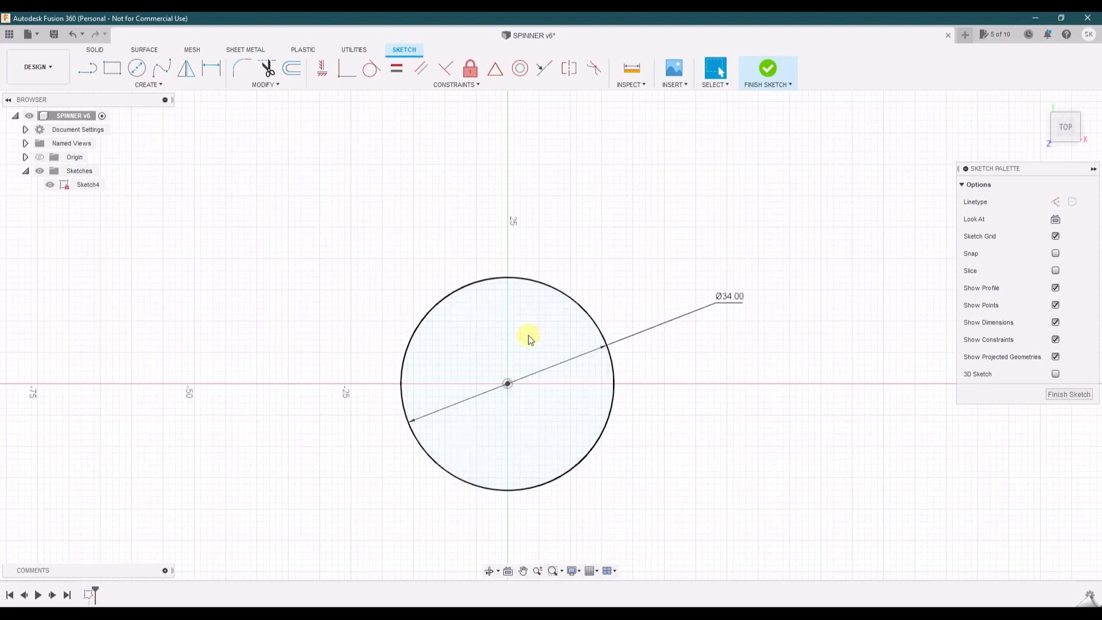
# Draw a smaller concentric circle on the origin inside the 34 mm circle, about half its diameter.
pyautogui.click(137, 67)
pyautogui.click(508, 384)
pyautogui.click(537, 340)
pyautogui.press('Escape')
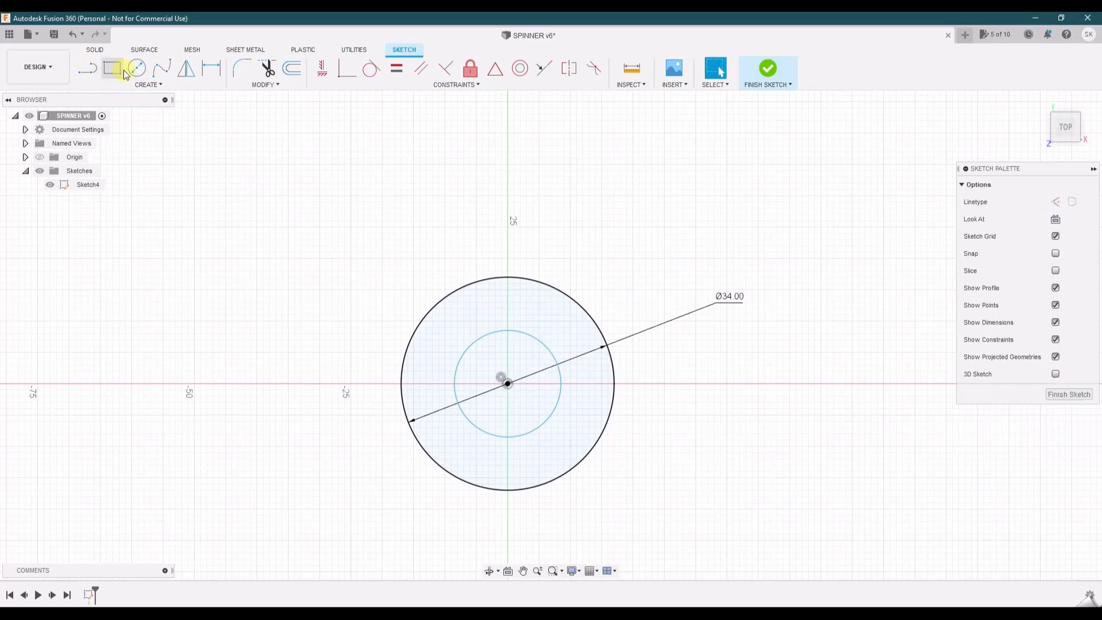
# Dimension the inner circle's diameter to 22 mm and finish the sketch.
pyautogui.click(211, 68)
pyautogui.click(480, 340)
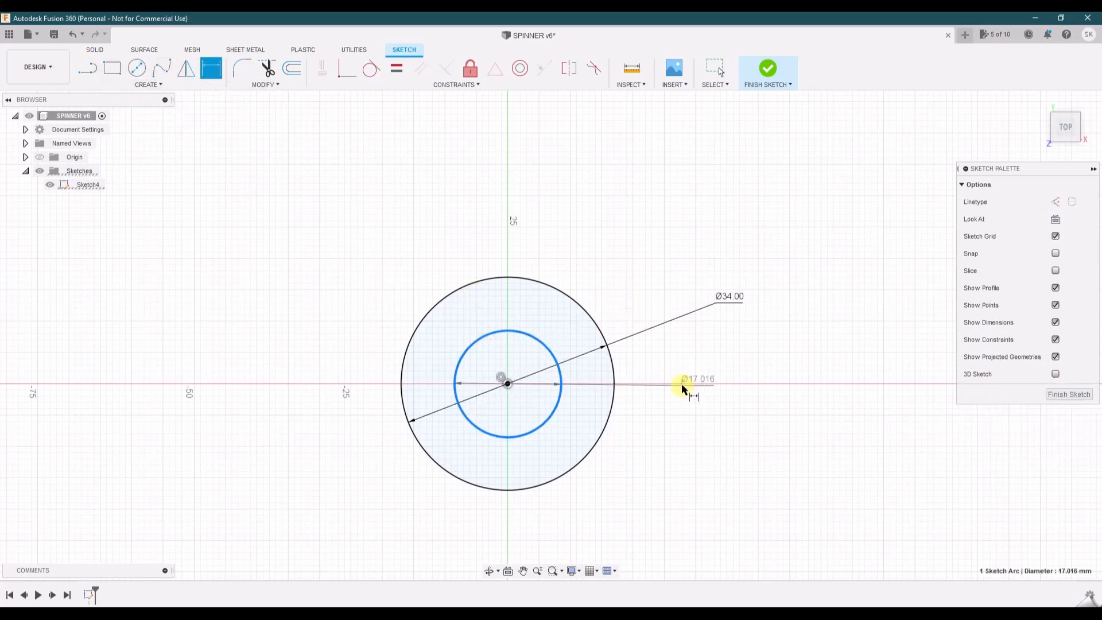
pyautogui.click(633, 270)
pyautogui.write('2')
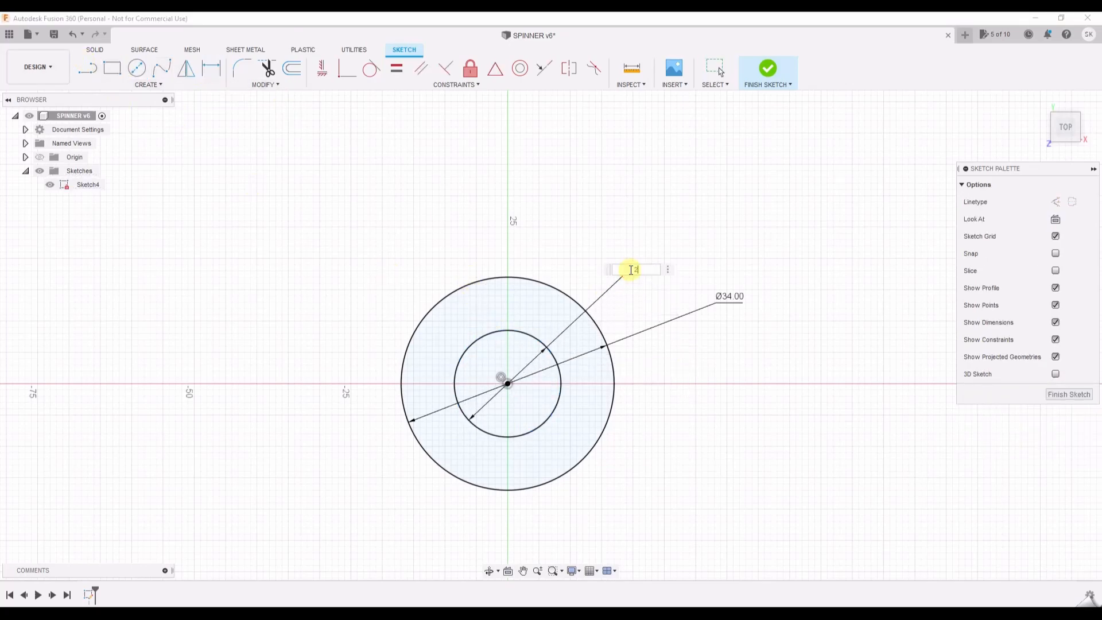
pyautogui.write('2')
pyautogui.press('Return')
pyautogui.press('Escape')
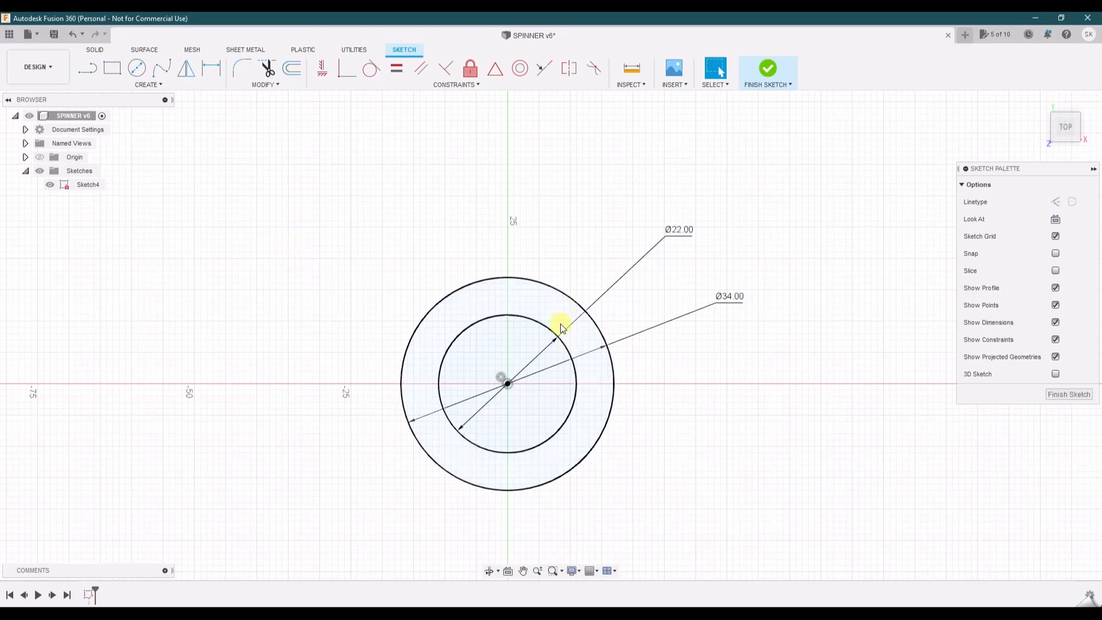
pyautogui.click(1079, 397)
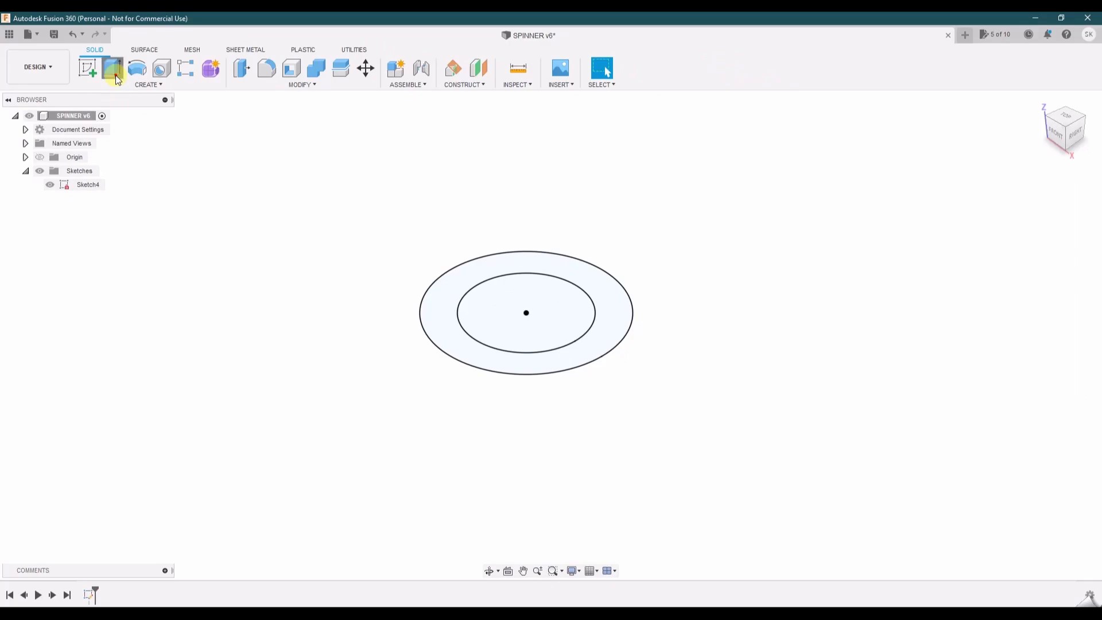
# Extrude the ring-shaped profile between the two circles 7 mm upward as a new body with a 30-degree taper angle.
pyautogui.click(115, 79)
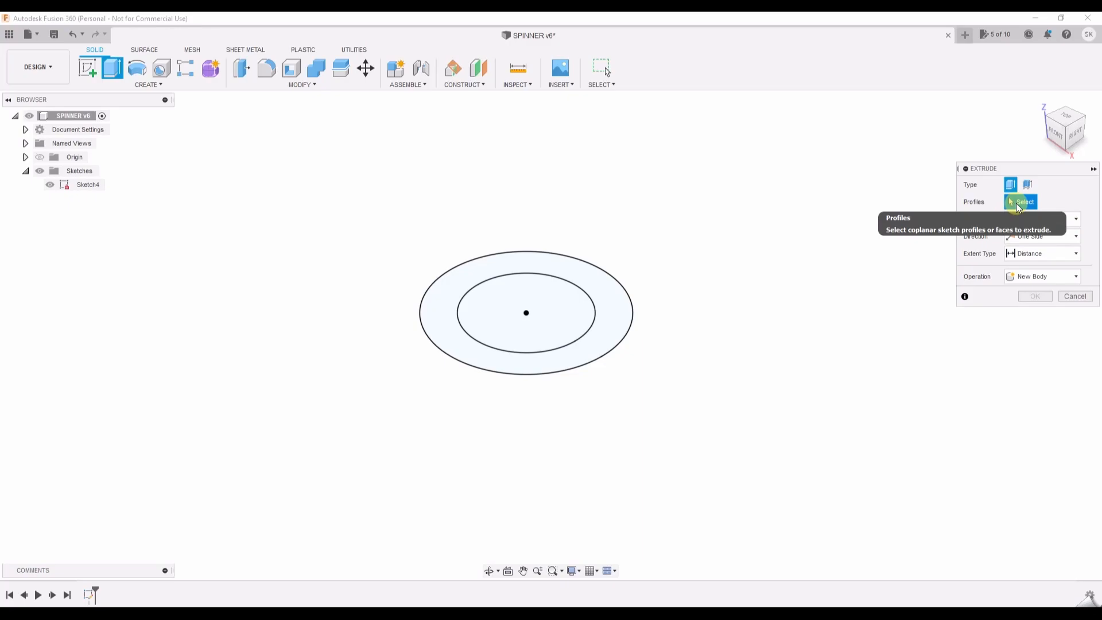
pyautogui.click(588, 277)
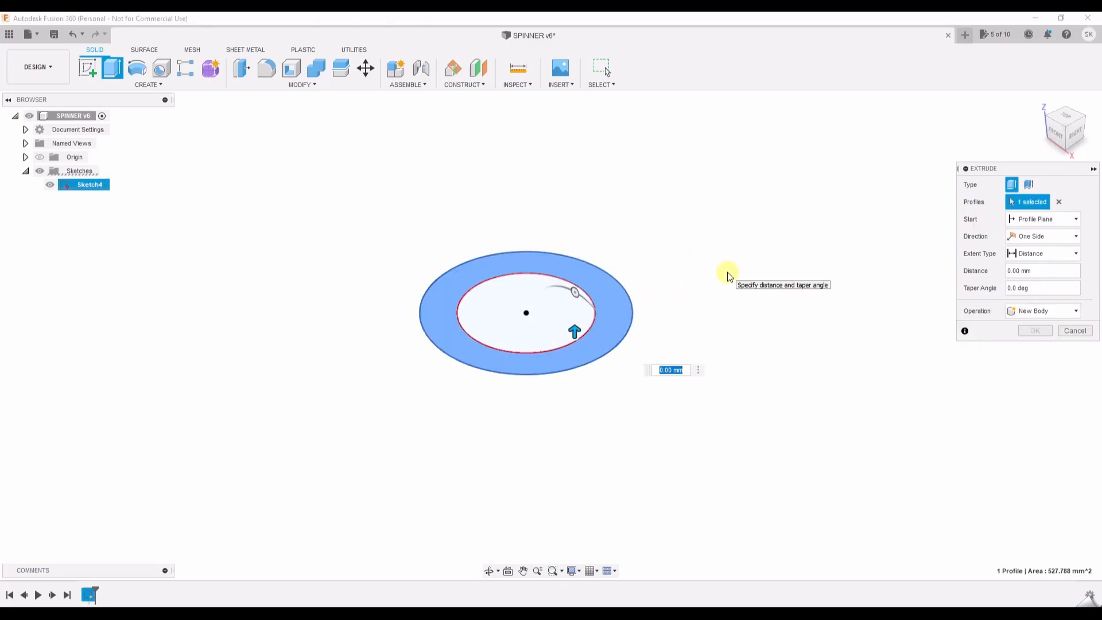
pyautogui.moveTo(575, 331); pyautogui.dragTo(575, 296)
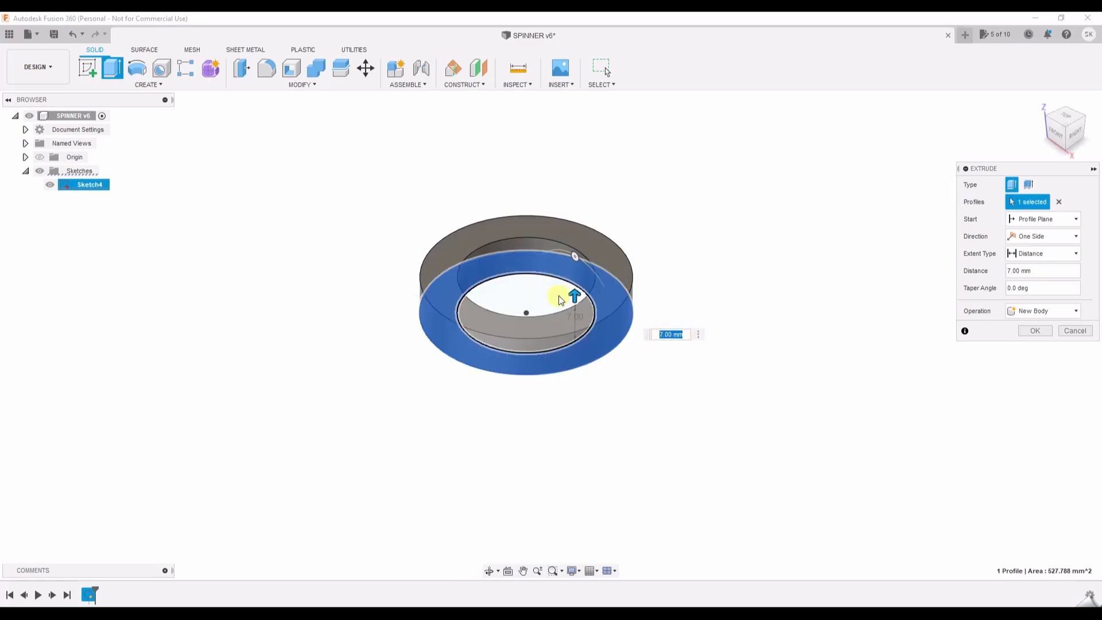
pyautogui.moveTo(574, 297); pyautogui.dragTo(574, 295)
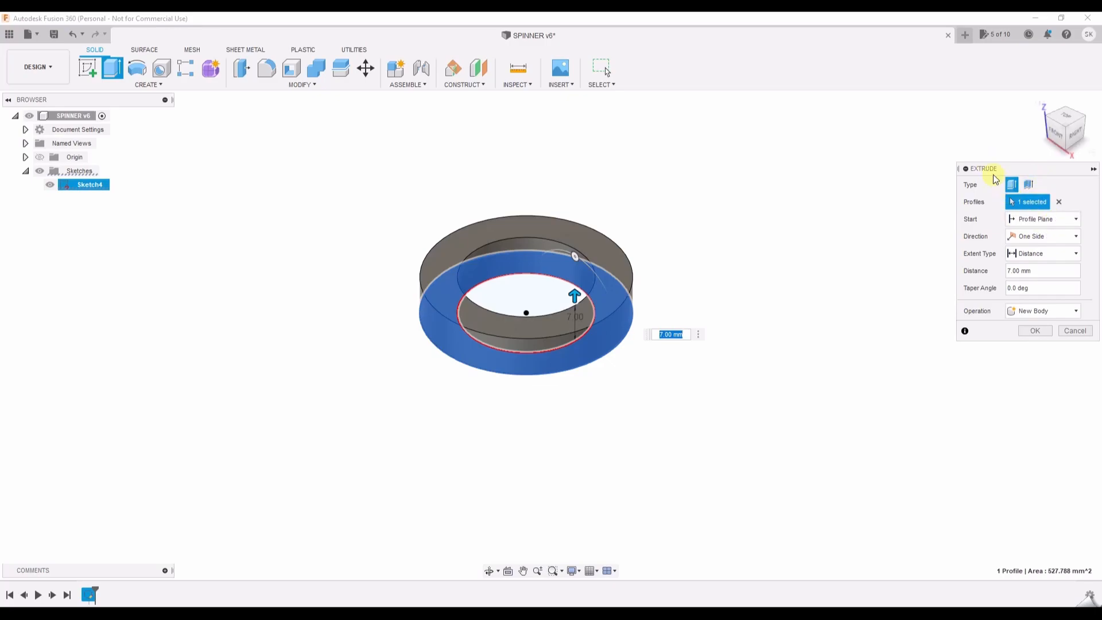
pyautogui.click(1054, 310)
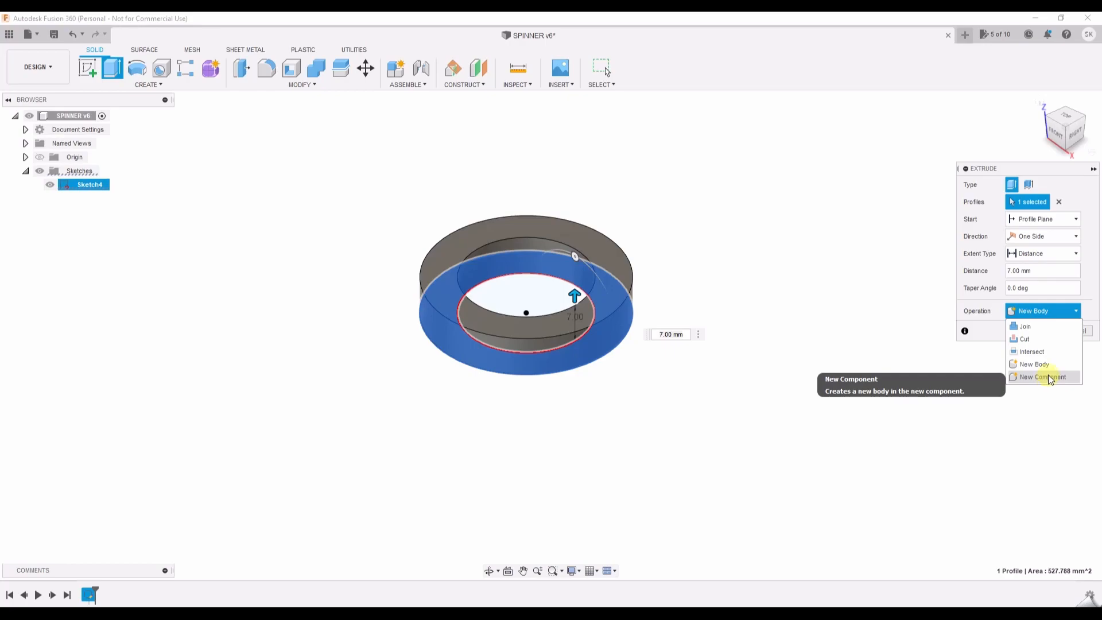
pyautogui.click(1067, 312)
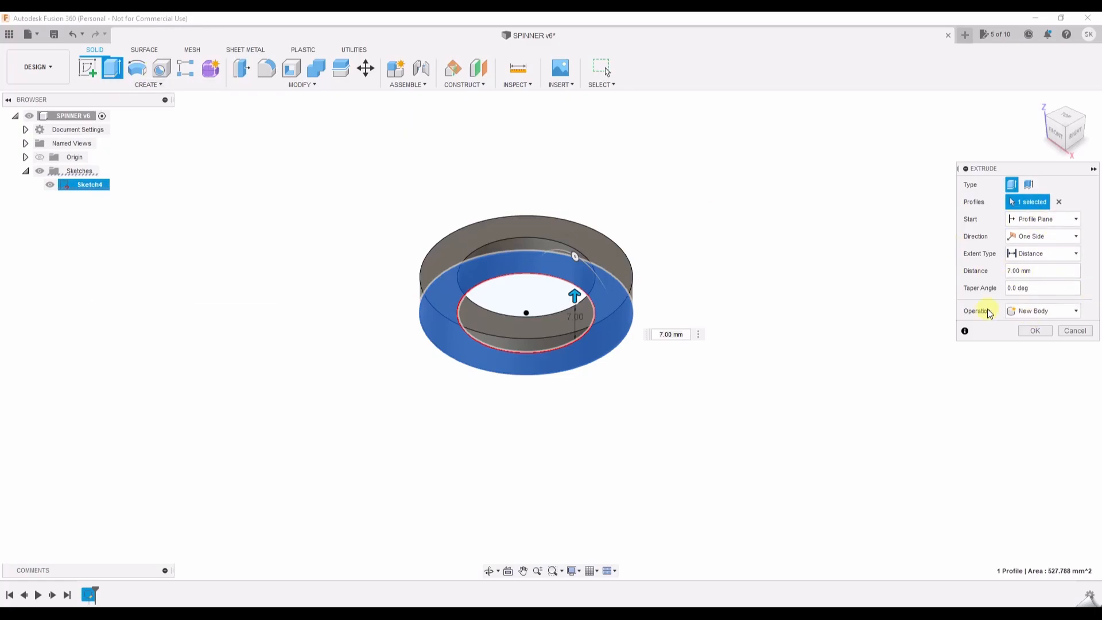
pyautogui.click(1035, 288)
pyautogui.press('Return')
pyautogui.moveTo(640, 300); pyautogui.dragTo(632, 407, button='middle')
pyautogui.press('Escape')
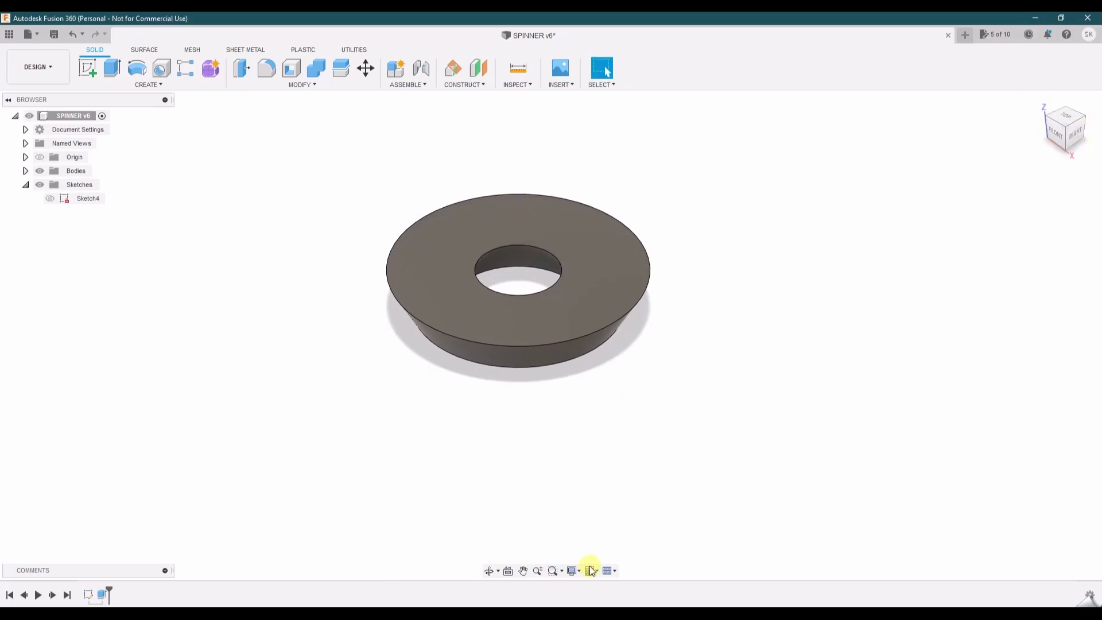
# Edit the ring's extrusion and set its taper angle to 0 degrees.
pyautogui.click(489, 571)
pyautogui.moveTo(531, 382); pyautogui.dragTo(525, 249)
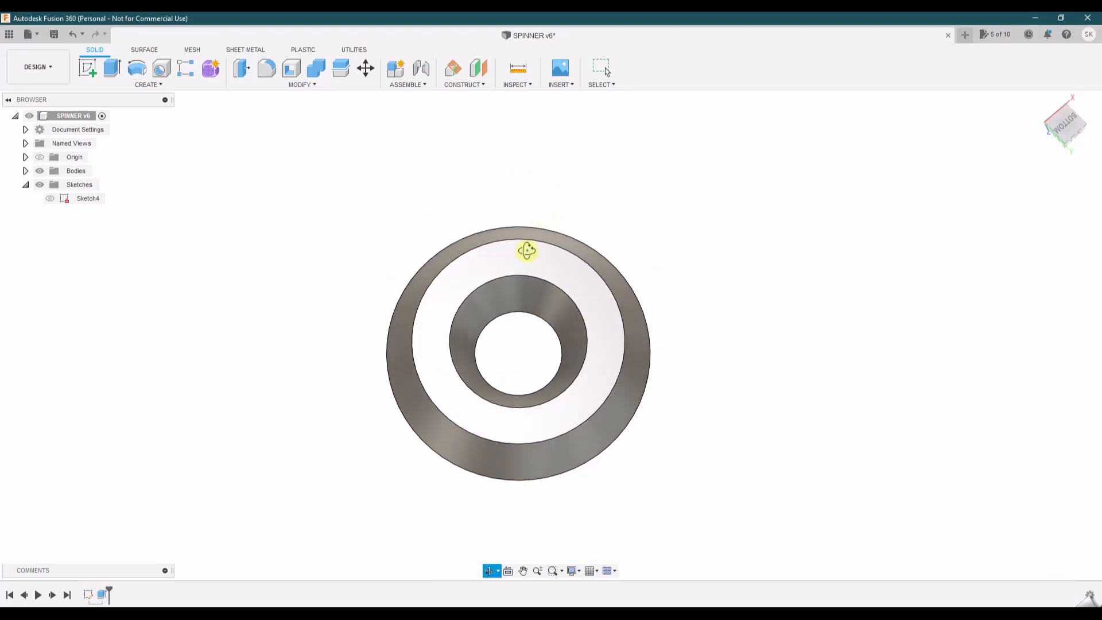
pyautogui.moveTo(484, 332); pyautogui.dragTo(535, 378)
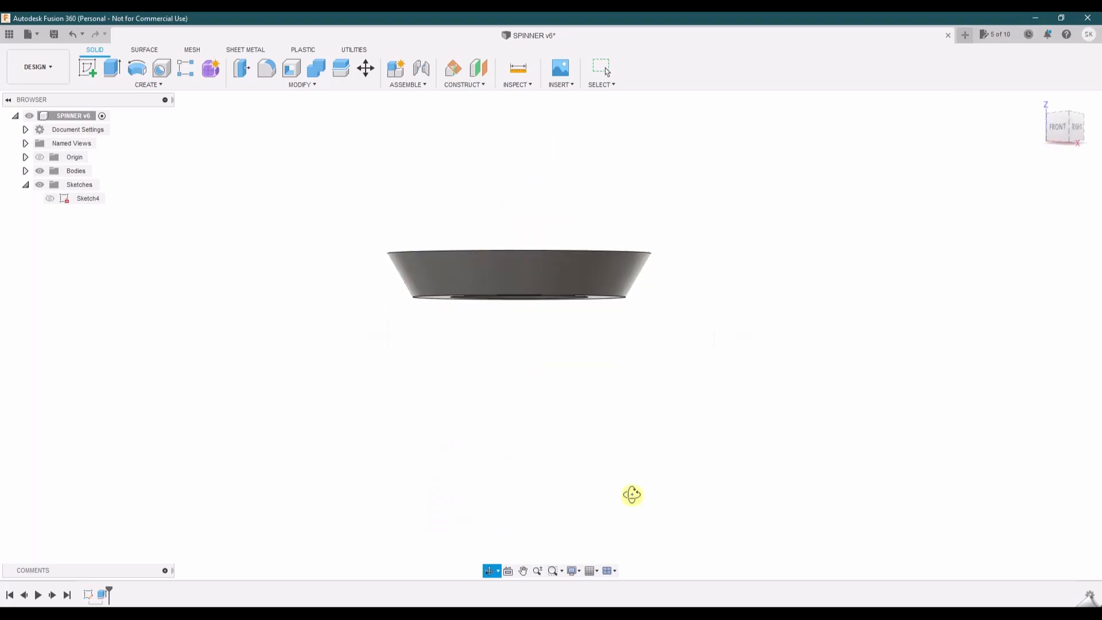
pyautogui.click(201, 592)
pyautogui.moveTo(571, 351)
pyautogui.mouseDown()
pyautogui.moveTo(564, 369)
pyautogui.moveTo(563, 359)
pyautogui.mouseUp()
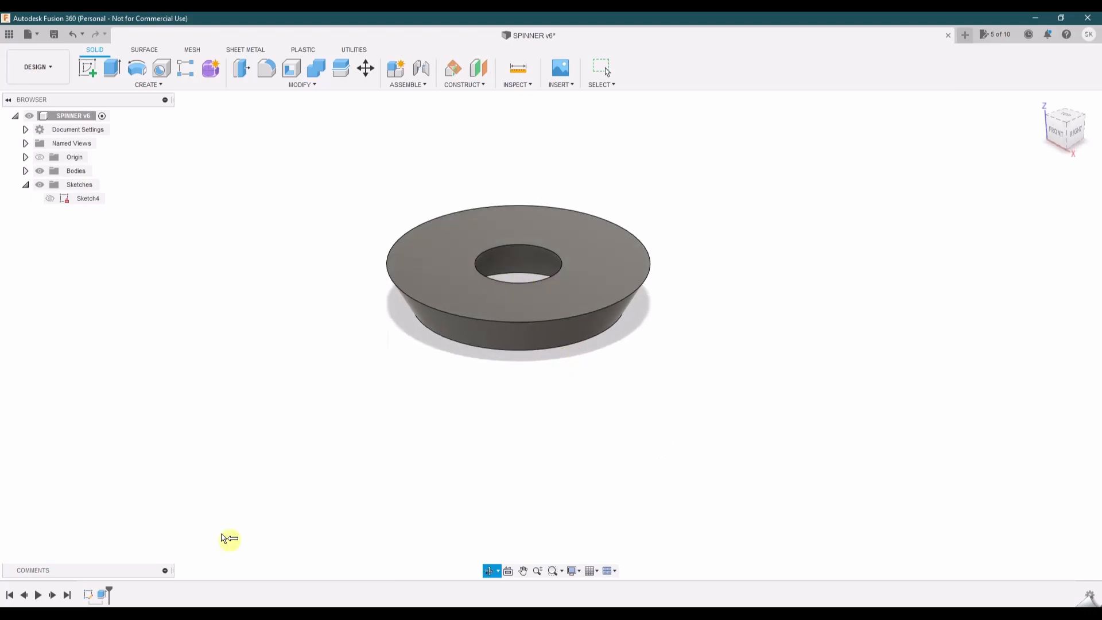
pyautogui.press('Escape')
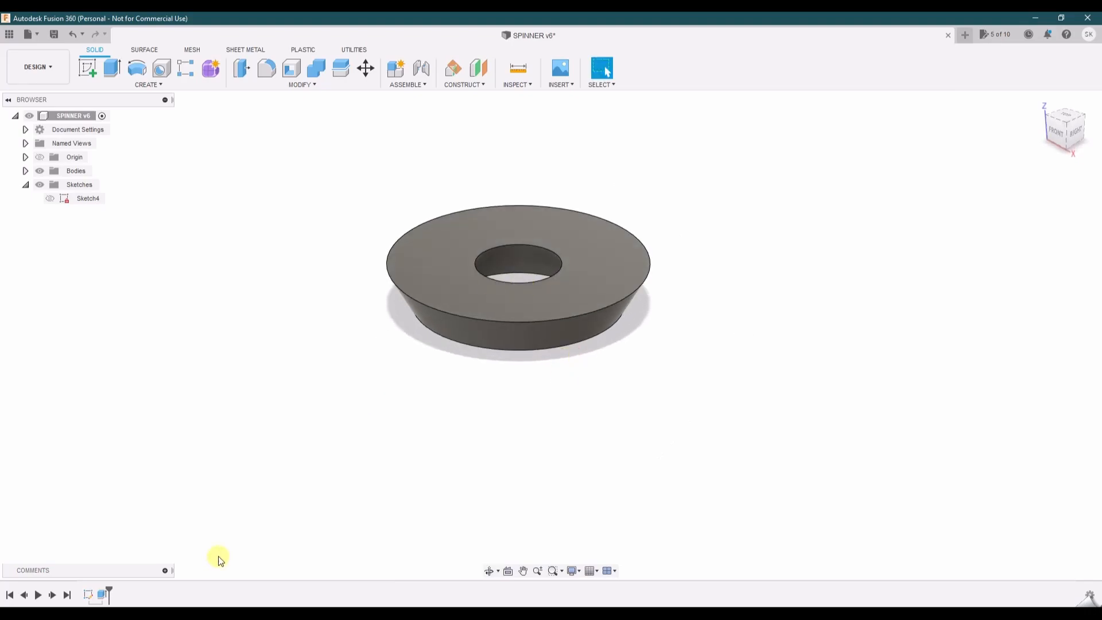
pyautogui.rightClick(103, 597)
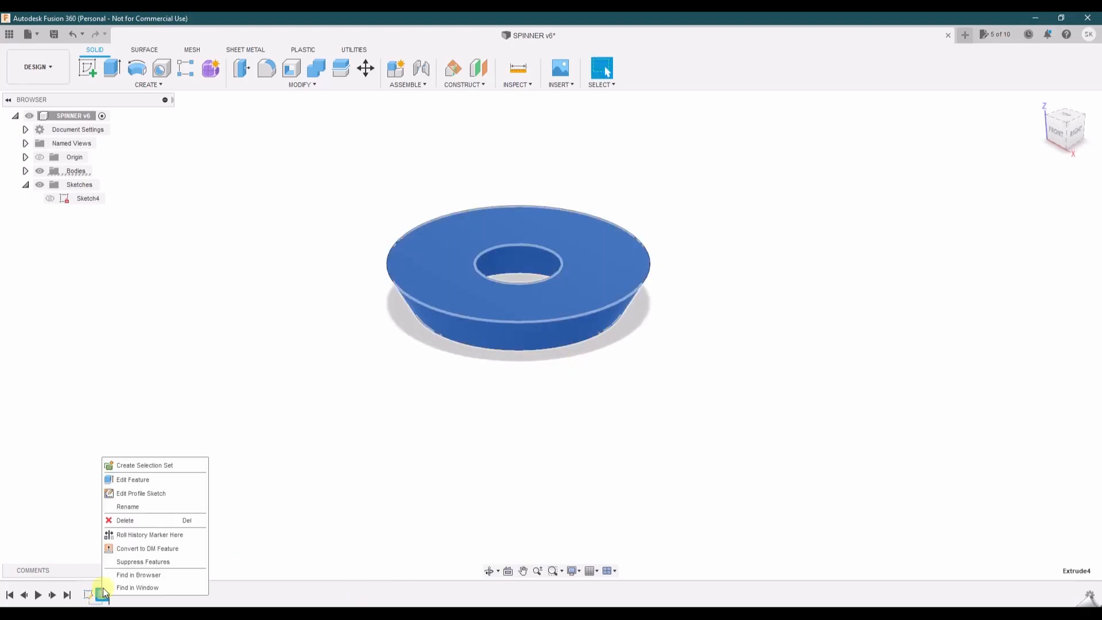
pyautogui.click(139, 480)
pyautogui.click(1033, 288)
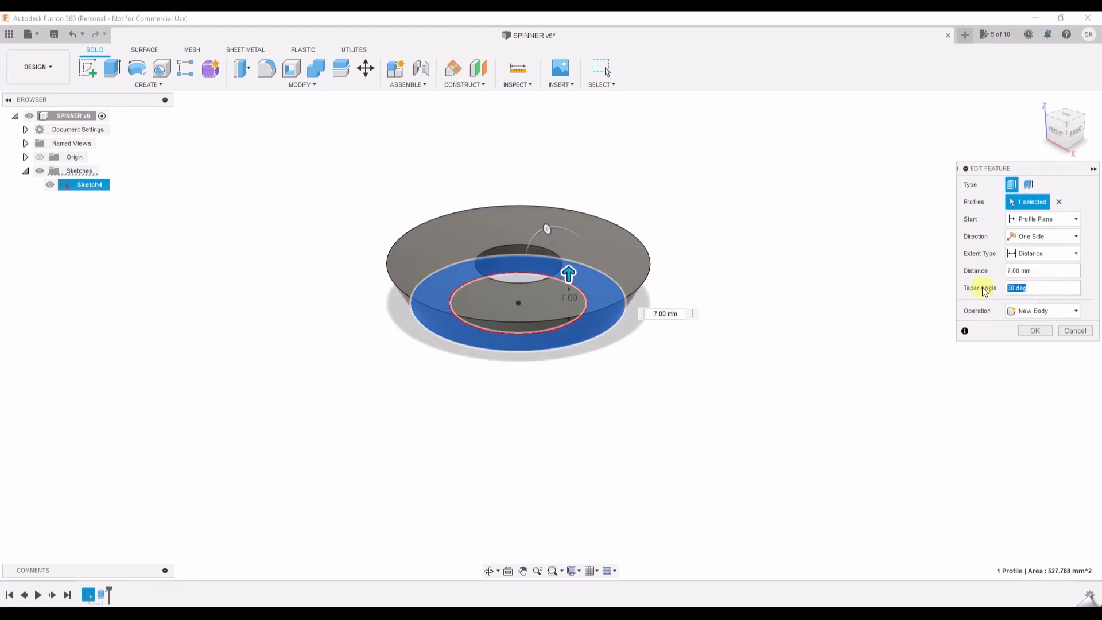
pyautogui.write('0')
pyautogui.click(1035, 331)
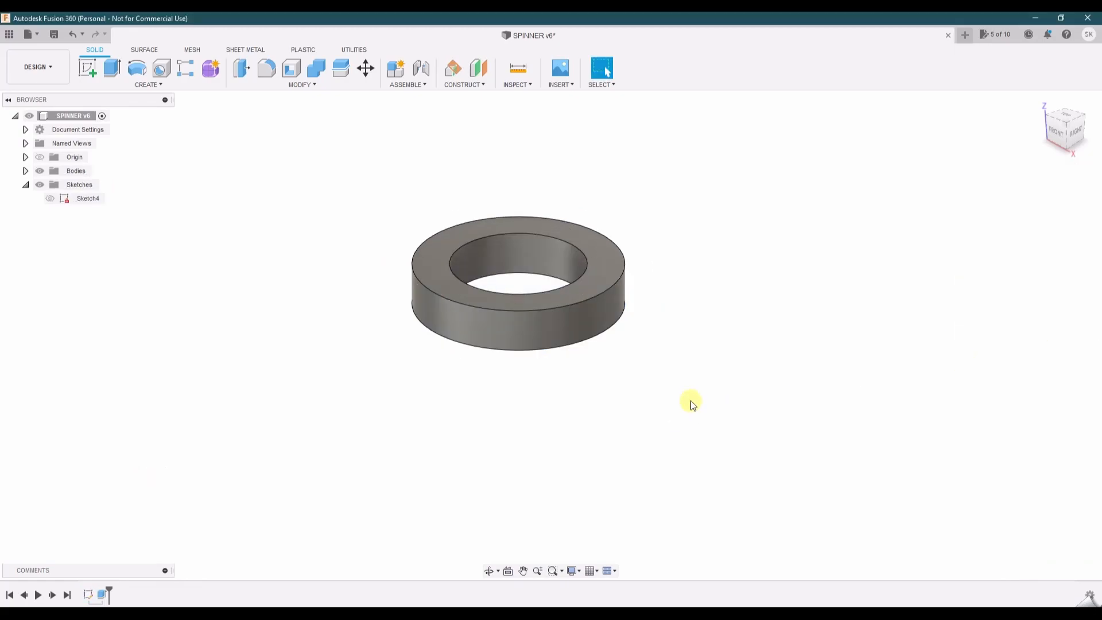
# Restore the home view and start a new sketch on the horizontal XY origin plane.
pyautogui.click(643, 365)
pyautogui.click(1040, 101)
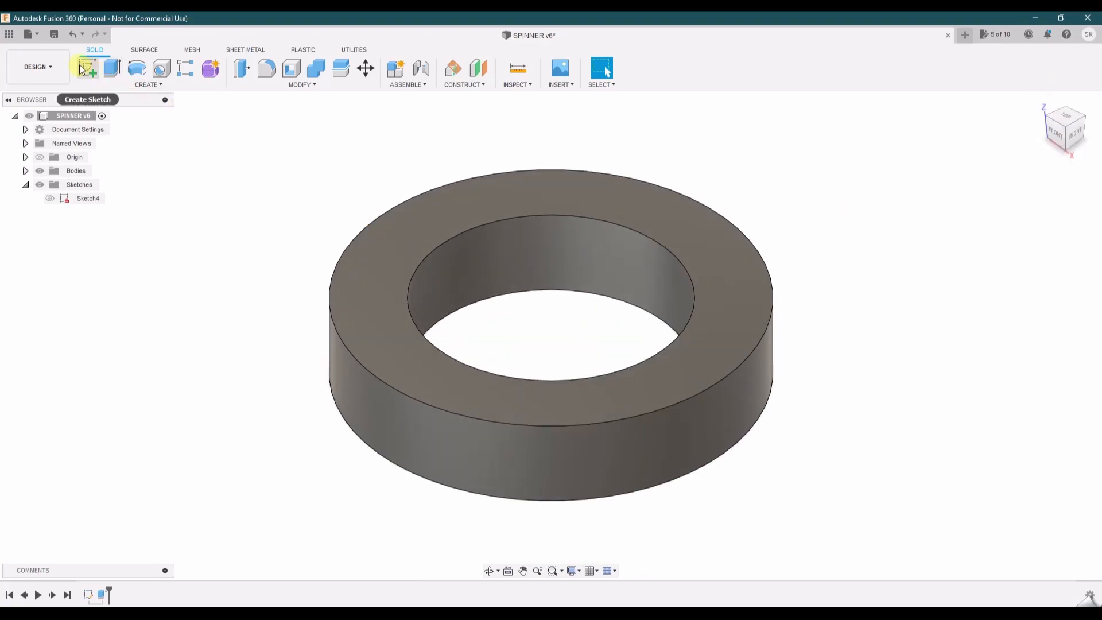
pyautogui.click(86, 68)
pyautogui.click(619, 370)
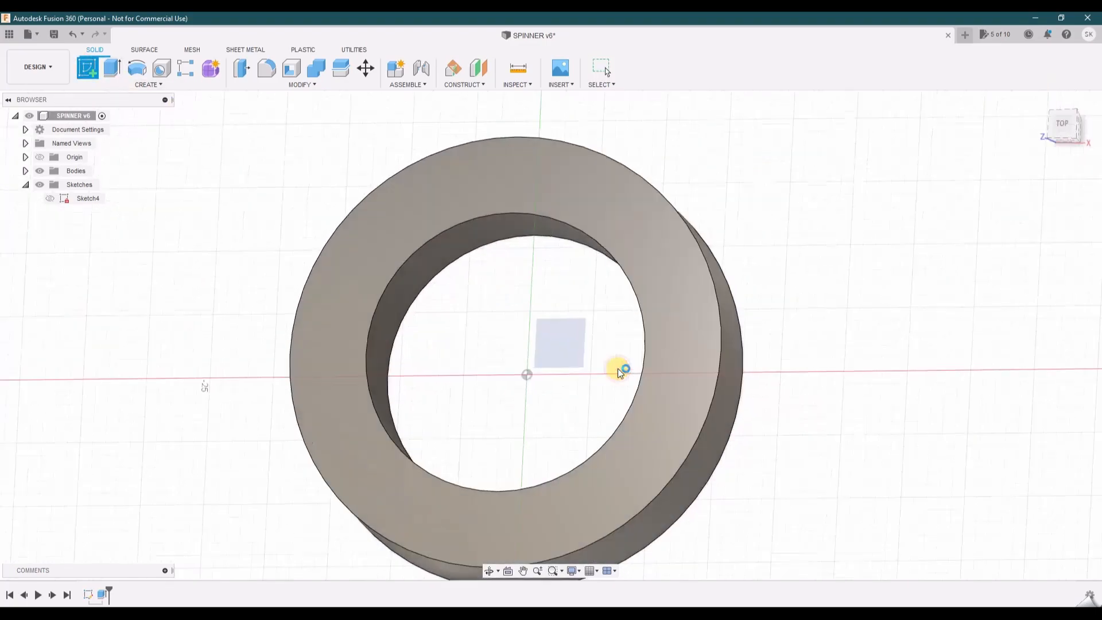
pyautogui.scroll(-4, 492, 318)
pyautogui.moveTo(488, 257); pyautogui.dragTo(469, 338, button='middle')
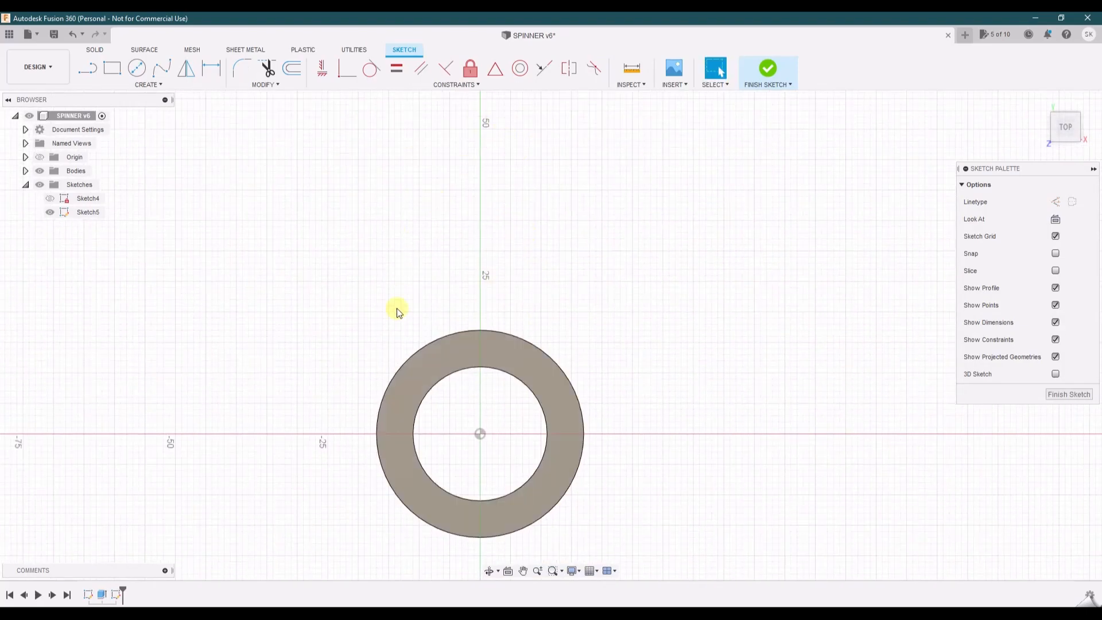
# Draw a centre-point circle about 27 mm in diameter on the vertical axis above the ring.
pyautogui.click(137, 68)
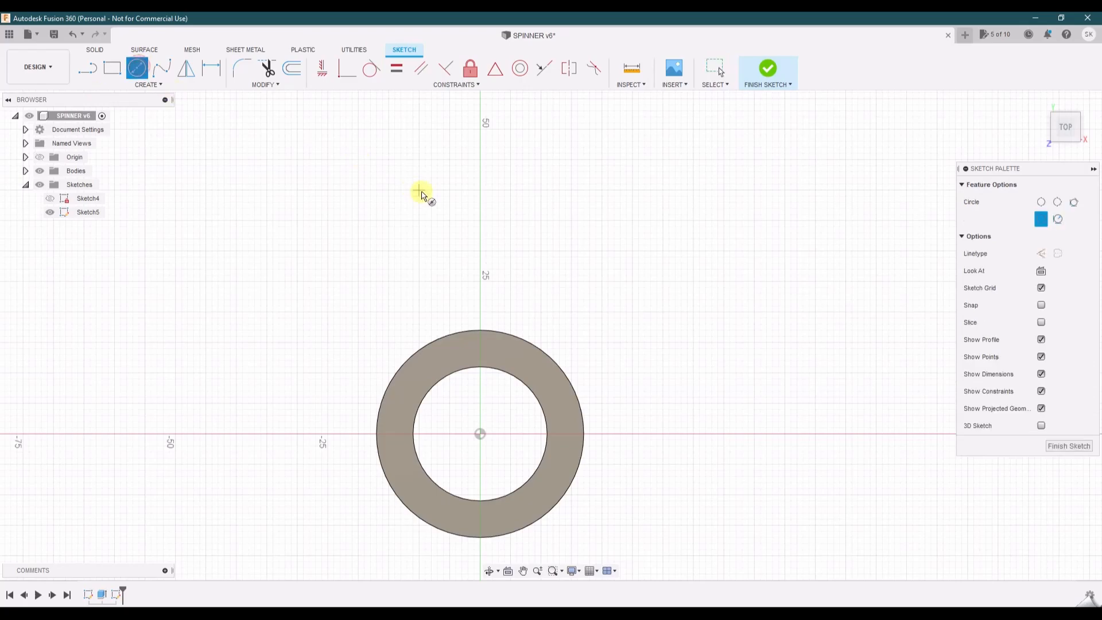
pyautogui.click(481, 225)
pyautogui.click(556, 184)
pyautogui.press('Escape')
# Dimension the upper circle's diameter to 34 mm.
pyautogui.click(211, 67)
pyautogui.click(547, 173)
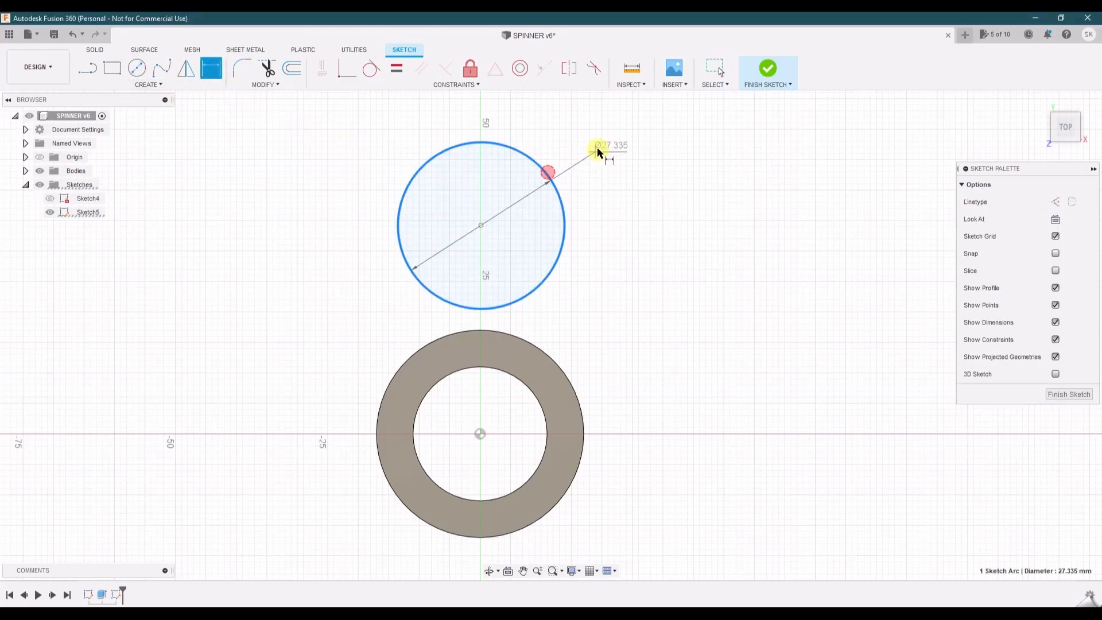
pyautogui.click(606, 144)
pyautogui.write('34')
pyautogui.press('Return')
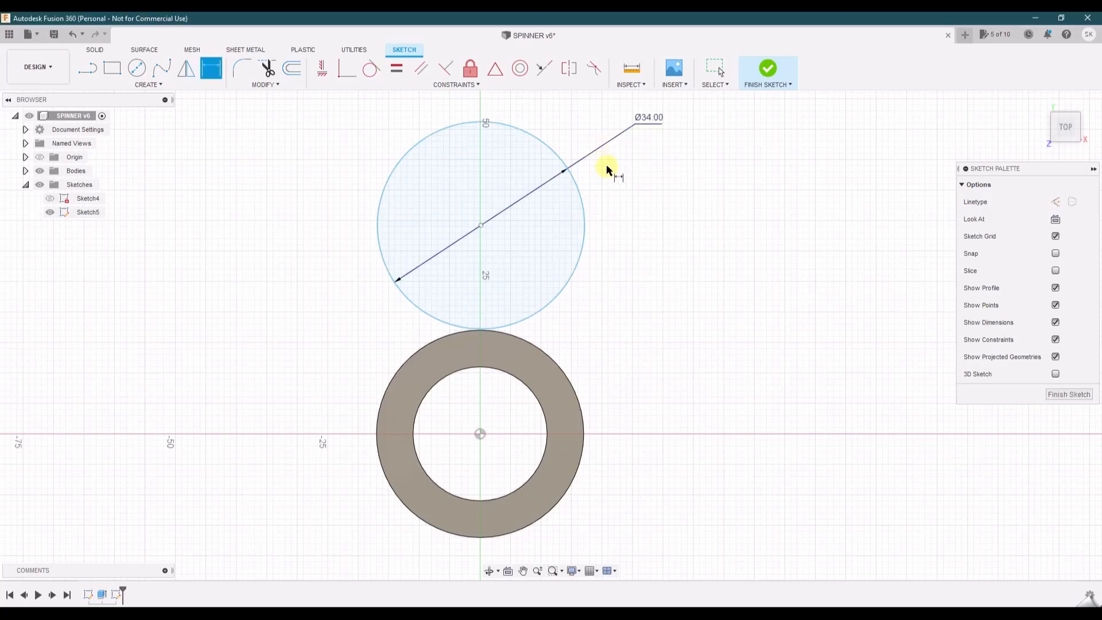
pyautogui.press('Escape')
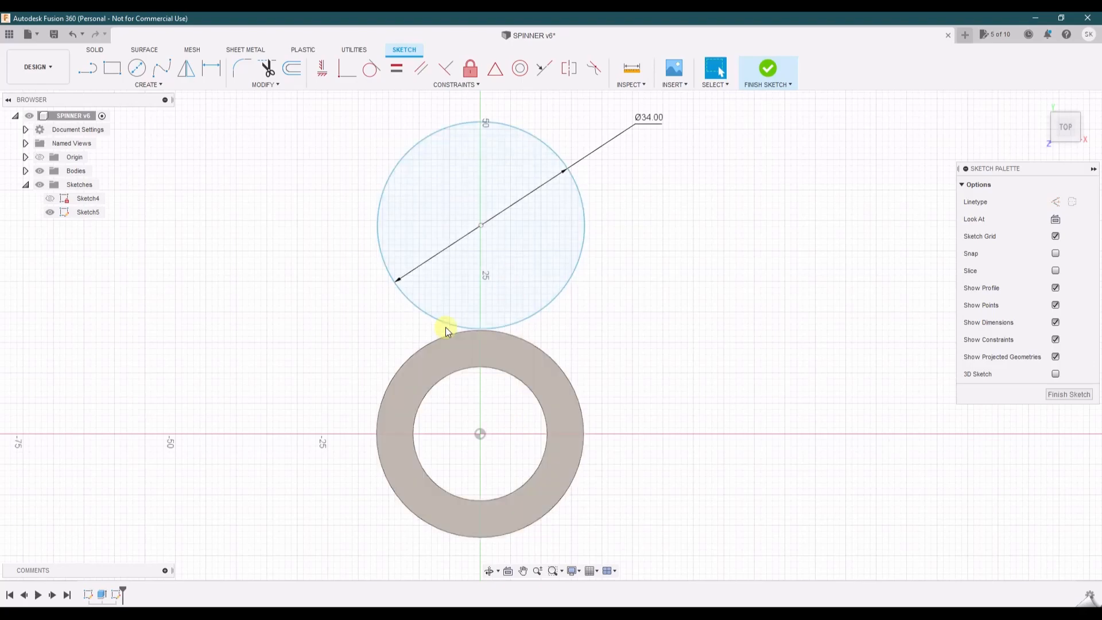
# Draw a near-vertical line from the leftmost point of the ring's outer edge to the left side of the upper circle, tangent to it.
pyautogui.click(87, 69)
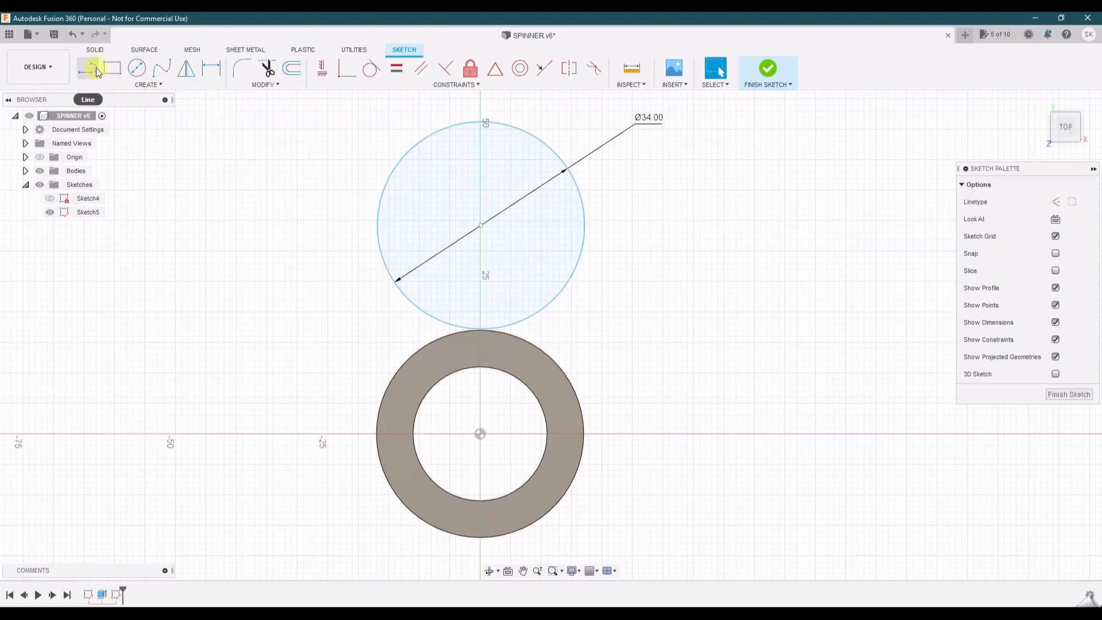
pyautogui.click(377, 435)
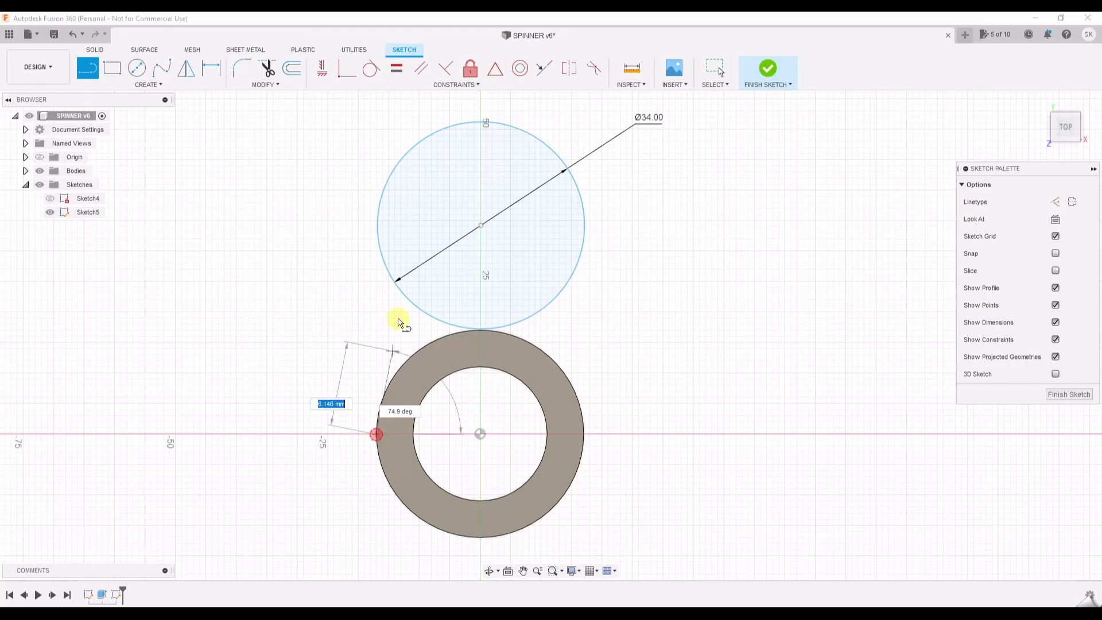
pyautogui.click(380, 233)
pyautogui.press('Escape')
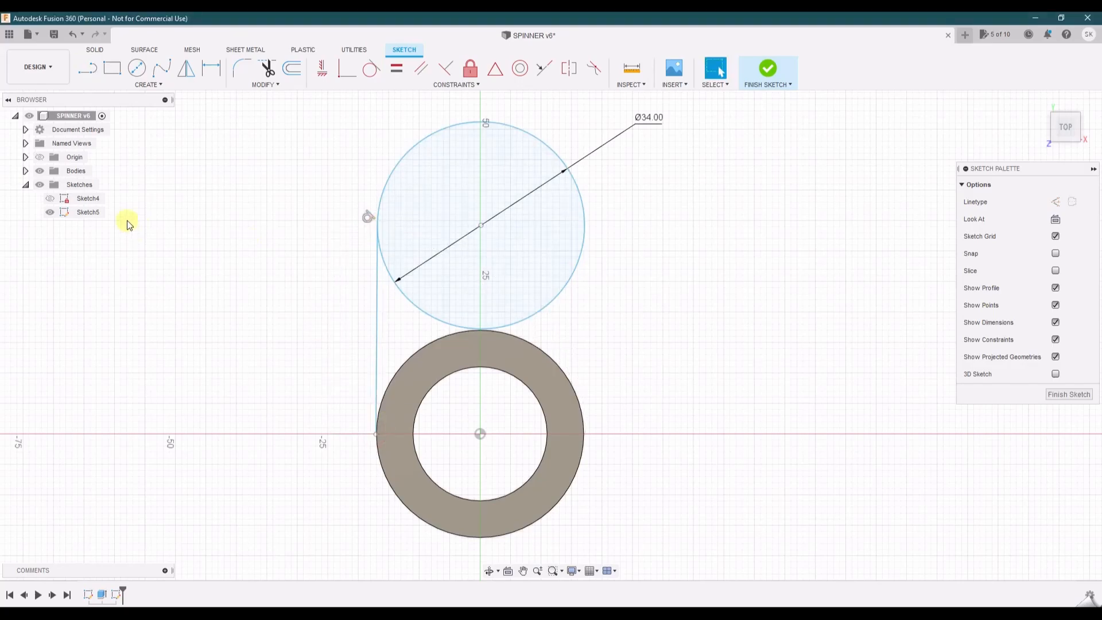
# Hide the ring body Body2 and show the first sketch, Sketch4, with its concentric circles.
pyautogui.click(25, 171)
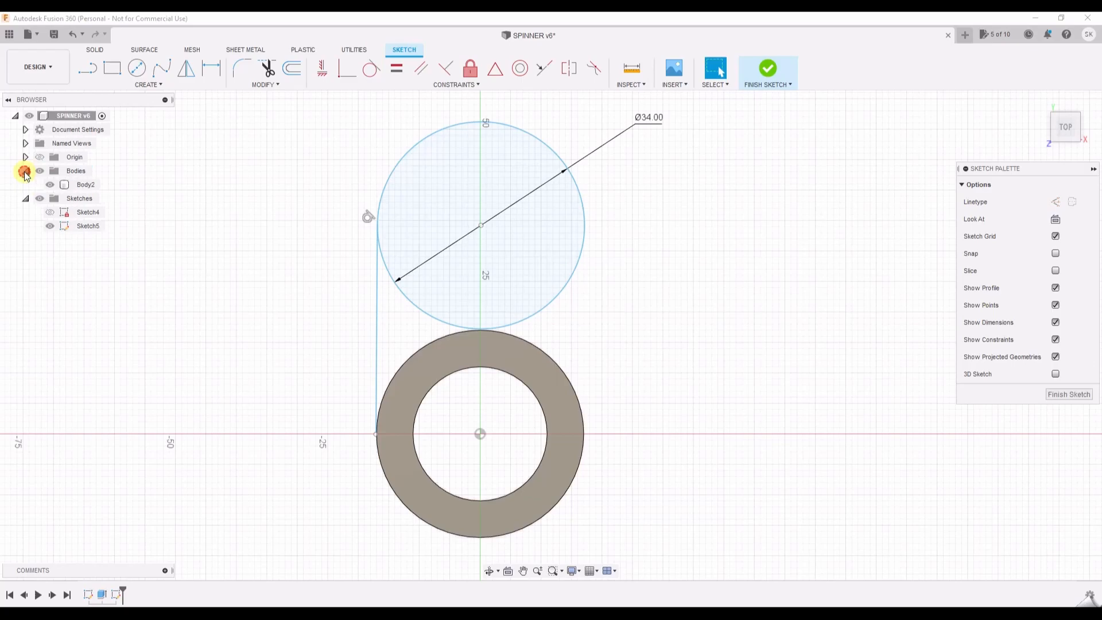
pyautogui.click(79, 187)
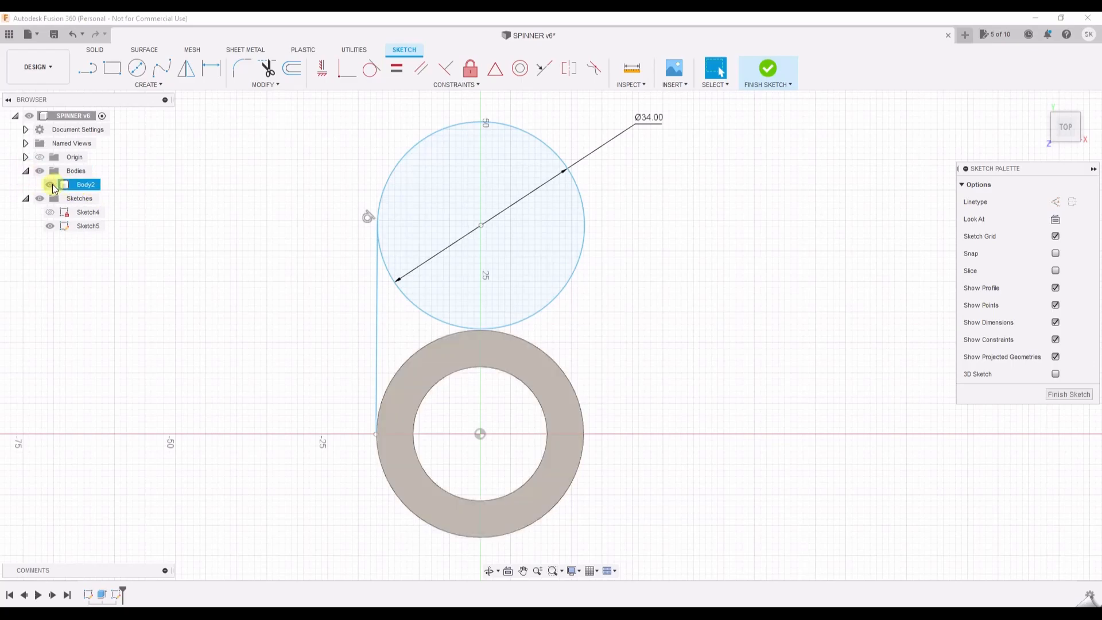
pyautogui.click(50, 185)
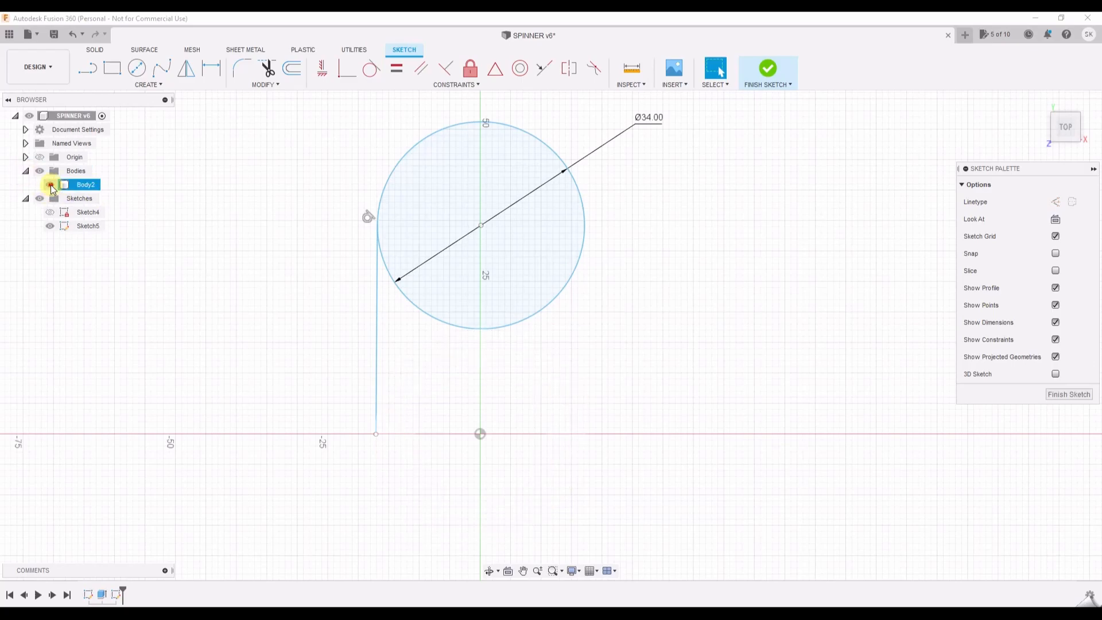
pyautogui.click(51, 185)
pyautogui.click(50, 185)
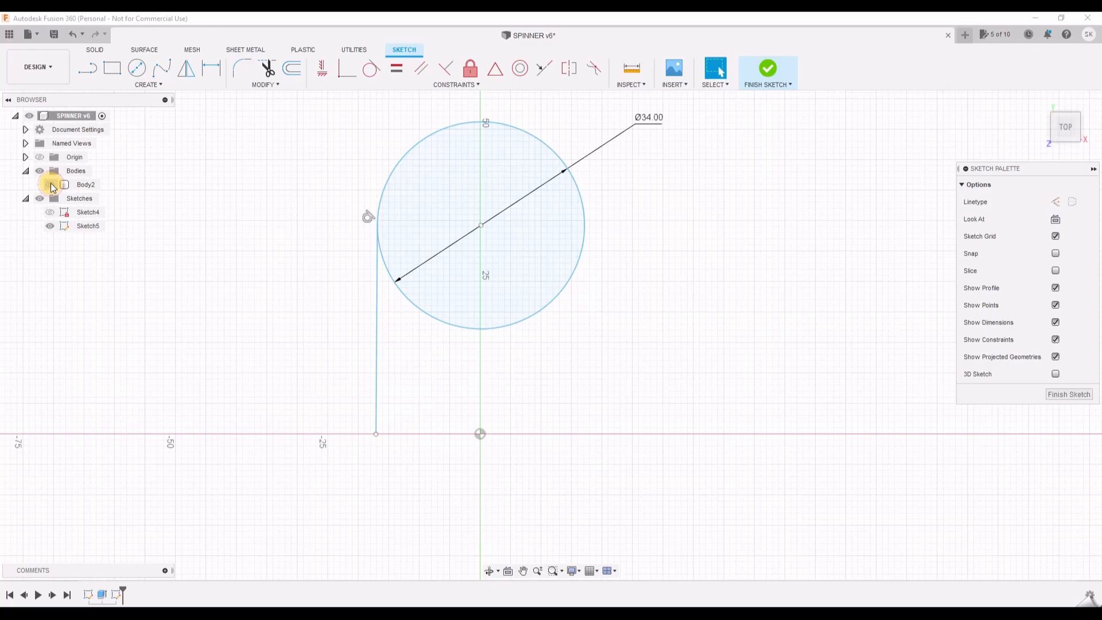
pyautogui.click(50, 212)
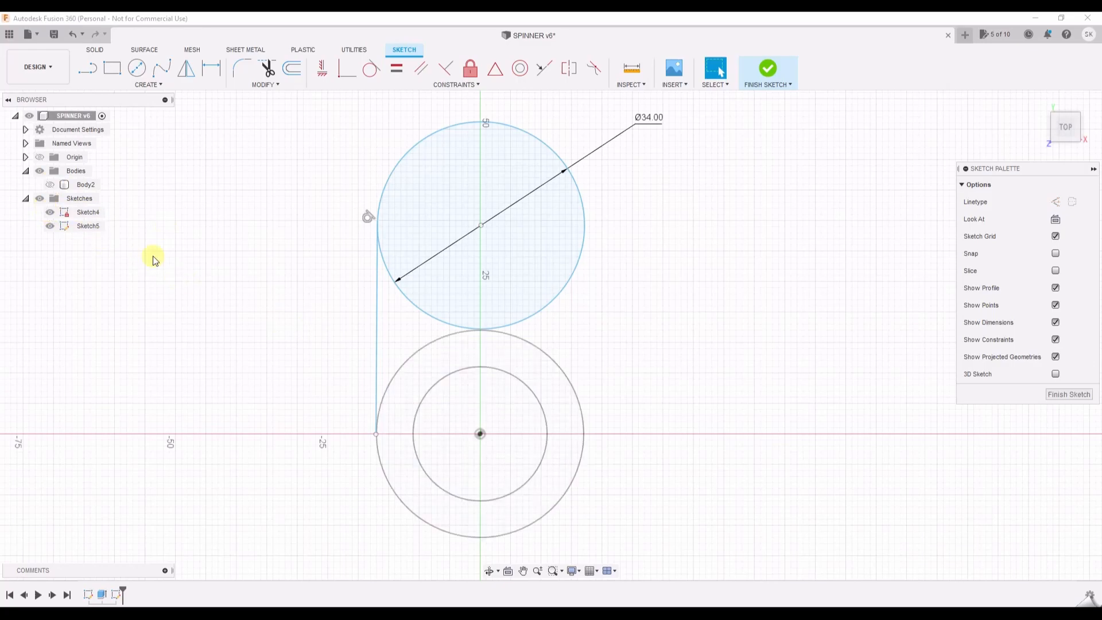
# Move the side line's lower endpoint off the ring and constrain the line tangent to the ring's outer circle.
pyautogui.click(299, 341)
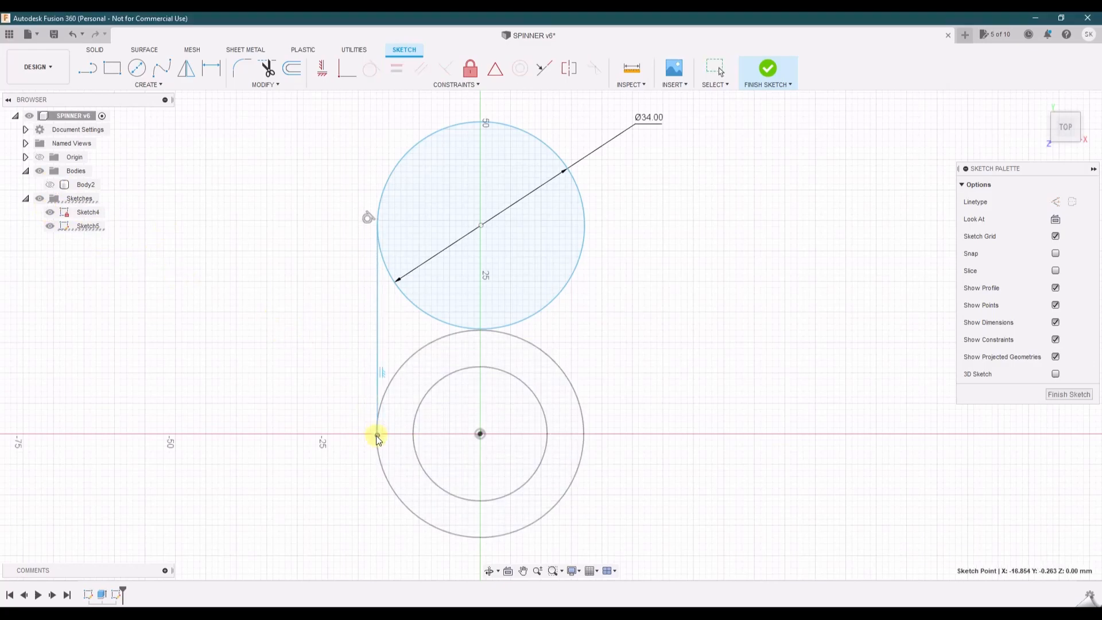
pyautogui.moveTo(373, 434)
pyautogui.mouseDown()
pyautogui.moveTo(381, 413)
pyautogui.moveTo(368, 429)
pyautogui.mouseUp()
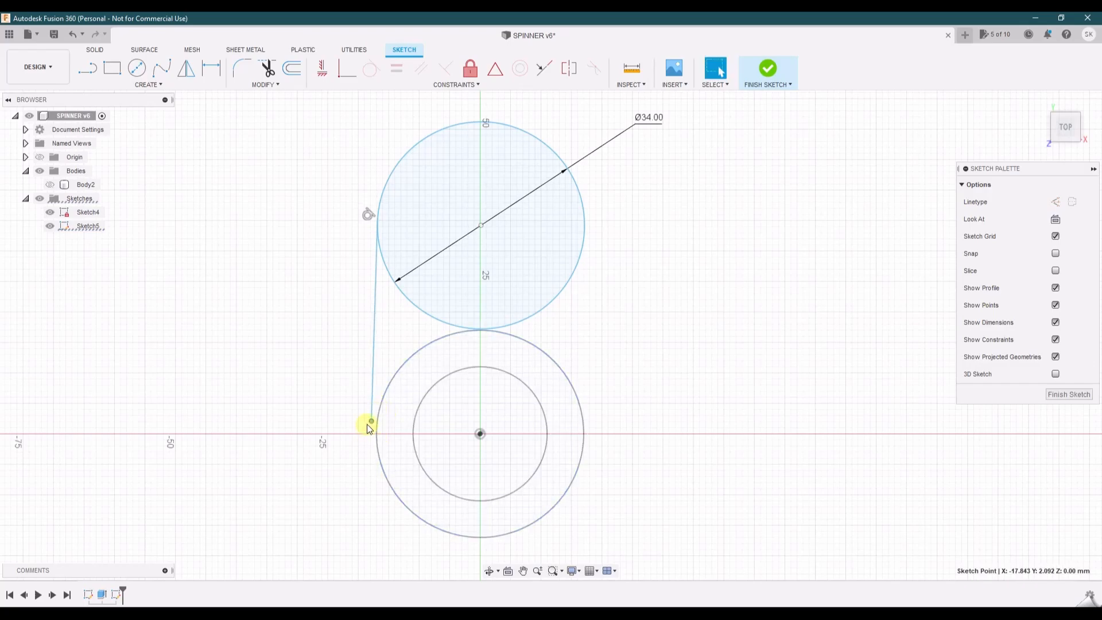
pyautogui.click(253, 373)
pyautogui.click(383, 412)
pyautogui.keyDown('ctrl'); pyautogui.click(372, 421); pyautogui.keyUp('ctrl')
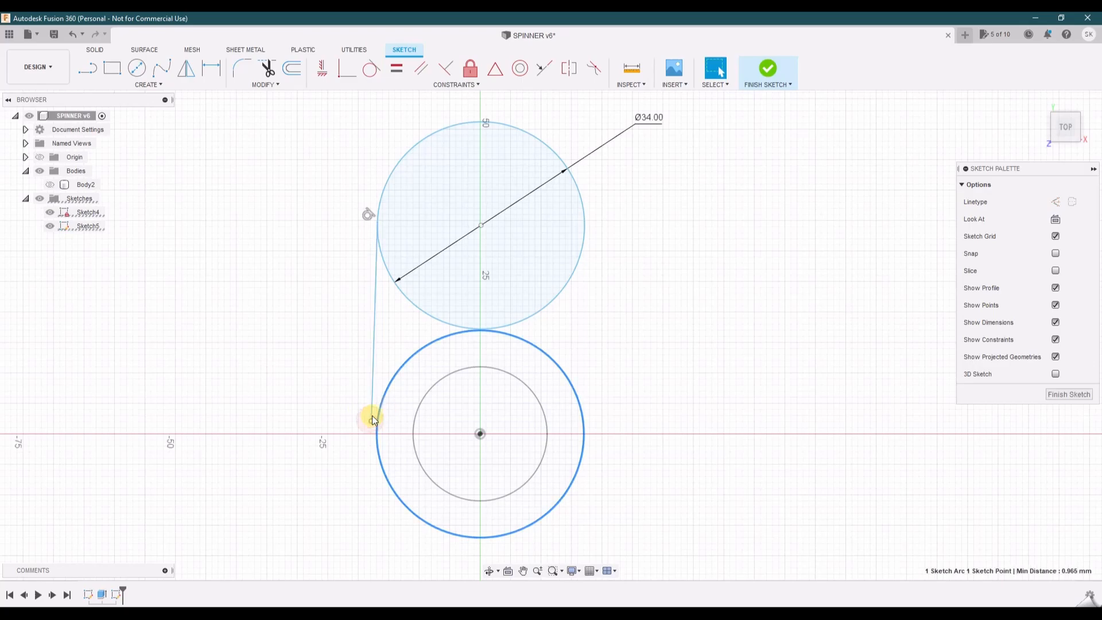
pyautogui.click(370, 70)
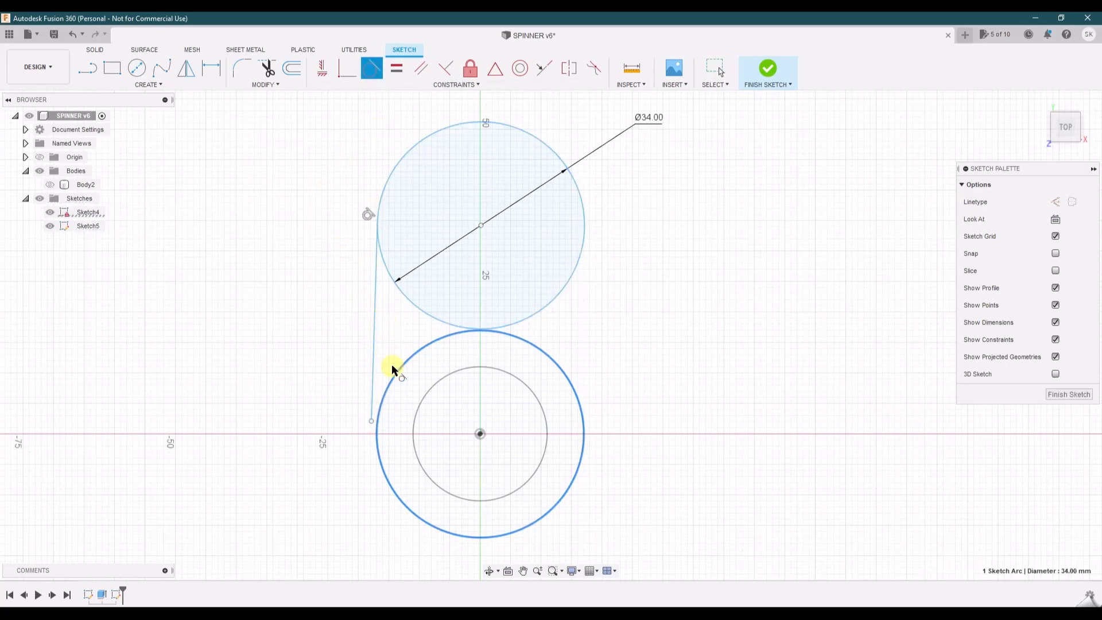
pyautogui.press('Escape')
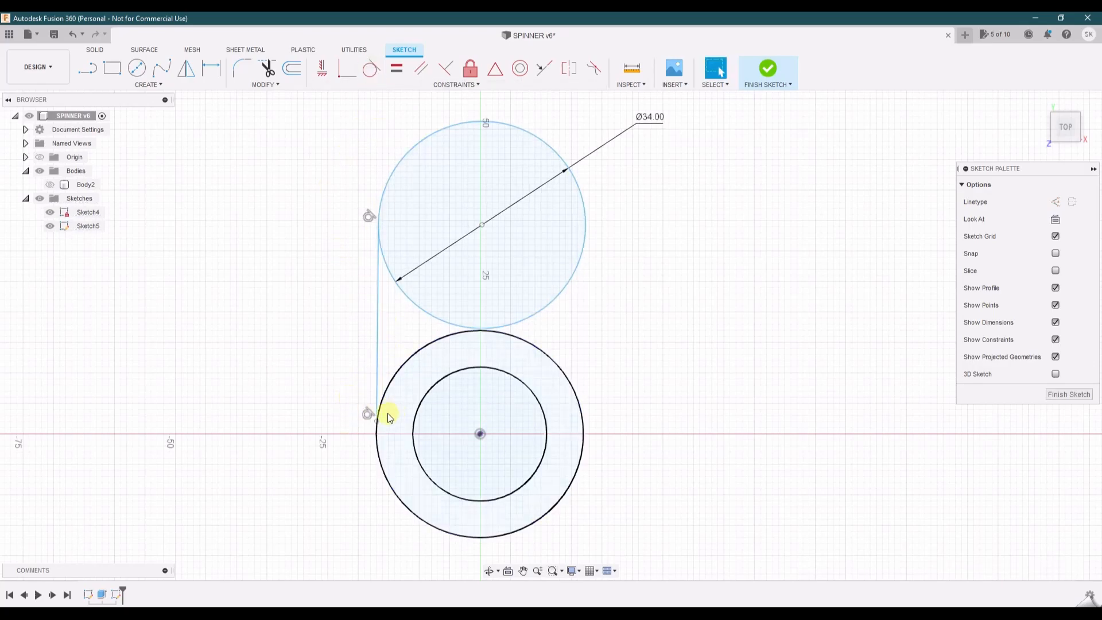
# Align the line's lower endpoint horizontally with the ring centre and constrain the line to be vertical.
pyautogui.click(377, 421)
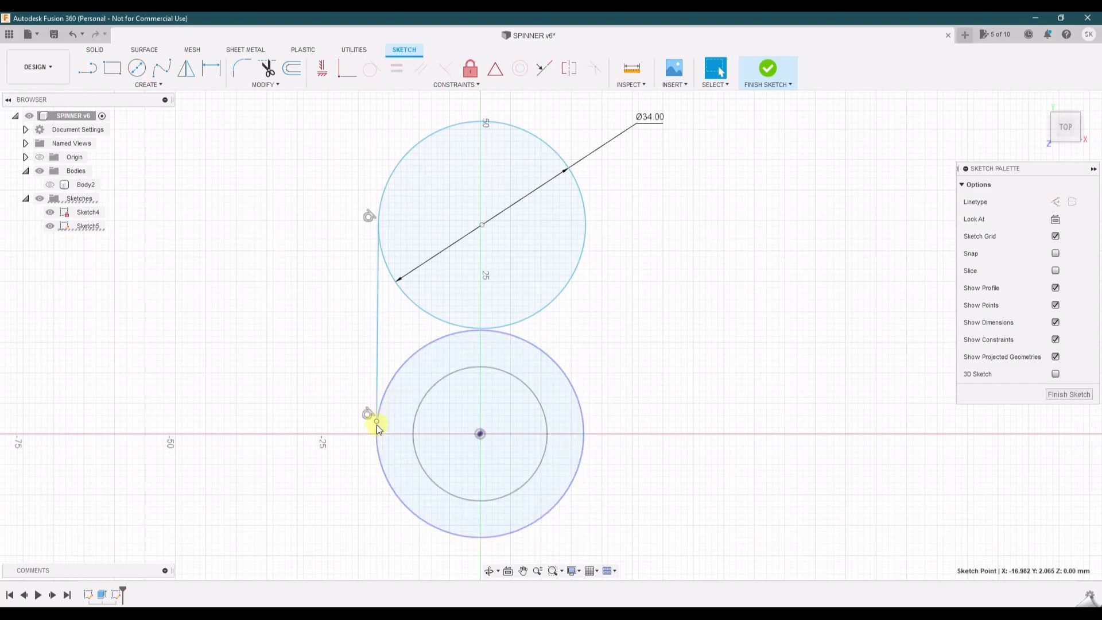
pyautogui.click(481, 435)
pyautogui.keyDown('ctrl'); pyautogui.click(377, 421); pyautogui.keyUp('ctrl')
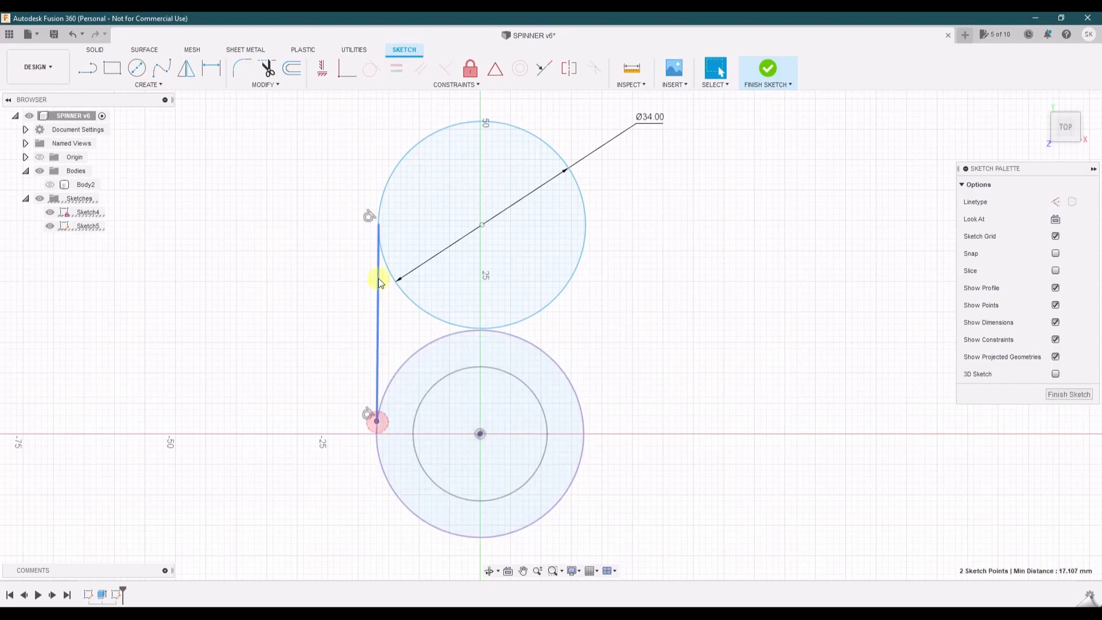
pyautogui.click(324, 69)
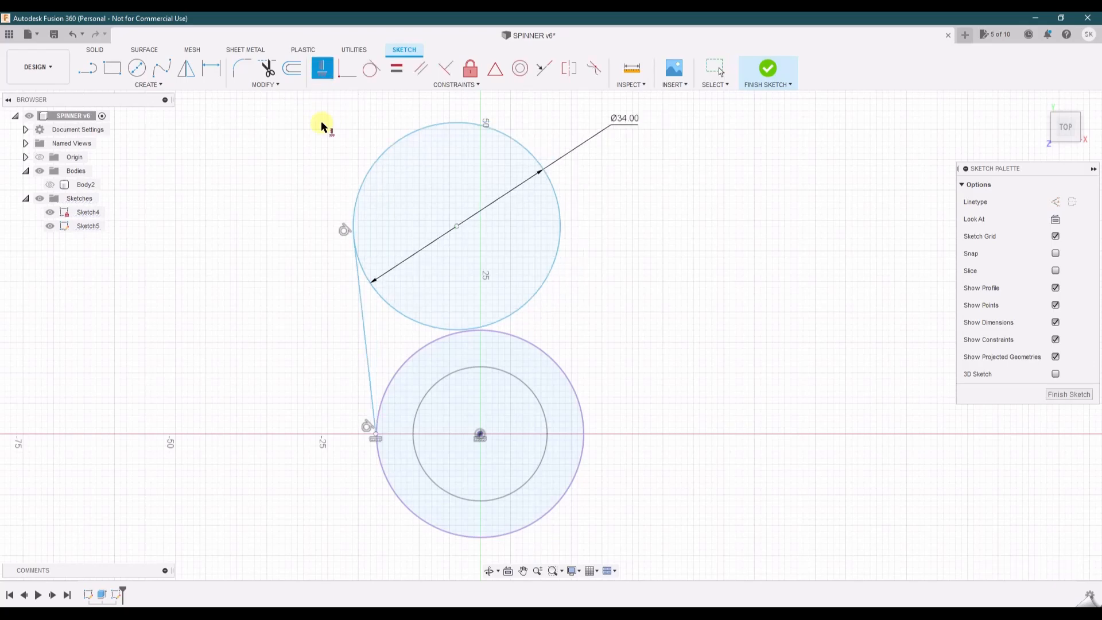
pyautogui.click(364, 317)
pyautogui.click(332, 71)
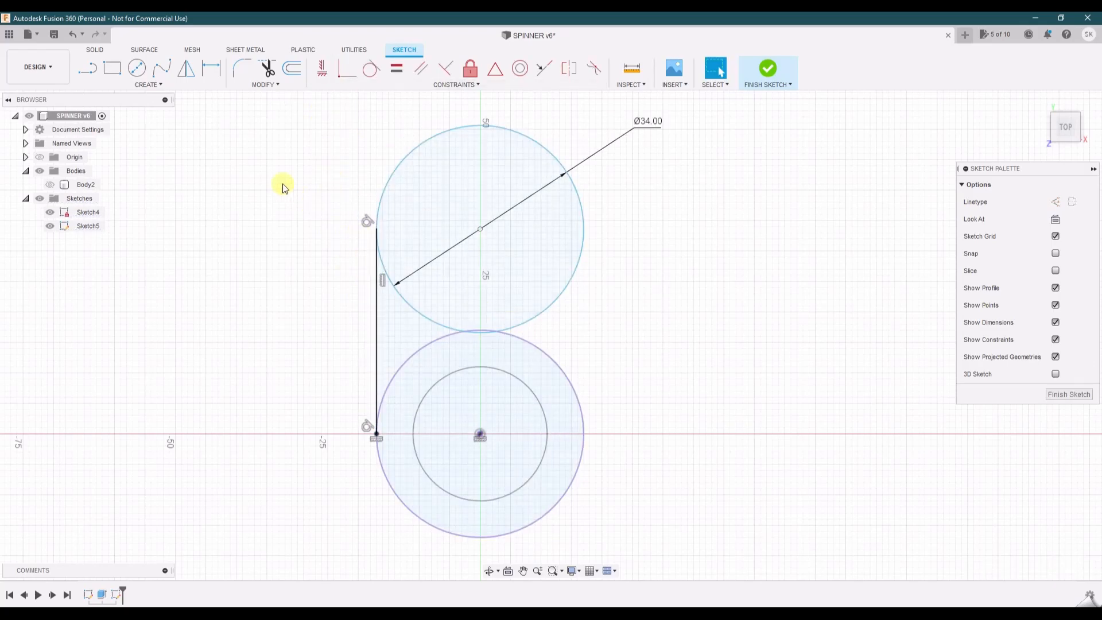
# Add a vertical dimension of 278 mm between the upper circle's centre and the ring's centre.
pyautogui.click(480, 229)
pyautogui.click(480, 435)
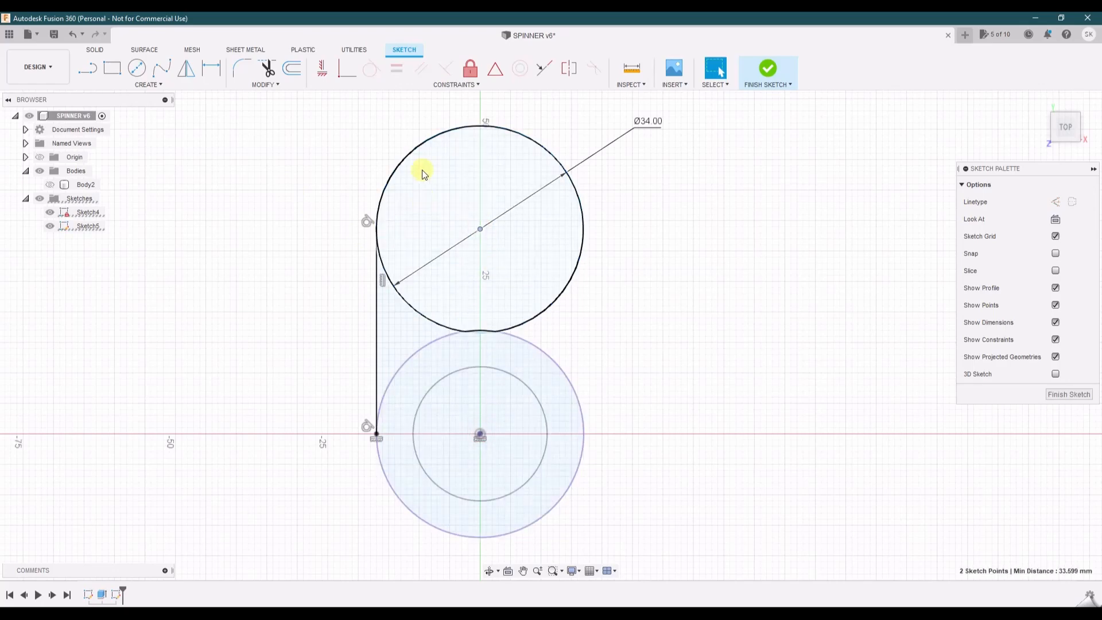
pyautogui.click(211, 67)
pyautogui.click(630, 323)
pyautogui.write('340')
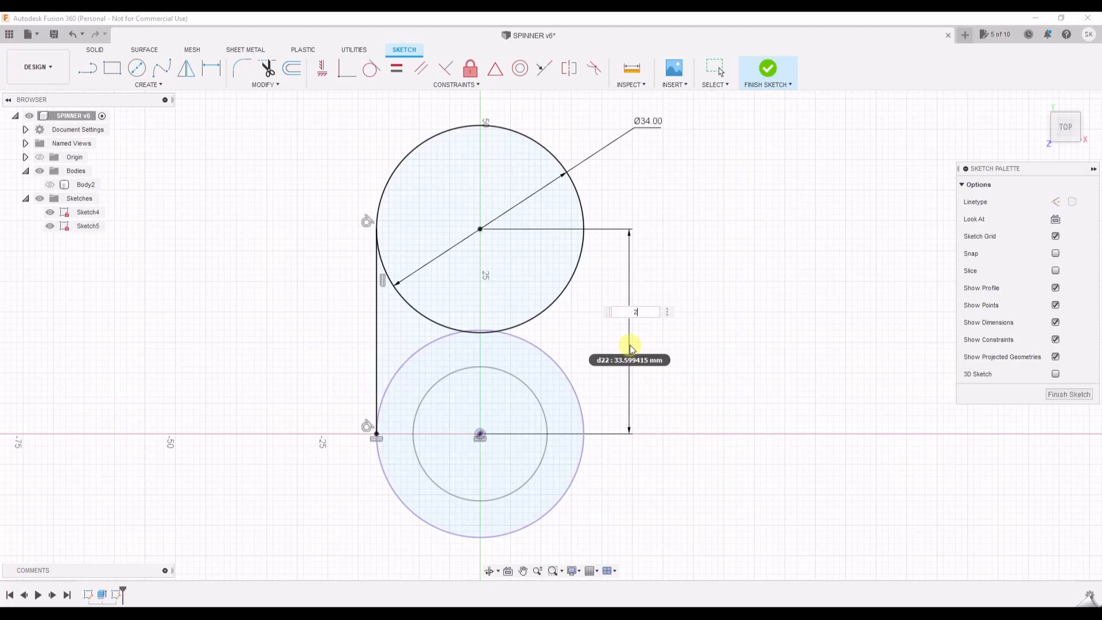
pyautogui.press('Return')
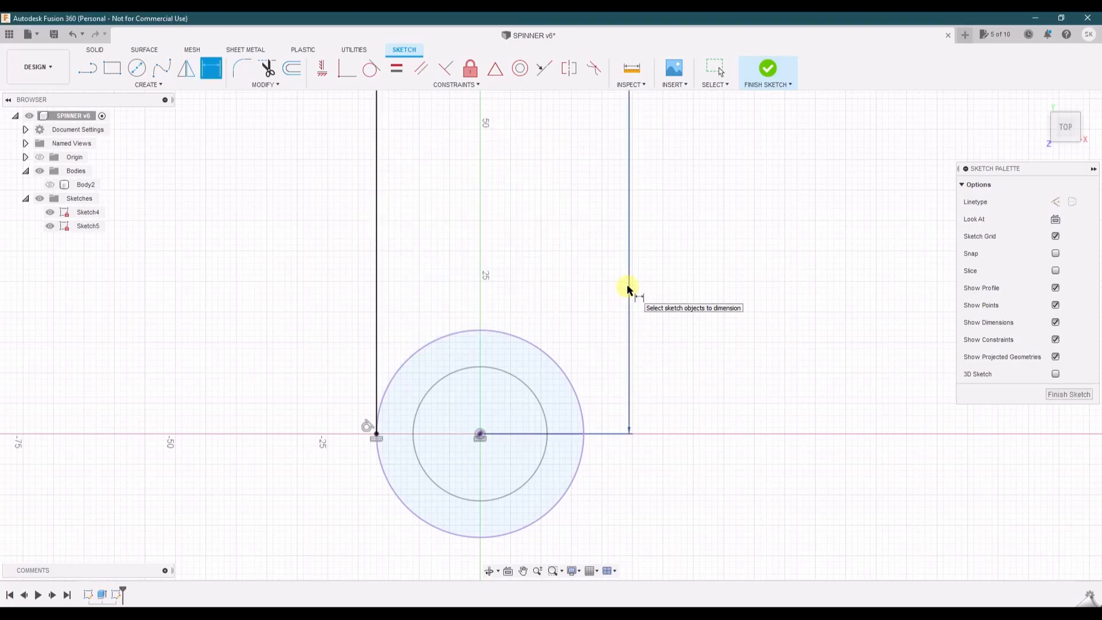
pyautogui.press('Escape')
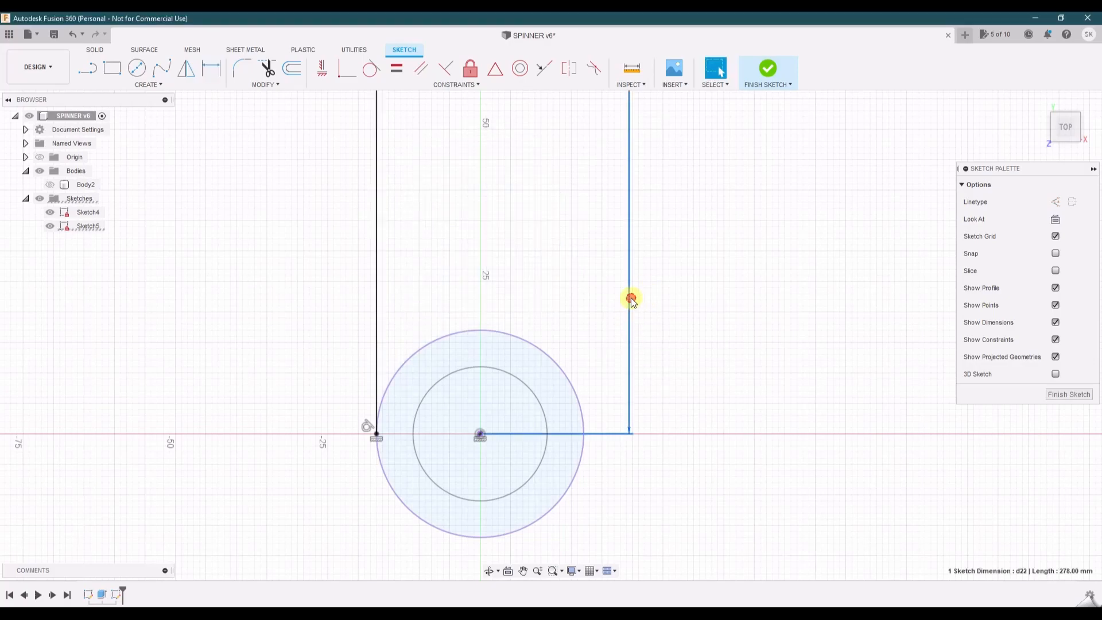
# Move the centre-to-centre dimension further away from the arm and set its value to 27 mm.
pyautogui.scroll(-5, 630, 300)
pyautogui.moveTo(611, 179); pyautogui.dragTo(528, 408, button='middle')
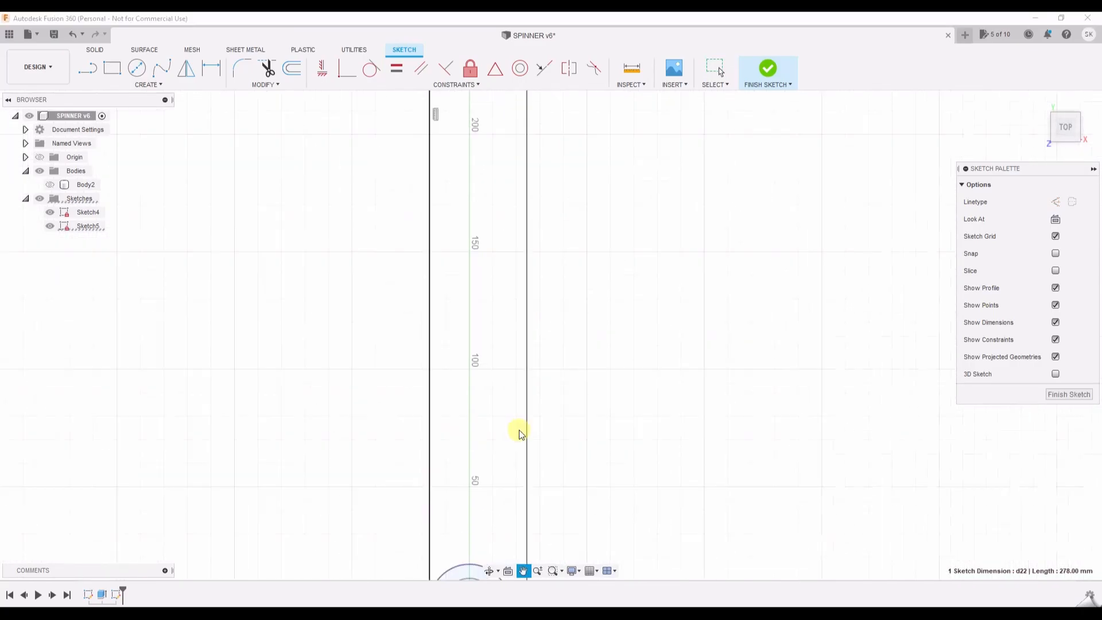
pyautogui.scroll(-2, 528, 408)
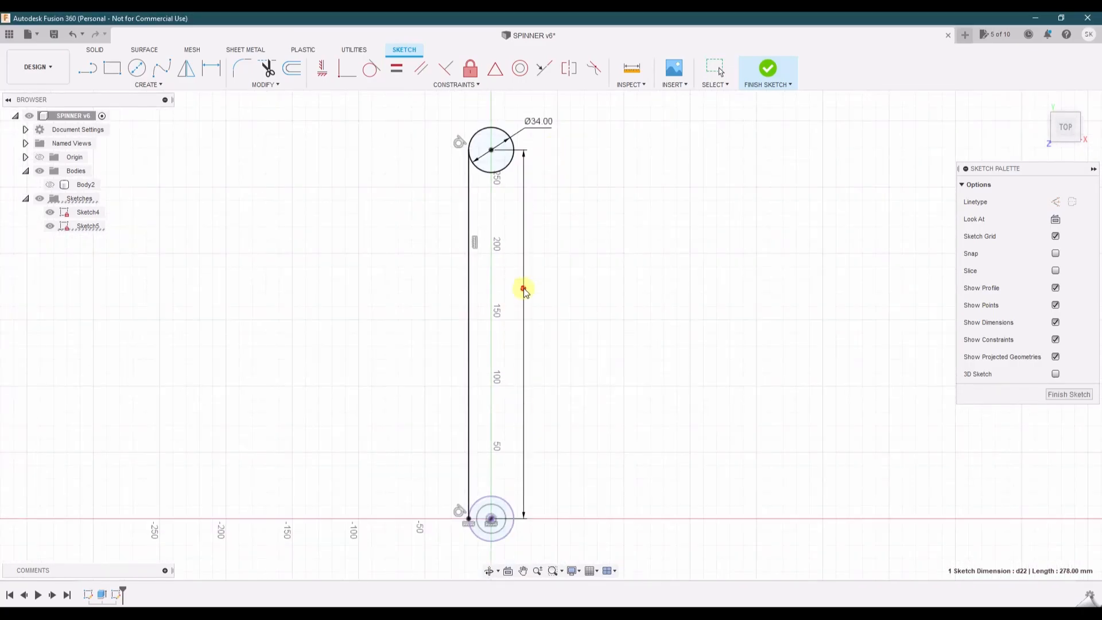
pyautogui.moveTo(525, 244); pyautogui.dragTo(550, 317)
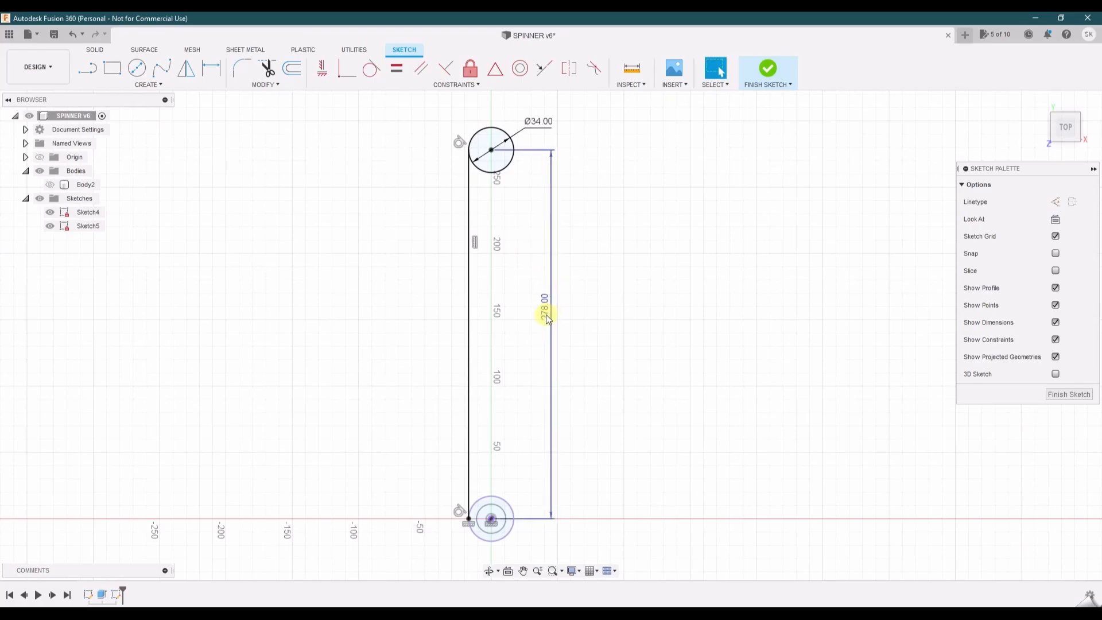
pyautogui.doubleClick(549, 316)
pyautogui.write('27')
pyautogui.press('Return')
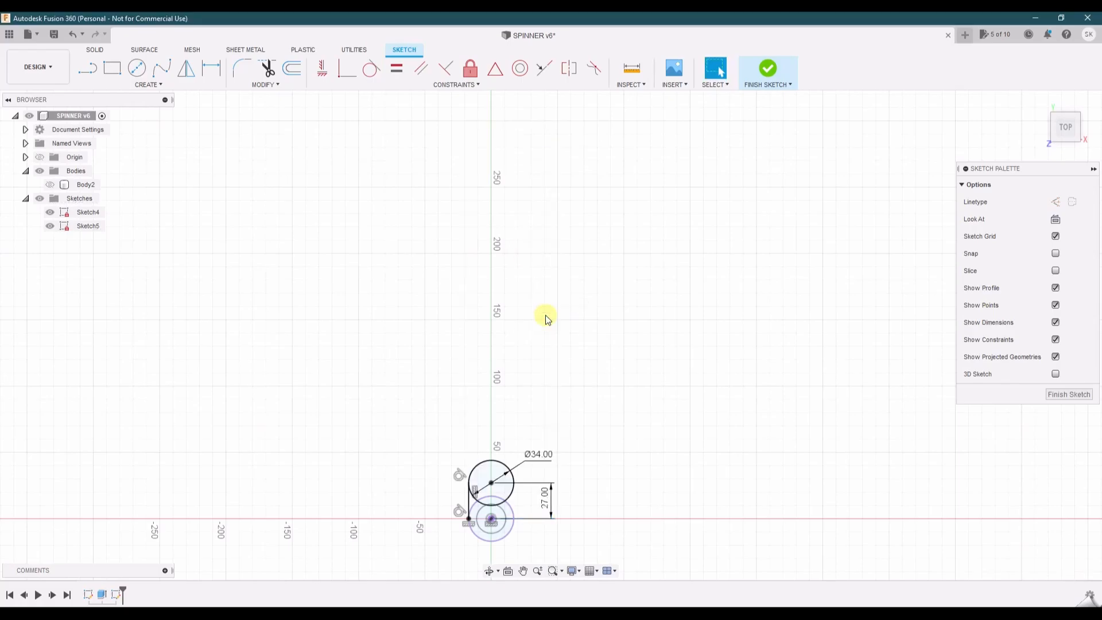
# Trim the upper circle's arcs inside the ring and beside the tangent line, and move its diameter dimension to the arm's upper left.
pyautogui.middleClick(542, 318)
pyautogui.middleClick(541, 318)
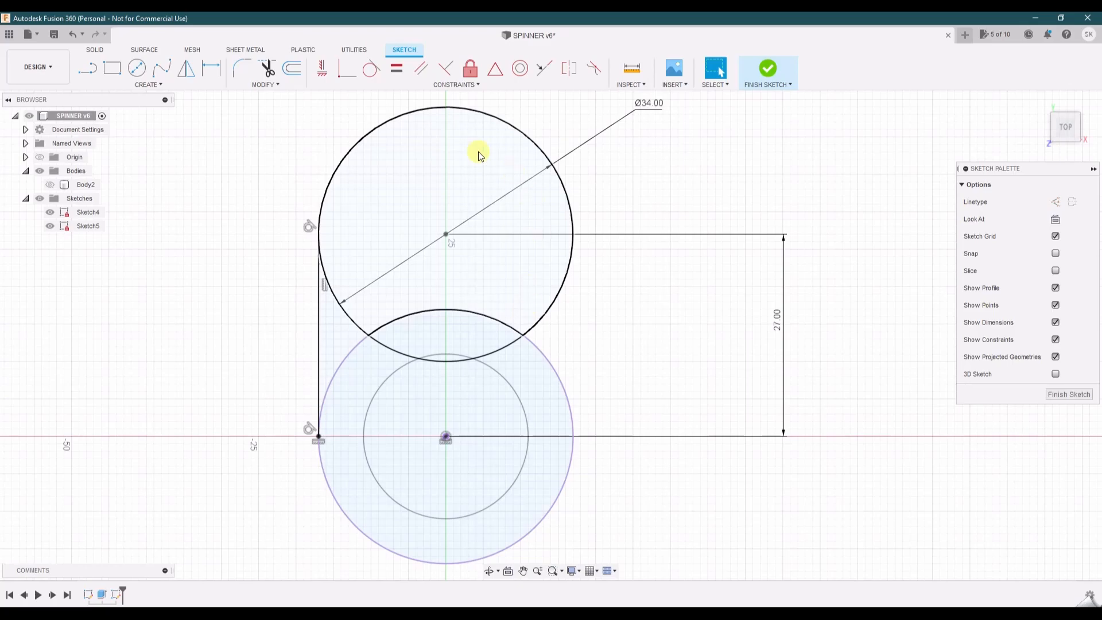
pyautogui.press('t')
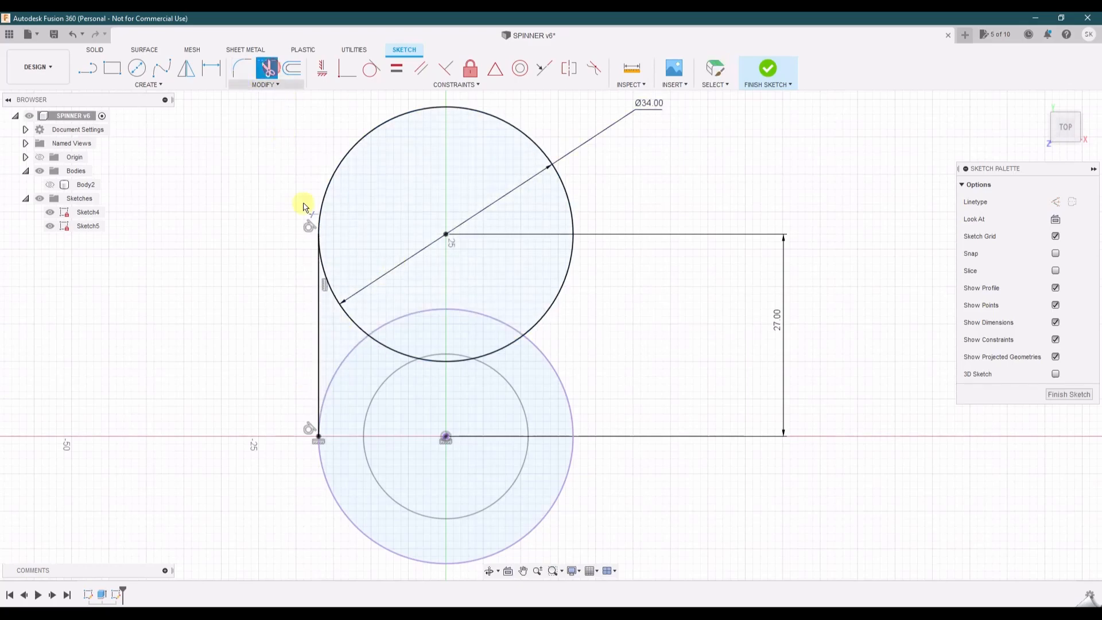
pyautogui.click(405, 357)
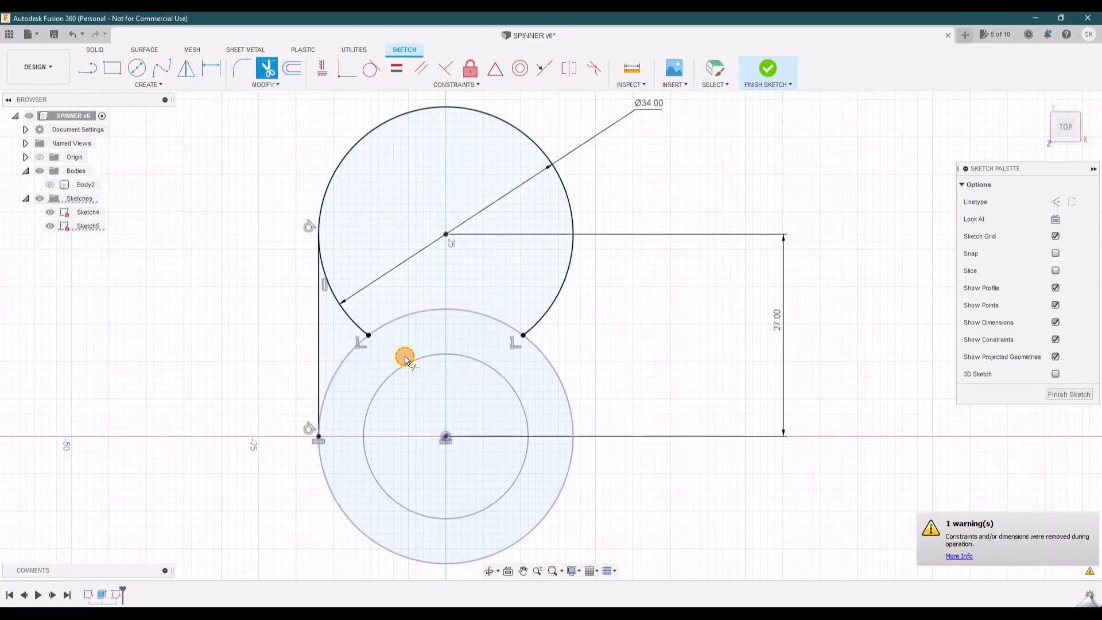
pyautogui.click(347, 317)
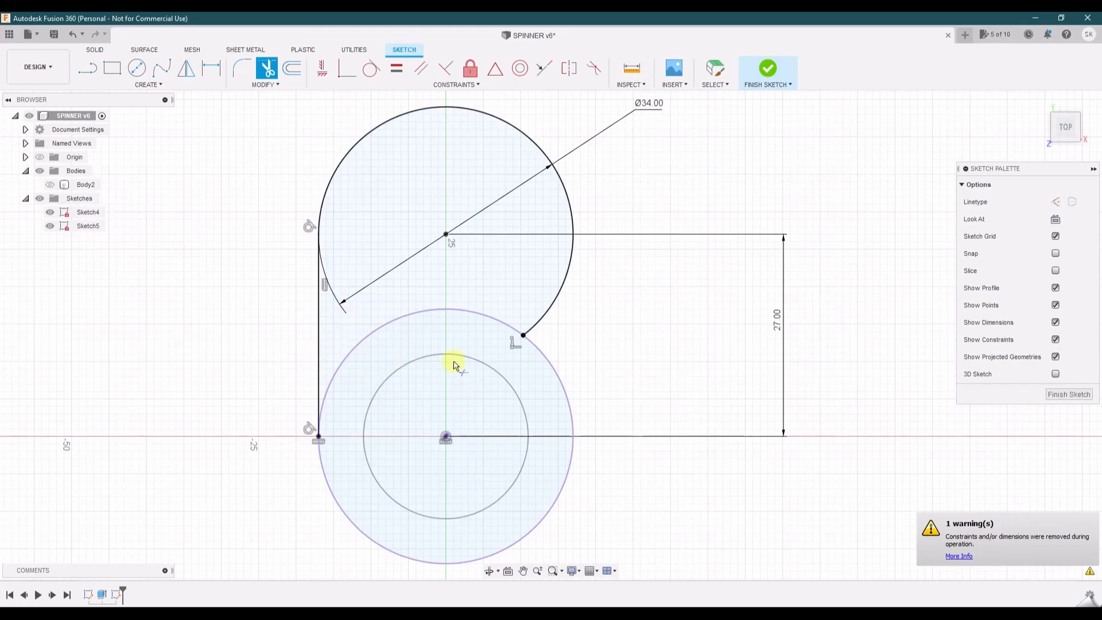
pyautogui.press('Escape')
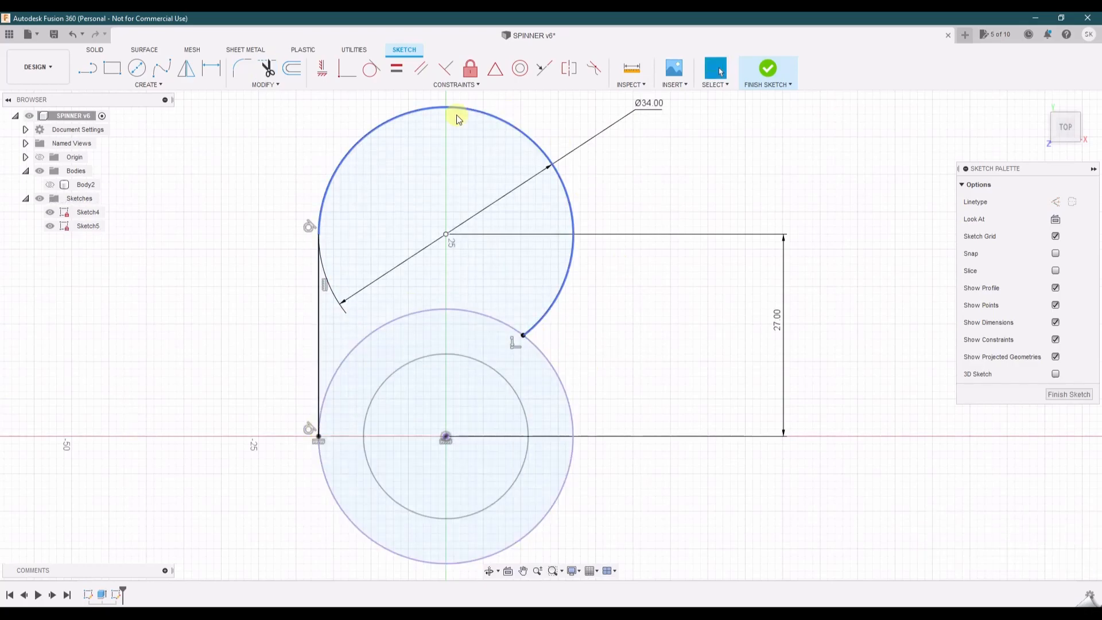
pyautogui.moveTo(640, 113); pyautogui.dragTo(264, 126)
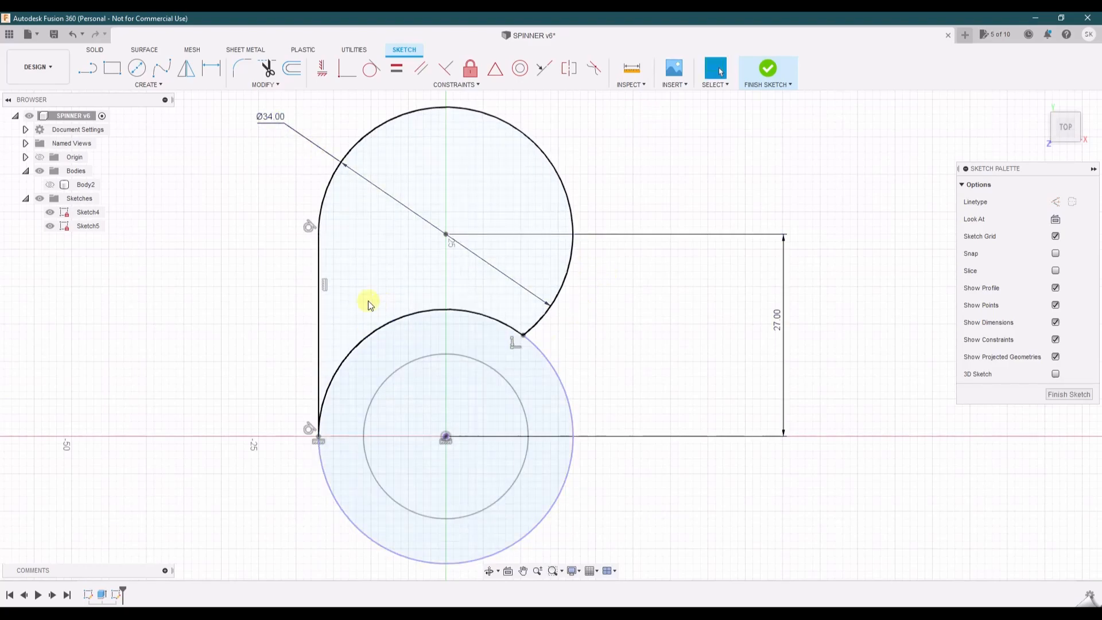
# Hide Sketch4 and finish the arm sketch with the ring body Body2 shown again.
pyautogui.click(50, 211)
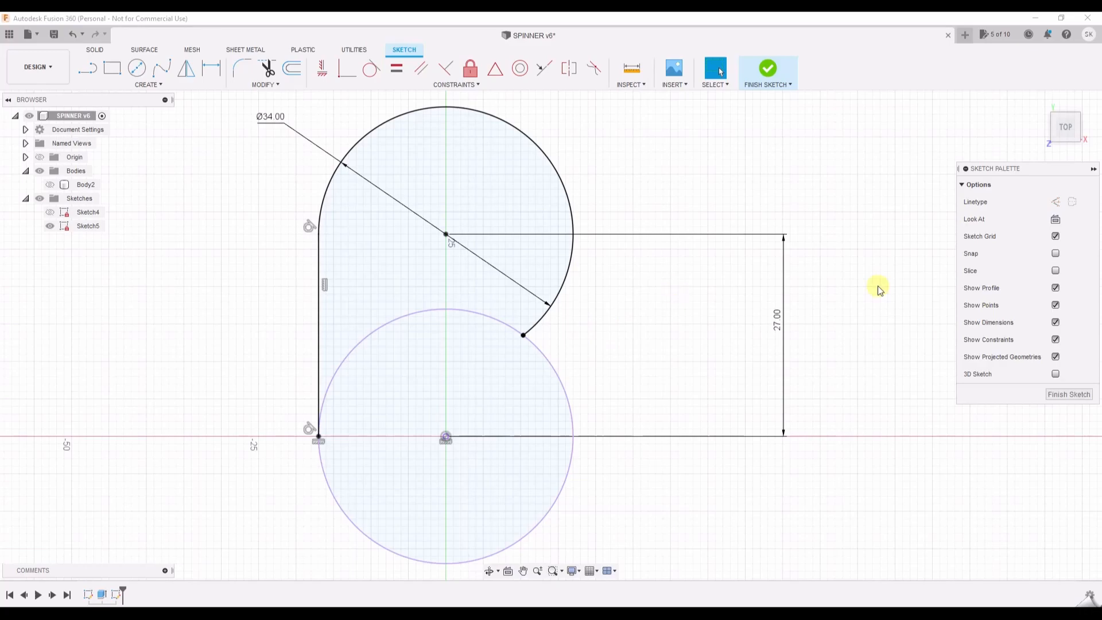
pyautogui.click(1068, 392)
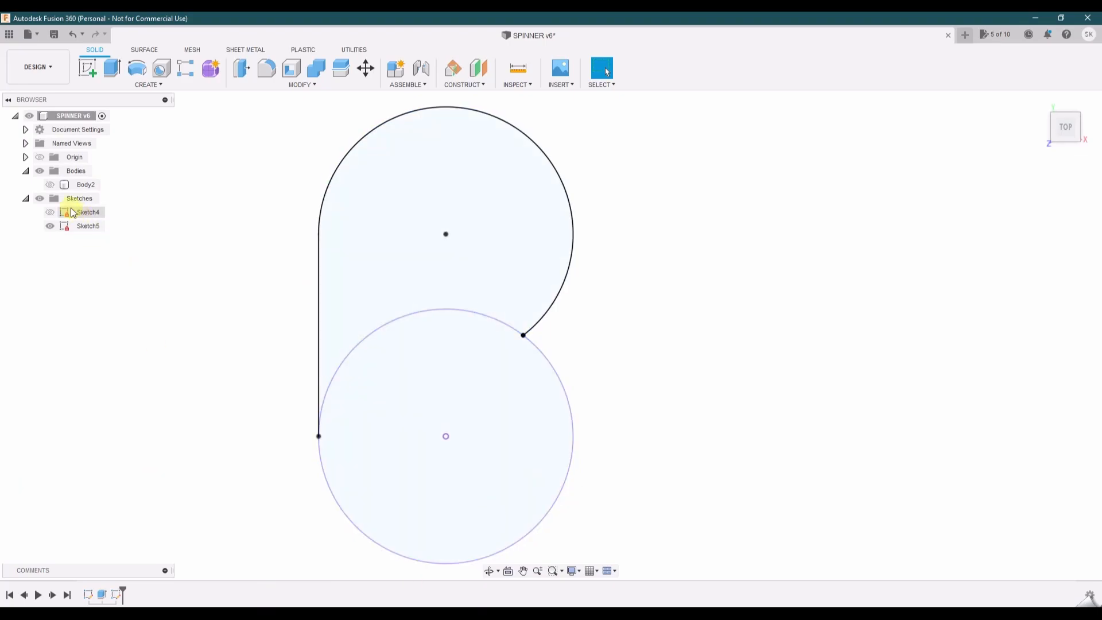
pyautogui.click(51, 185)
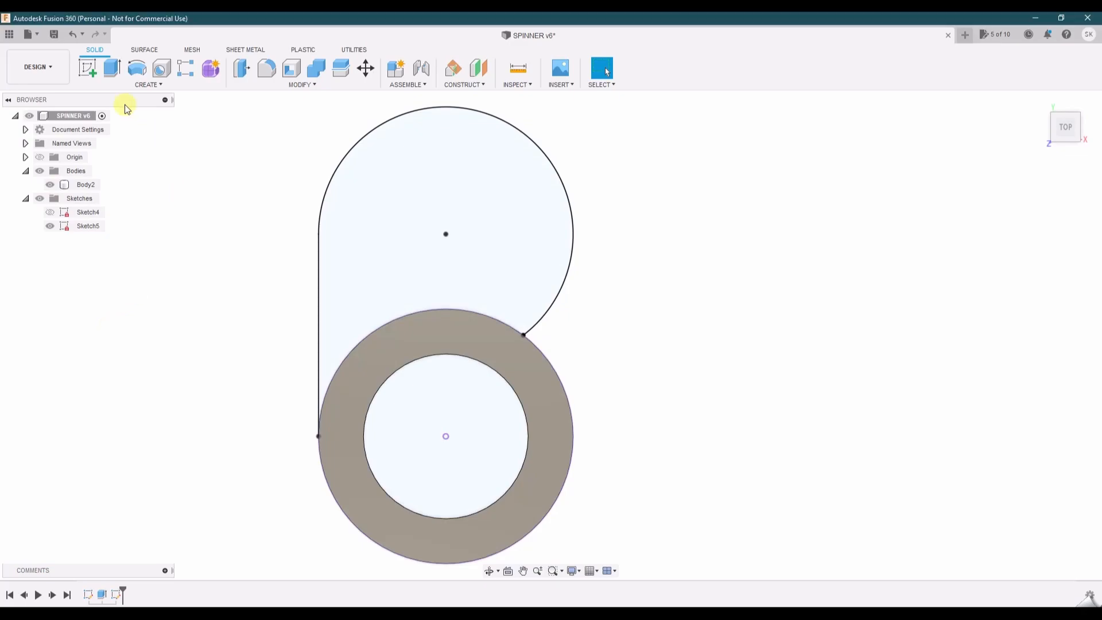
# Extrude the arm profile 7 mm upward with the Join operation so it merges with the ring.
pyautogui.click(112, 69)
pyautogui.click(520, 270)
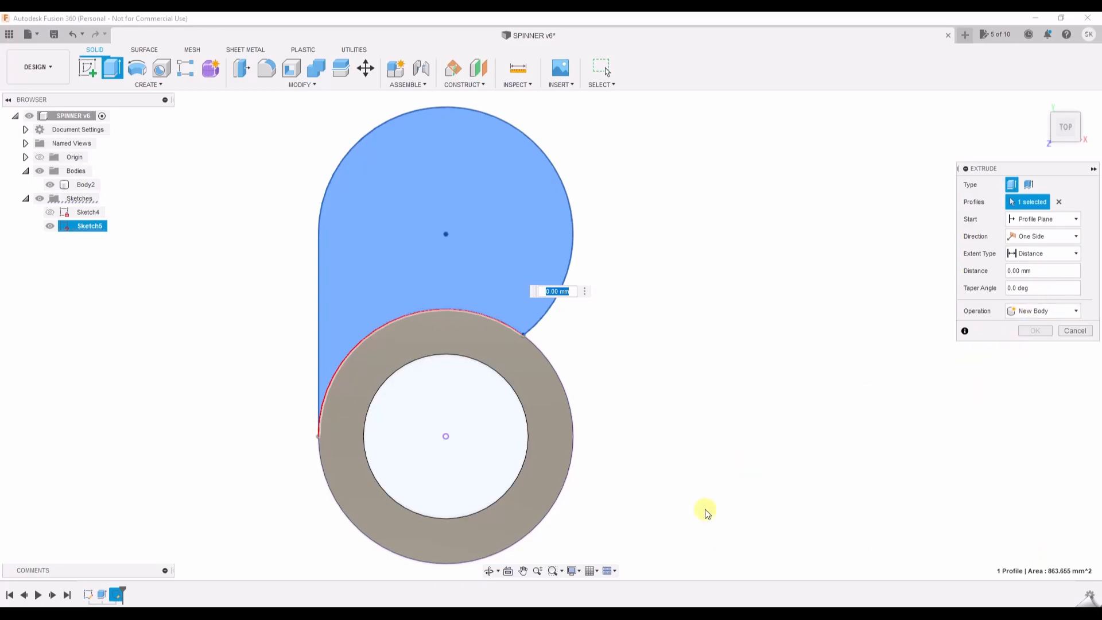
pyautogui.click(1028, 104)
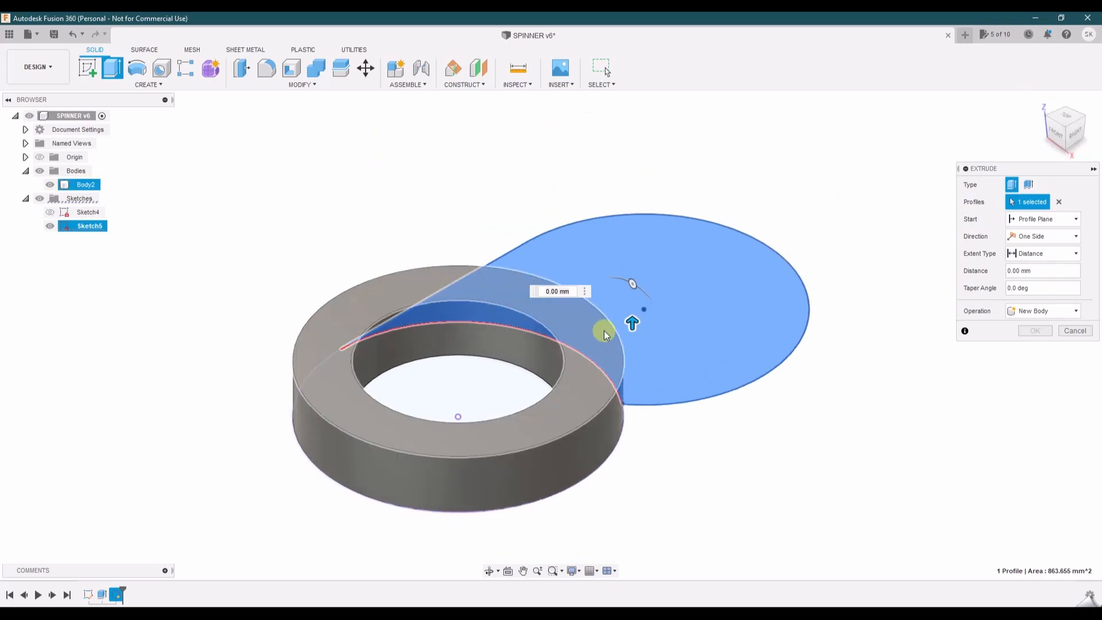
pyautogui.moveTo(635, 320); pyautogui.dragTo(632, 256)
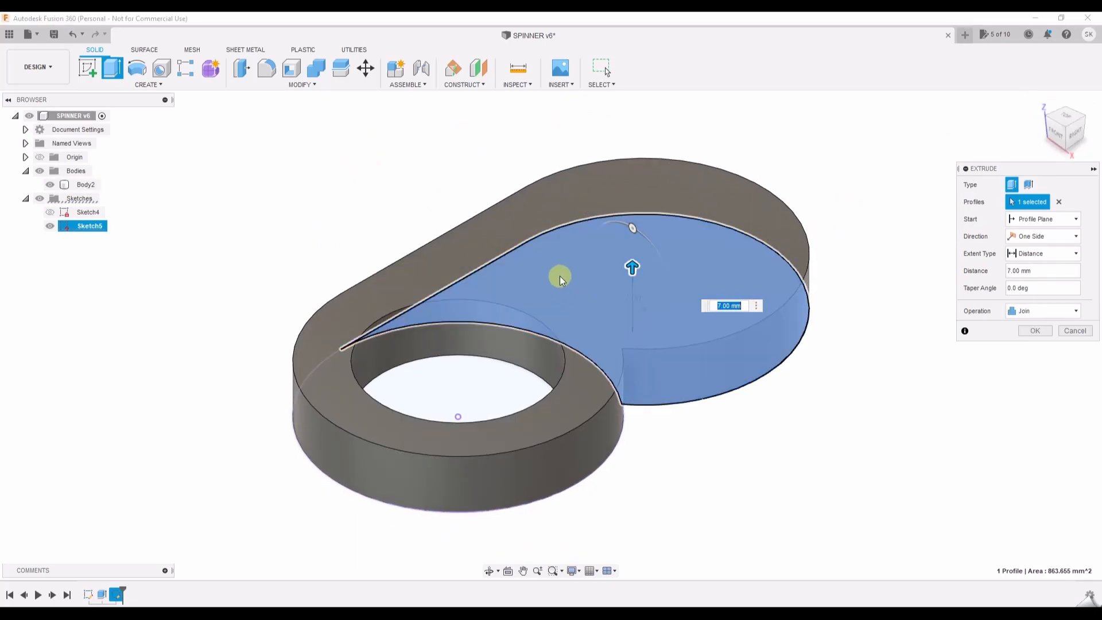
pyautogui.click(1026, 312)
pyautogui.click(1026, 312)
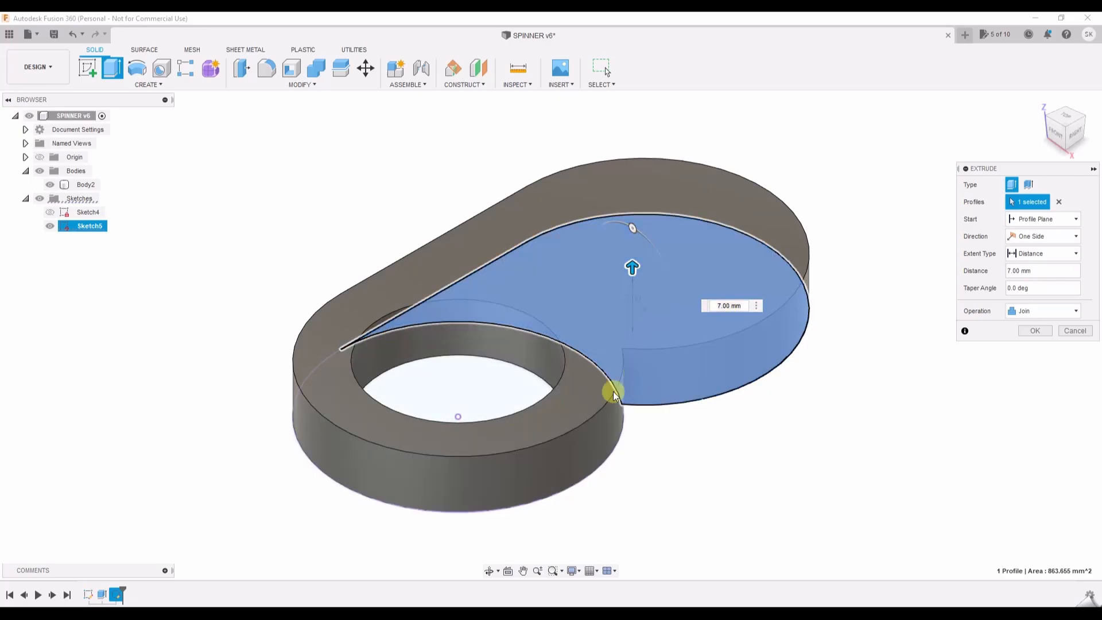
pyautogui.click(1034, 332)
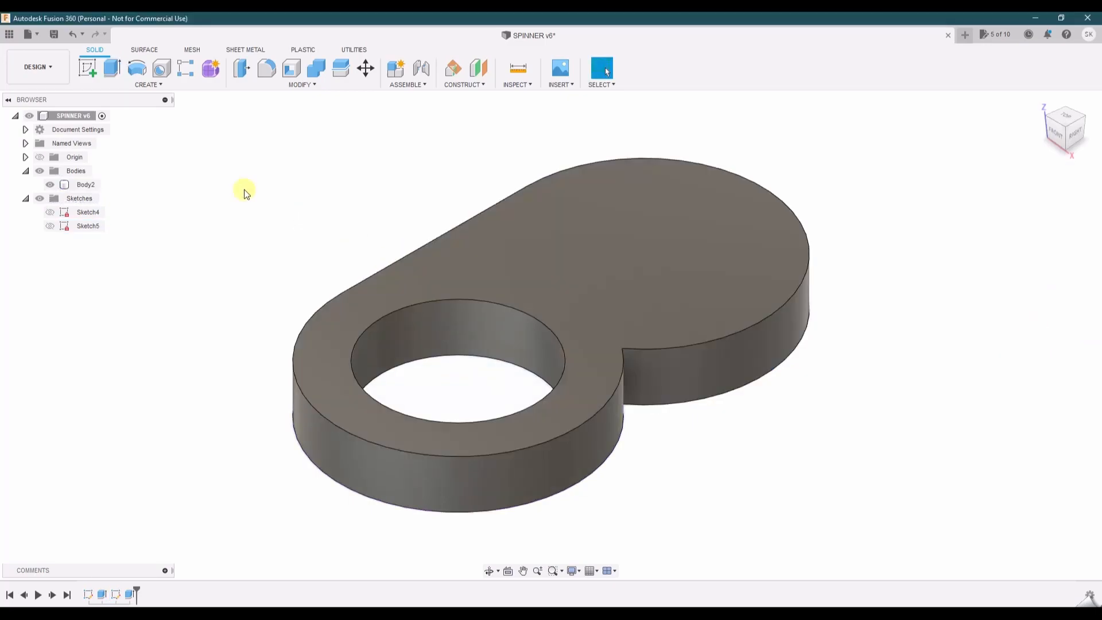
# Start a sketch on the body's top face and draw a centre-diameter circle near the arm's rounded end.
pyautogui.click(591, 273)
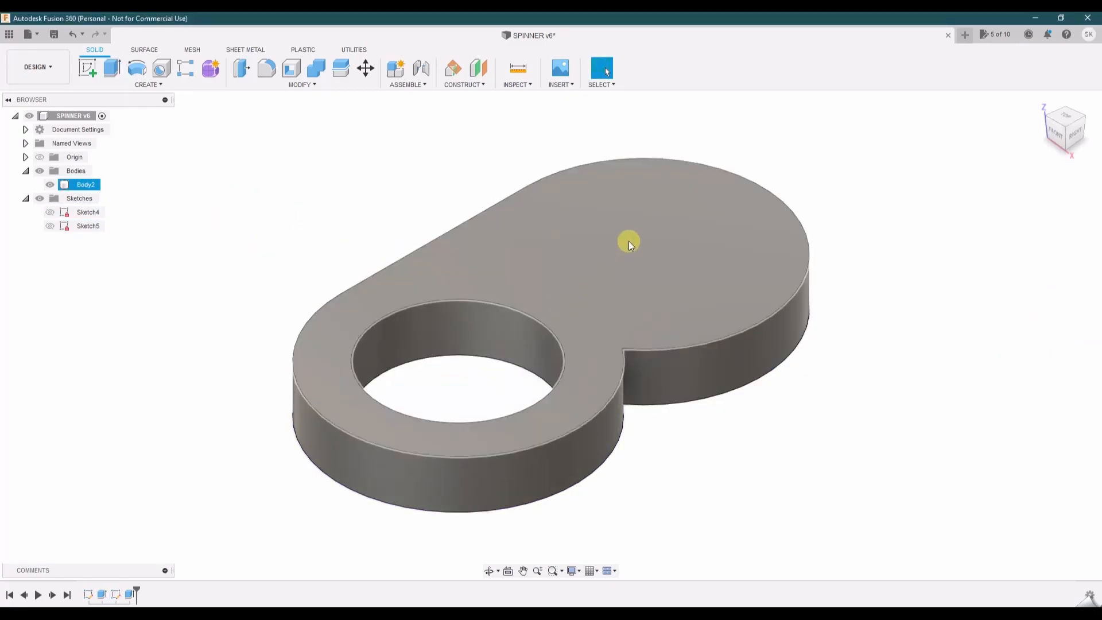
pyautogui.click(645, 240)
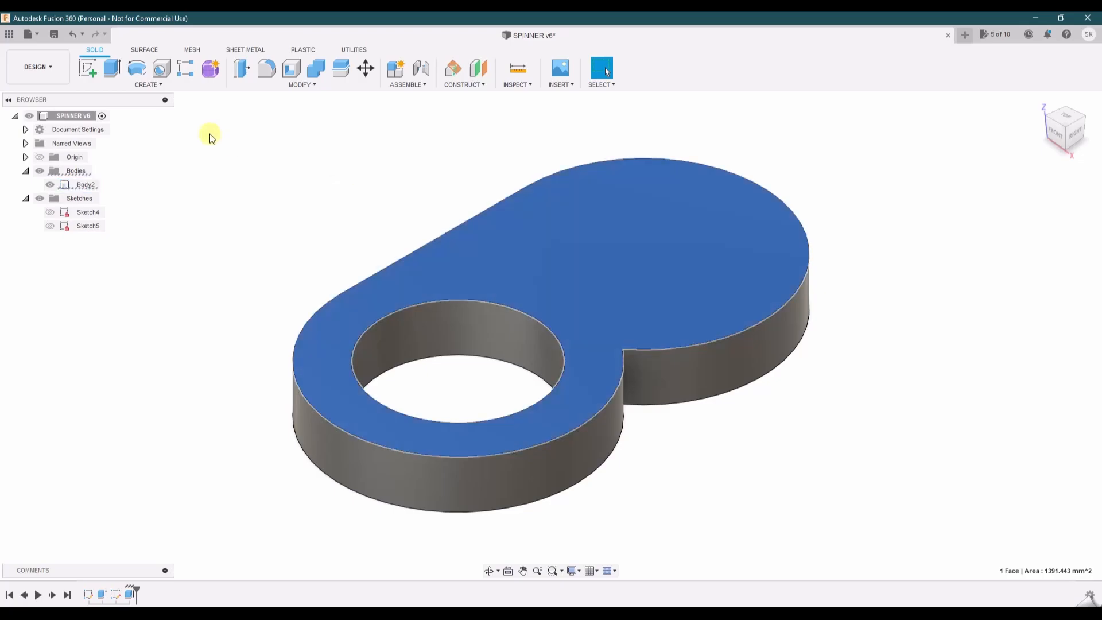
pyautogui.click(87, 68)
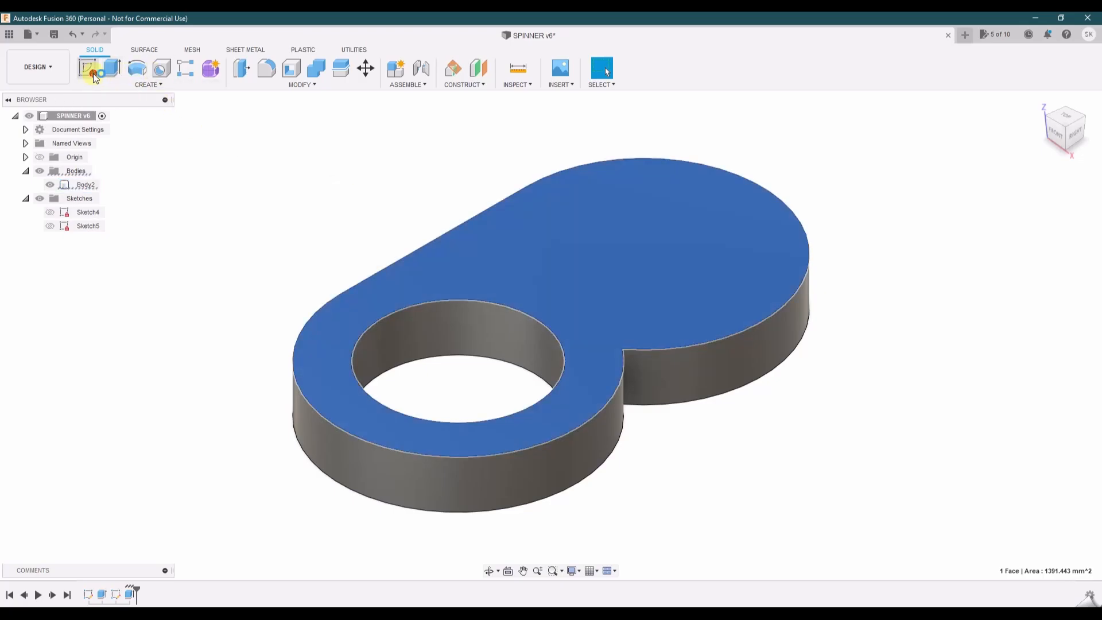
pyautogui.press('c')
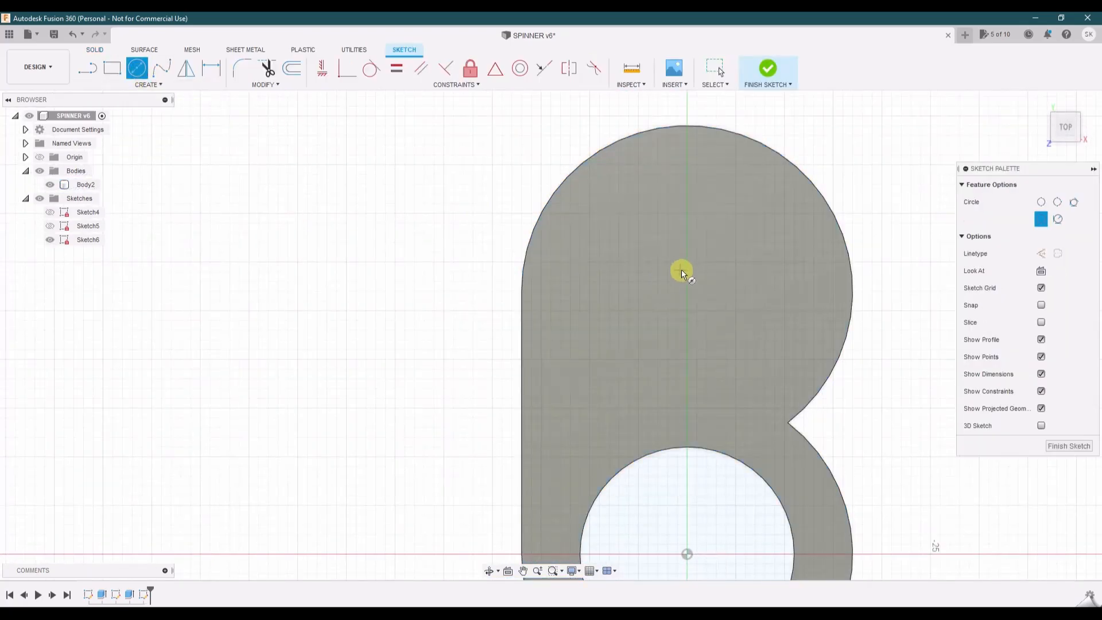
pyautogui.click(689, 261)
pyautogui.click(755, 241)
pyautogui.press('Escape')
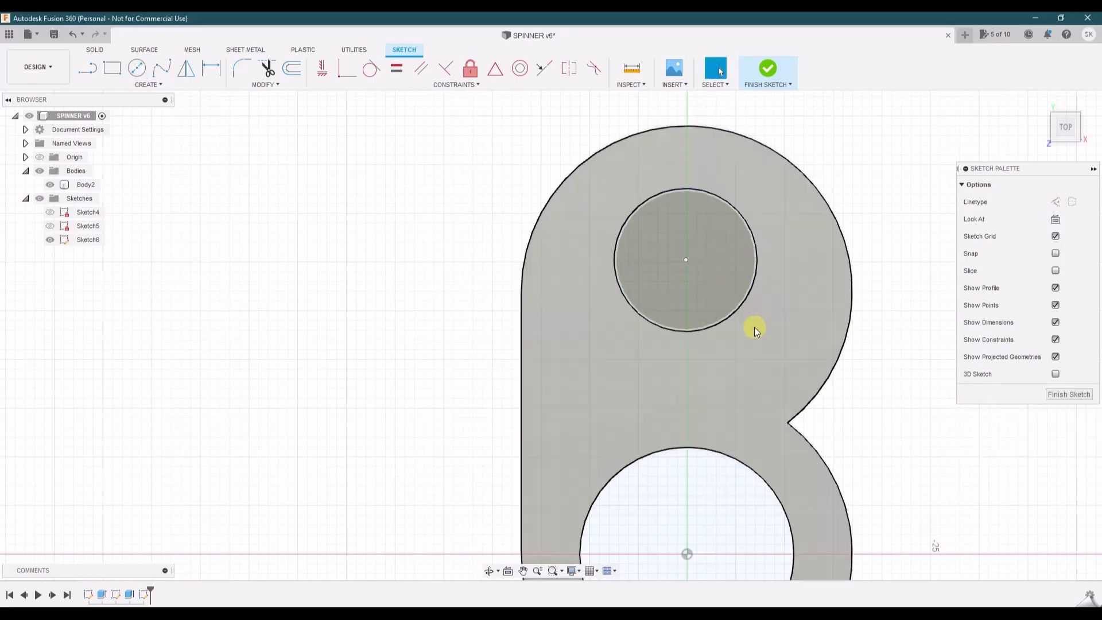
# With Sketch5 shown and Body2 hidden, move the circle's centre onto the centre point of the arm's outer arc.
pyautogui.moveTo(756, 325); pyautogui.dragTo(638, 224, button='middle')
pyautogui.scroll(-3, 591, 216)
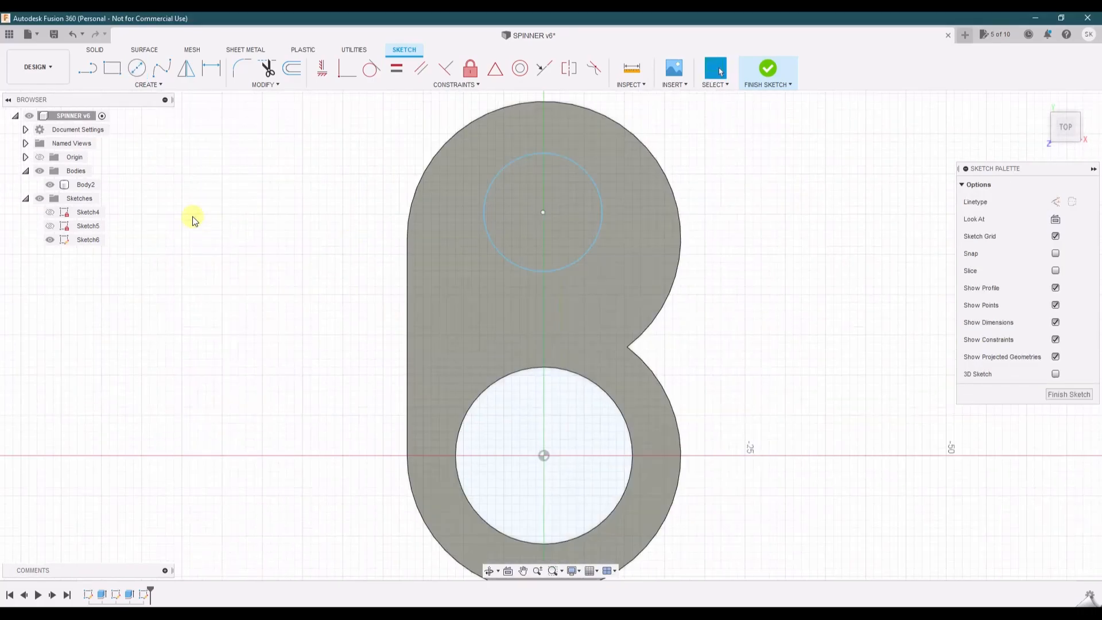
pyautogui.click(50, 226)
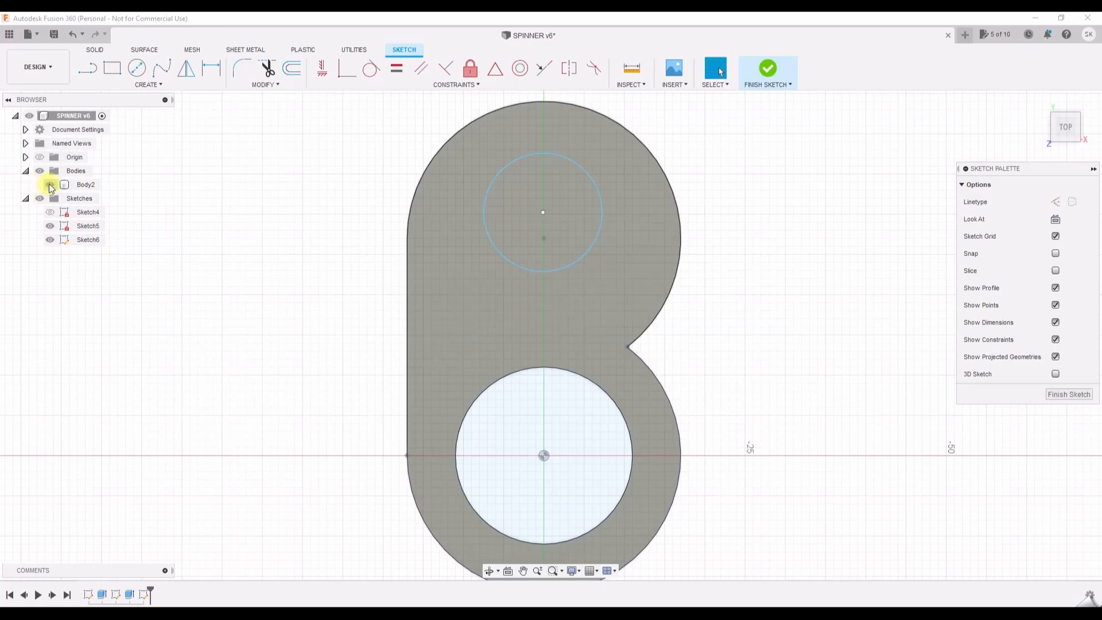
pyautogui.click(50, 184)
pyautogui.click(69, 226)
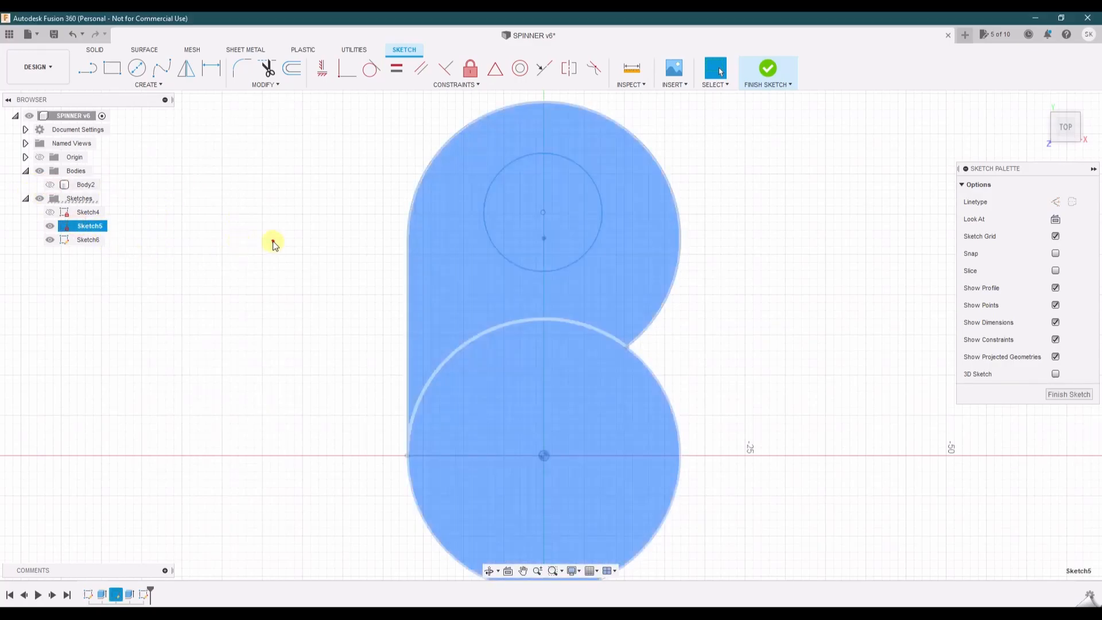
pyautogui.click(273, 244)
pyautogui.moveTo(543, 213); pyautogui.dragTo(544, 237)
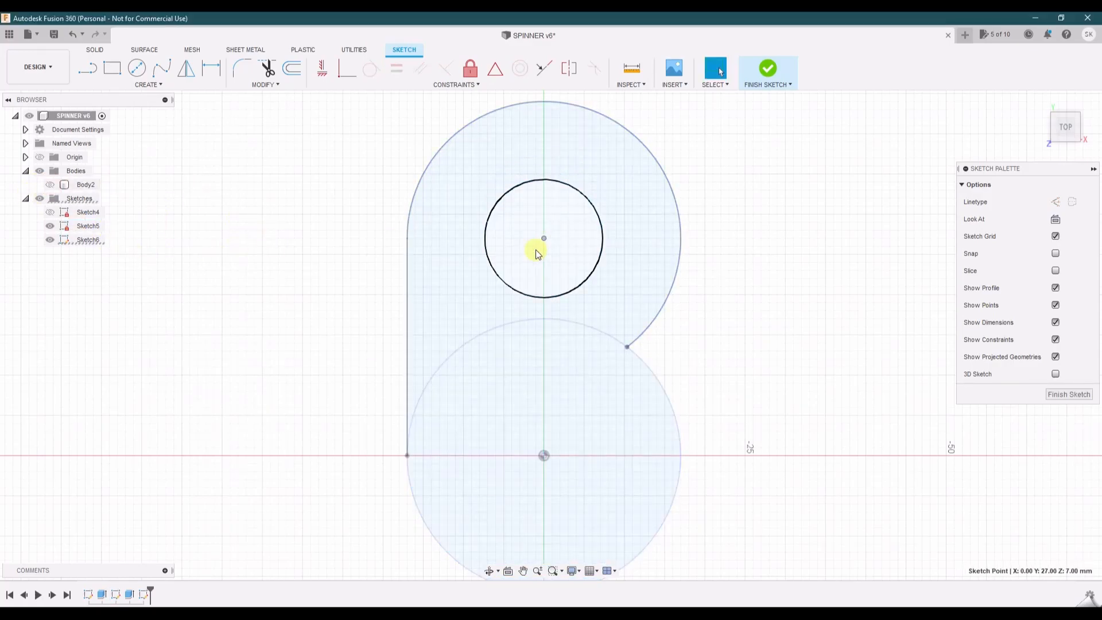
# Dimension the arm circle's diameter as 22 mm and finish the sketch with Body2 shown again.
pyautogui.click(205, 72)
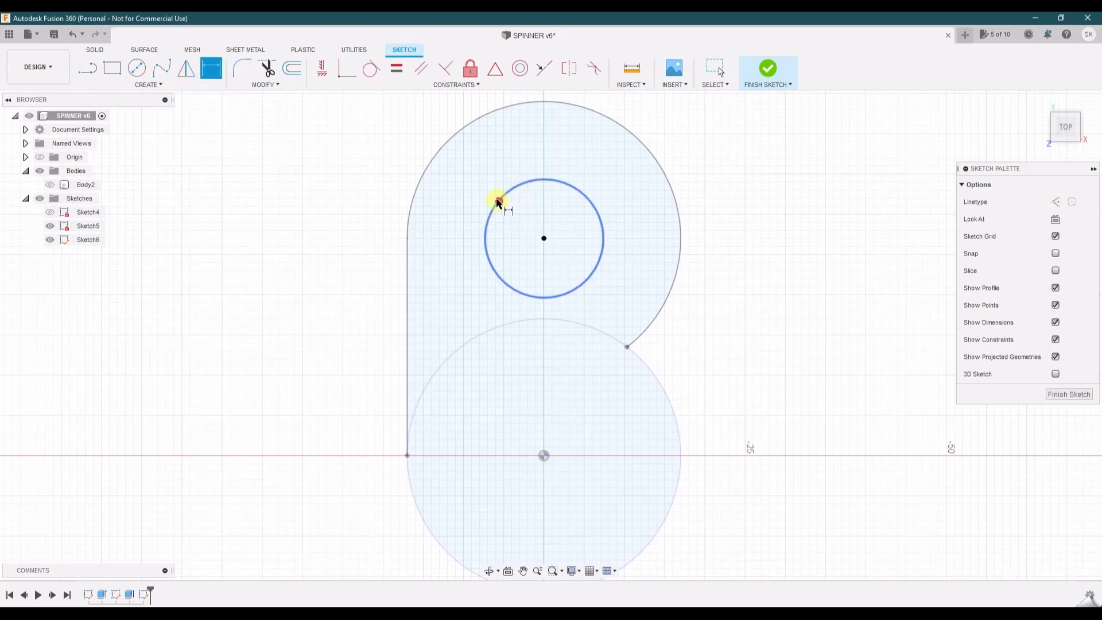
pyautogui.click(509, 196)
pyautogui.click(369, 154)
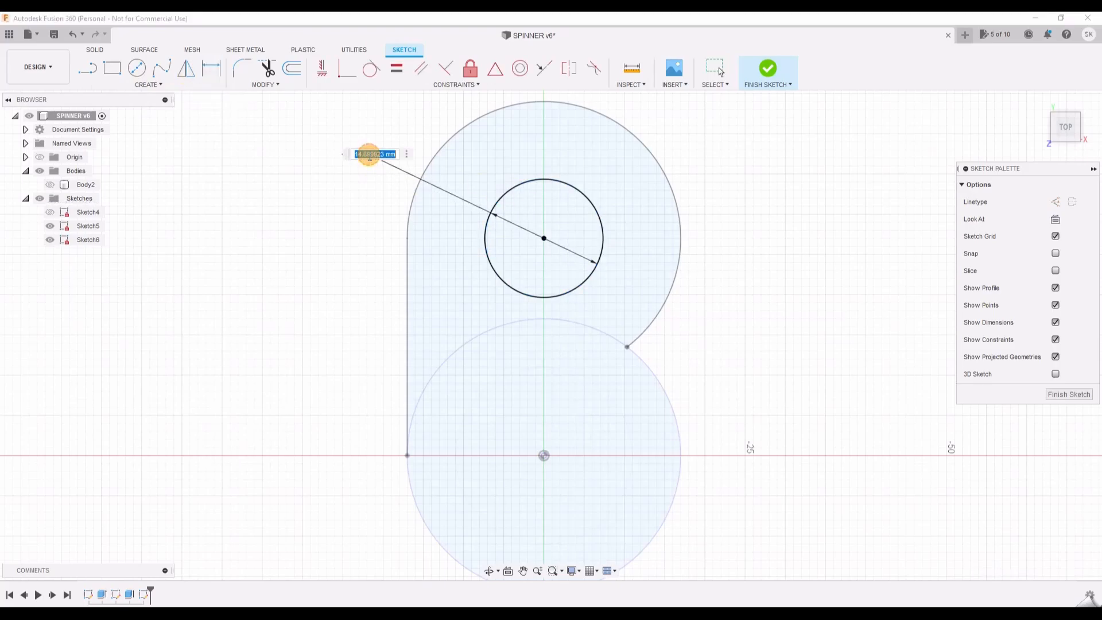
pyautogui.press('Return')
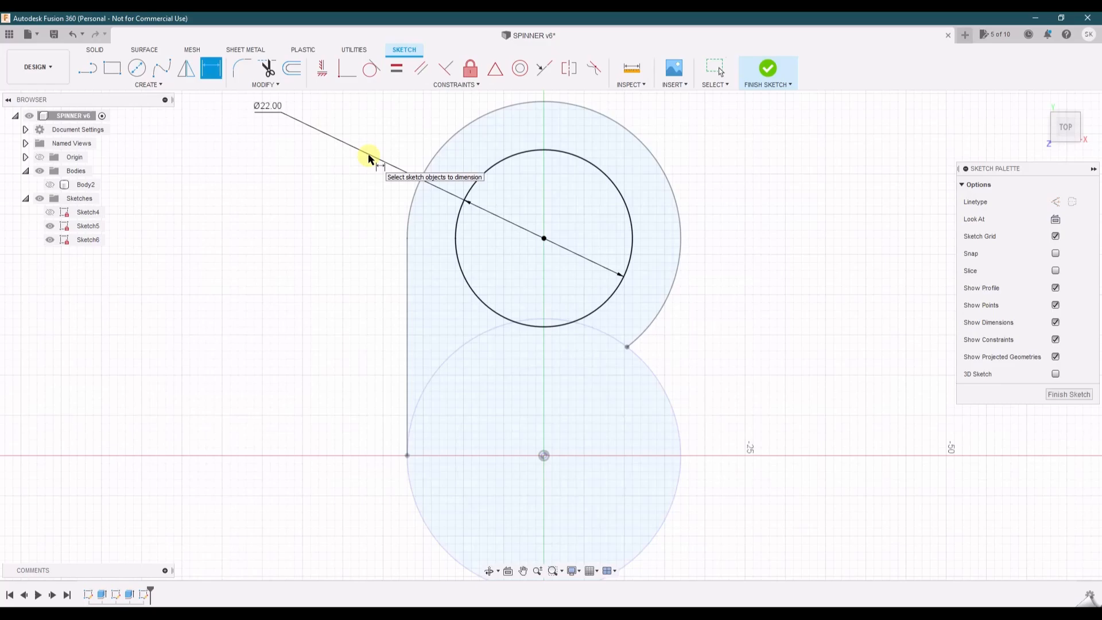
pyautogui.press('Escape')
pyautogui.click(1074, 401)
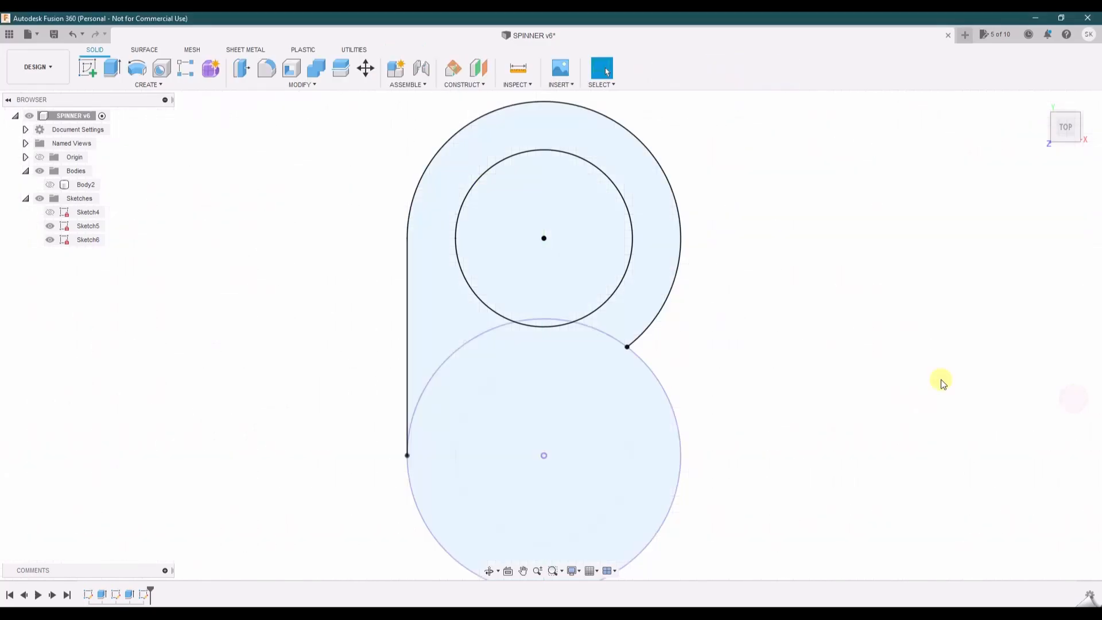
pyautogui.click(50, 184)
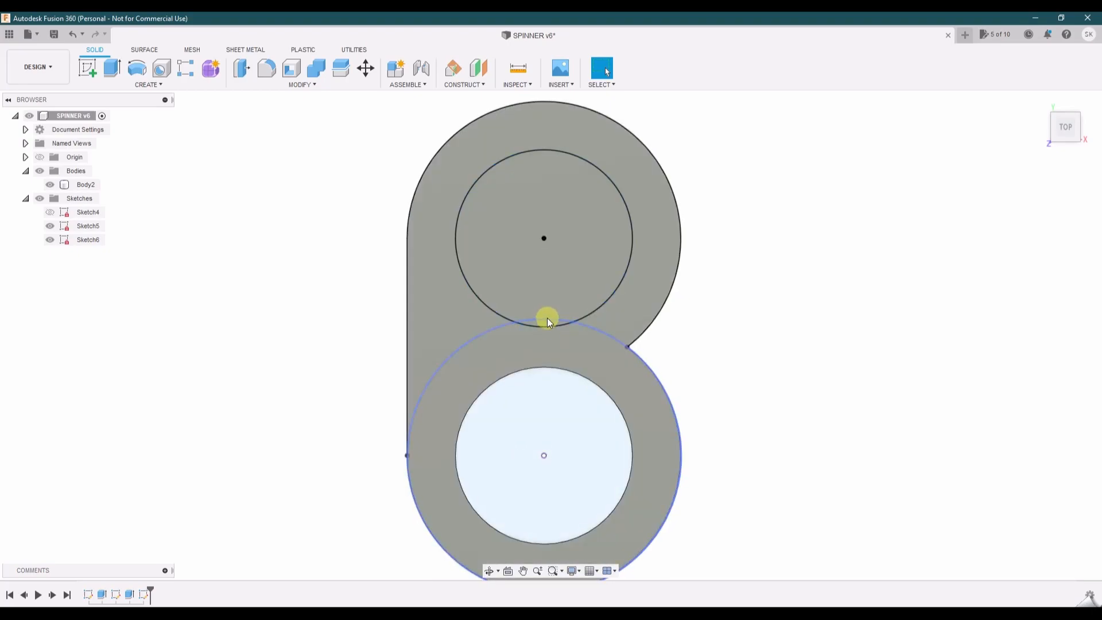
# Set up an extrusion of the arm's circle profile 7 mm downward into the body with the Cut operation.
pyautogui.click(1038, 103)
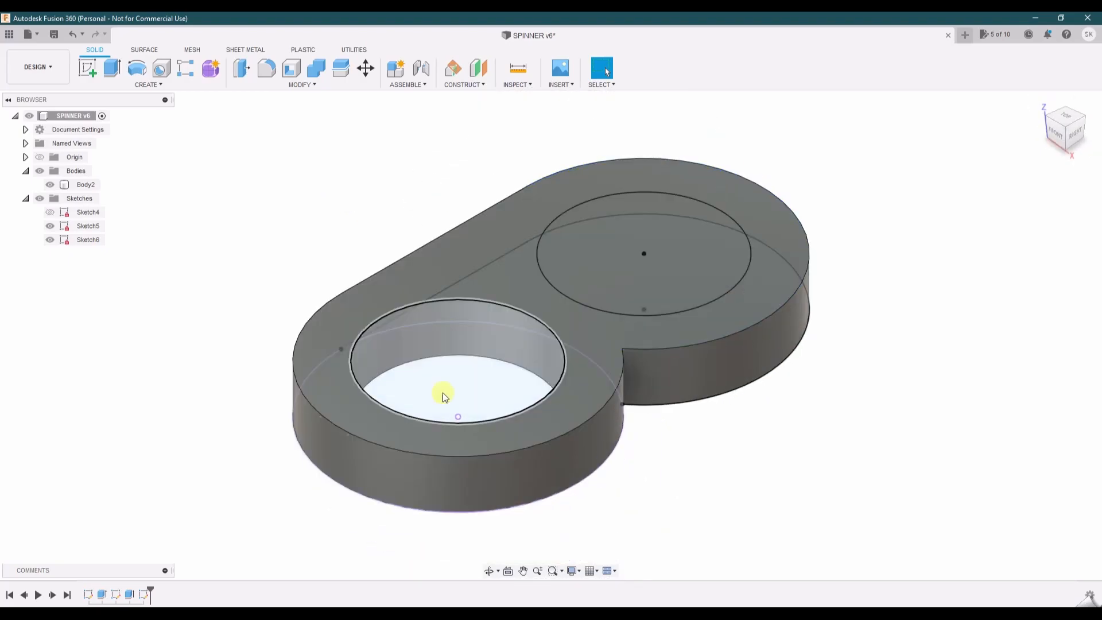
pyautogui.scroll(-3, 239, 498)
pyautogui.moveTo(289, 500); pyautogui.dragTo(393, 423, button='middle')
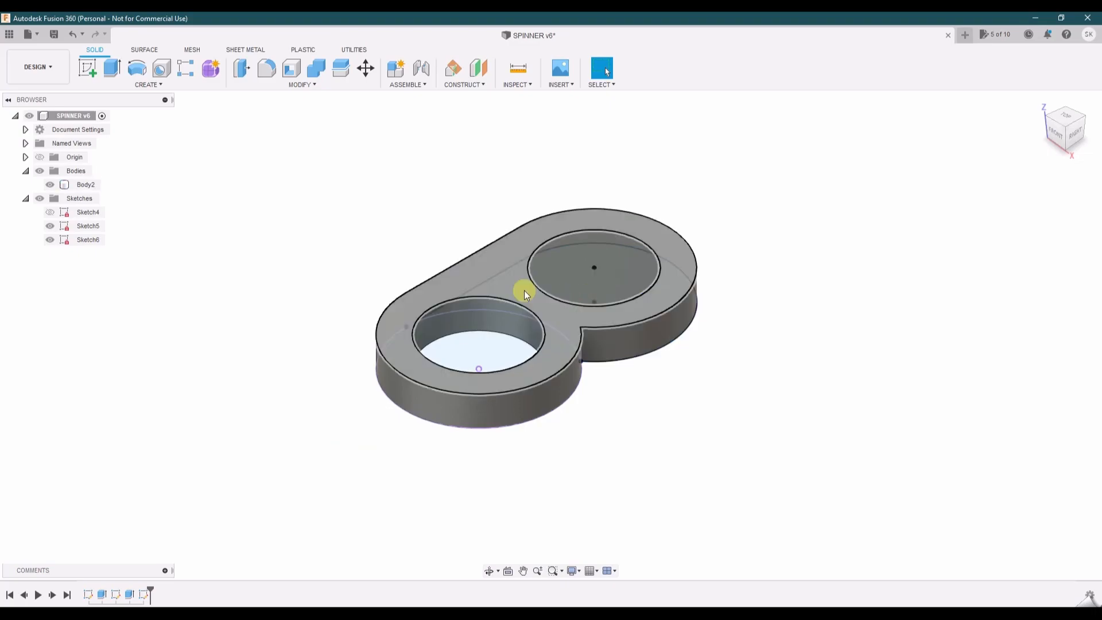
pyautogui.click(607, 332)
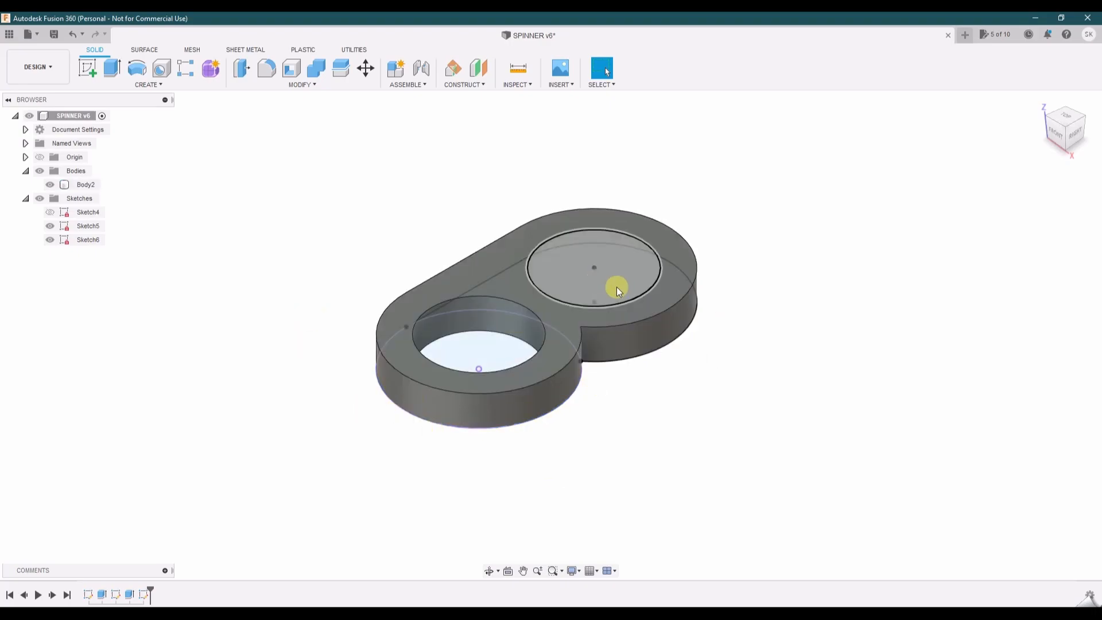
pyautogui.click(112, 68)
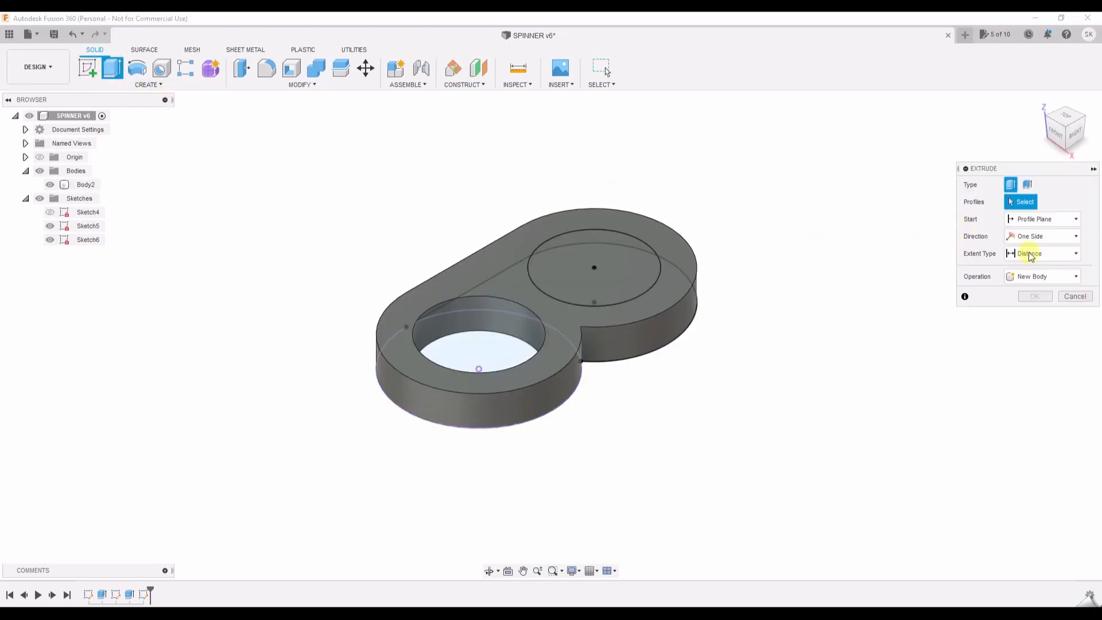
pyautogui.click(630, 261)
pyautogui.moveTo(597, 254); pyautogui.dragTo(596, 310)
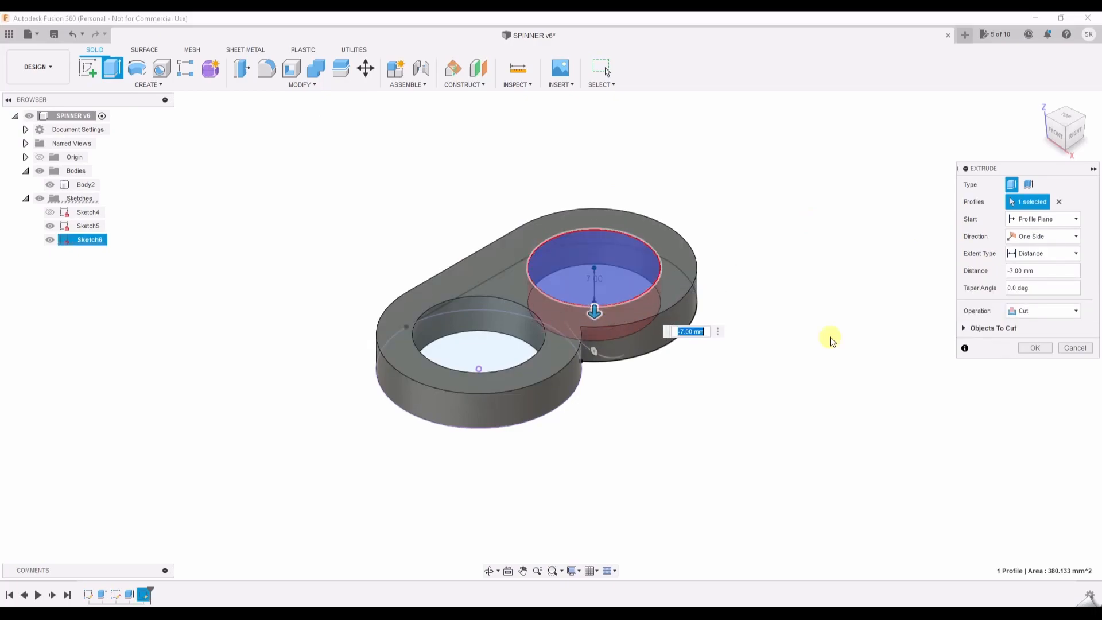
pyautogui.click(1039, 311)
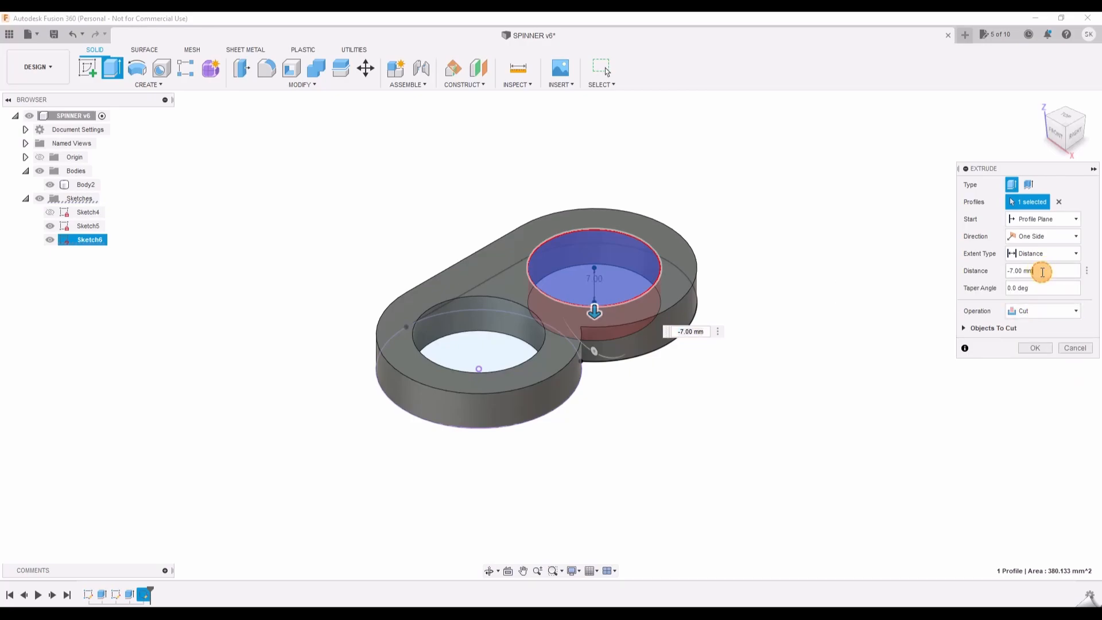
# Change the cut's extent type to All, keep it one-sided and downward, apply it and hide Sketch5.
pyautogui.click(1042, 254)
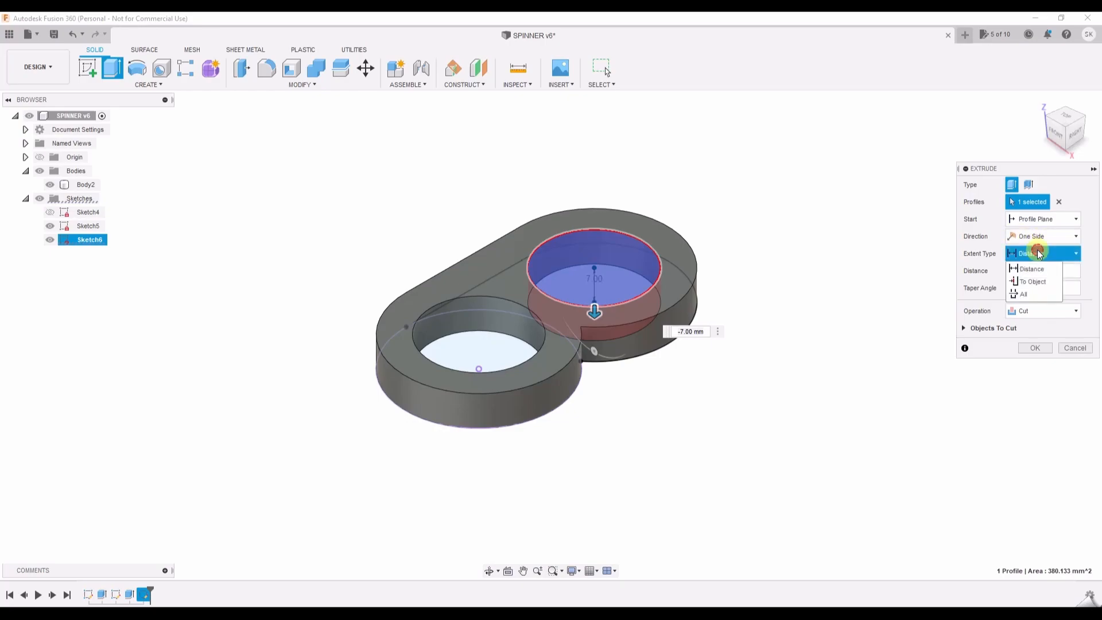
pyautogui.click(1032, 294)
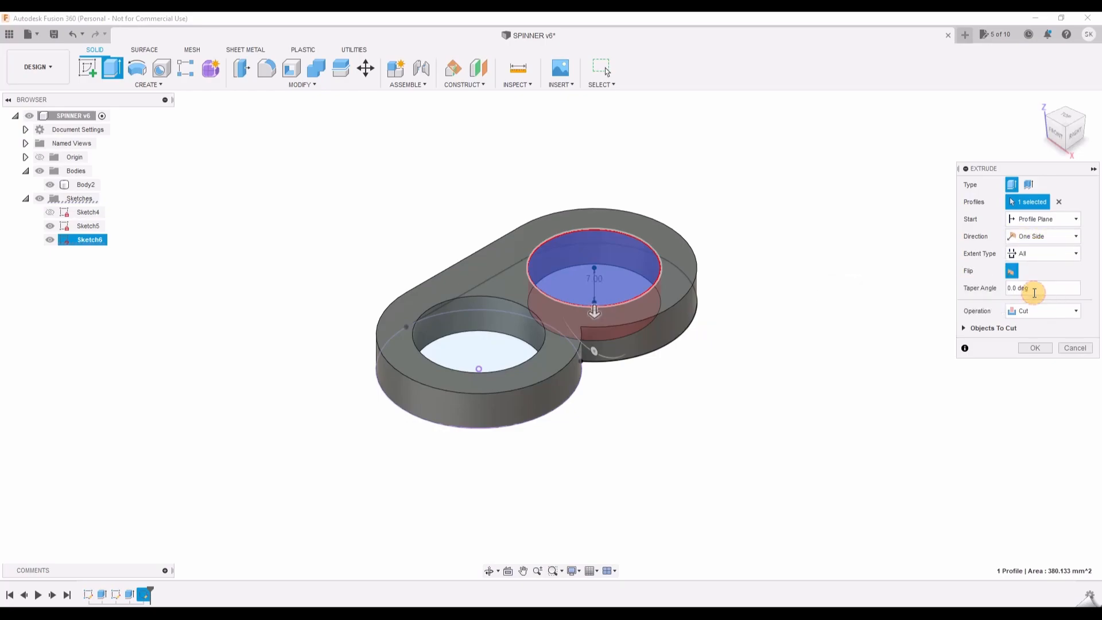
pyautogui.click(1012, 270)
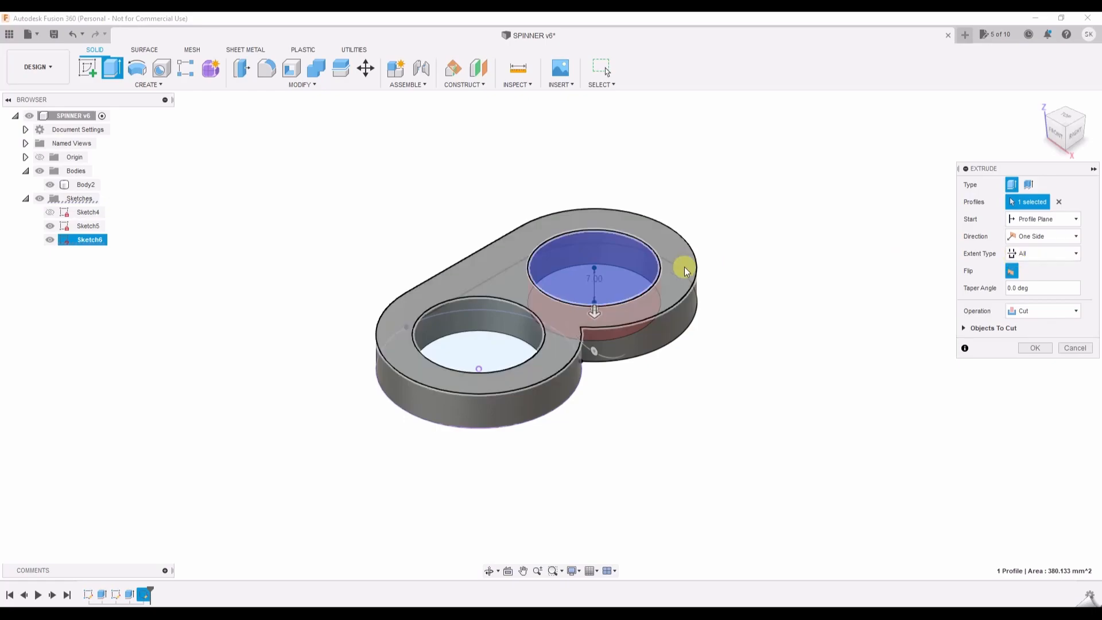
pyautogui.click(1031, 253)
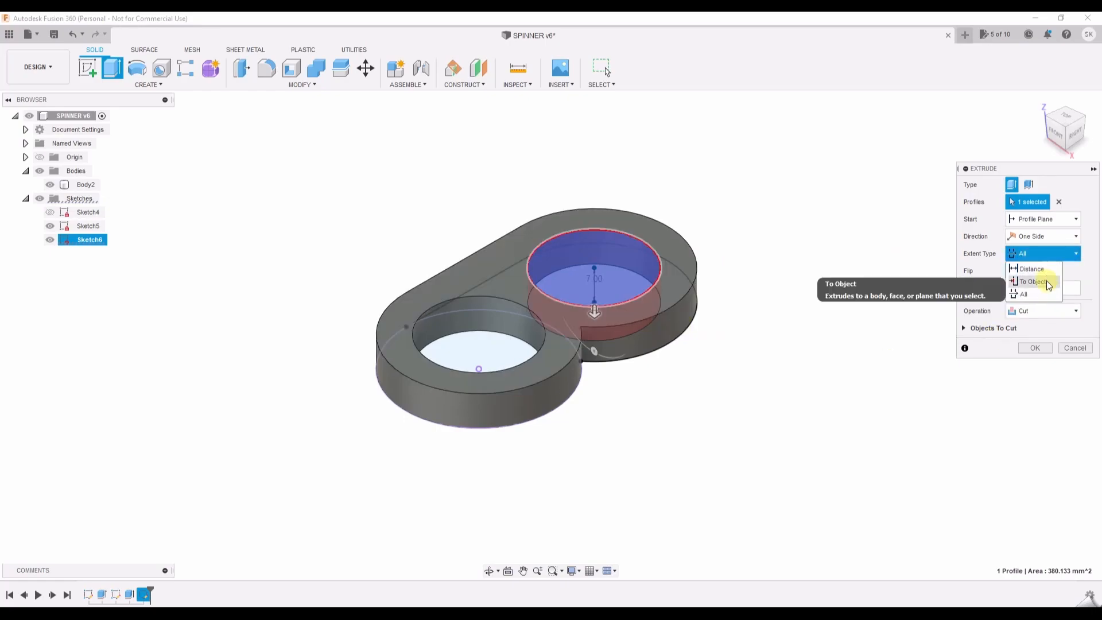
pyautogui.click(1035, 251)
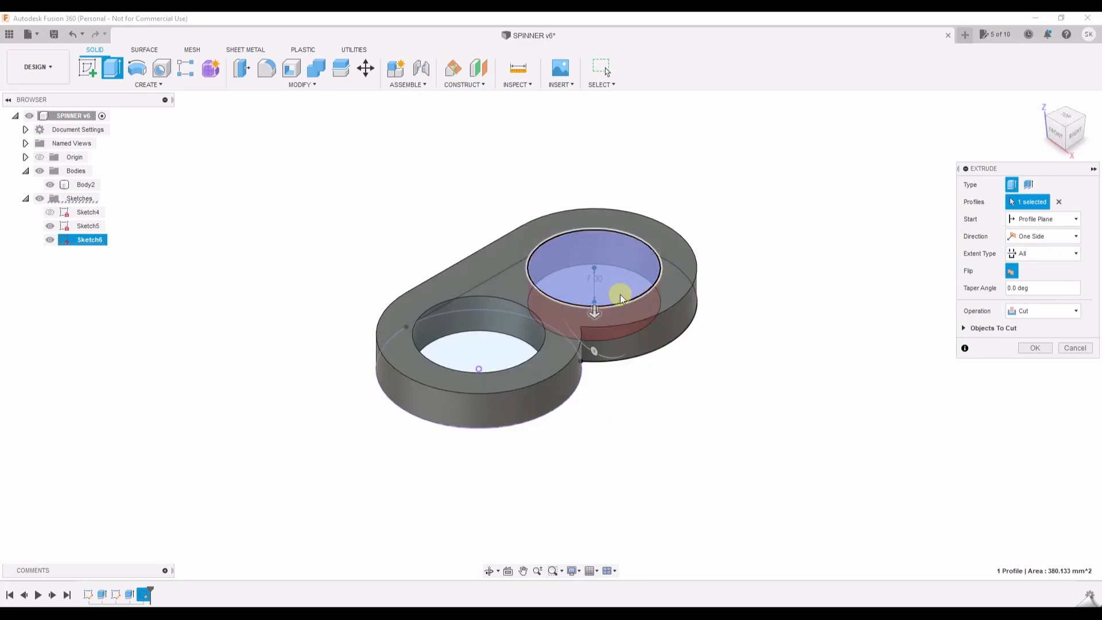
pyautogui.click(1042, 236)
pyautogui.click(1042, 235)
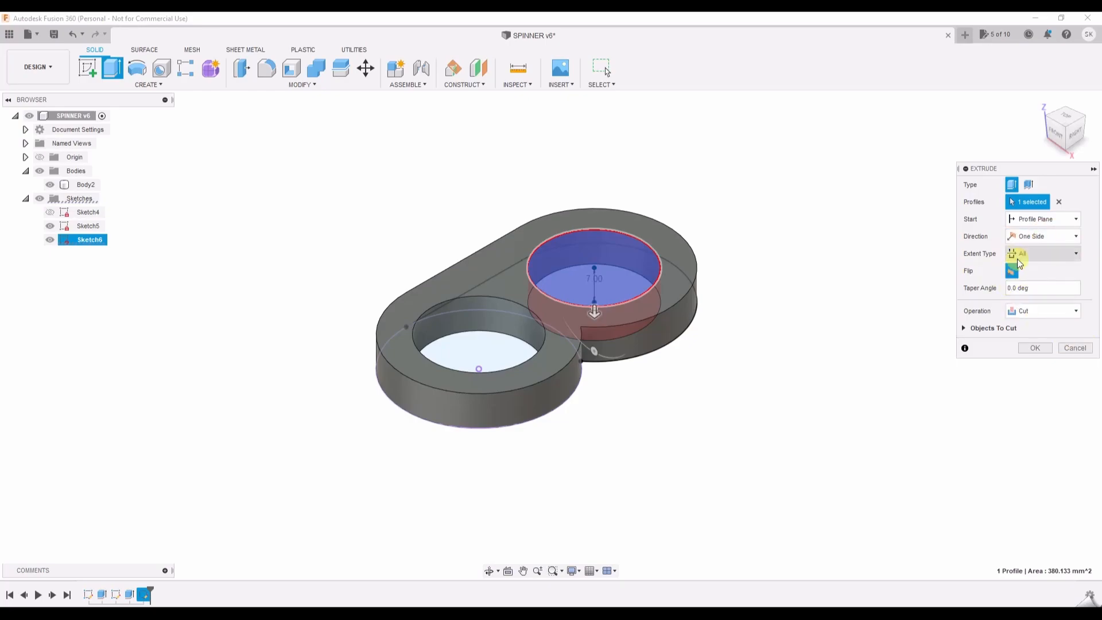
pyautogui.click(1035, 349)
pyautogui.click(50, 226)
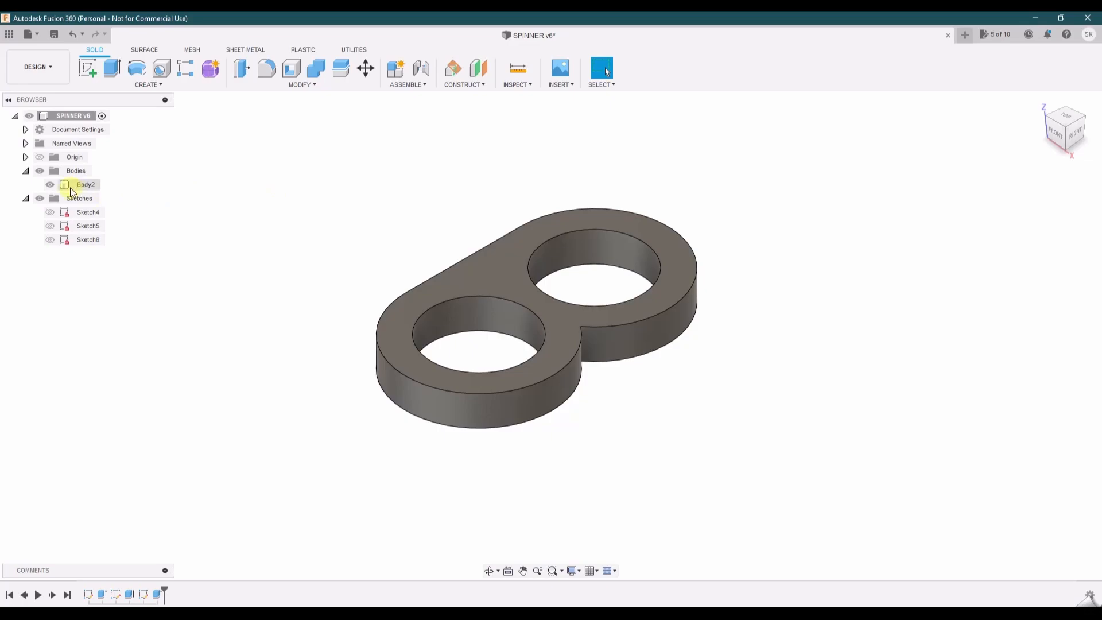
# Create a full circular pattern of the arm extrusion and its hole cut around the central ring's vertical axis with quantity 3.
pyautogui.click(158, 595)
pyautogui.keyDown('ctrl'); pyautogui.click(130, 594); pyautogui.keyUp('ctrl')
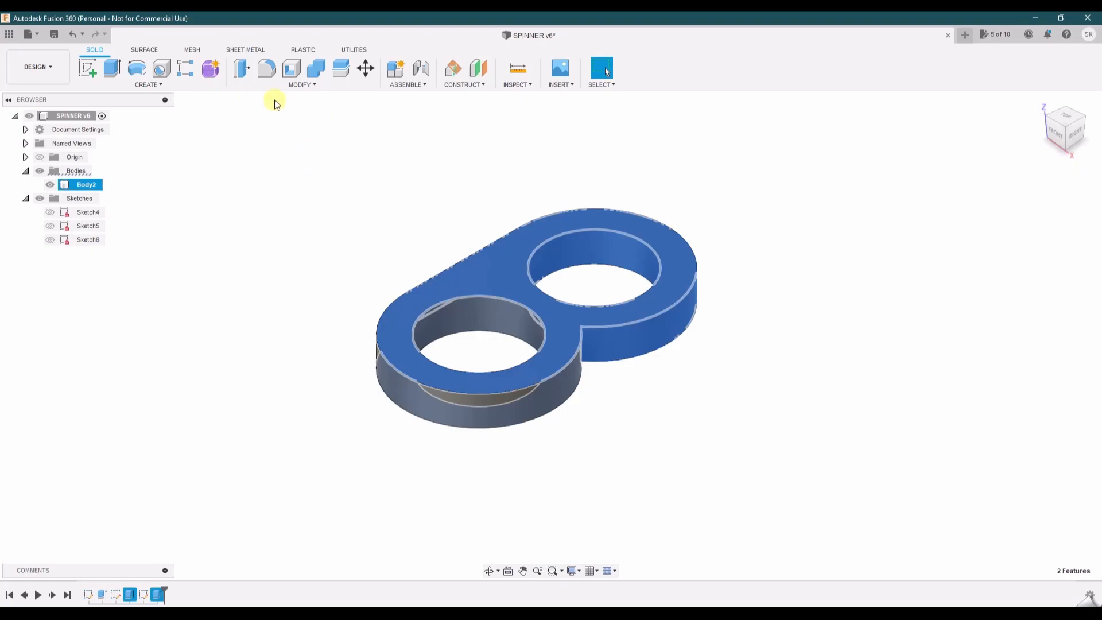
pyautogui.click(172, 87)
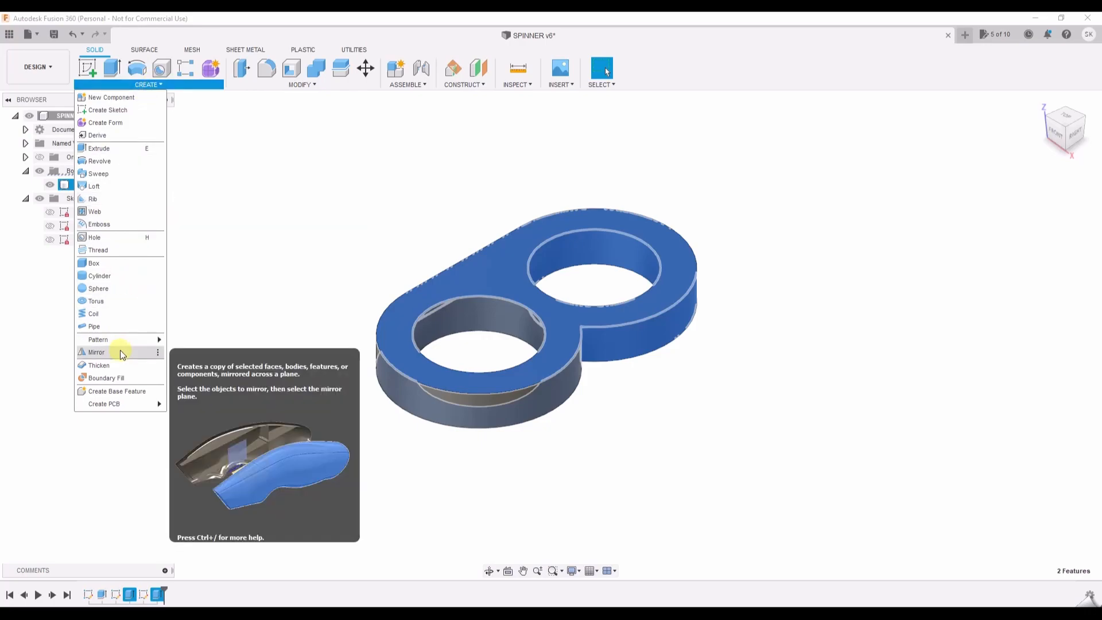
pyautogui.moveTo(122, 344)
pyautogui.click(210, 352)
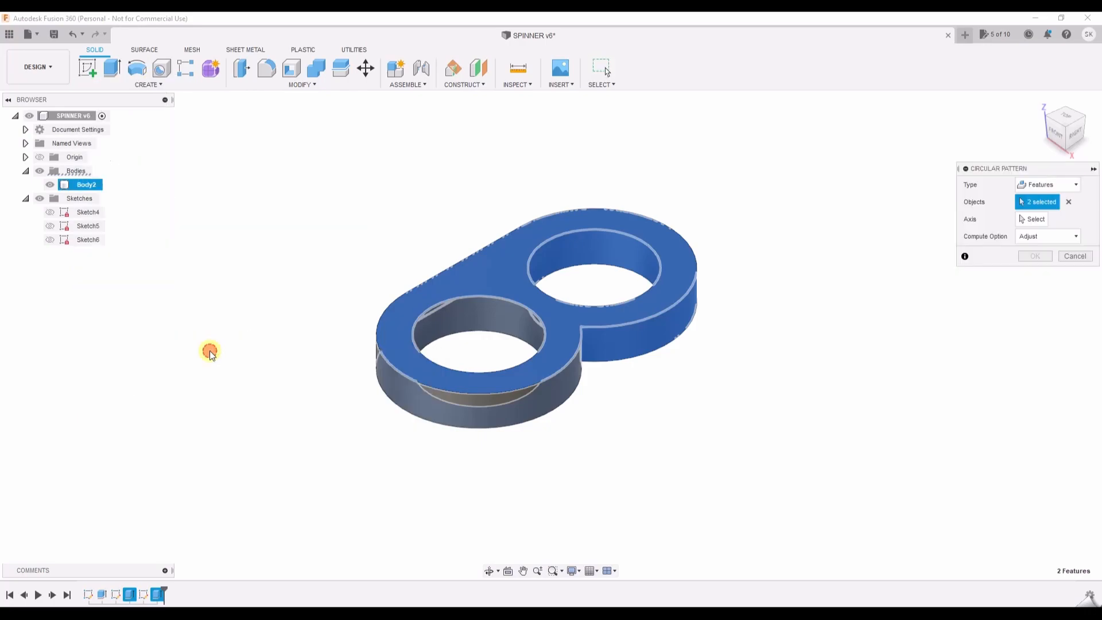
pyautogui.click(1061, 185)
pyautogui.click(1061, 186)
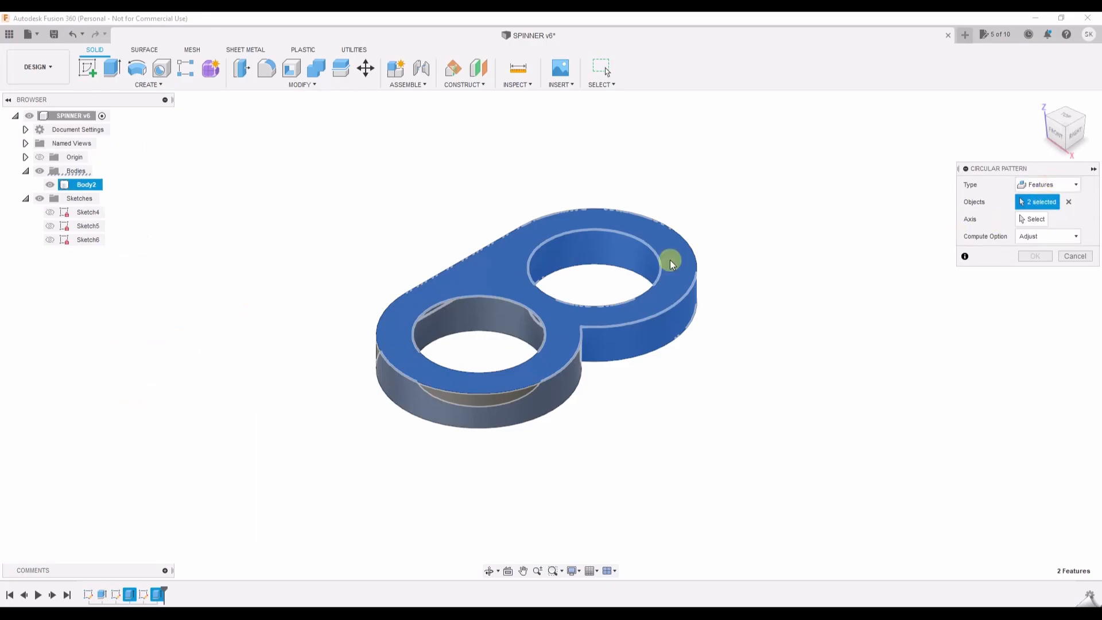
pyautogui.click(1038, 219)
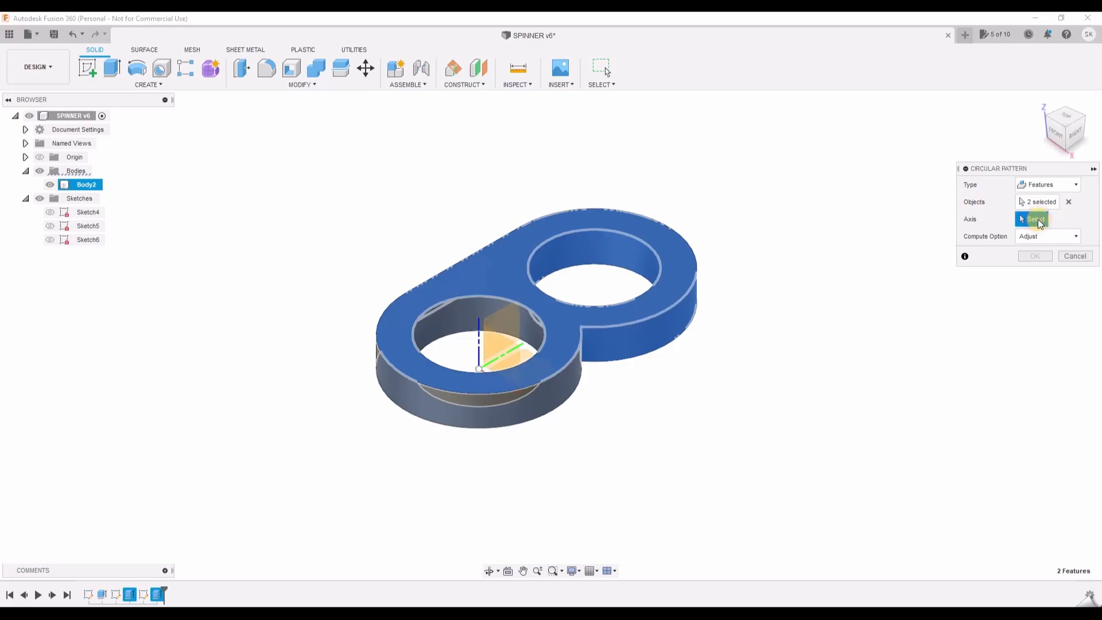
pyautogui.click(478, 340)
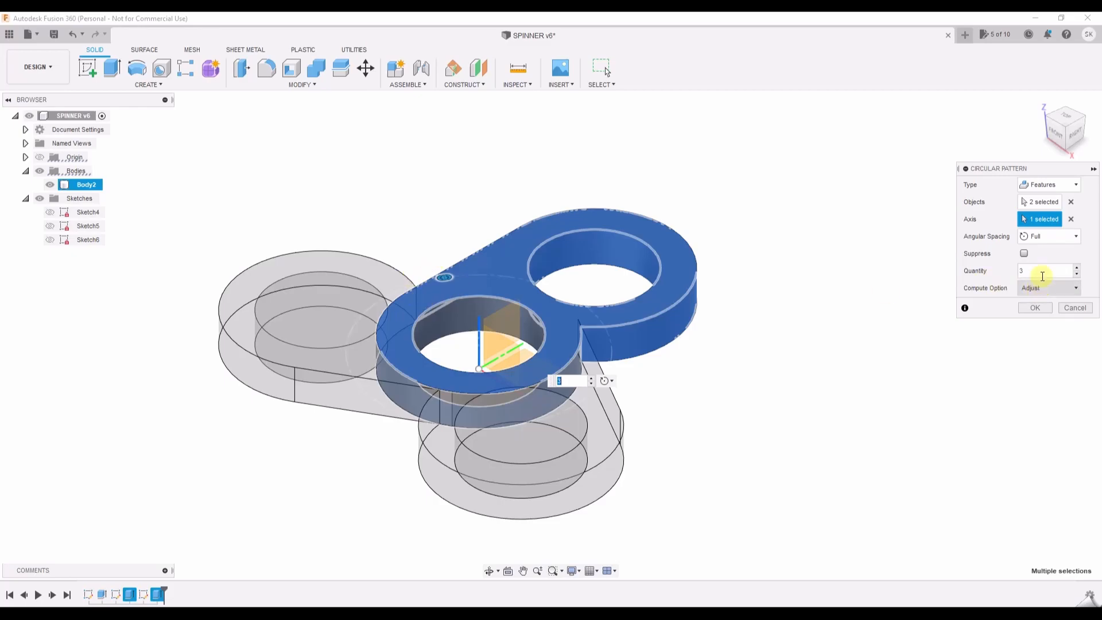
pyautogui.click(1036, 307)
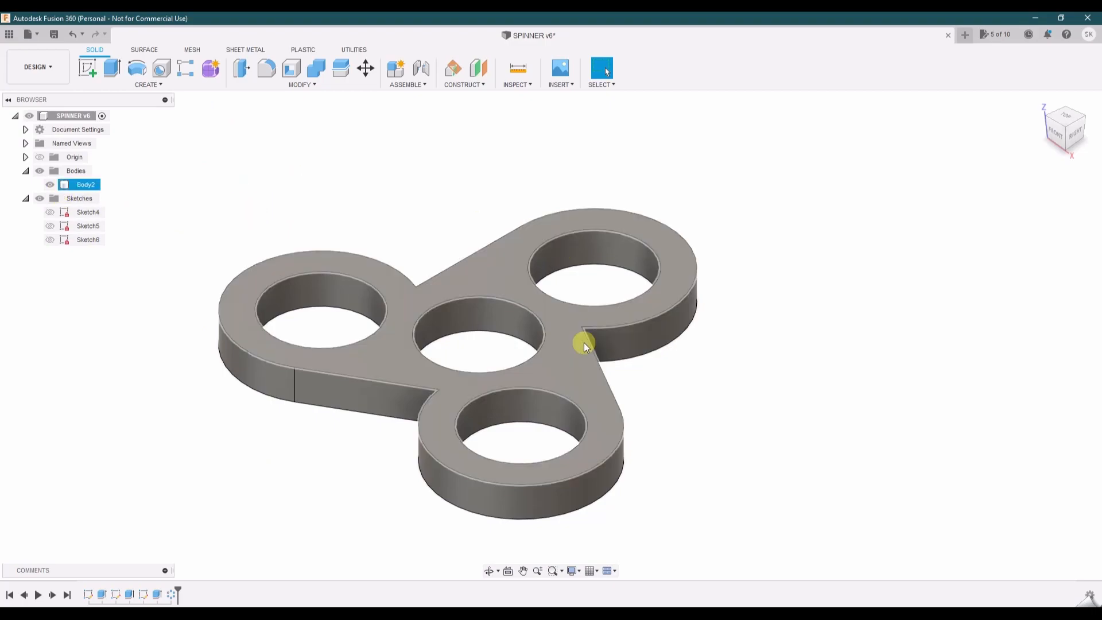
# Fillet the three inner vertical edges where the arms meet with an 8 mm radius.
pyautogui.click(266, 68)
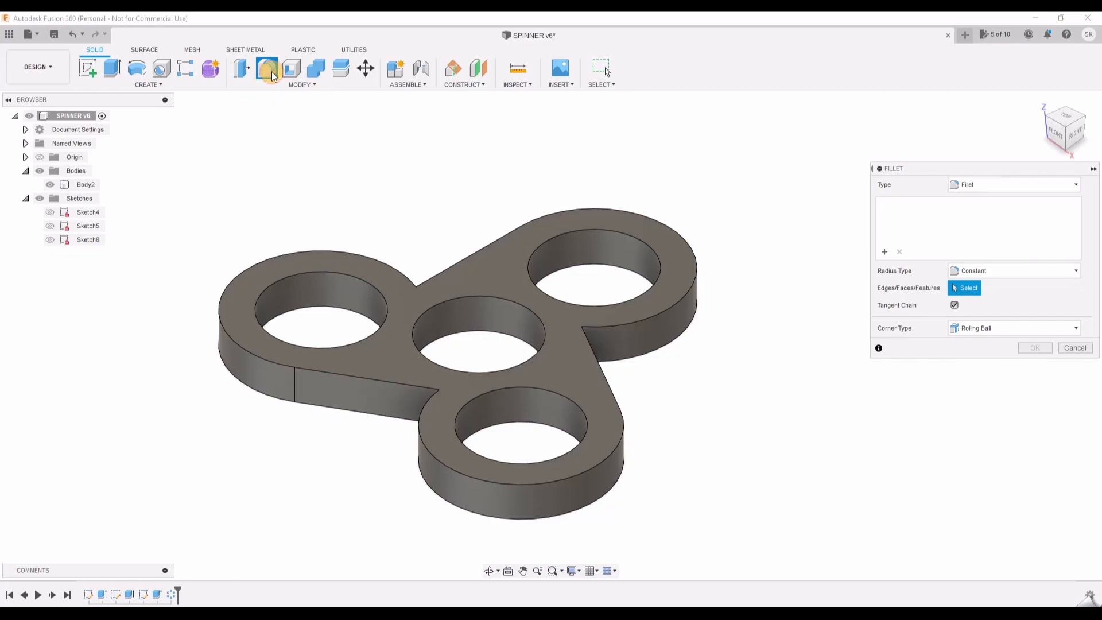
pyautogui.click(581, 344)
pyautogui.click(440, 404)
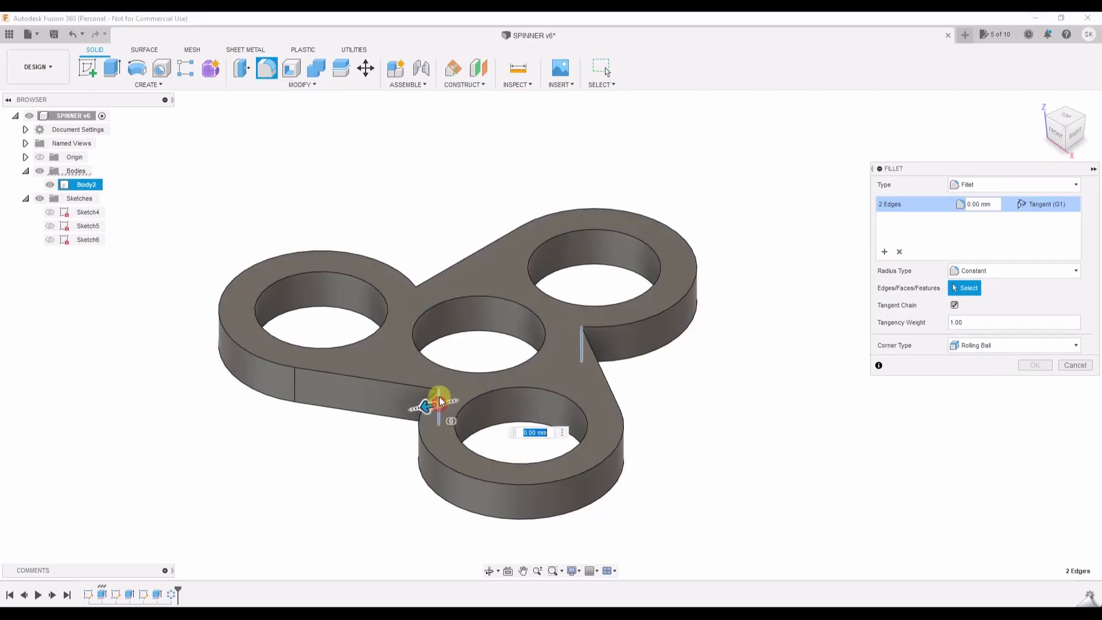
pyautogui.click(416, 300)
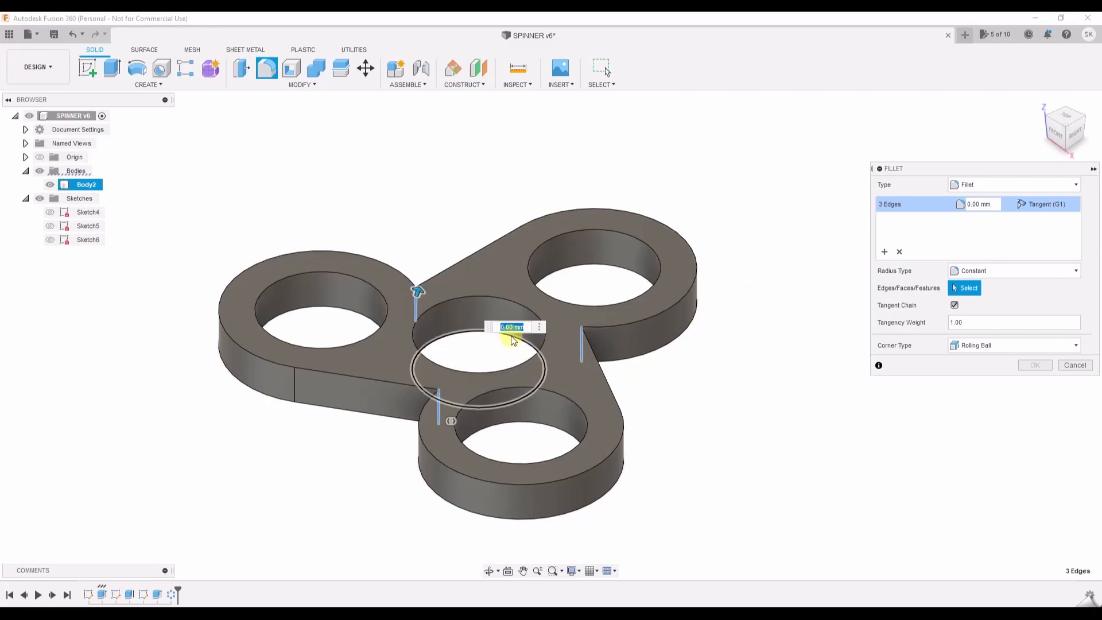
pyautogui.write('8')
pyautogui.press('Return')
pyautogui.click(733, 384)
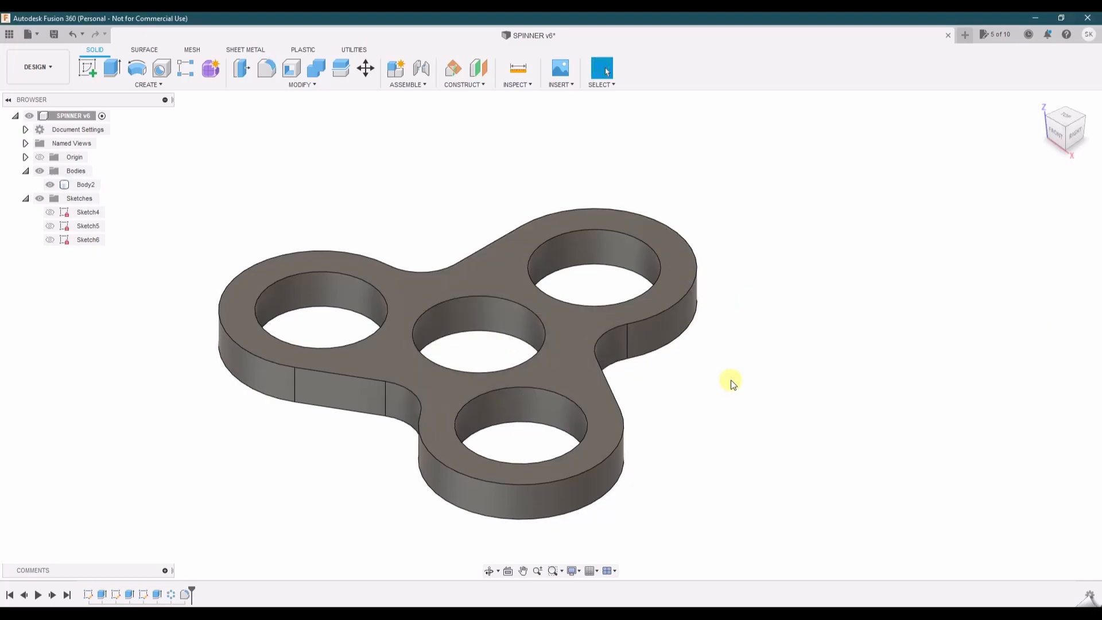
# Apply a Full Round Fillet to the chain of outer side faces around the spinner body.
pyautogui.moveTo(338, 488); pyautogui.dragTo(363, 474, button='middle')
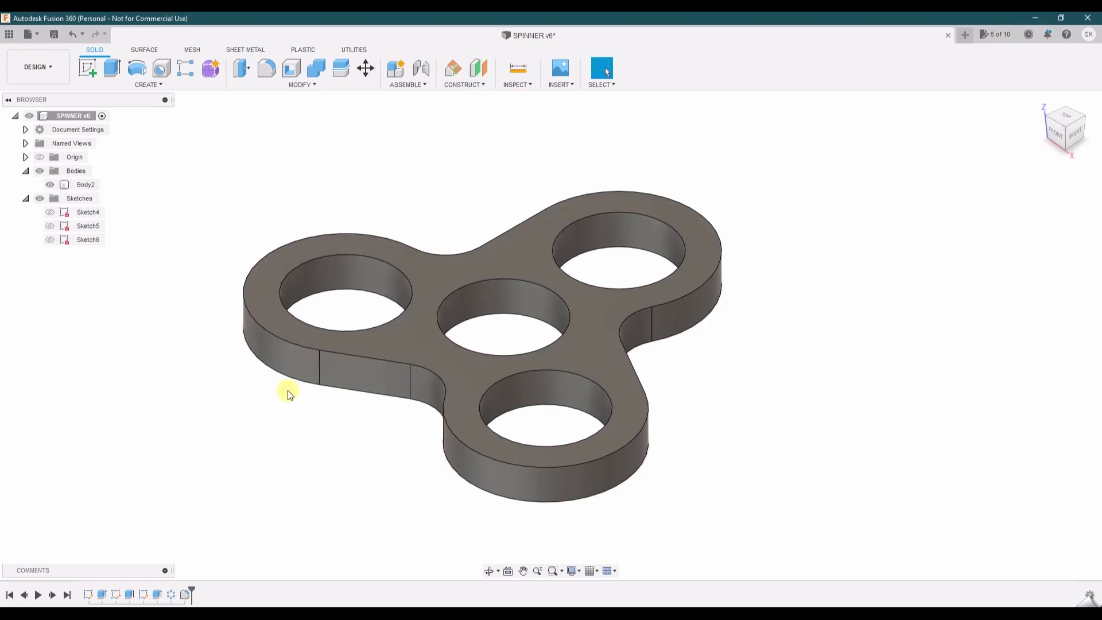
pyautogui.click(267, 71)
pyautogui.click(1004, 186)
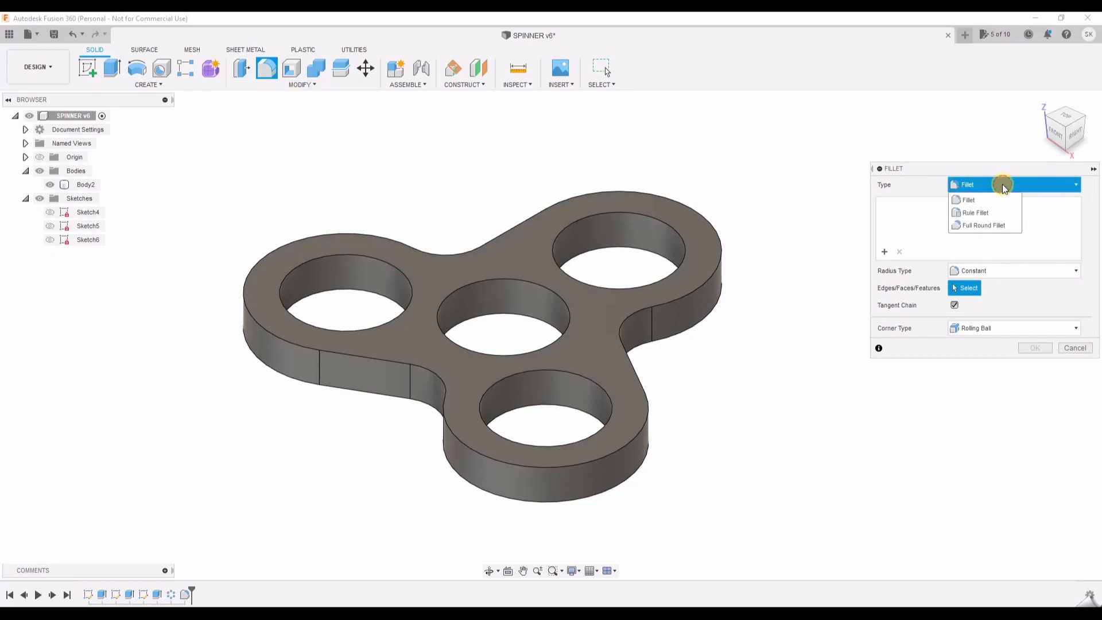
pyautogui.click(995, 225)
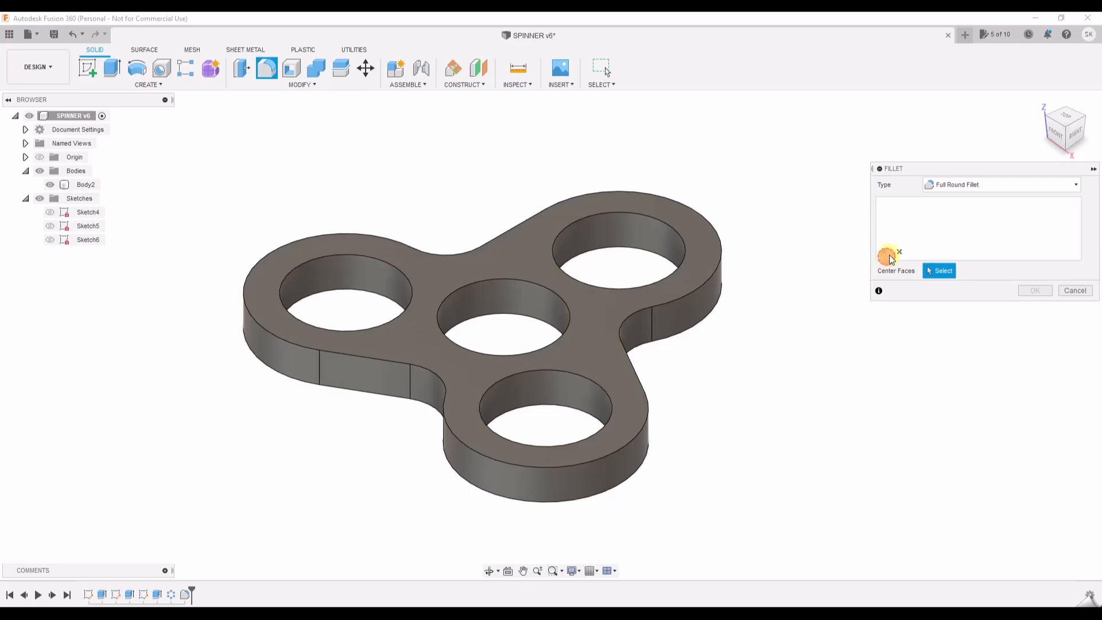
pyautogui.click(457, 380)
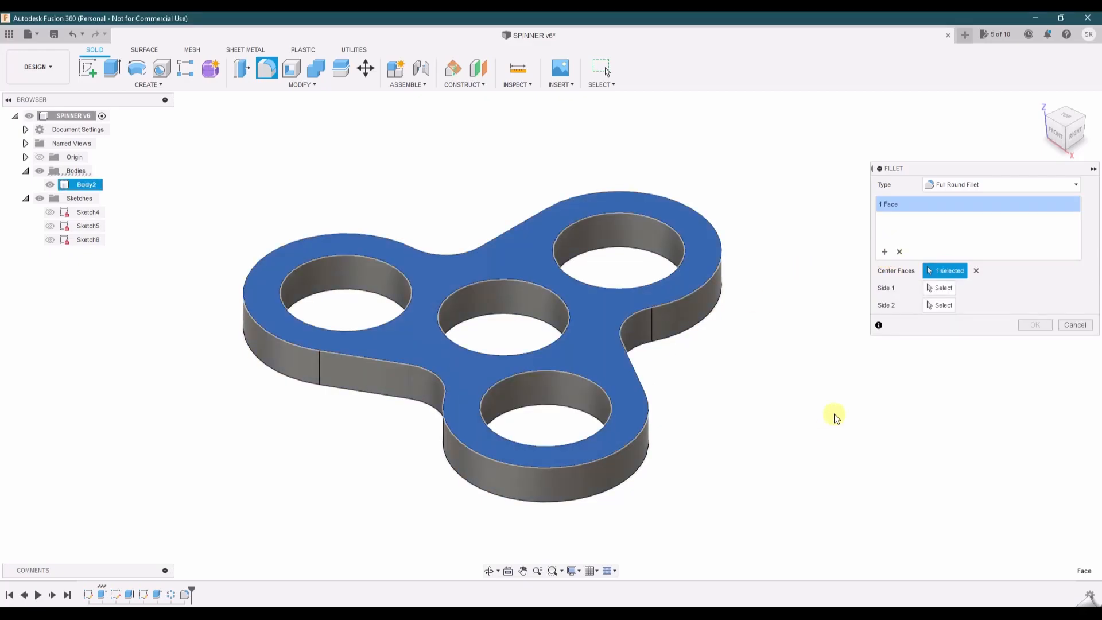
pyautogui.click(494, 359)
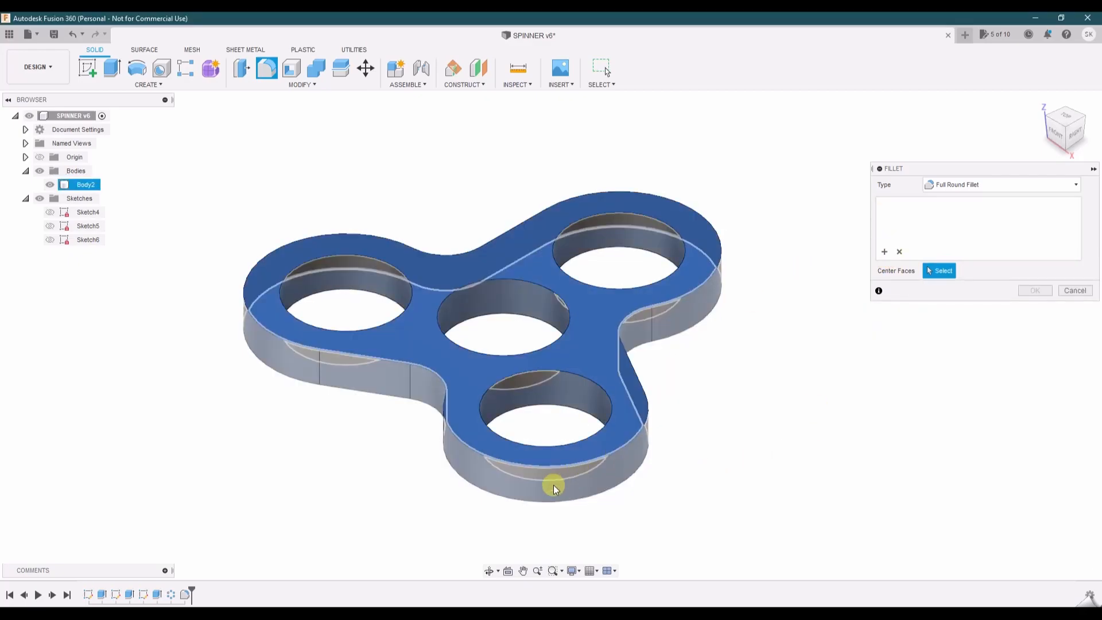
pyautogui.click(554, 489)
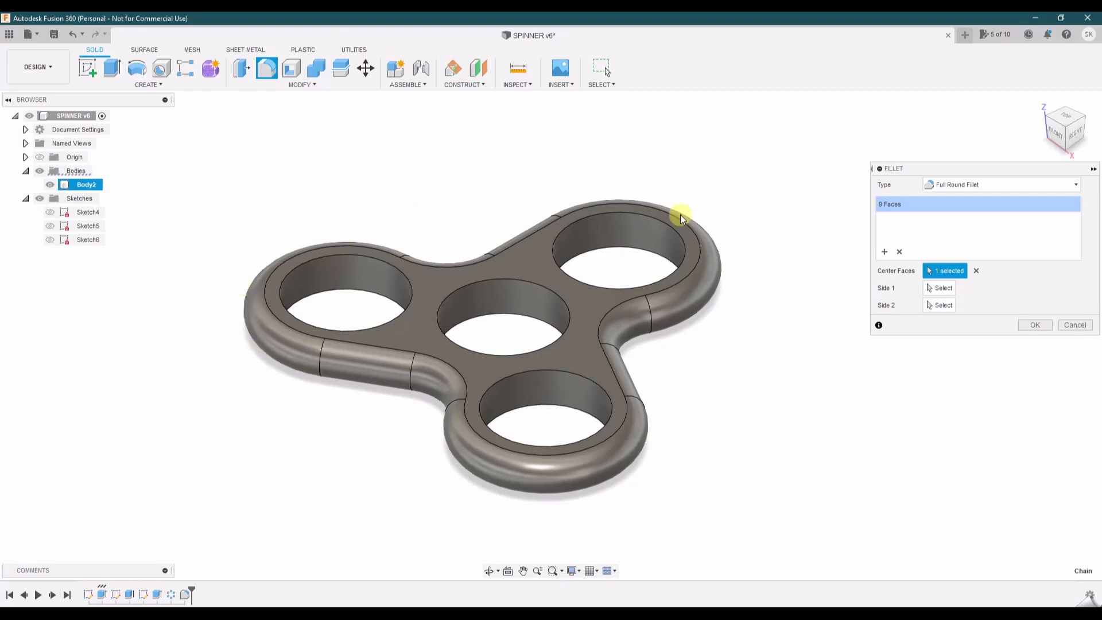
pyautogui.click(1036, 325)
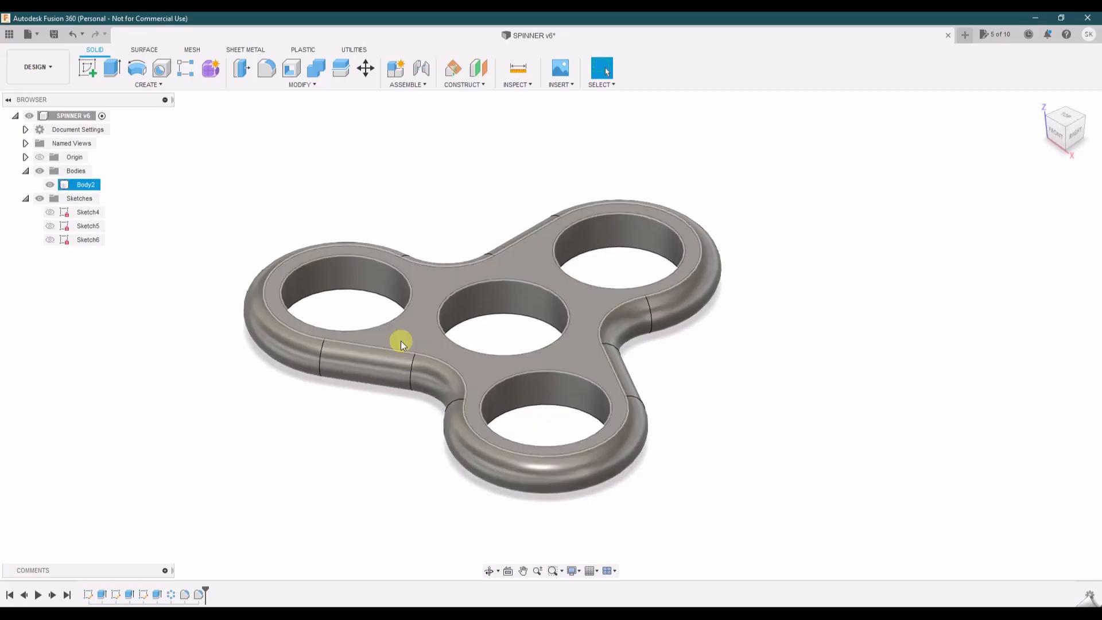
# Chamfer the upper and lower edges of all four holes using the Equal Distance type.
pyautogui.moveTo(466, 507); pyautogui.dragTo(515, 498, button='middle')
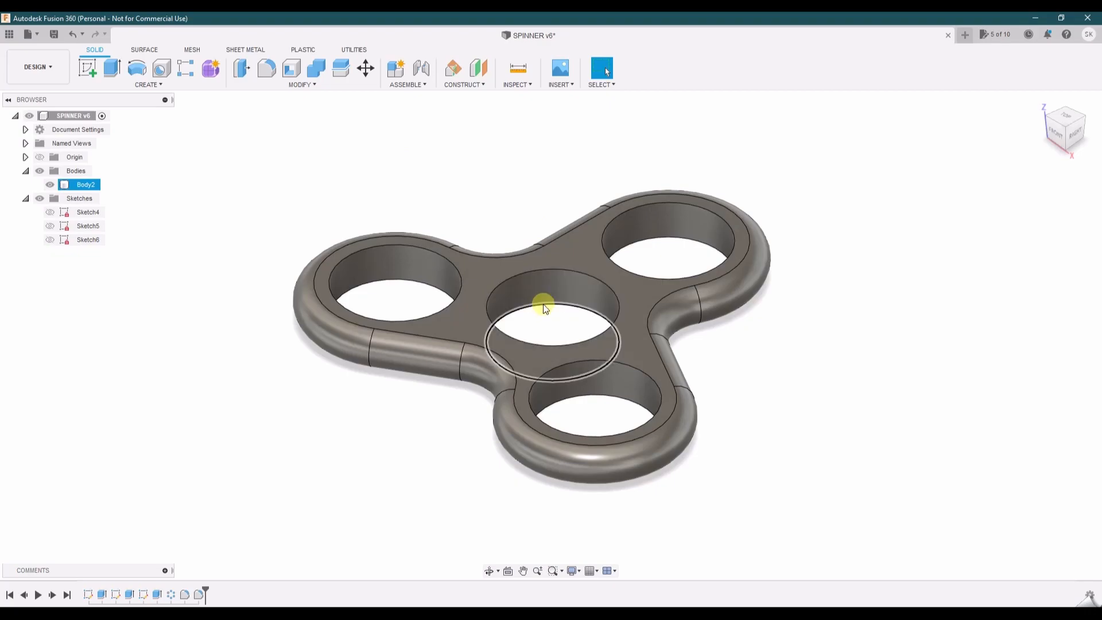
pyautogui.click(299, 85)
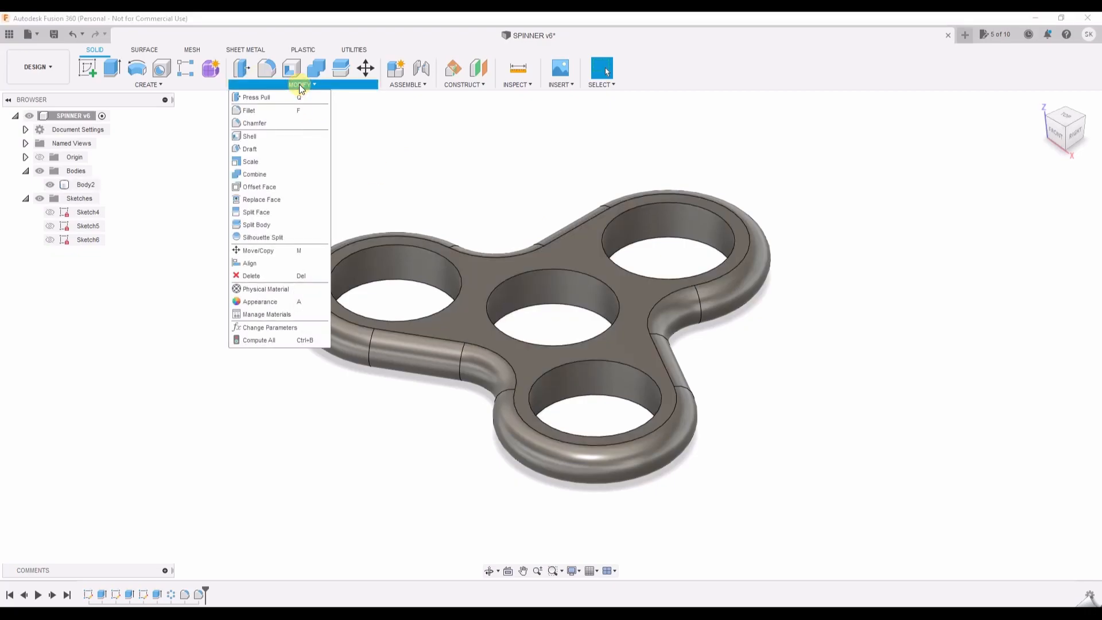
pyautogui.click(255, 123)
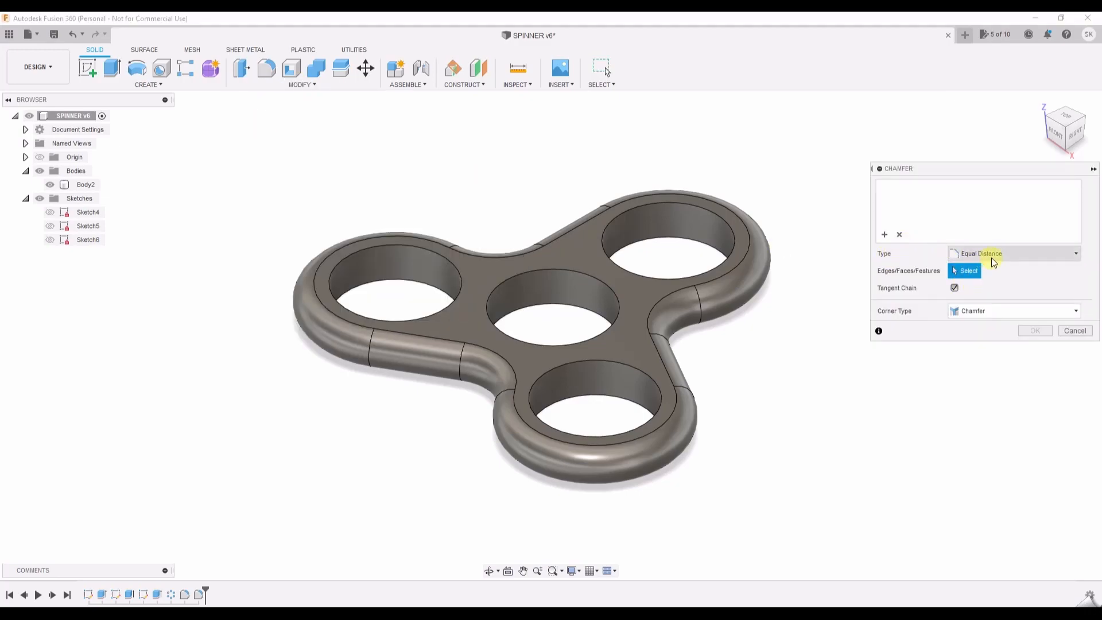
pyautogui.click(553, 309)
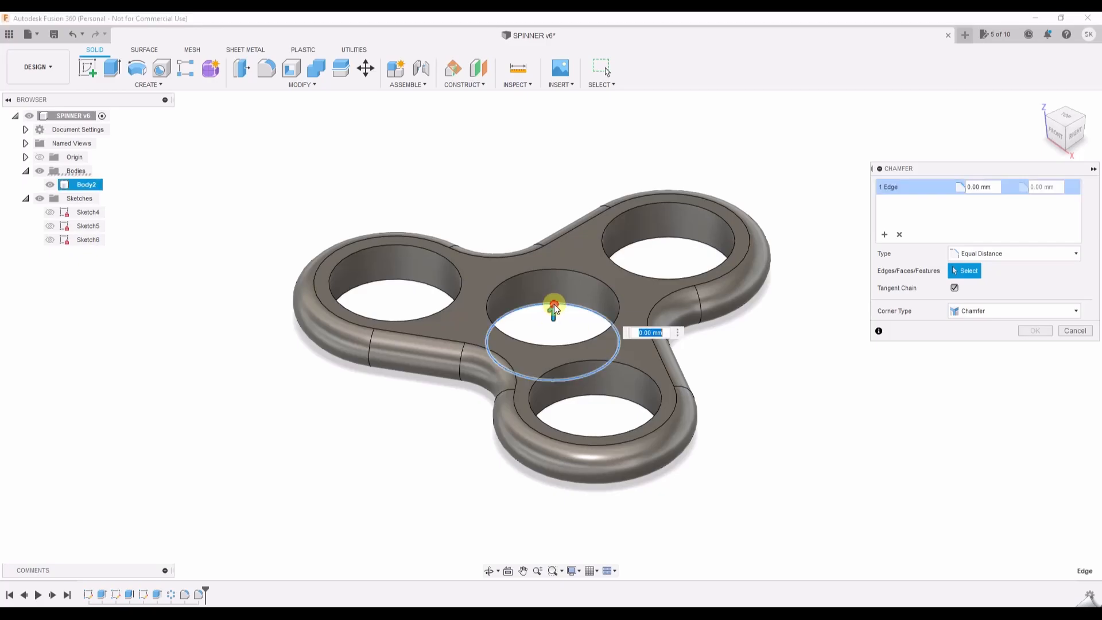
pyautogui.click(688, 240)
pyautogui.click(677, 206)
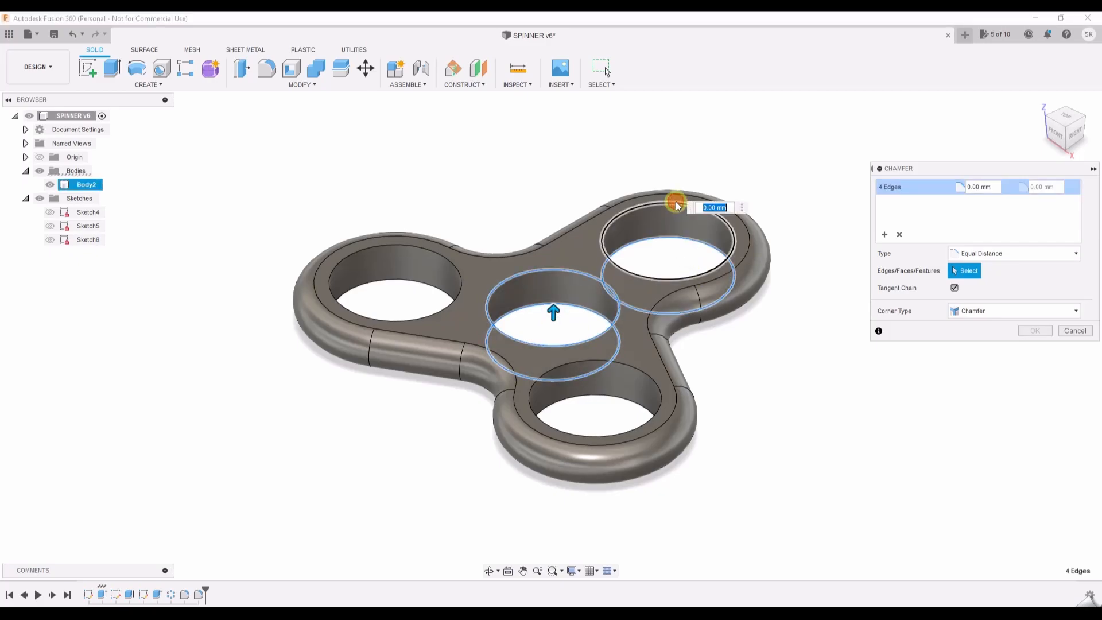
pyautogui.click(595, 395)
pyautogui.click(626, 368)
pyautogui.click(443, 291)
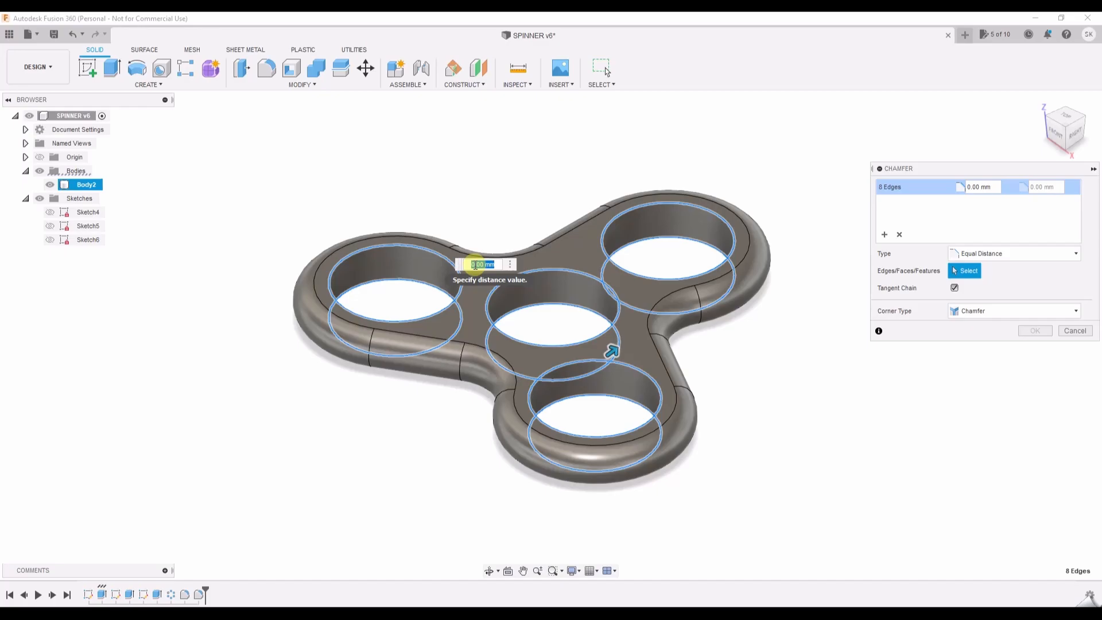
pyautogui.press('Escape')
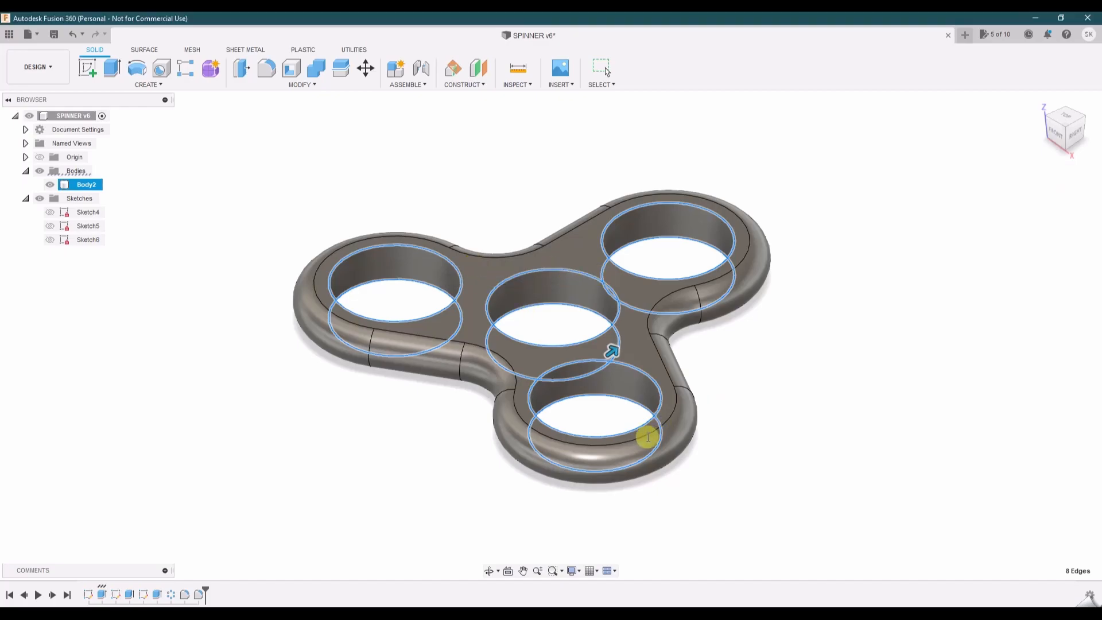
pyautogui.click(421, 459)
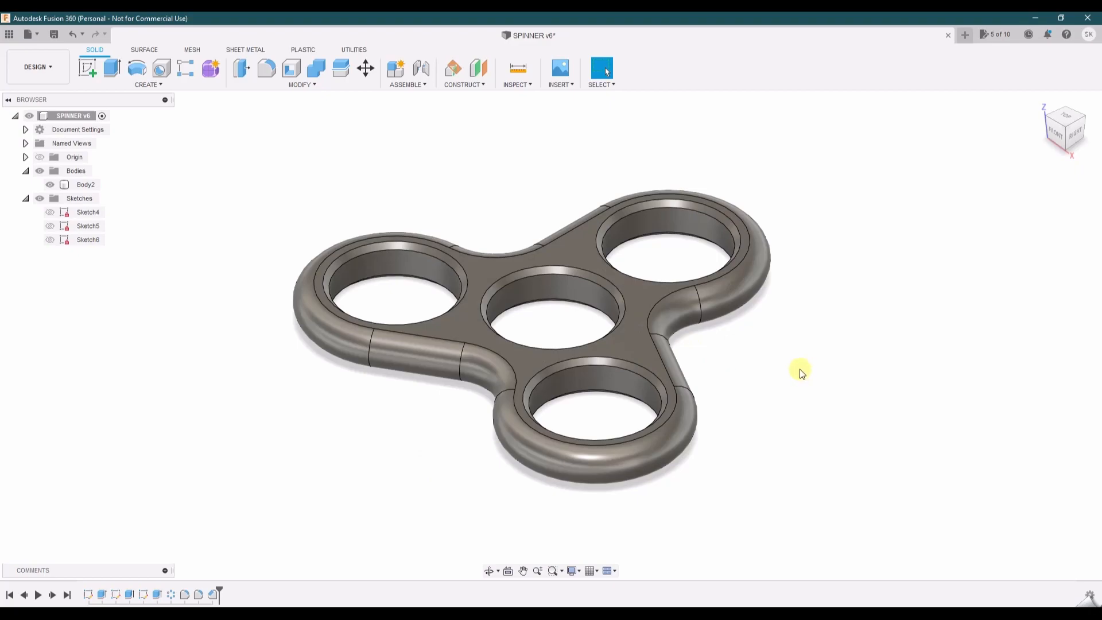
# Switch to the CENTER CAP v8 design and examine the cap's outer face with the logo.
pyautogui.click(1045, 104)
pyautogui.click(457, 174)
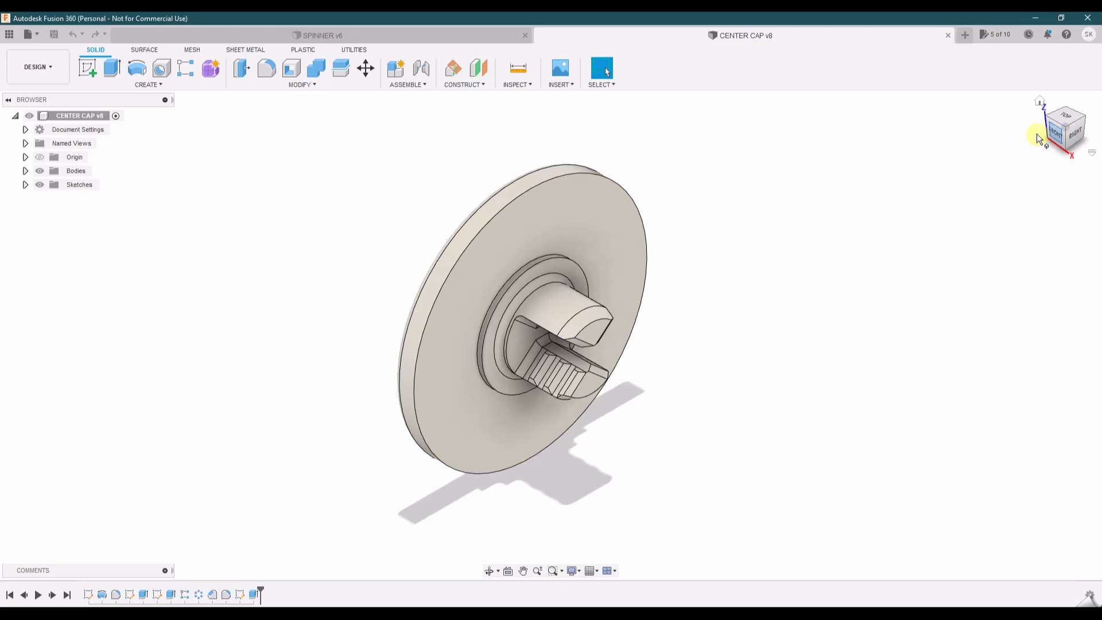
pyautogui.click(491, 571)
pyautogui.moveTo(497, 416); pyautogui.dragTo(777, 306)
pyautogui.moveTo(600, 370); pyautogui.dragTo(653, 450)
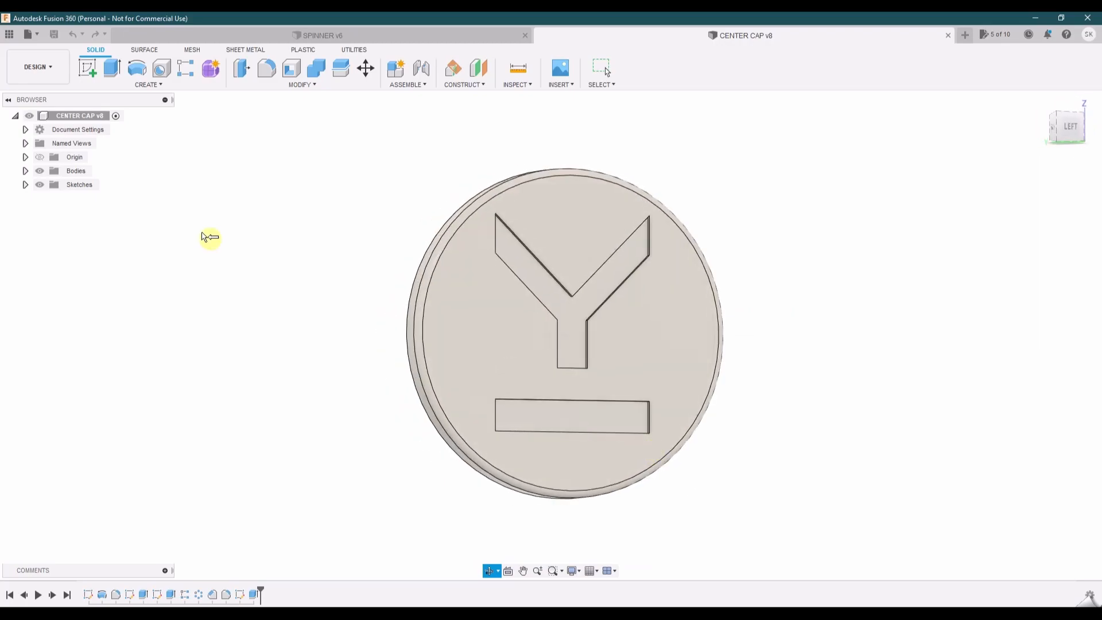
# Expand the center cap's sketches and show Sketch1, Sketch2 and Sketch3 one at a time to check their contents, hiding each again.
pyautogui.click(24, 184)
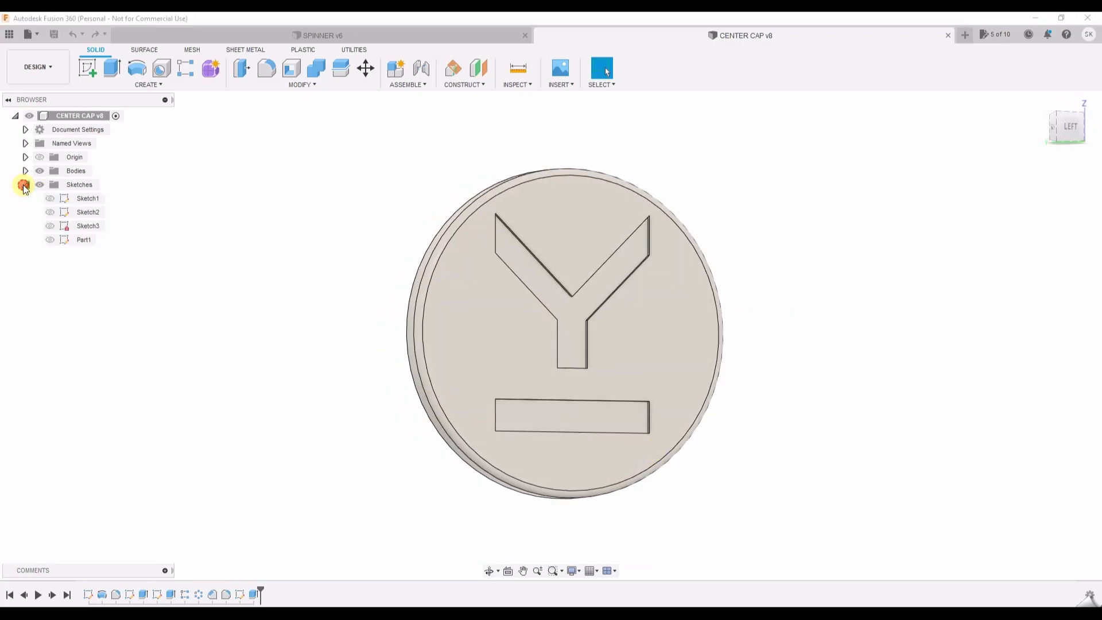
pyautogui.click(50, 198)
pyautogui.click(50, 198)
pyautogui.click(50, 212)
pyautogui.click(50, 212)
pyautogui.click(50, 225)
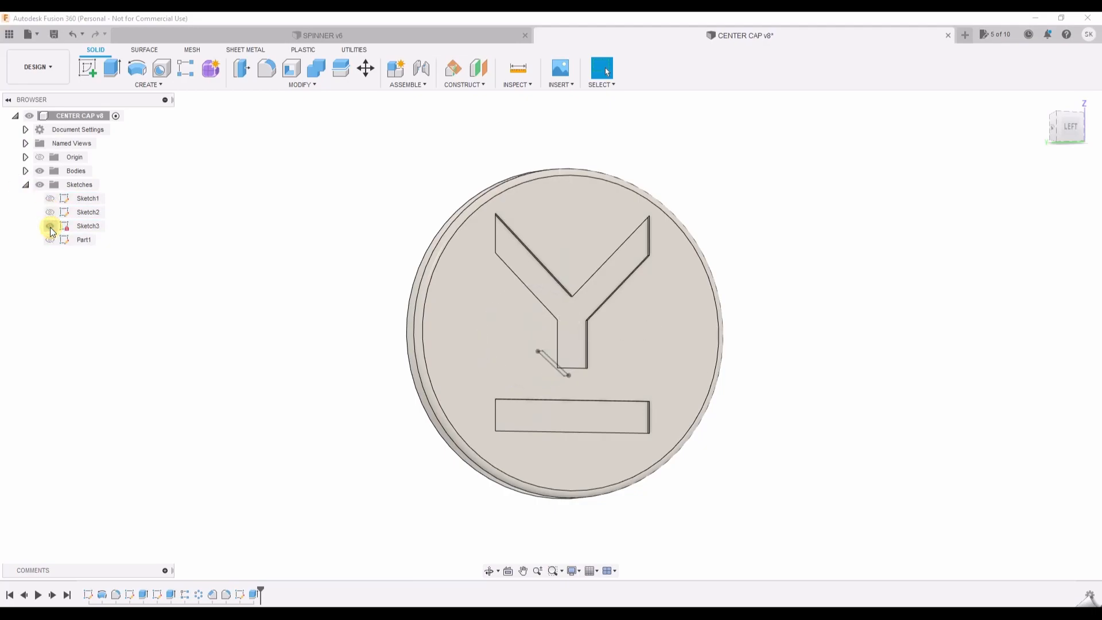
pyautogui.click(25, 171)
pyautogui.click(25, 171)
pyautogui.click(25, 143)
# Show the Part1 sketch to inspect the lettering used for the cap's logo, and hide it again.
pyautogui.click(50, 240)
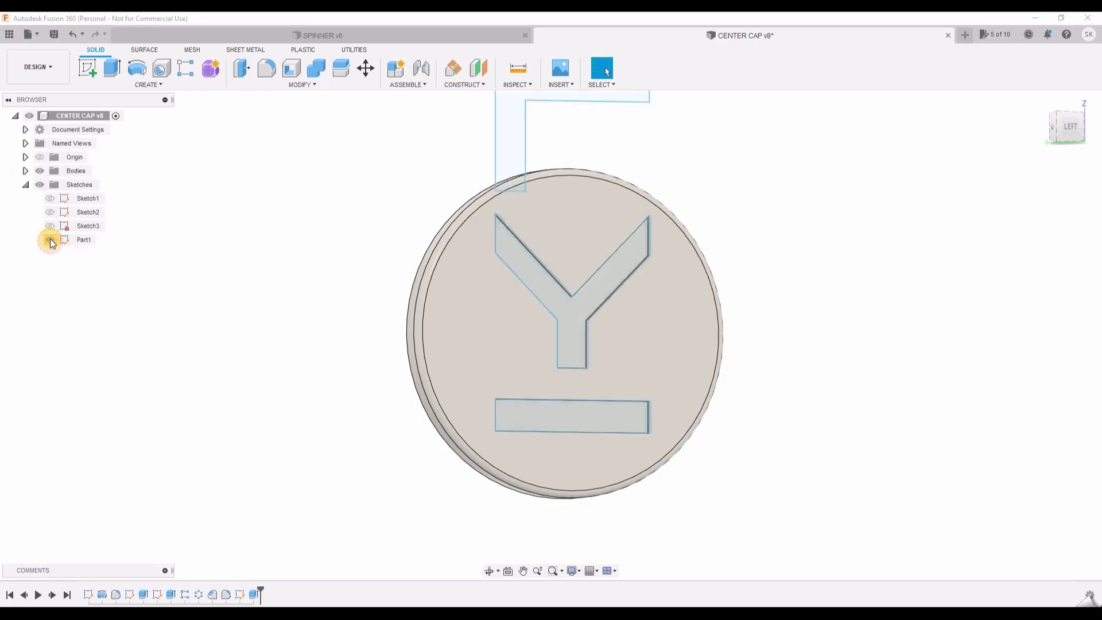
pyautogui.scroll(-3, 498, 332)
pyautogui.scroll(-4, 551, 356)
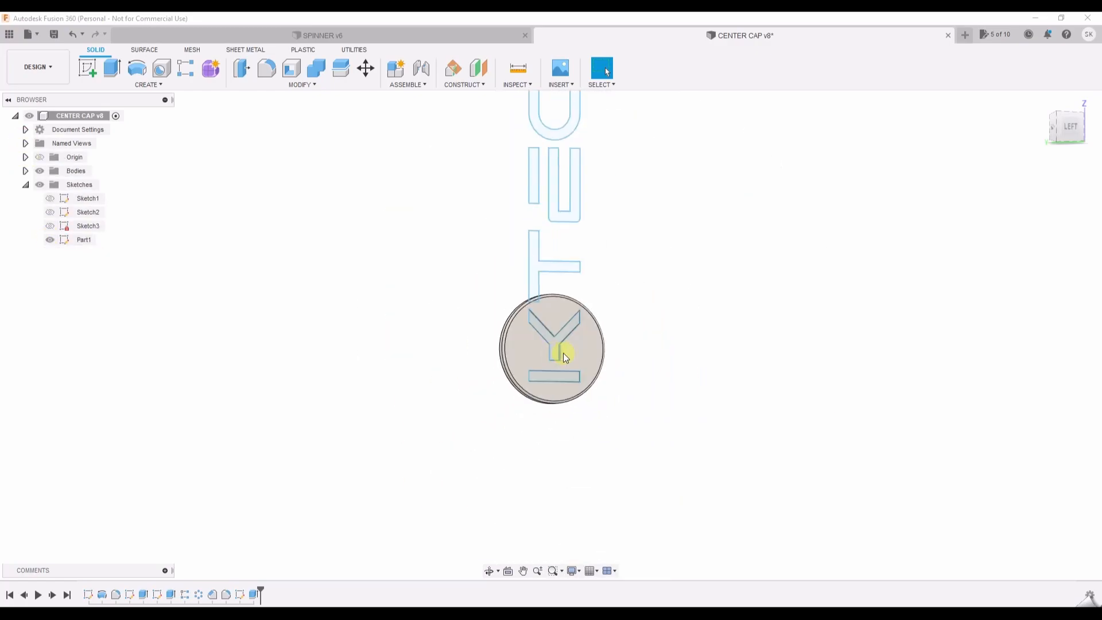
pyautogui.scroll(2, 582, 315)
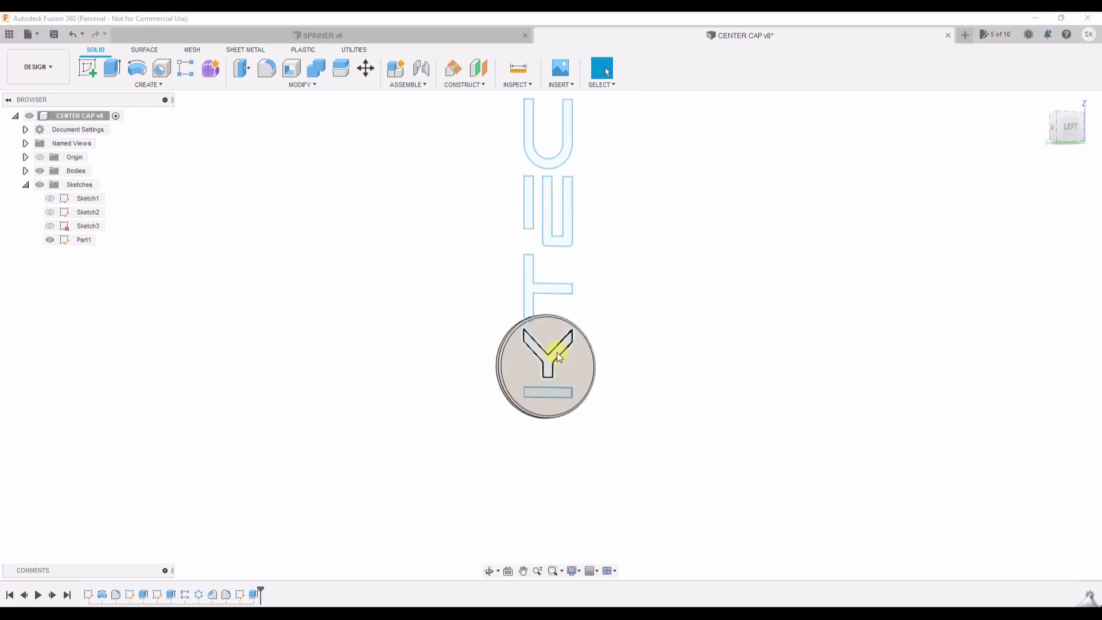
pyautogui.scroll(1, 557, 353)
pyautogui.rightClick(84, 242)
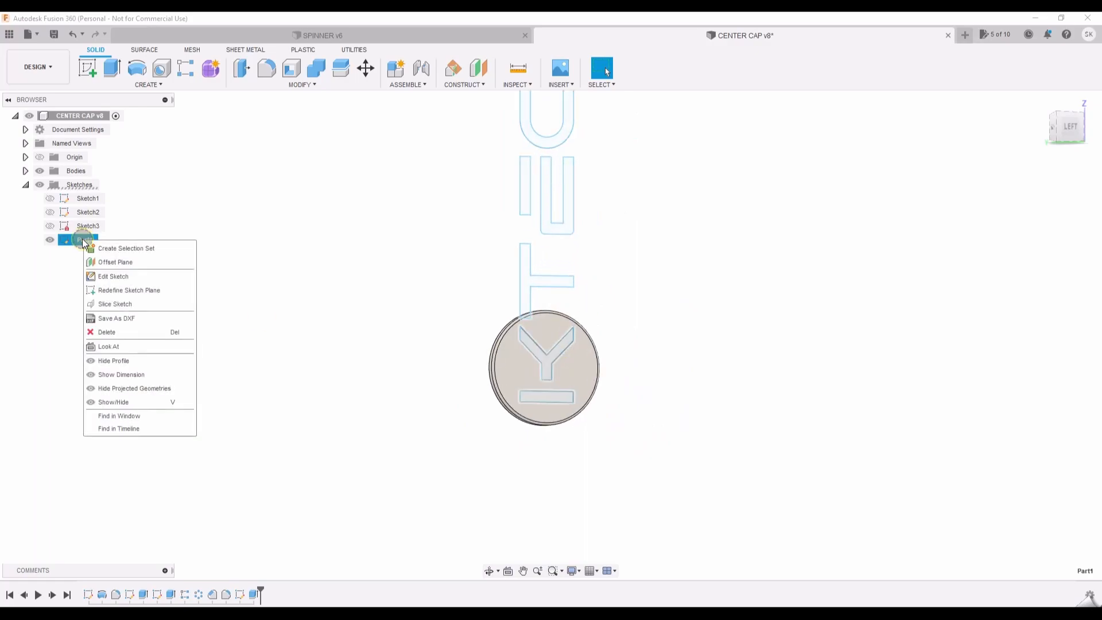
pyautogui.click(443, 311)
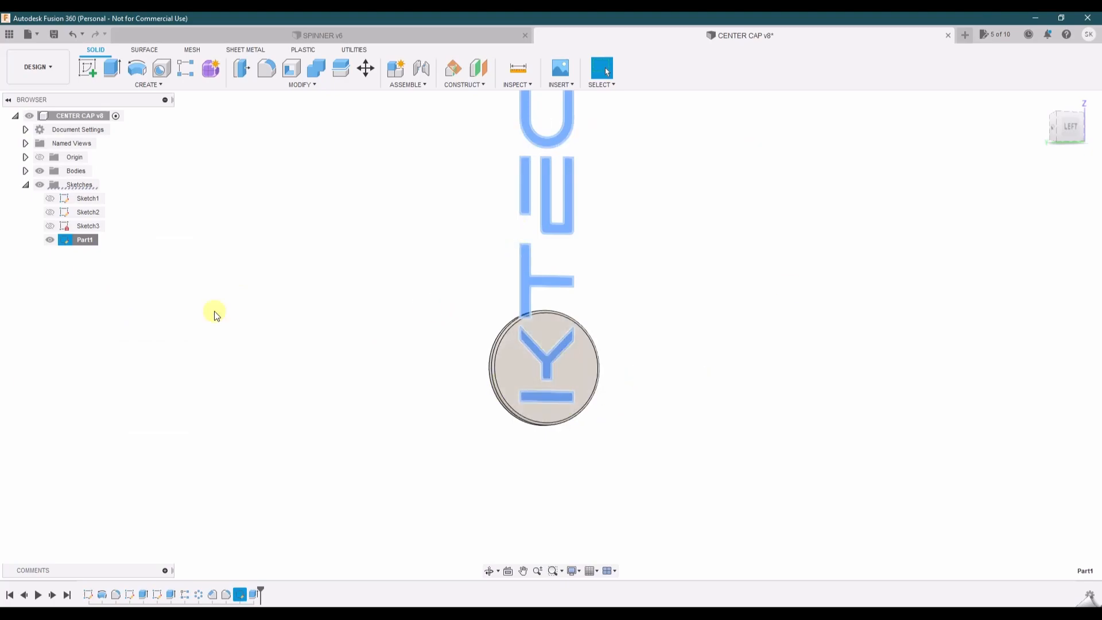
pyautogui.click(50, 239)
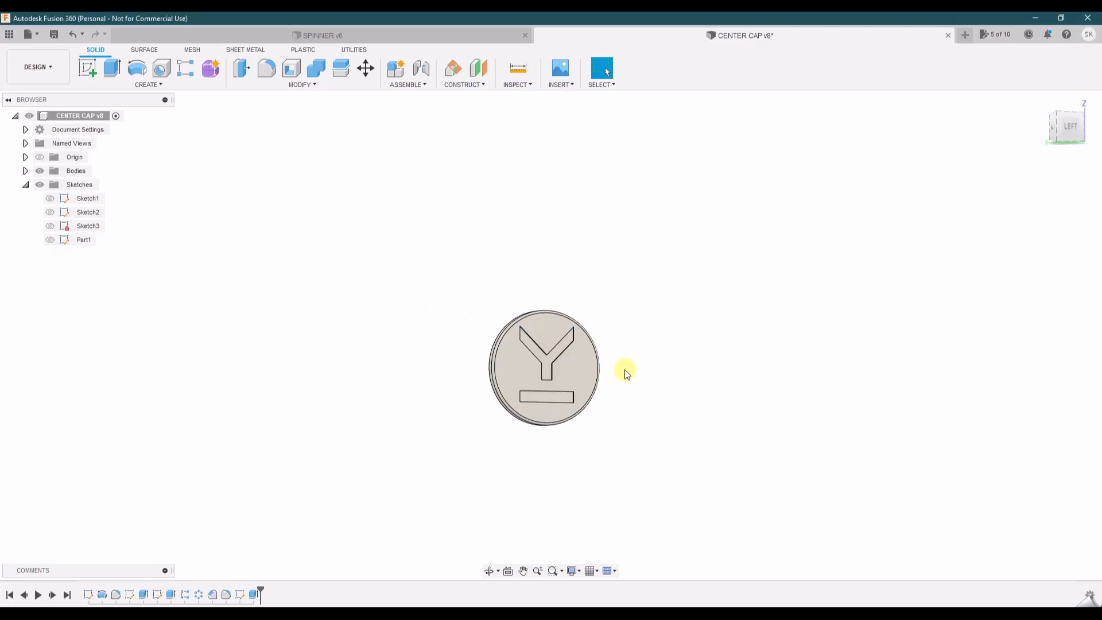
# Examine the center cap from all sides, including its split pin with the ridged inner face and the logo face.
pyautogui.keyDown('shift'); pyautogui.moveTo(626, 373); pyautogui.dragTo(594, 378, button='middle'); pyautogui.keyUp('shift')
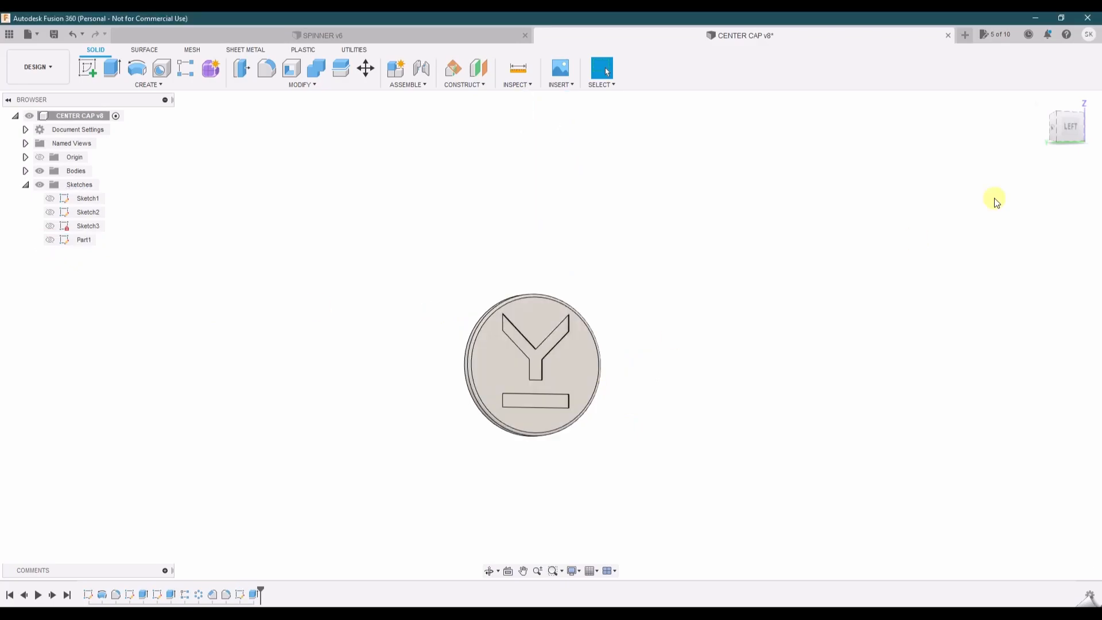
pyautogui.click(488, 571)
pyautogui.moveTo(561, 430); pyautogui.dragTo(582, 392)
pyautogui.scroll(8, 582, 375)
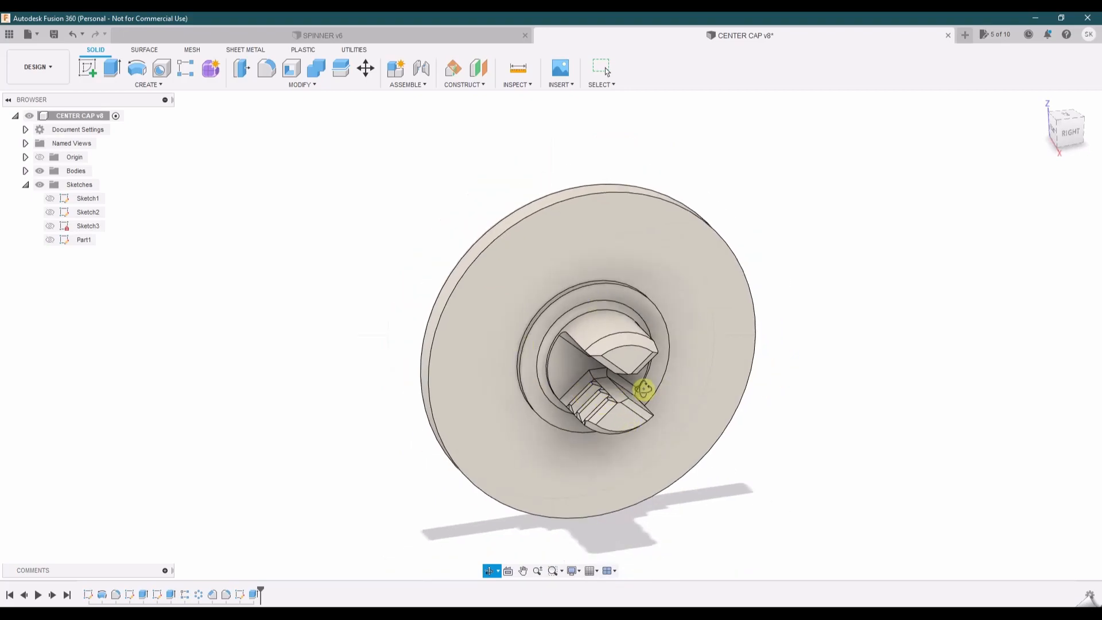
pyautogui.moveTo(576, 368); pyautogui.dragTo(552, 349)
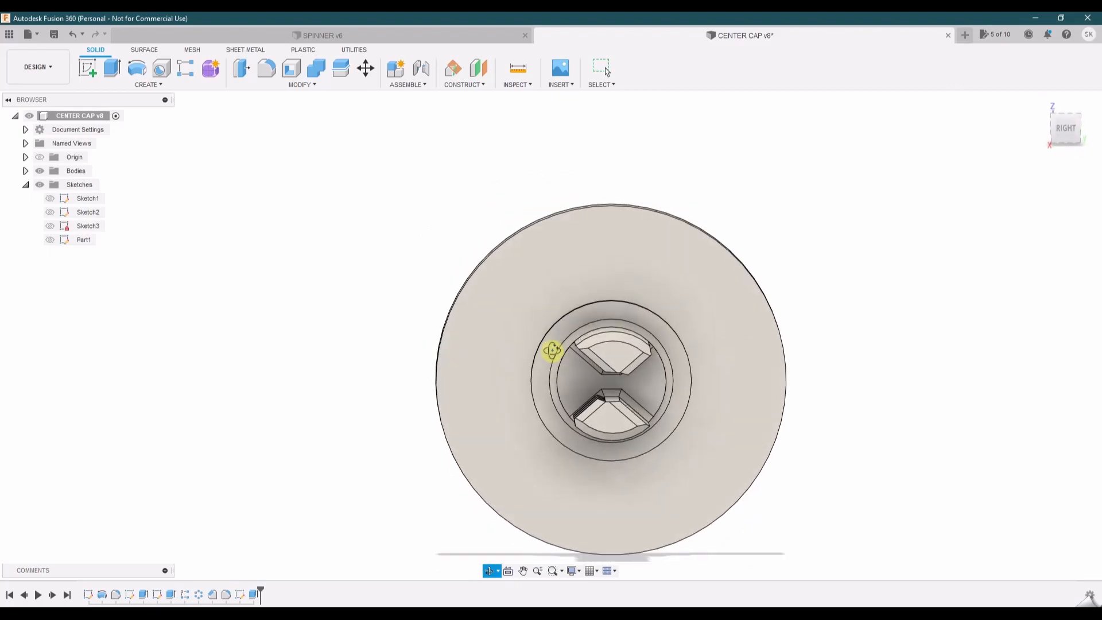
pyautogui.moveTo(593, 395); pyautogui.dragTo(644, 410)
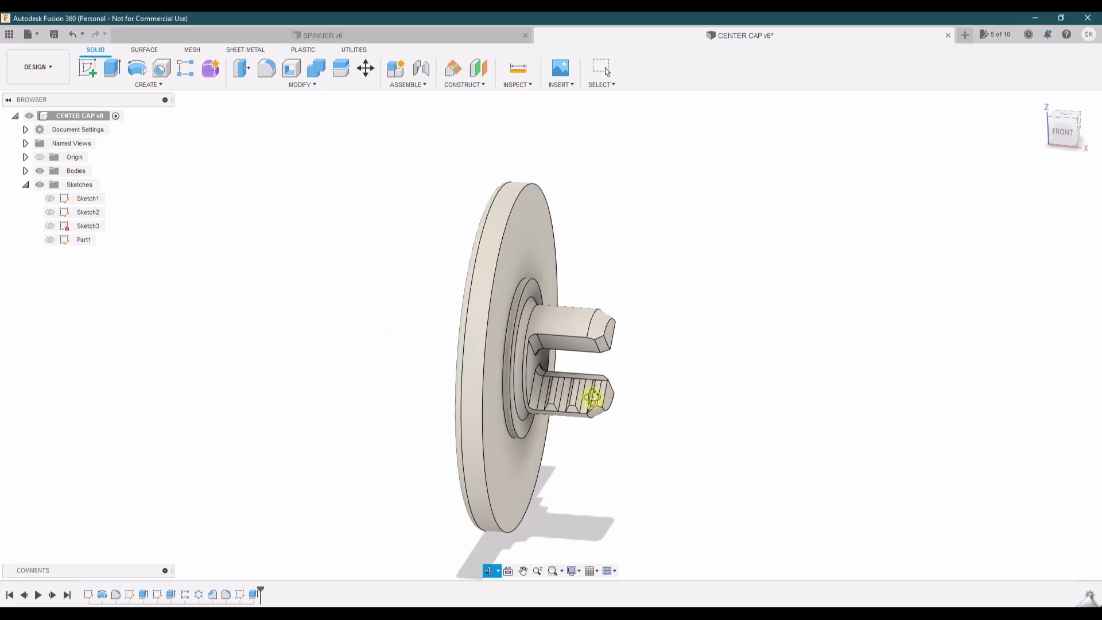
pyautogui.moveTo(589, 398); pyautogui.dragTo(450, 358)
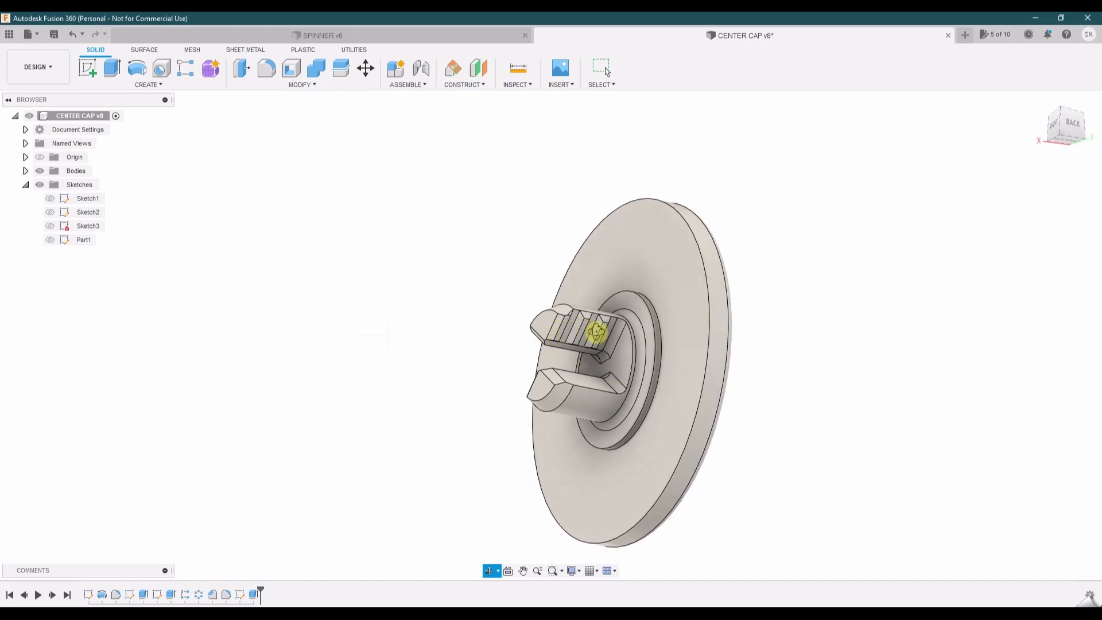
pyautogui.moveTo(567, 328); pyautogui.dragTo(440, 337)
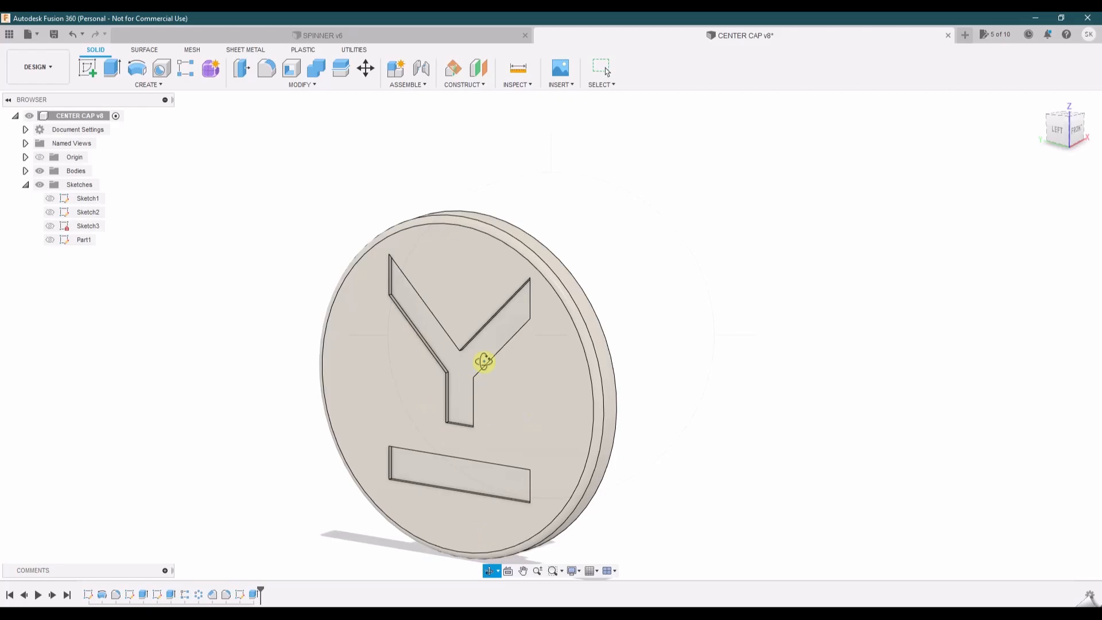
# Inspect the engraved logo on the cap's outer face from several angles, and the pin on its back.
pyautogui.moveTo(514, 372); pyautogui.dragTo(500, 322)
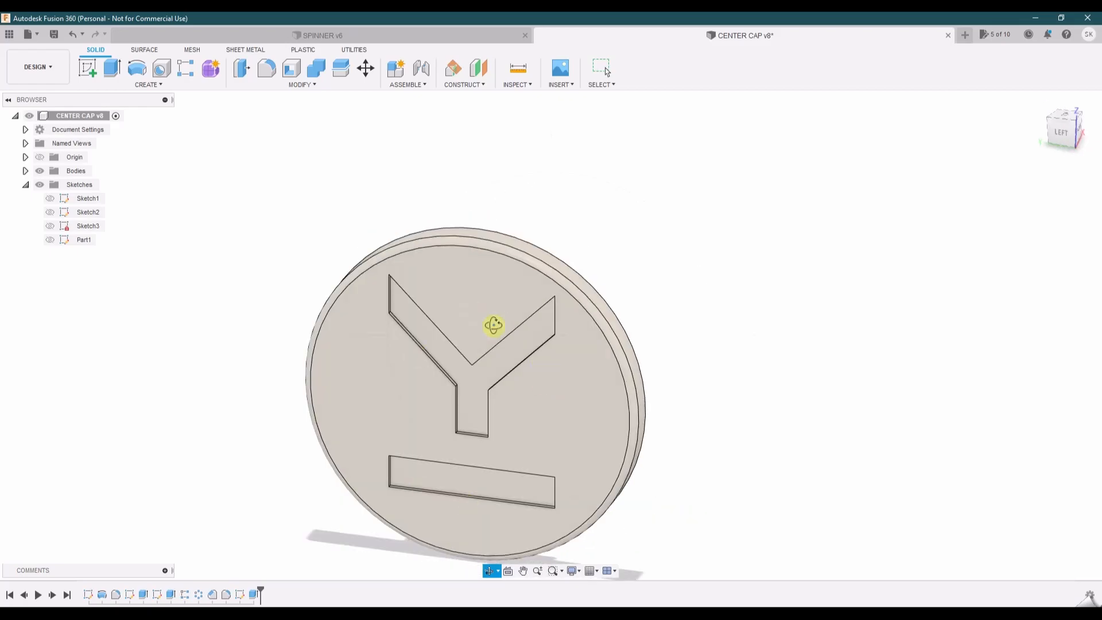
pyautogui.moveTo(496, 392); pyautogui.dragTo(471, 363)
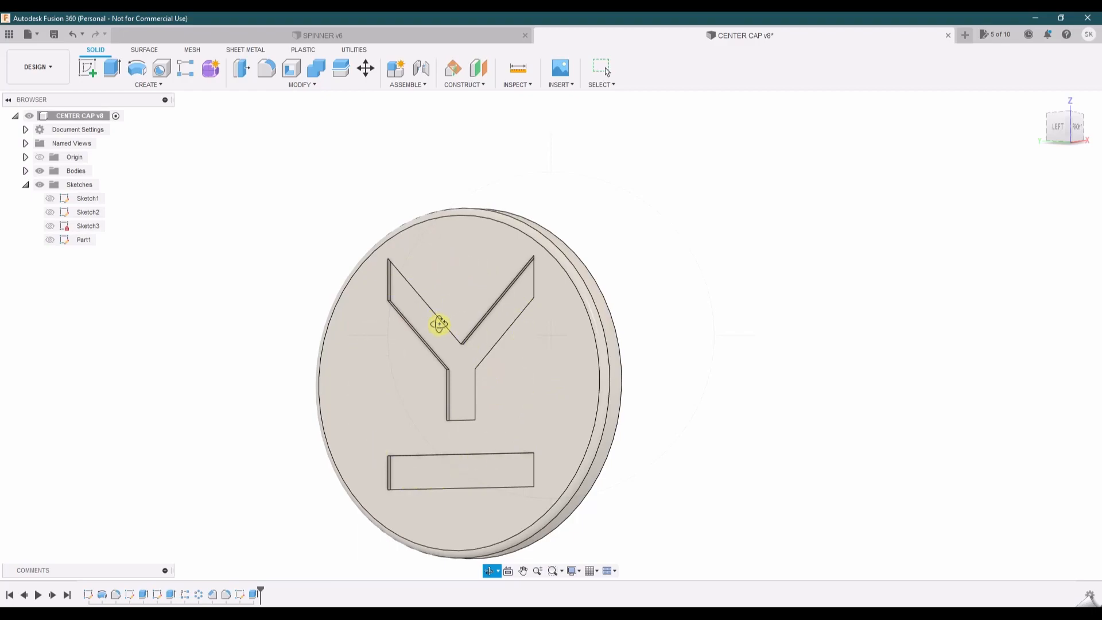
pyautogui.moveTo(484, 329); pyautogui.dragTo(540, 373)
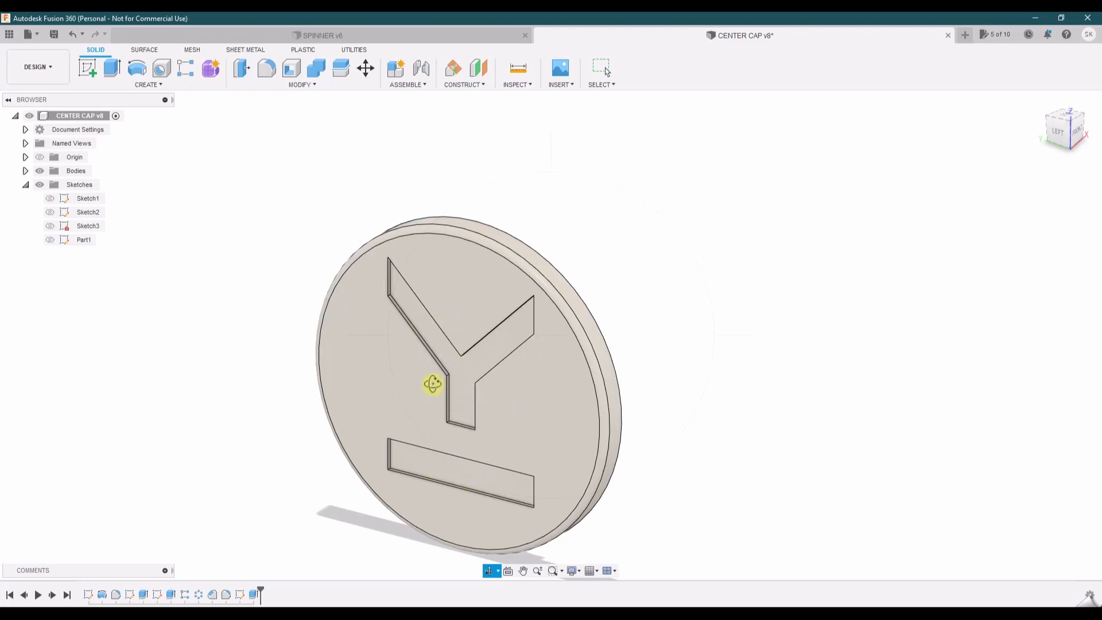
pyautogui.moveTo(498, 364)
pyautogui.mouseDown()
pyautogui.moveTo(467, 320)
pyautogui.moveTo(493, 359)
pyautogui.mouseUp()
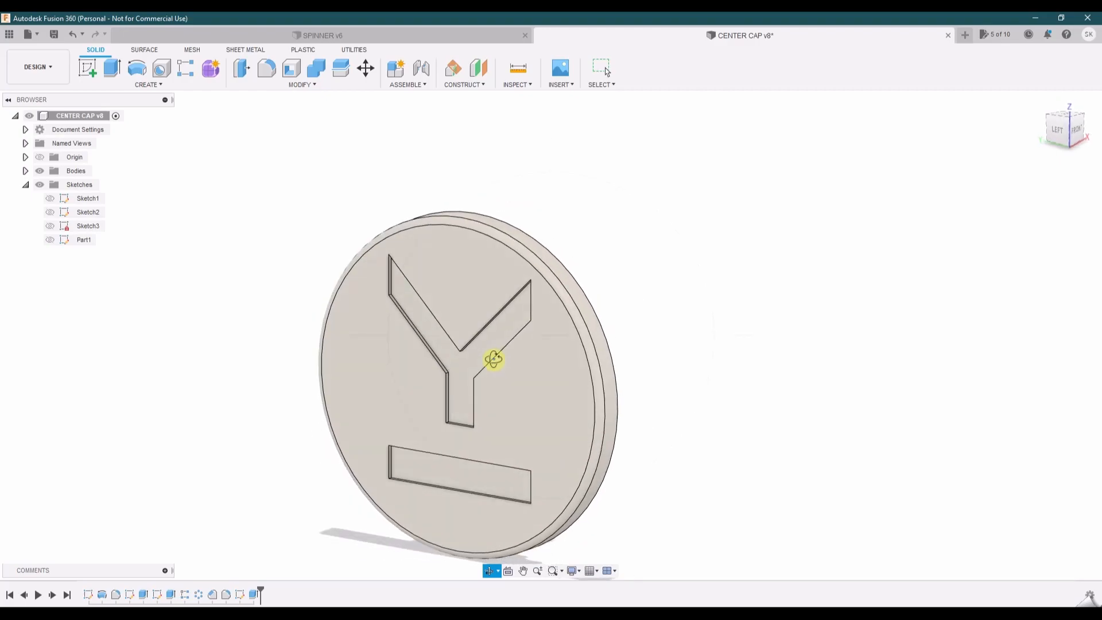
pyautogui.moveTo(493, 346); pyautogui.dragTo(488, 401)
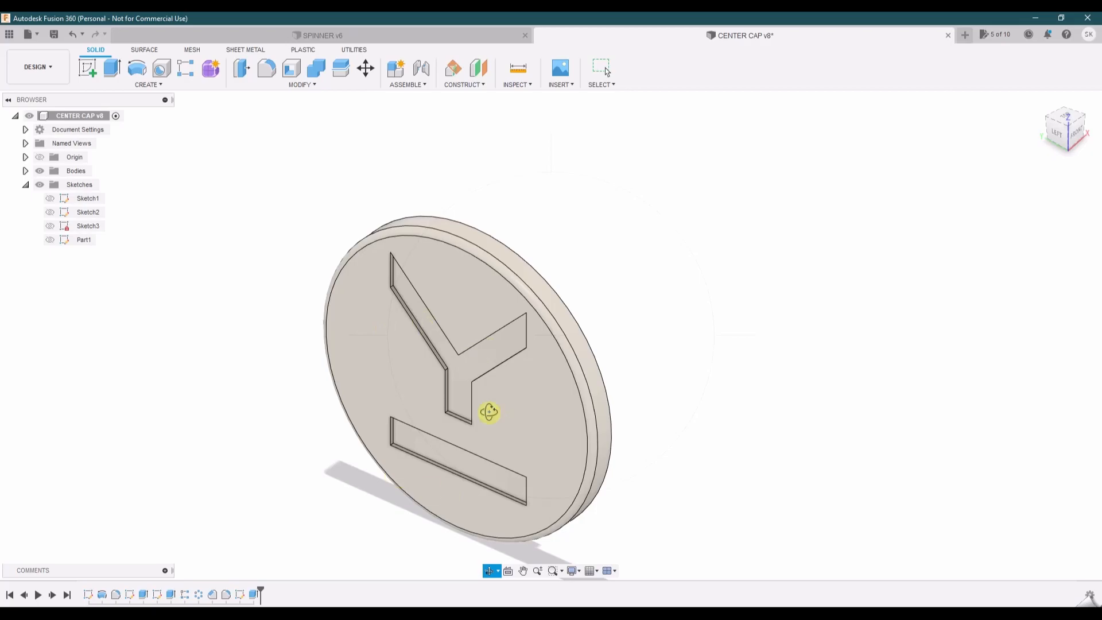
pyautogui.moveTo(534, 442); pyautogui.dragTo(526, 349)
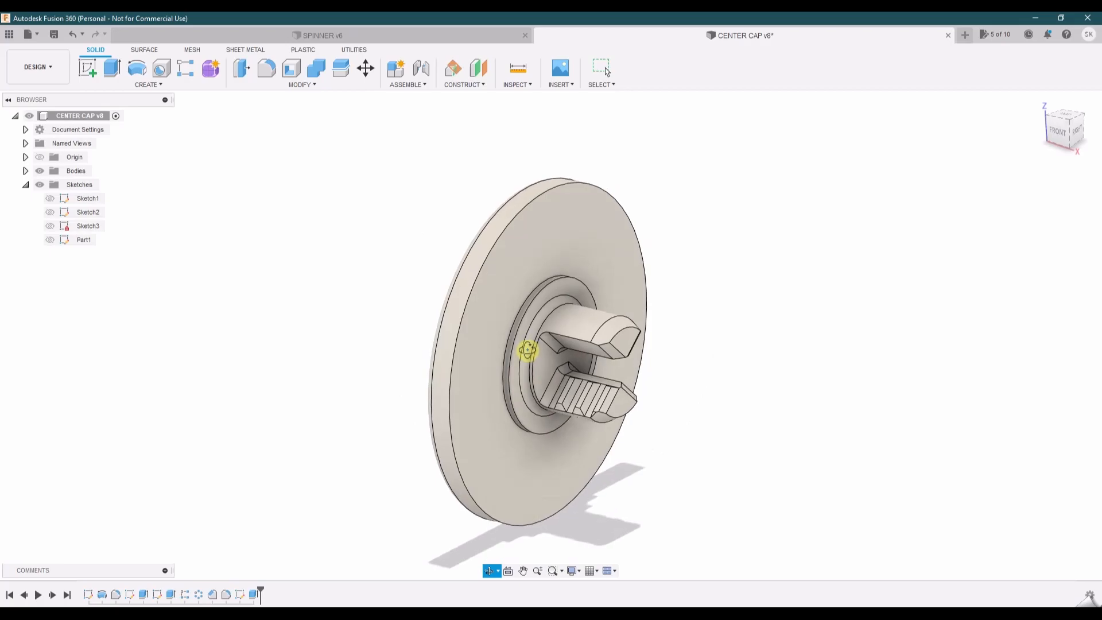
pyautogui.press('Escape')
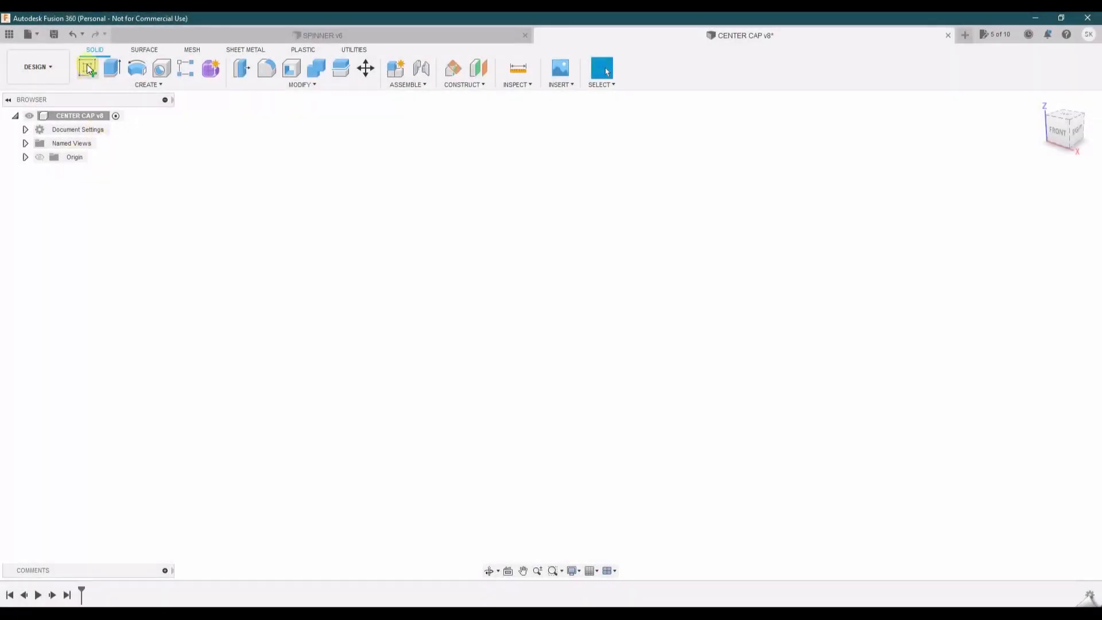
# Start a sketch on the front plane and draw a horizontal line about 19.5 mm long from the origin along negative X.
pyautogui.click(87, 68)
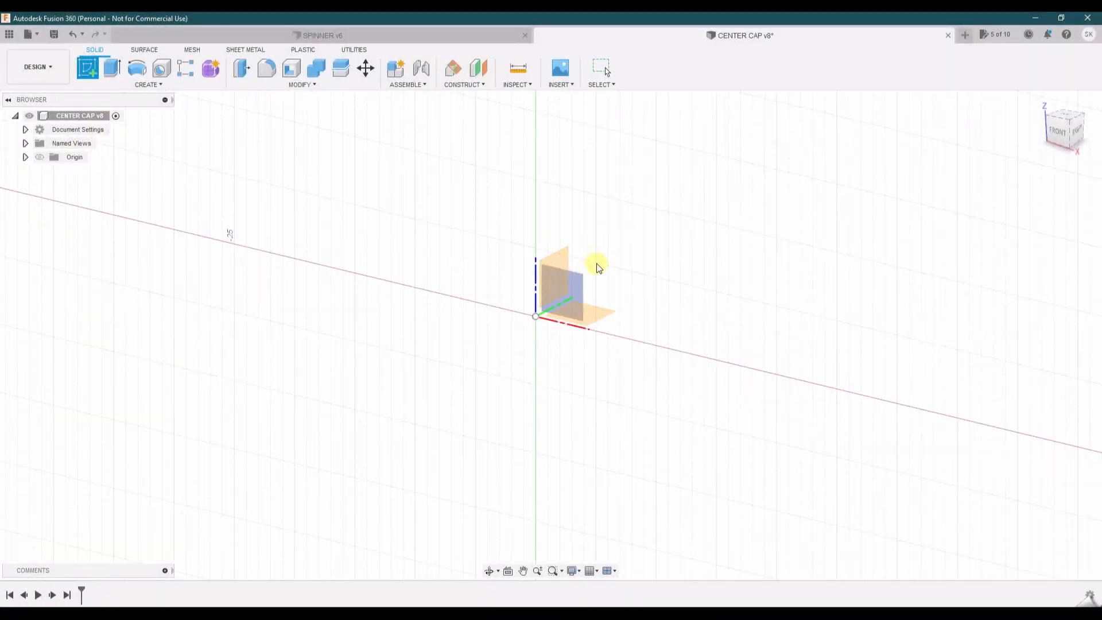
pyautogui.click(582, 281)
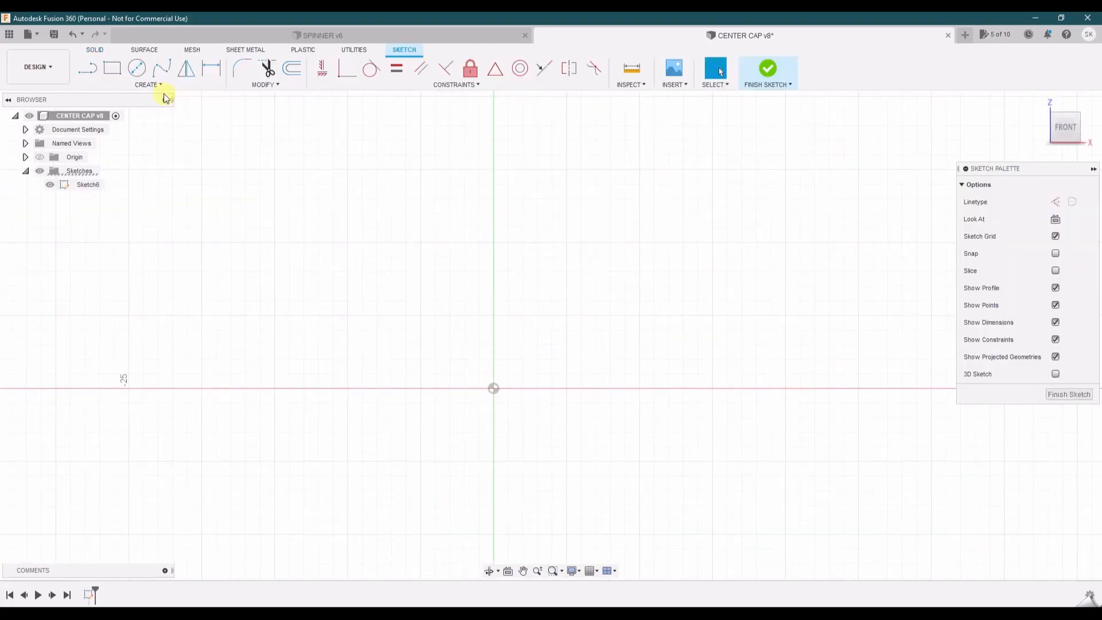
pyautogui.click(89, 71)
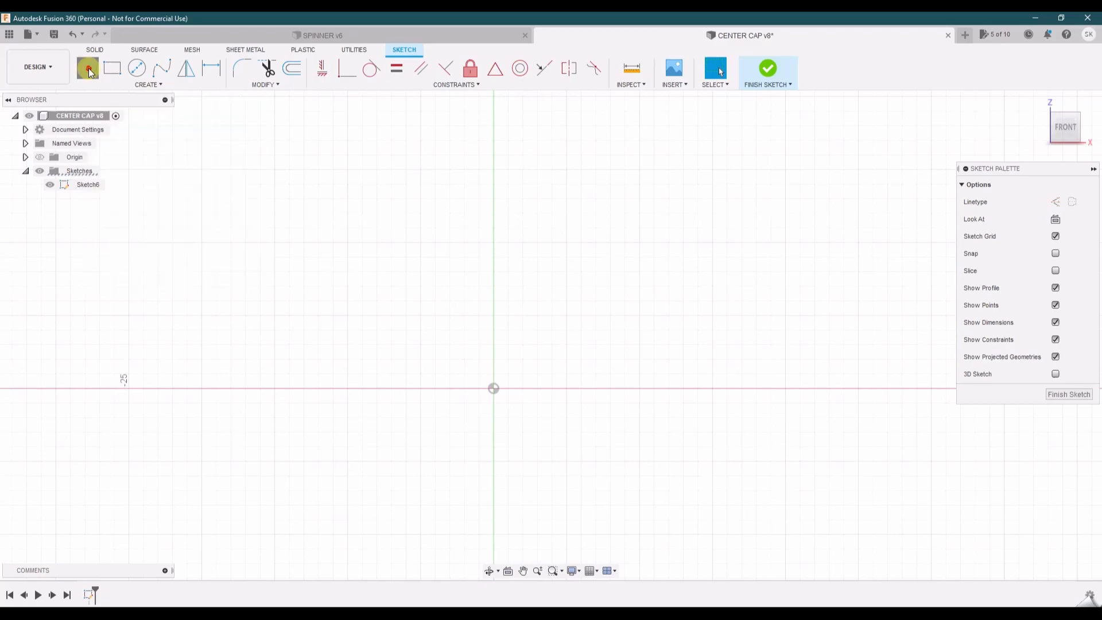
pyautogui.click(494, 389)
pyautogui.click(209, 388)
pyautogui.press('Escape')
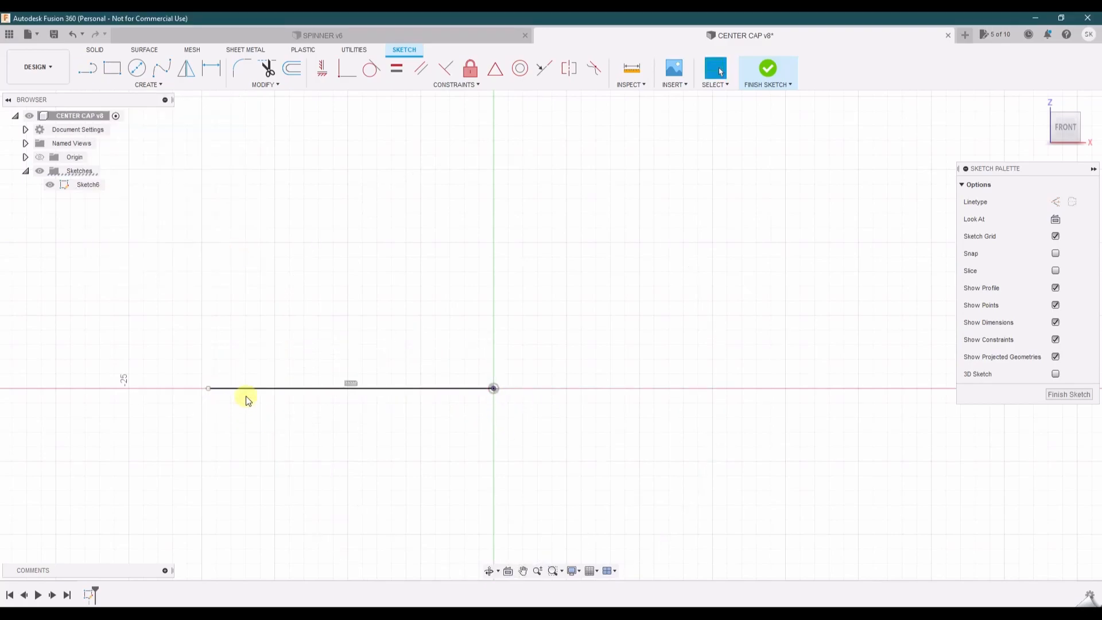
# Convert the horizontal line from the origin to a centerline and finish the sketch.
pyautogui.click(249, 388)
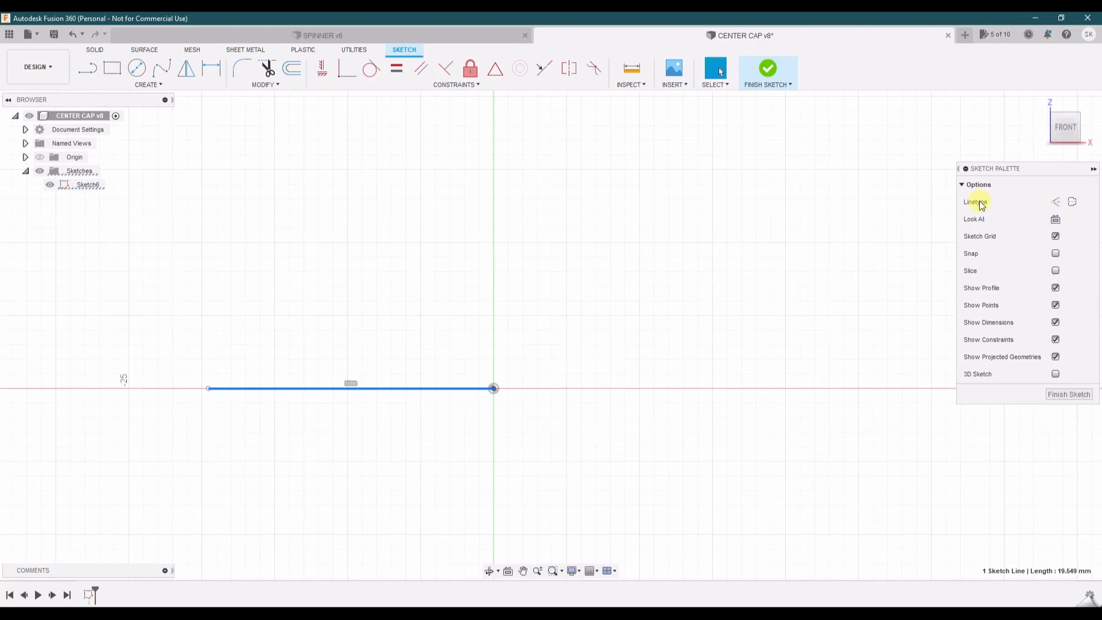
pyautogui.click(1055, 202)
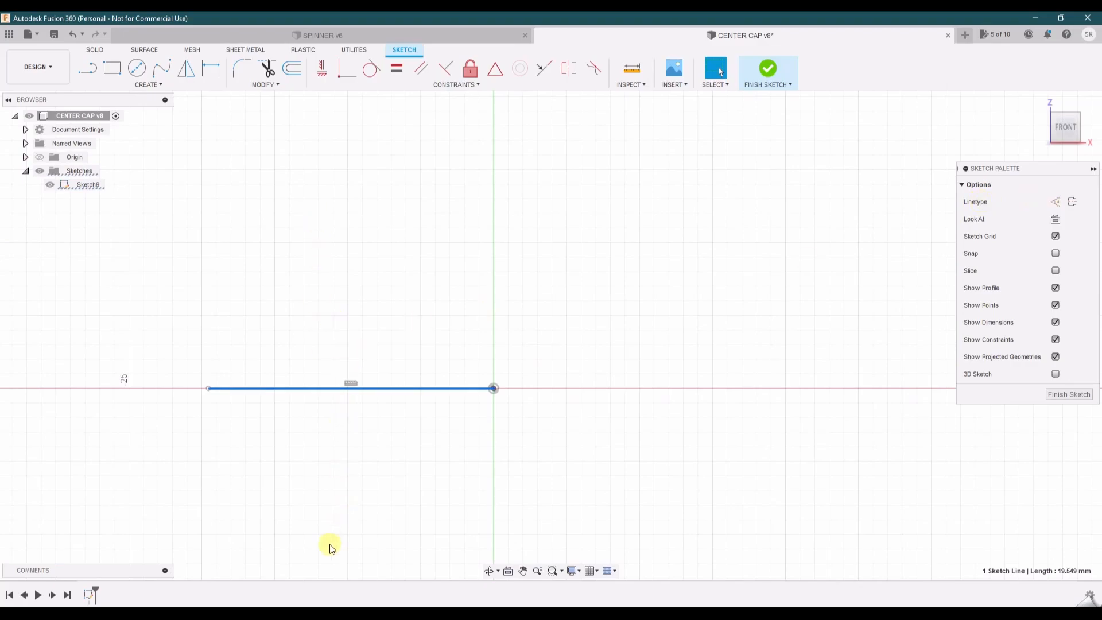
pyautogui.click(1073, 204)
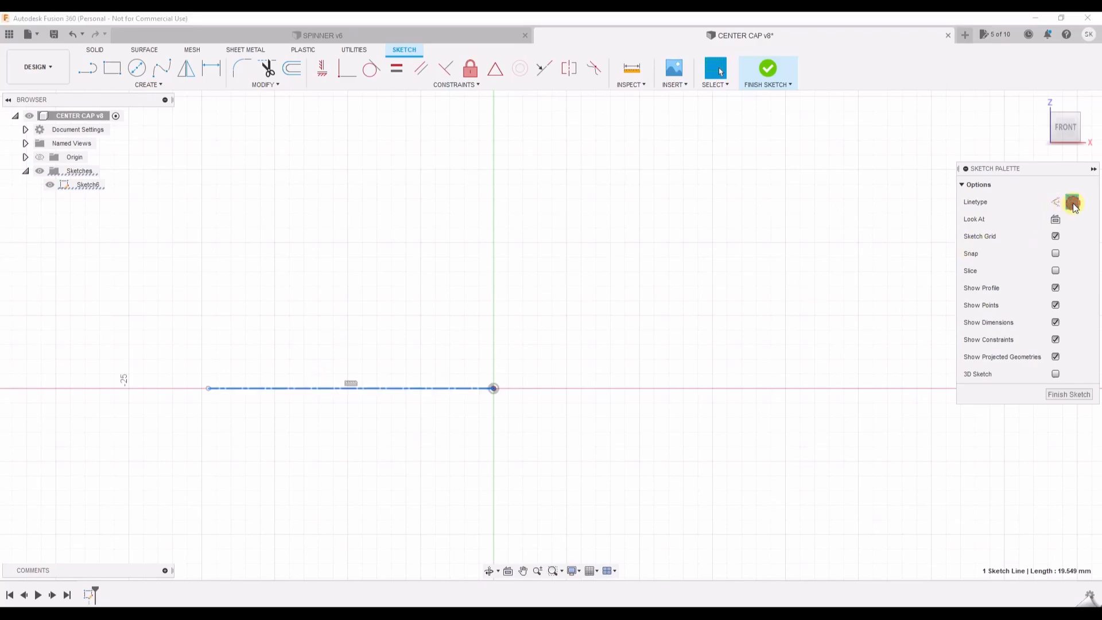
pyautogui.click(1069, 394)
# Reopen the sketch and draw the pin's outline from above the origin: a horizontal top edge, a vertical end and a base line along the centerline.
pyautogui.rightClick(81, 184)
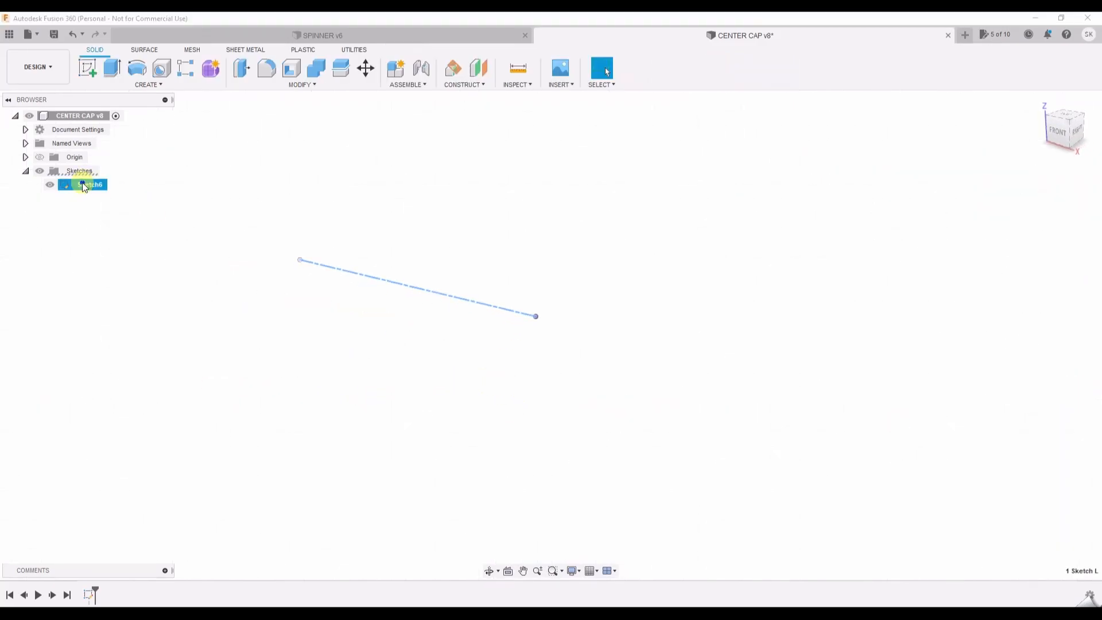
pyautogui.click(111, 219)
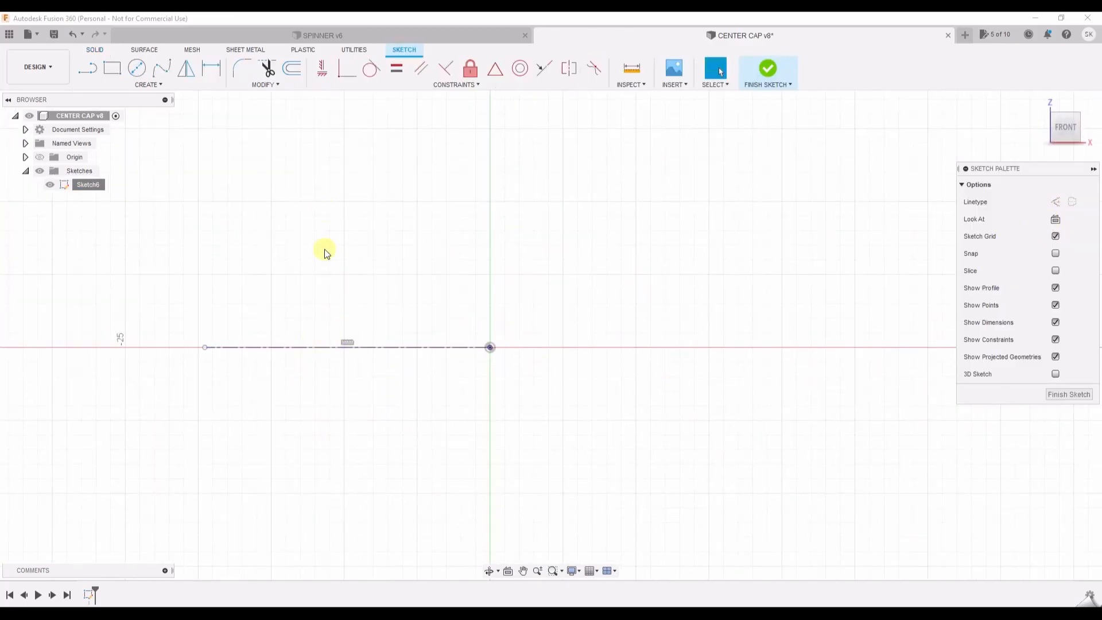
pyautogui.click(97, 74)
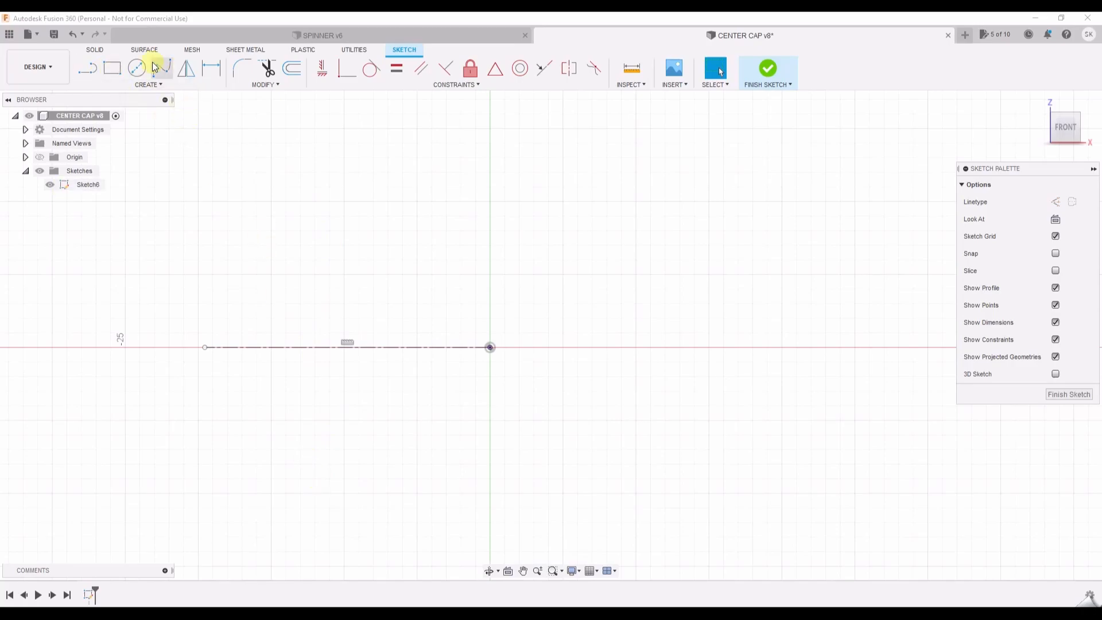
pyautogui.click(87, 68)
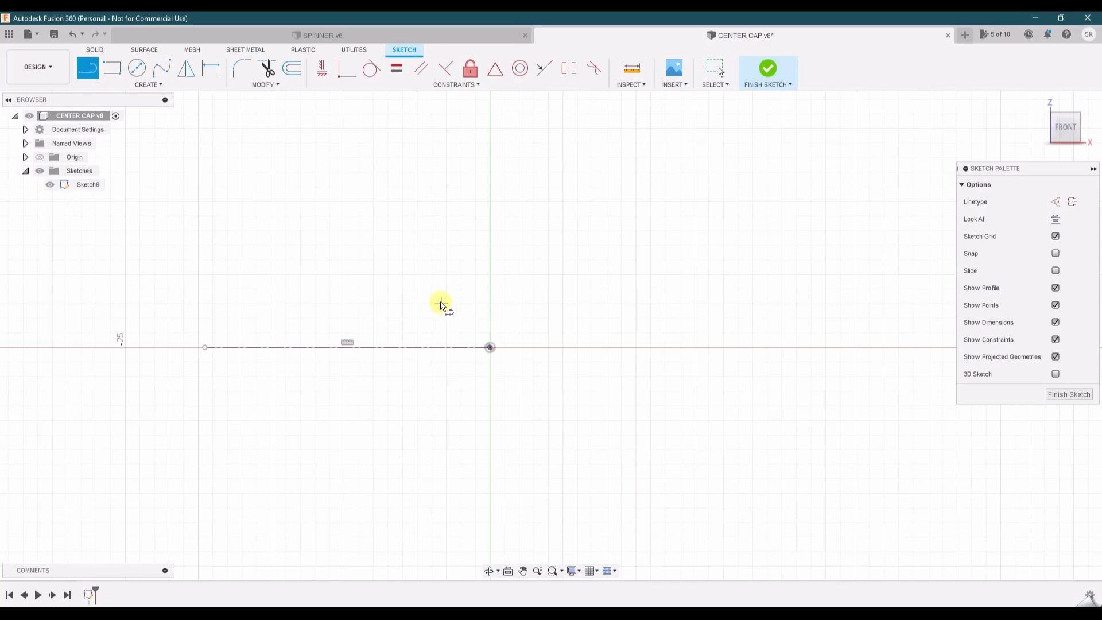
pyautogui.click(491, 347)
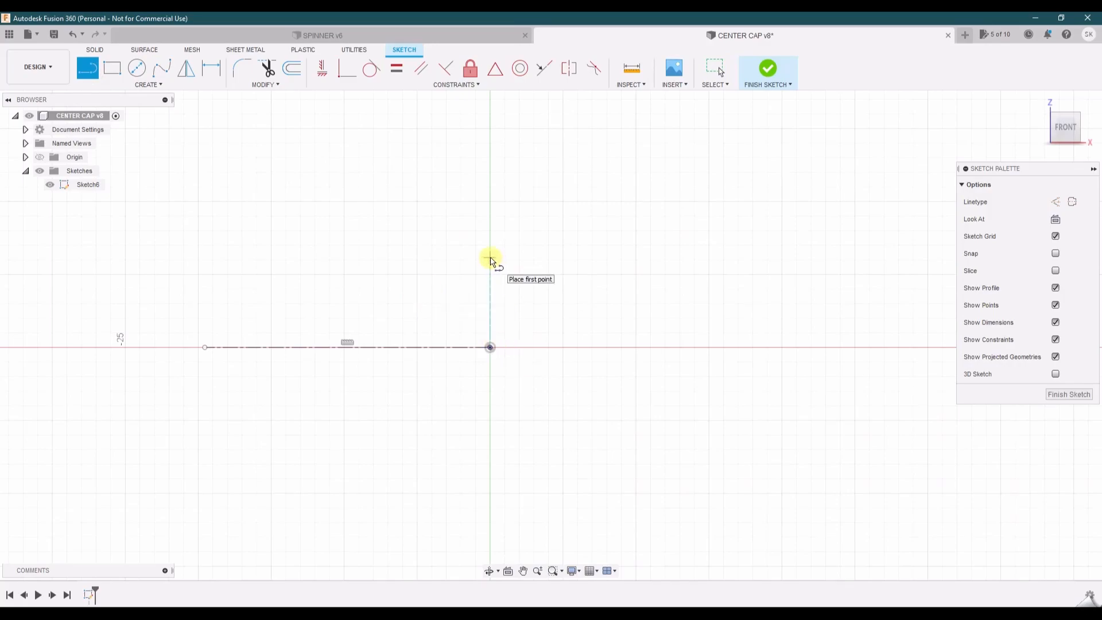
pyautogui.click(490, 257)
pyautogui.click(636, 257)
pyautogui.click(637, 347)
pyautogui.doubleClick(332, 347)
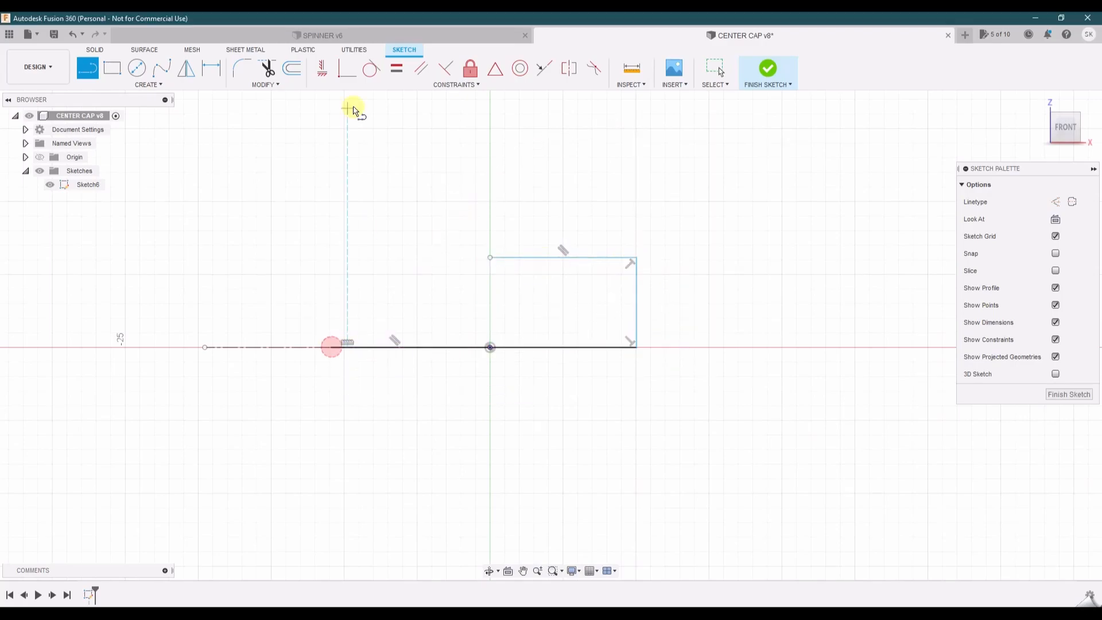
# Close the profile with a tall vertical flange about 5.2 mm wide and a step about 5.6 mm wide joined to the pin's top edge.
pyautogui.scroll(-2, 380, 143)
pyautogui.moveTo(398, 196); pyautogui.dragTo(385, 270, button='middle')
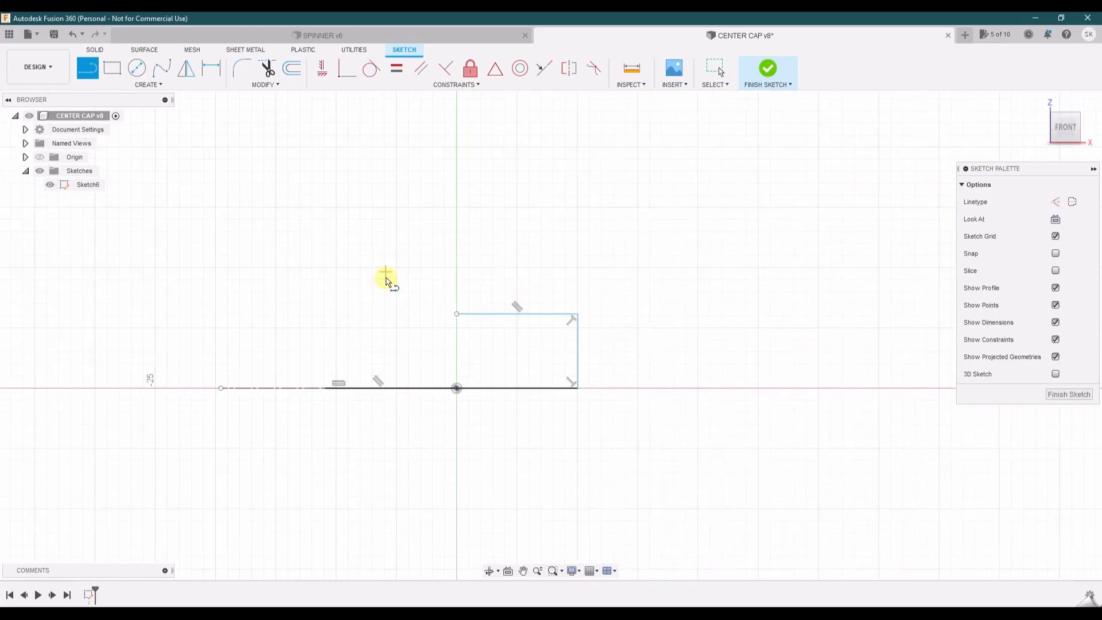
pyautogui.scroll(4, 343, 397)
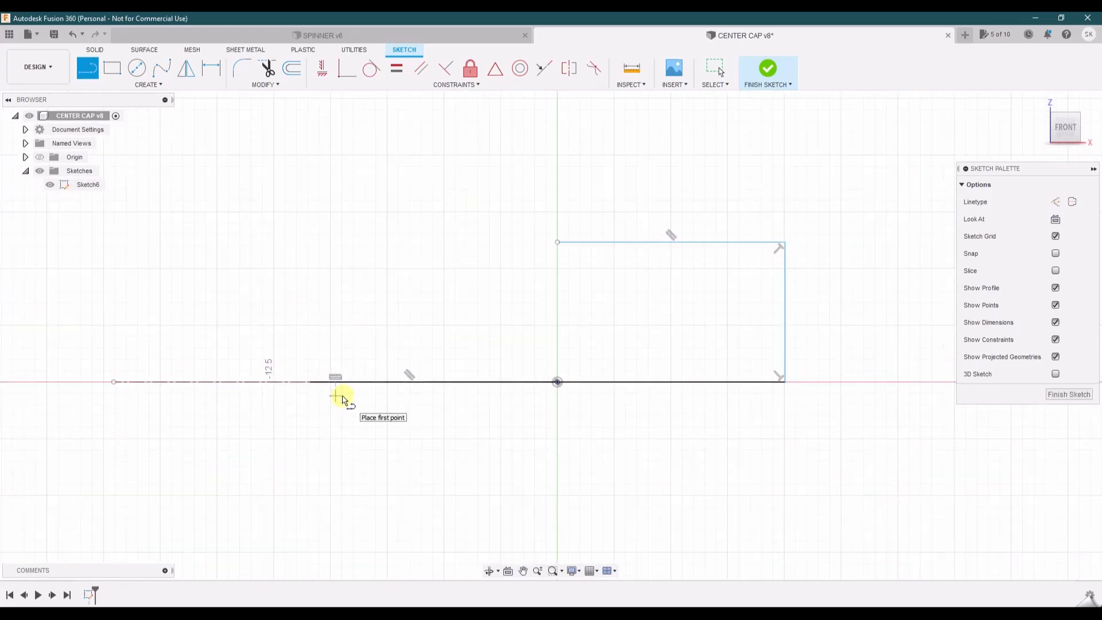
pyautogui.click(300, 378)
pyautogui.scroll(-3, 303, 173)
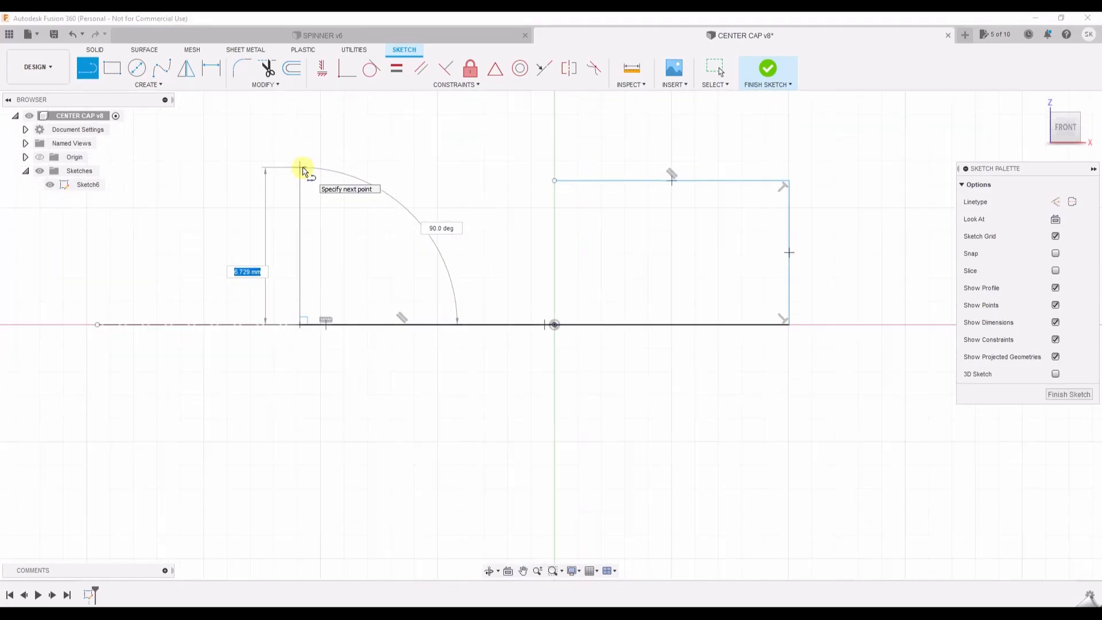
pyautogui.moveTo(324, 129); pyautogui.dragTo(267, 319, button='middle')
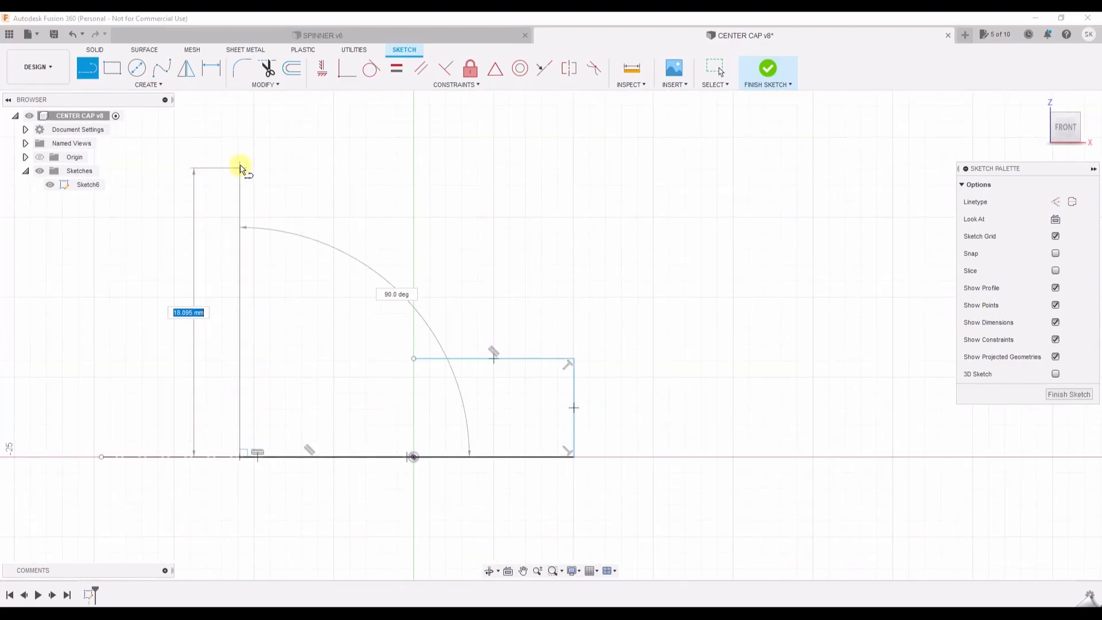
pyautogui.click(241, 124)
pyautogui.click(323, 124)
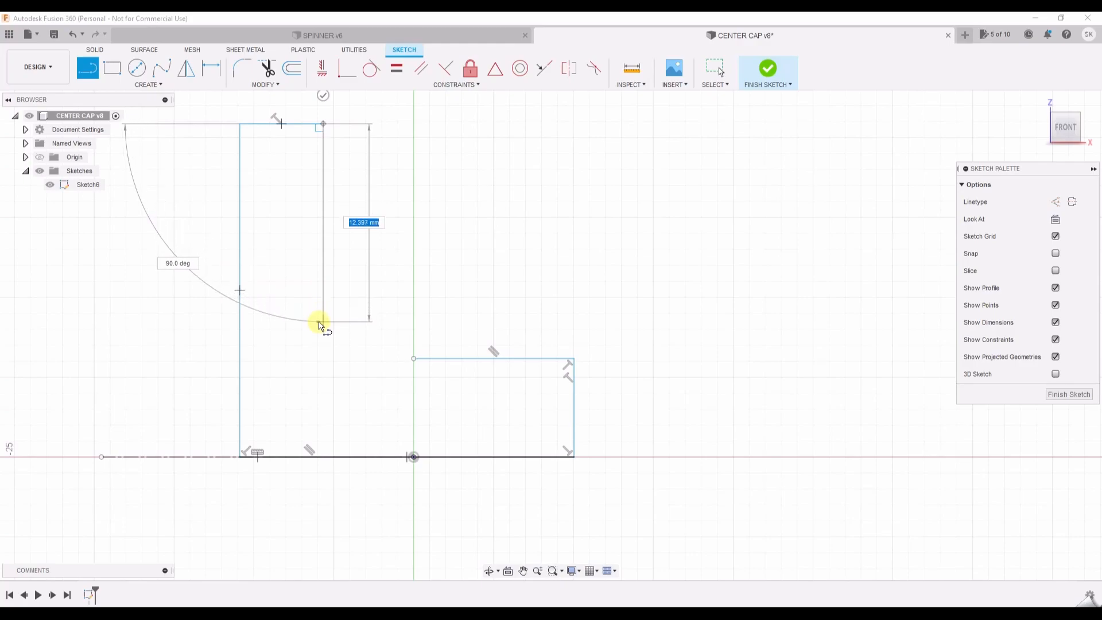
pyautogui.click(322, 342)
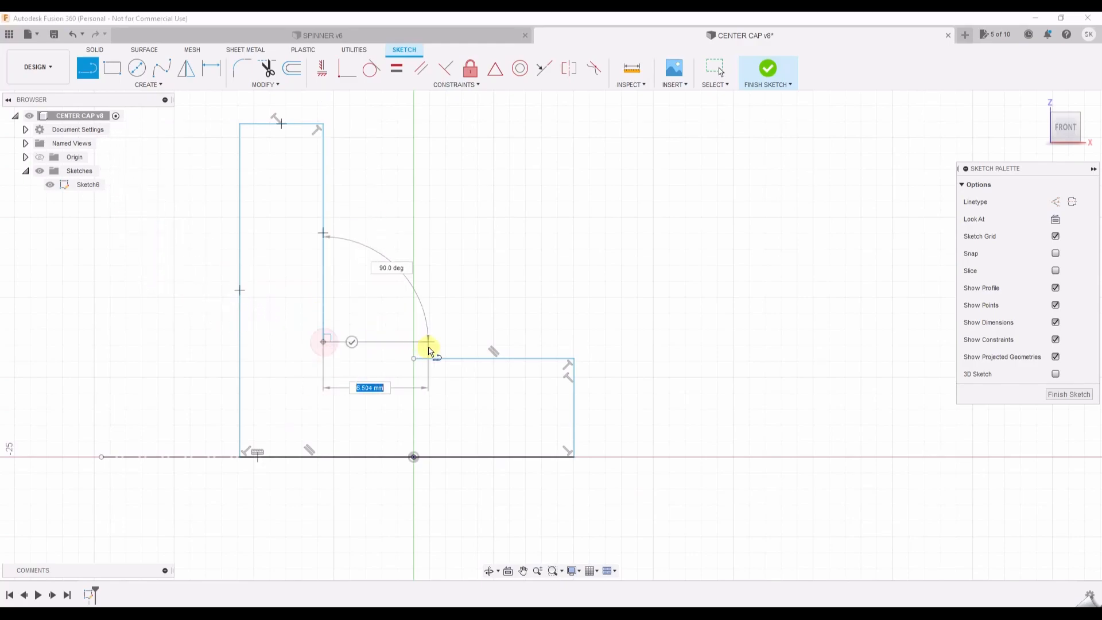
pyautogui.click(414, 343)
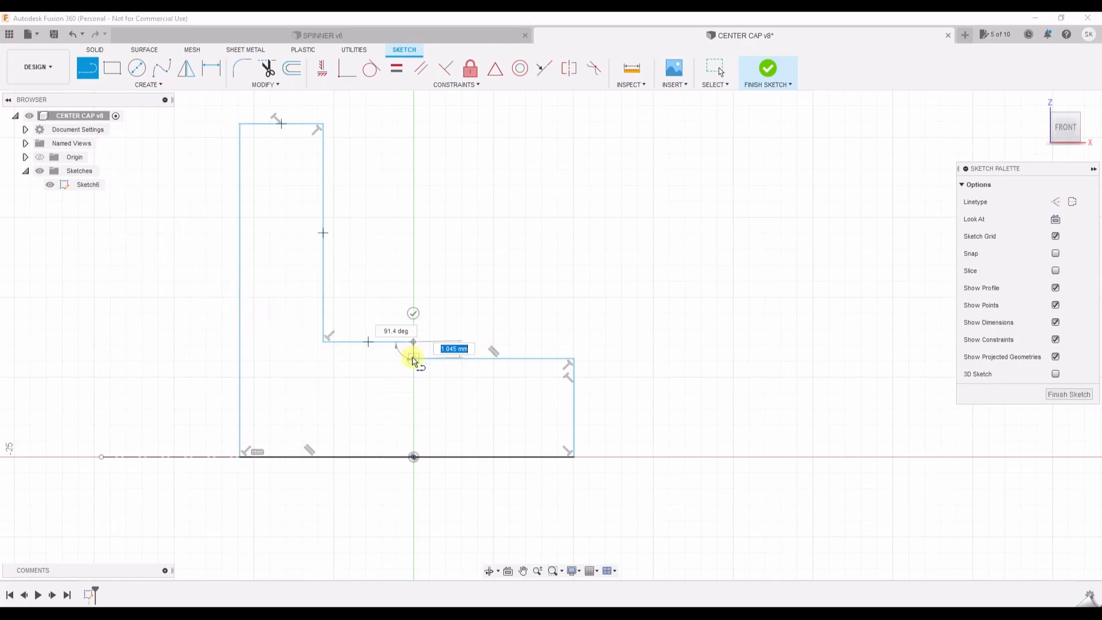
pyautogui.click(413, 358)
pyautogui.press('Escape')
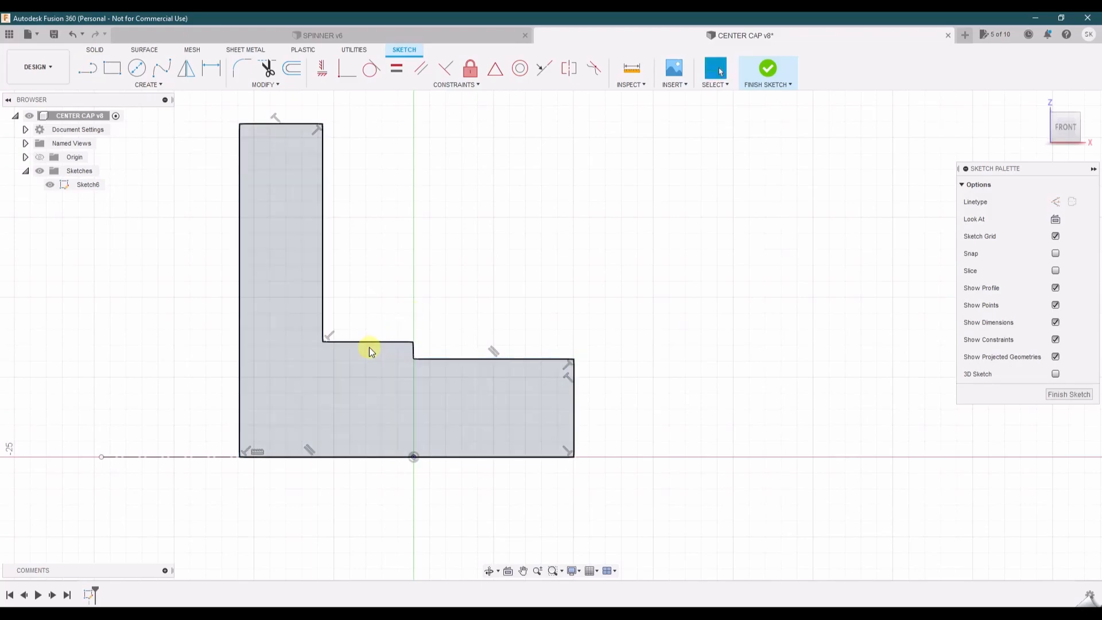
# Dimension the top edge of the tall flange and set its width to 2 mm.
pyautogui.moveTo(467, 437); pyautogui.dragTo(492, 399, button='middle')
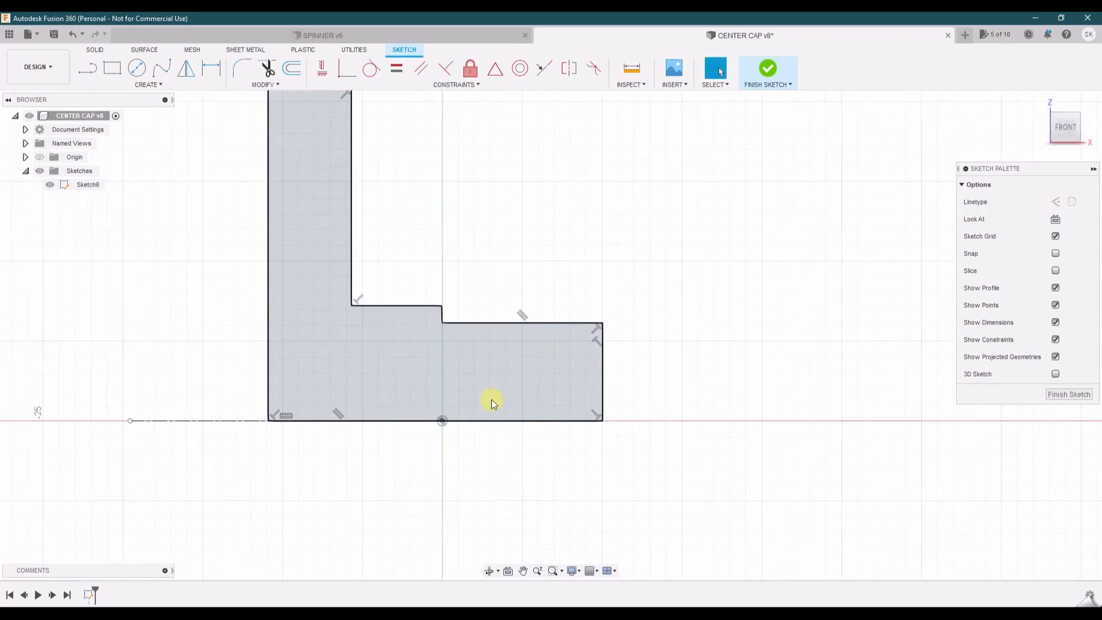
pyautogui.click(492, 398)
pyautogui.click(212, 69)
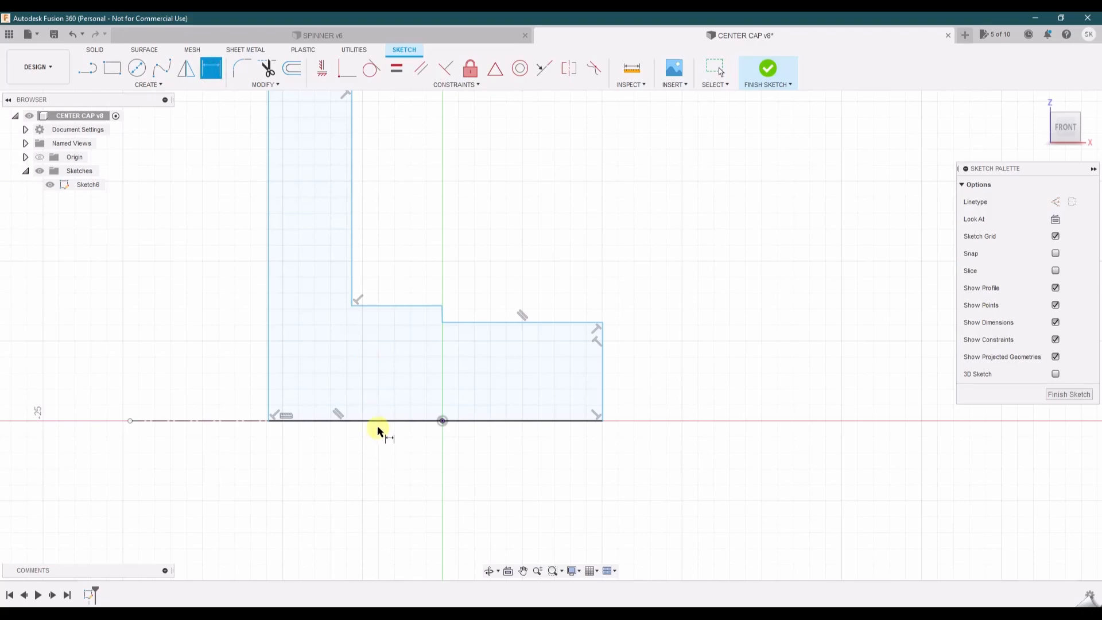
pyautogui.moveTo(369, 299); pyautogui.dragTo(399, 459, button='middle')
pyautogui.click(345, 247)
pyautogui.click(348, 201)
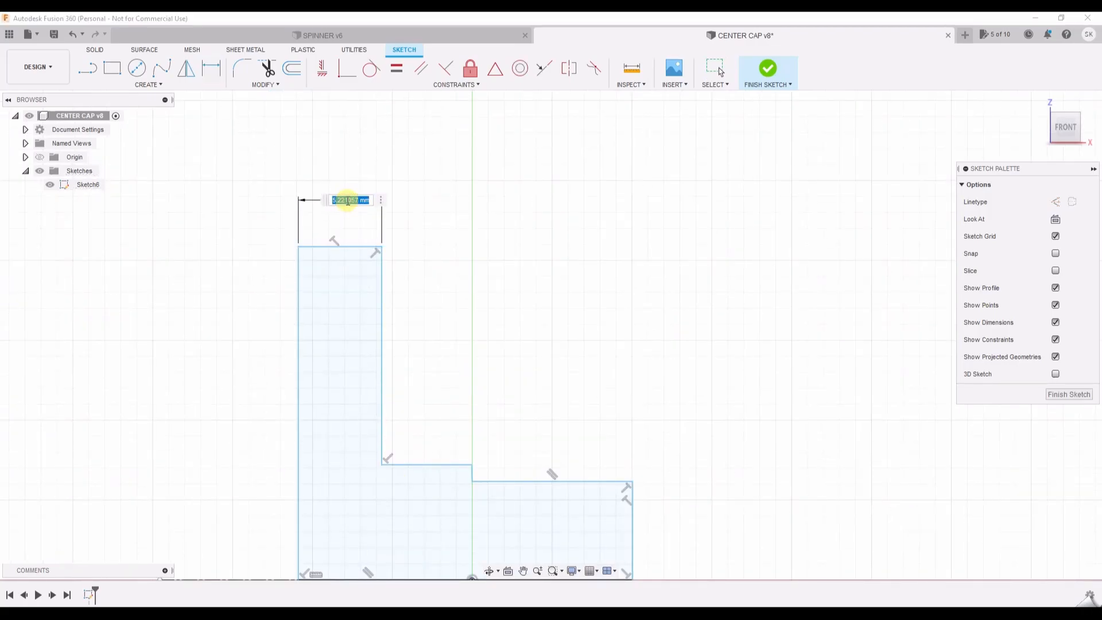
pyautogui.write('2')
pyautogui.press('Return')
# Dimension the short horizontal step beside the flange and set its width to 0.5 mm.
pyautogui.moveTo(435, 352); pyautogui.dragTo(428, 276, button='middle')
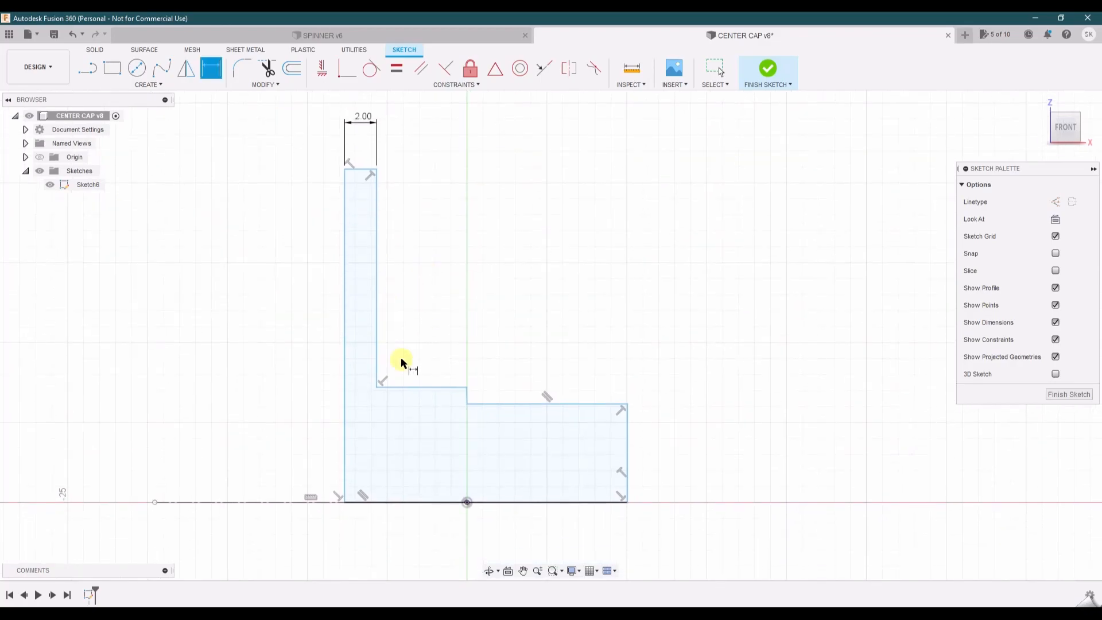
pyautogui.click(415, 389)
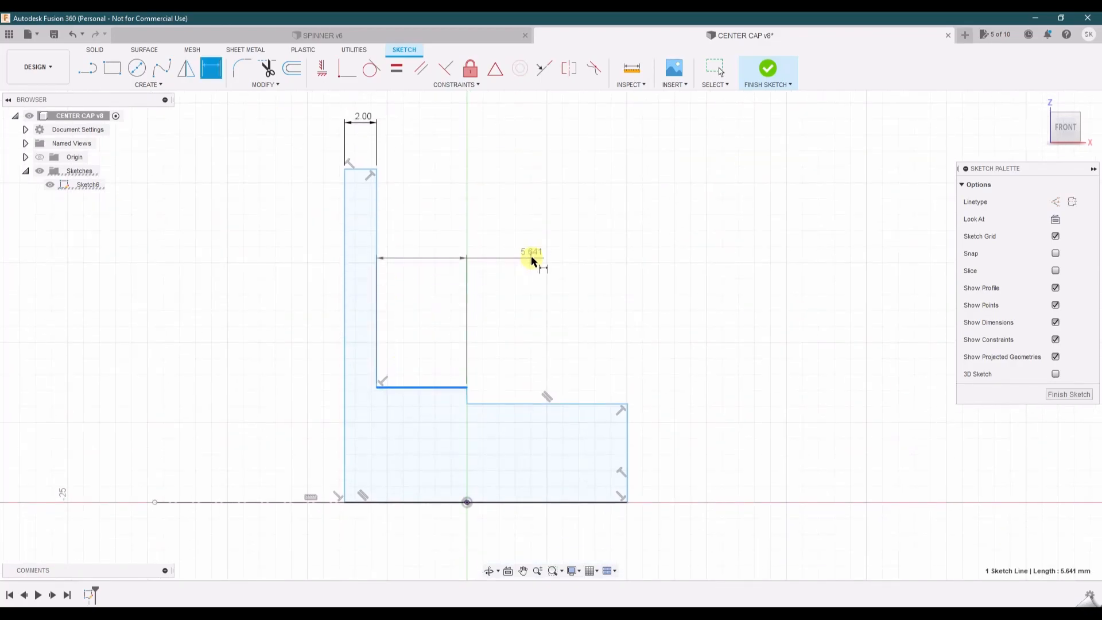
pyautogui.click(525, 256)
pyautogui.write('0.5')
pyautogui.press('Return')
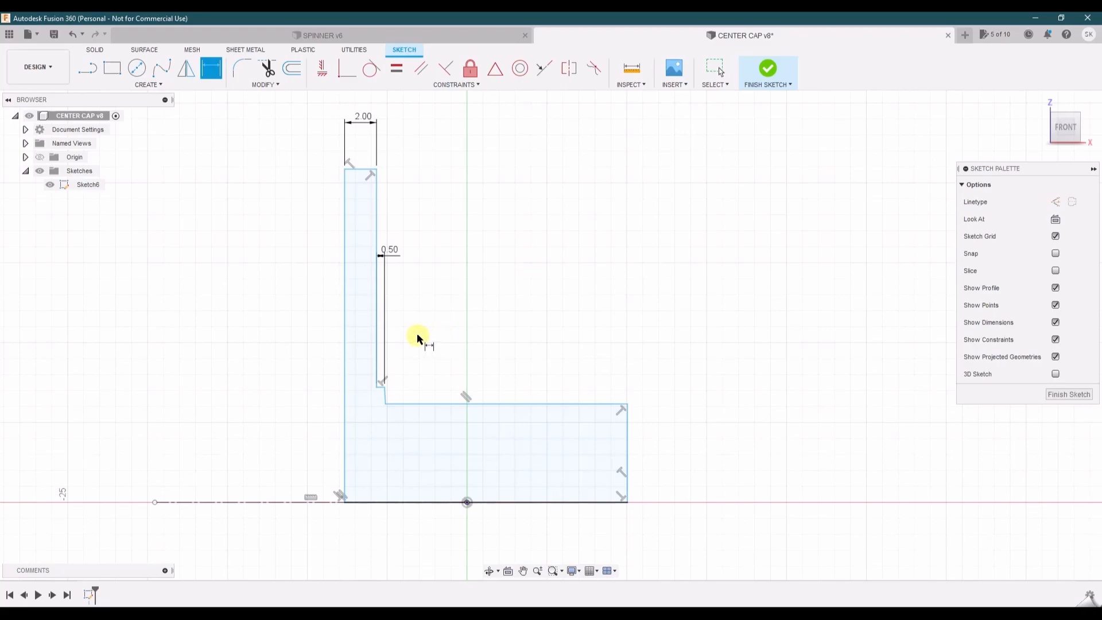
pyautogui.press('Escape')
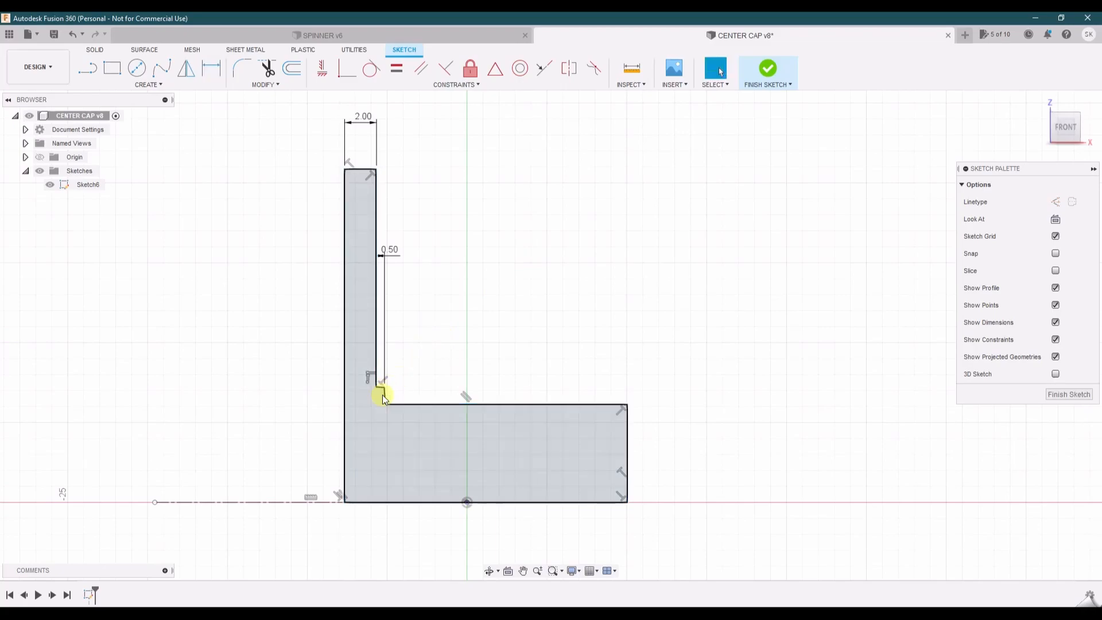
# Constrain the short step edge to vertical and move the 0.5 mm dimension up to the flange's upper end.
pyautogui.click(385, 397)
pyautogui.click(322, 68)
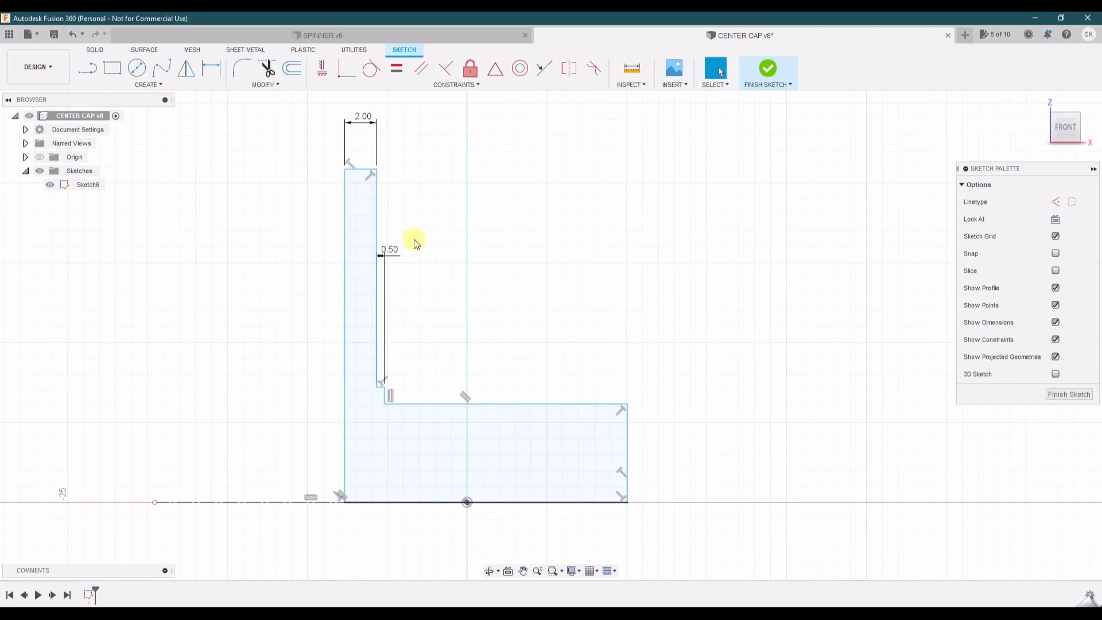
pyautogui.moveTo(392, 252); pyautogui.dragTo(444, 137)
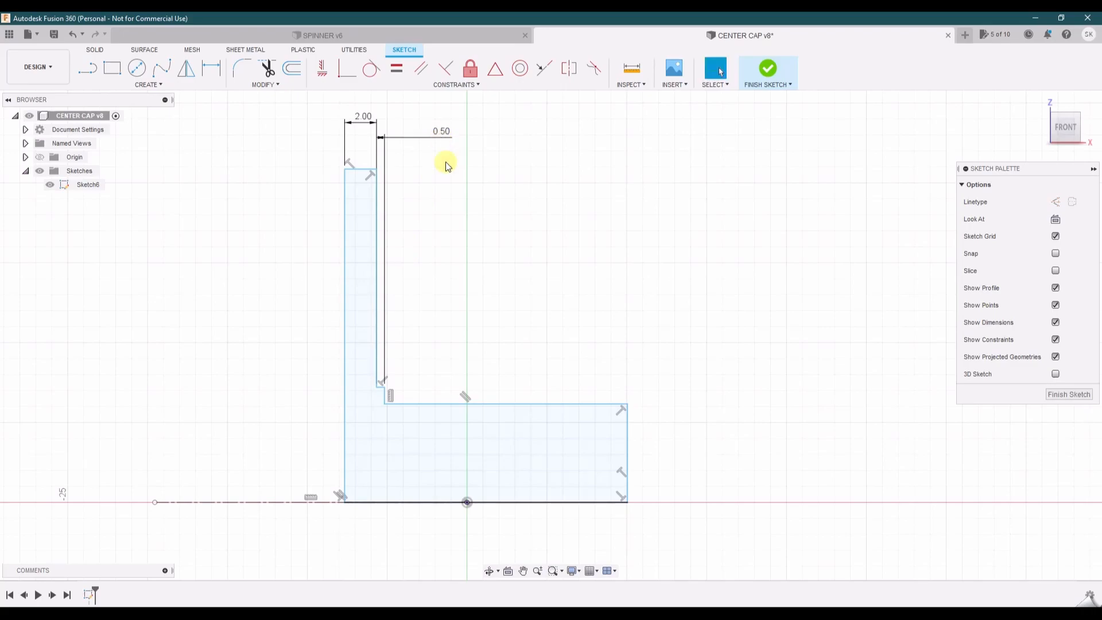
# Dimension the pin's upper horizontal edge and set its length to 5.75 mm.
pyautogui.moveTo(283, 259); pyautogui.dragTo(270, 270, button='middle')
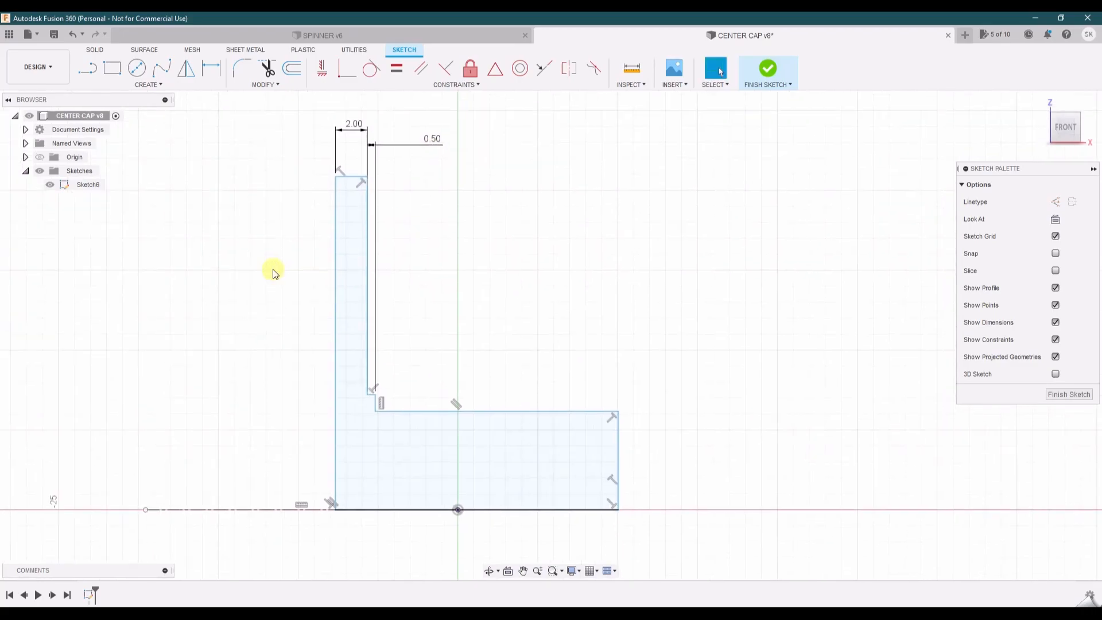
pyautogui.click(211, 68)
pyautogui.click(432, 412)
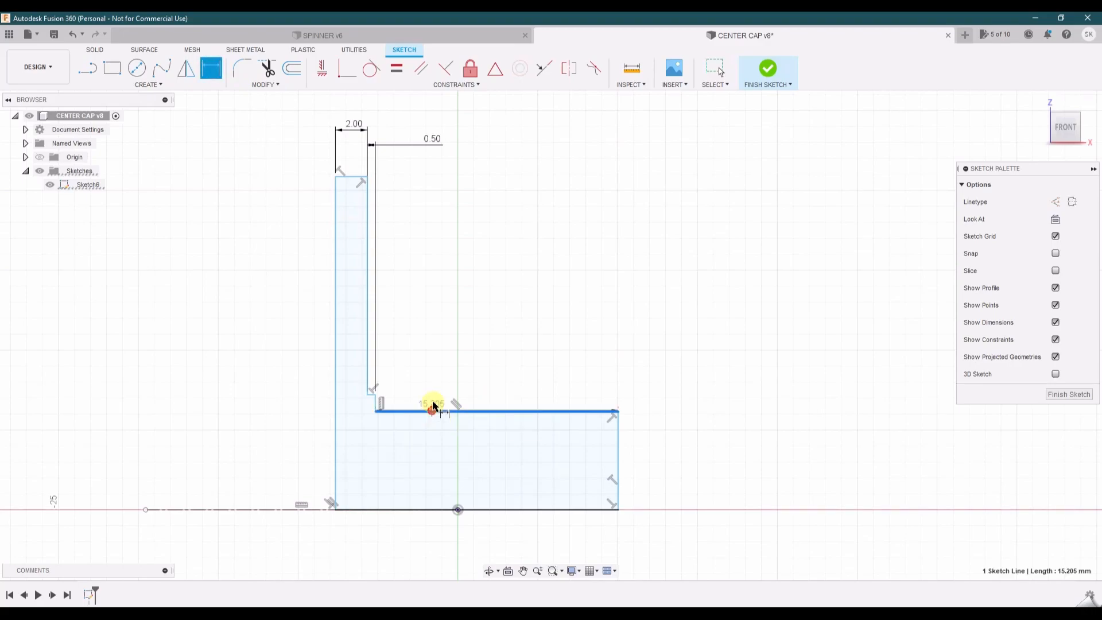
pyautogui.click(431, 296)
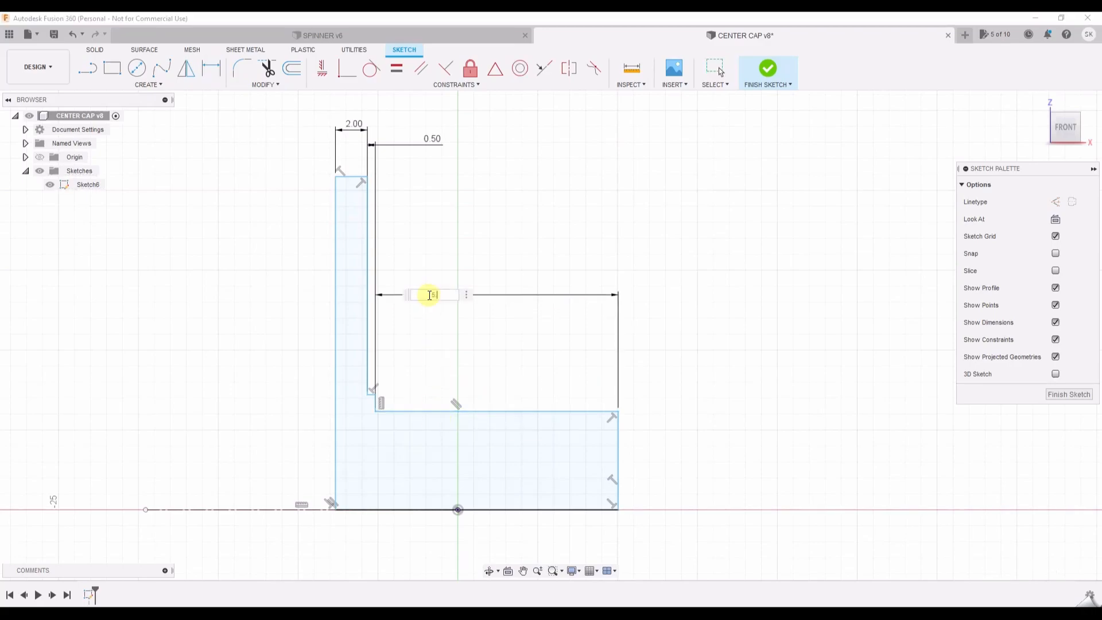
pyautogui.press('Return')
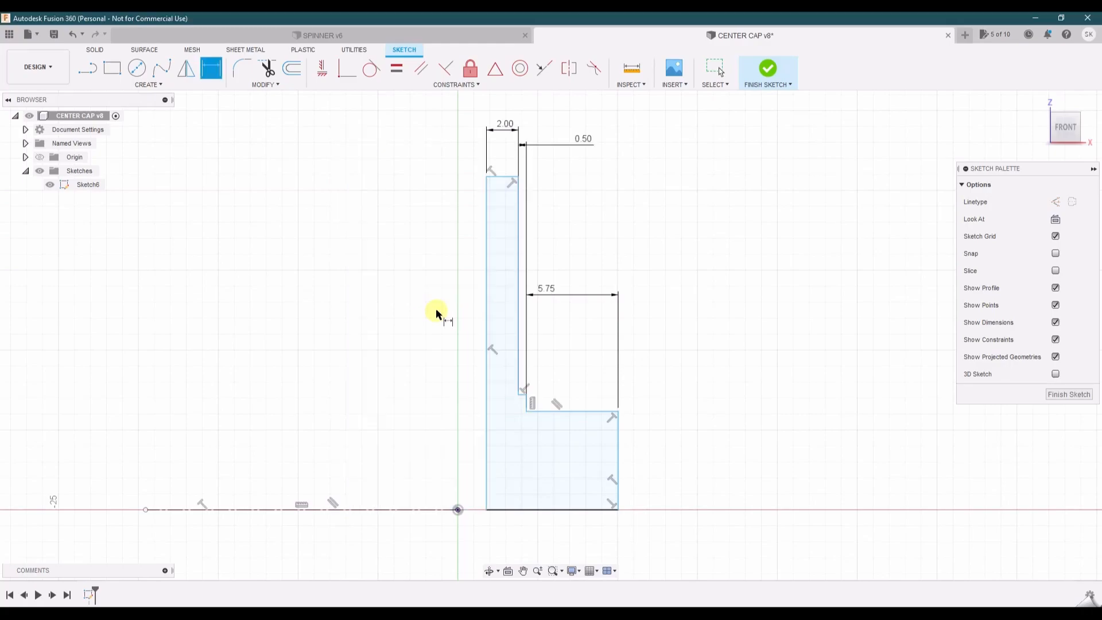
pyautogui.press('Escape')
# Shift the profile back over the origin and align the step-to-pin inner corner vertically with the origin.
pyautogui.moveTo(486, 511)
pyautogui.mouseDown()
pyautogui.moveTo(381, 505)
pyautogui.moveTo(402, 510)
pyautogui.mouseUp()
pyautogui.click(443, 411)
pyautogui.keyDown('ctrl'); pyautogui.click(458, 509); pyautogui.keyUp('ctrl')
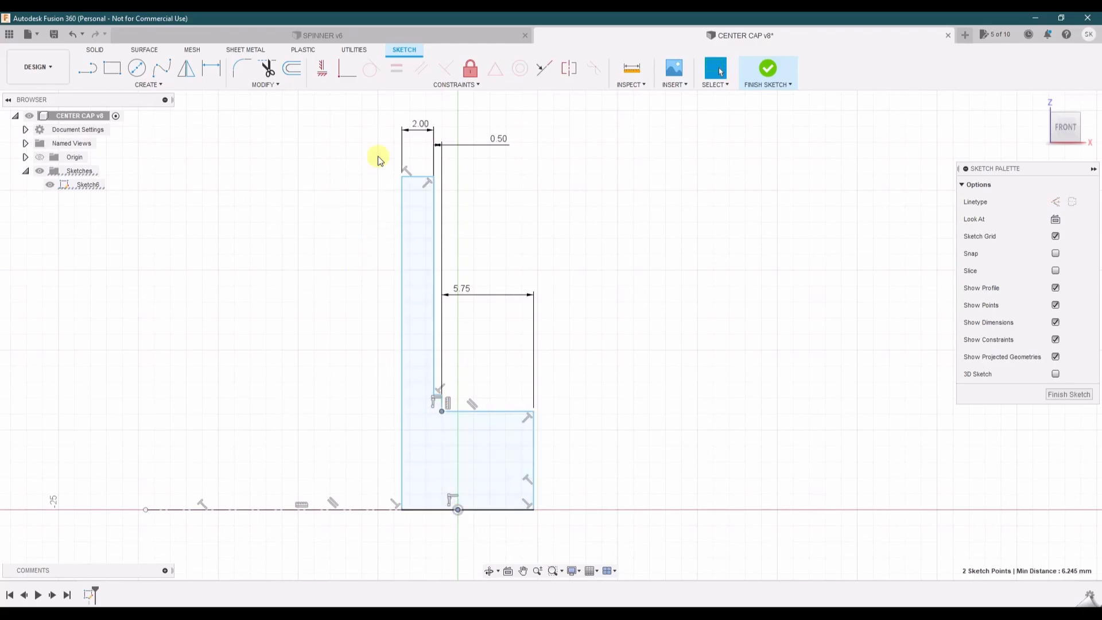
pyautogui.click(323, 68)
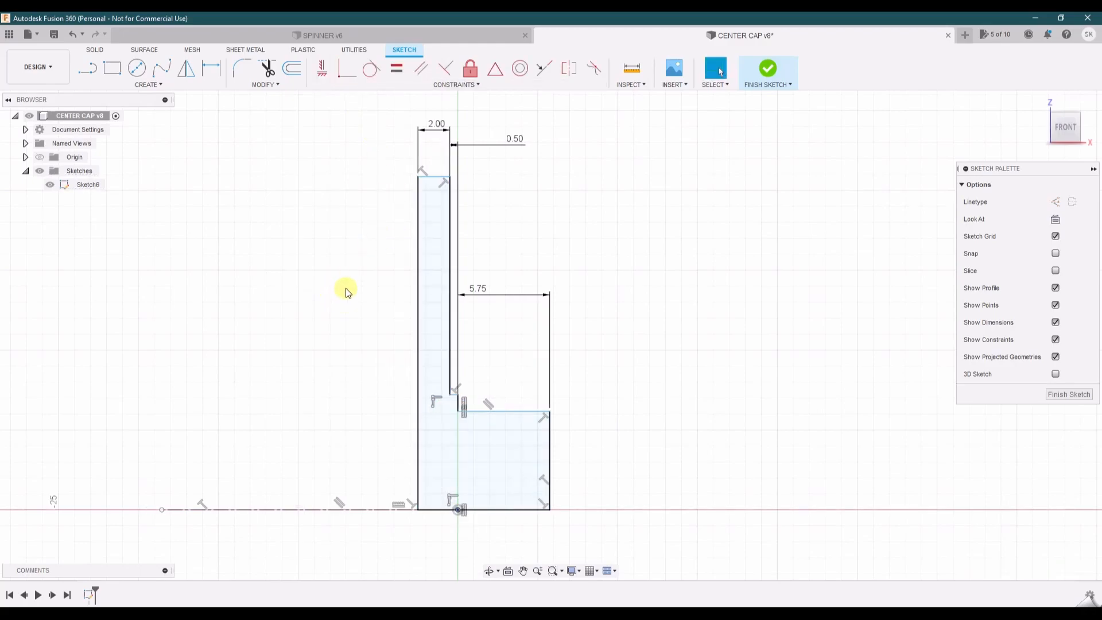
# Dimension the pin's upper edge against the centerline as a diameter of 7.5 mm.
pyautogui.moveTo(368, 381); pyautogui.dragTo(344, 292, button='middle')
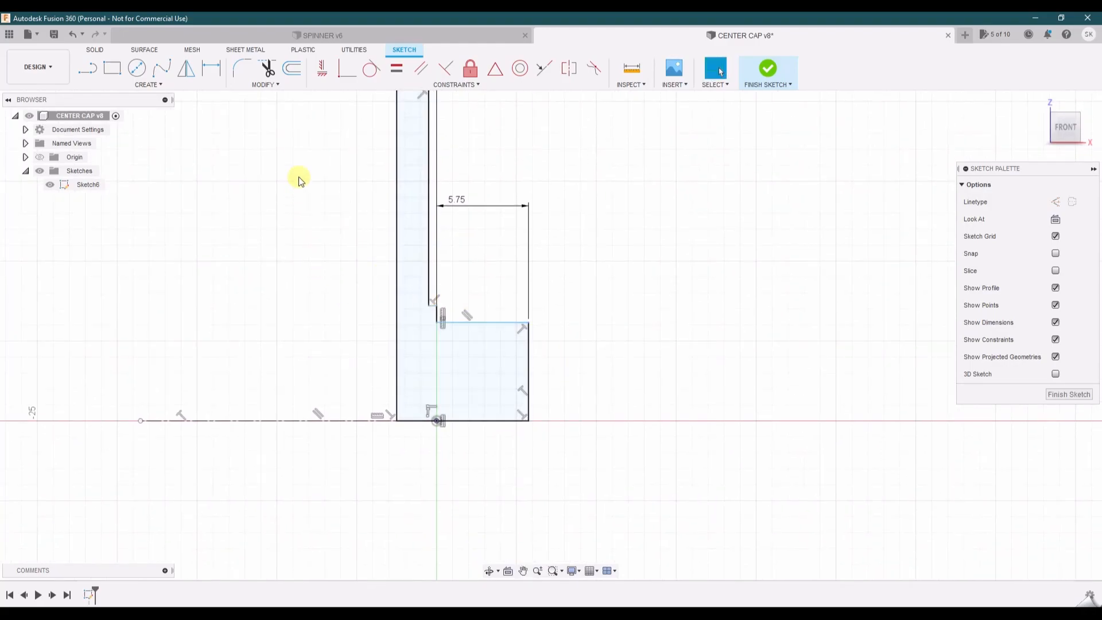
pyautogui.click(211, 68)
pyautogui.click(499, 323)
pyautogui.click(298, 422)
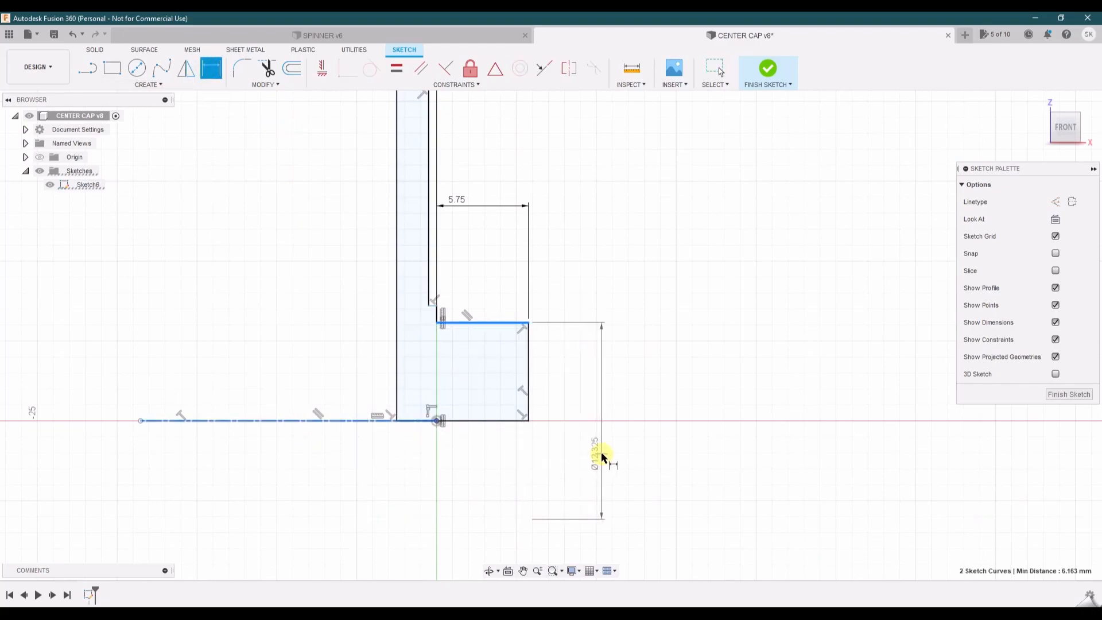
pyautogui.click(604, 451)
pyautogui.write('7.5')
pyautogui.press('Return')
pyautogui.click(447, 442)
pyautogui.press('Escape')
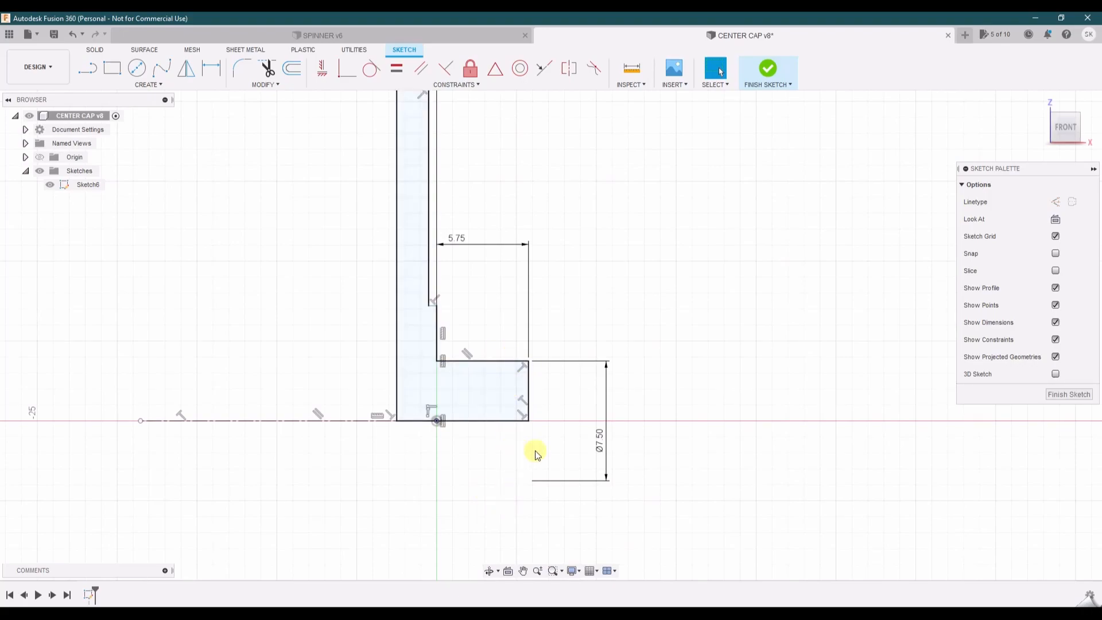
# Dimension the flange's long inner vertical edge above the step and set it to 6.675 mm.
pyautogui.moveTo(563, 449)
pyautogui.mouseDown(button='middle')
pyautogui.moveTo(585, 512)
pyautogui.moveTo(530, 437)
pyautogui.mouseUp(button='middle')
pyautogui.scroll(-1, 562, 487)
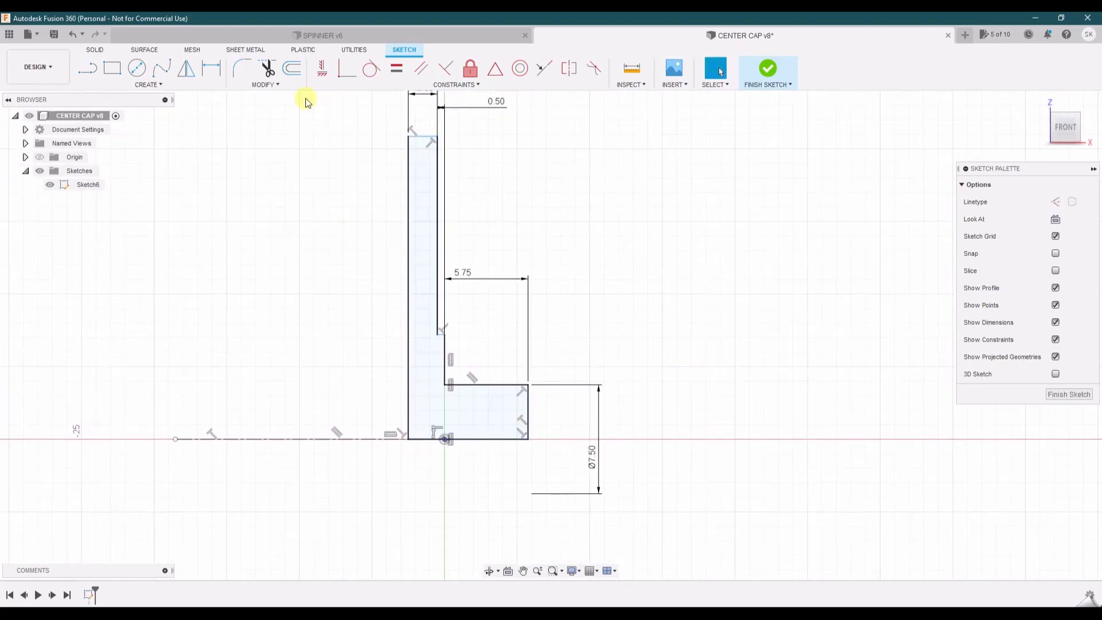
pyautogui.click(211, 68)
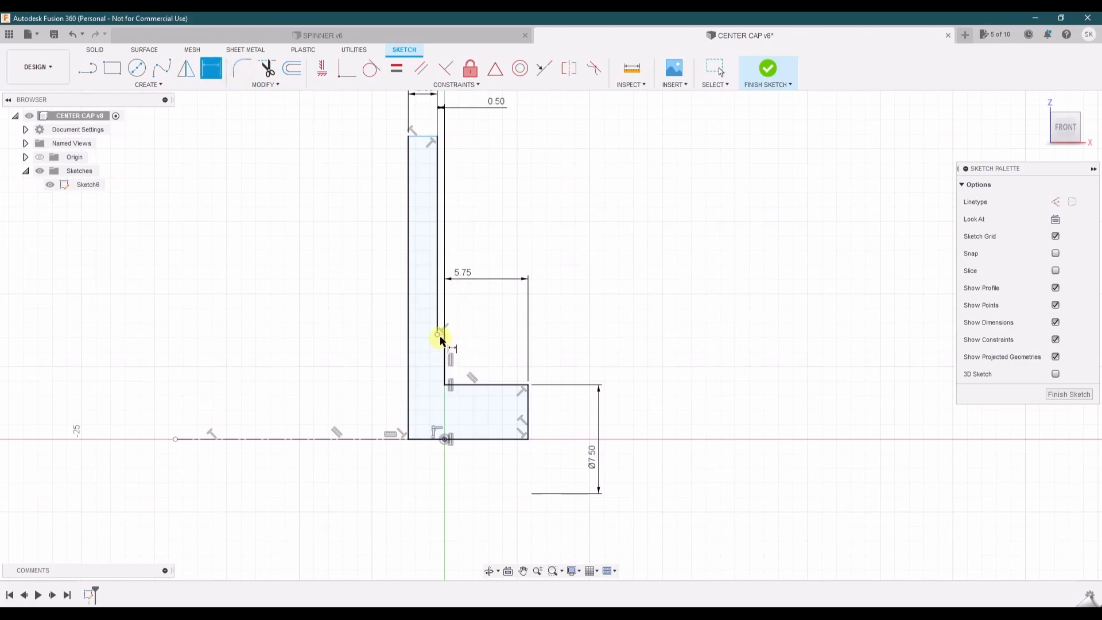
pyautogui.click(439, 235)
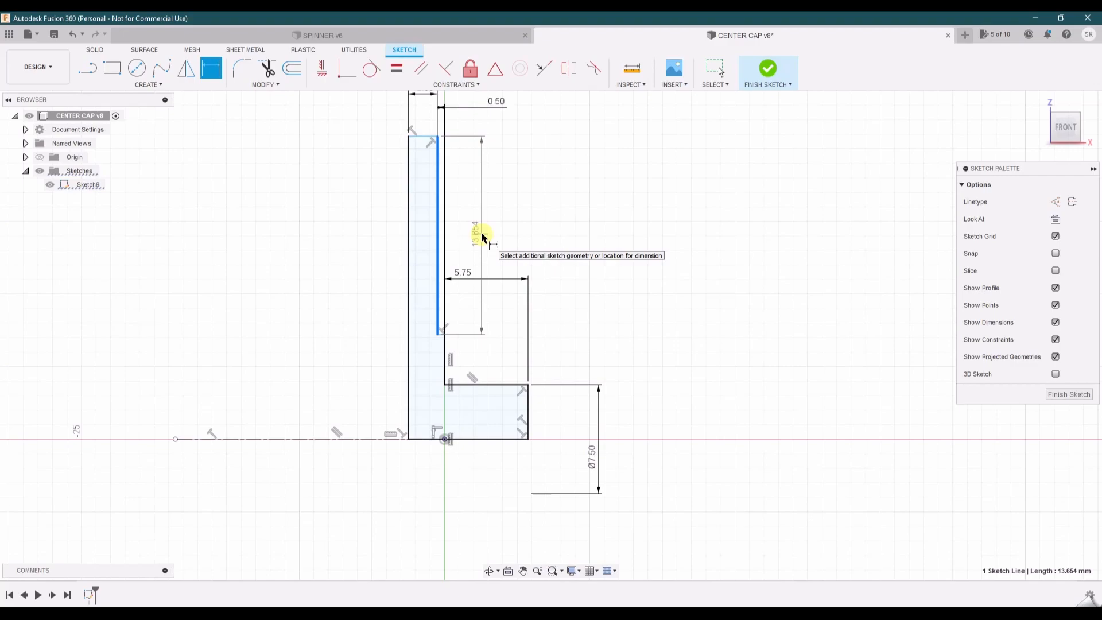
pyautogui.click(483, 236)
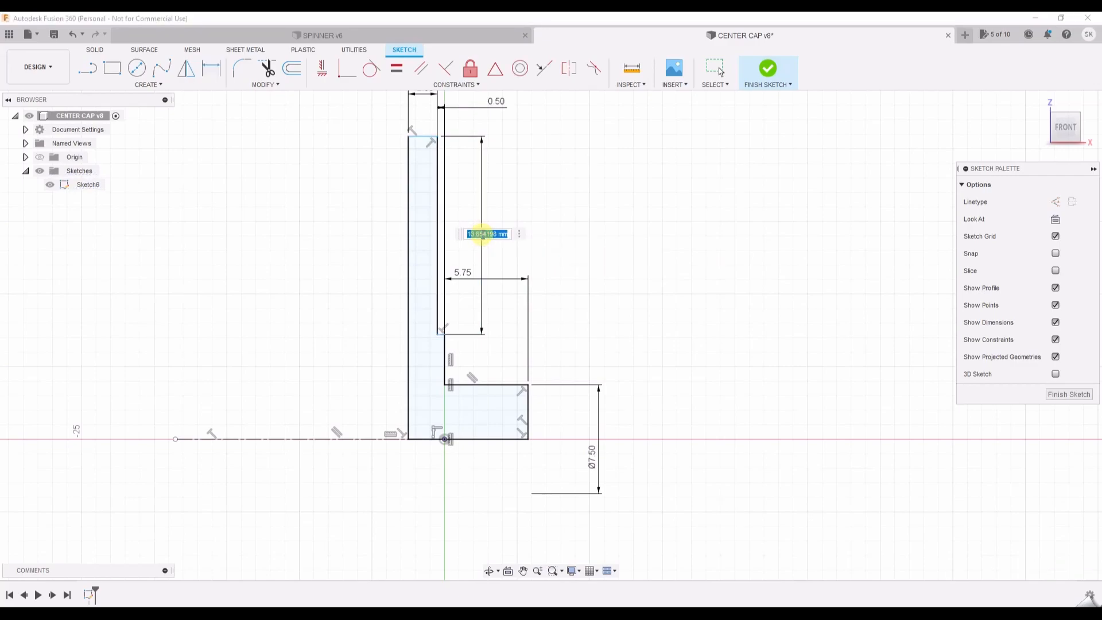
pyautogui.write('6.675')
pyautogui.press('Return')
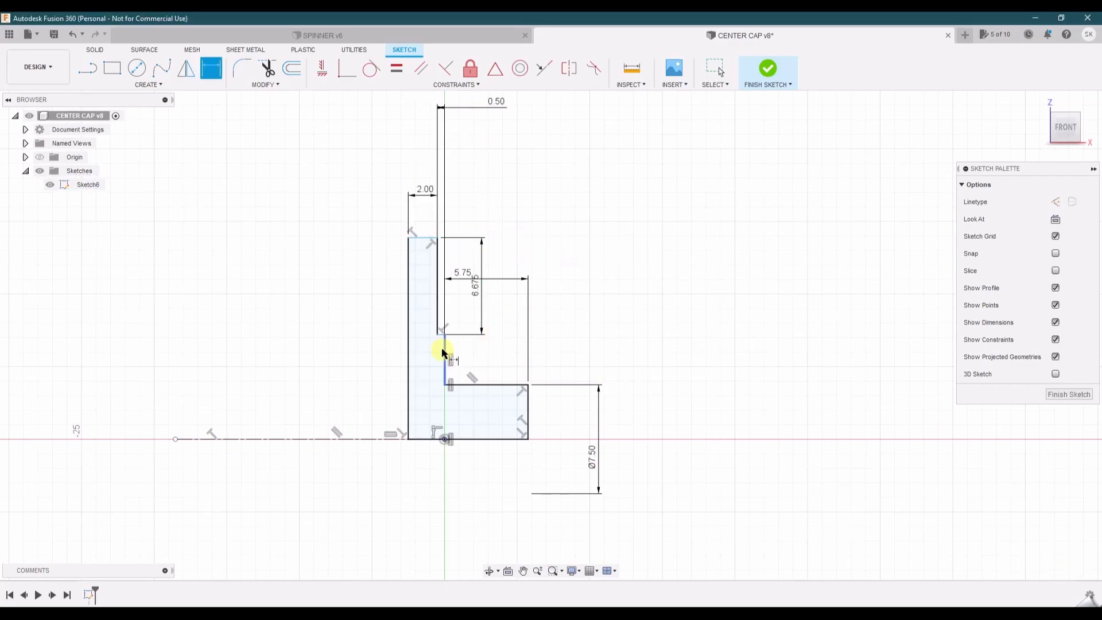
pyautogui.press('Escape')
# Dimension the flange's top edge against the centerline as a diameter of 24 mm.
pyautogui.press('d')
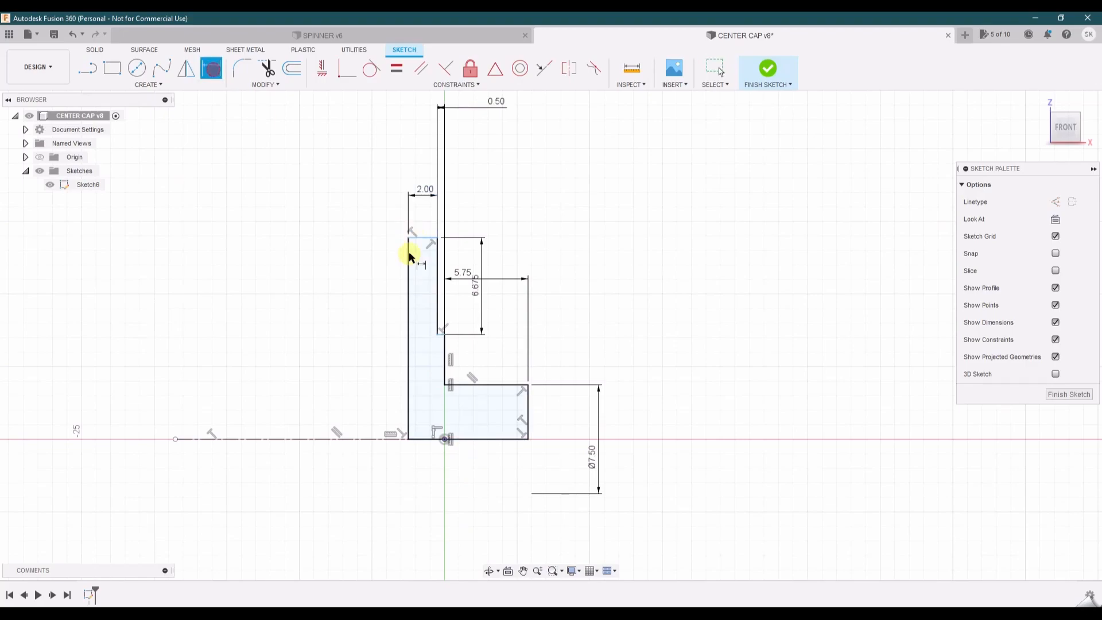
pyautogui.click(421, 237)
pyautogui.click(320, 441)
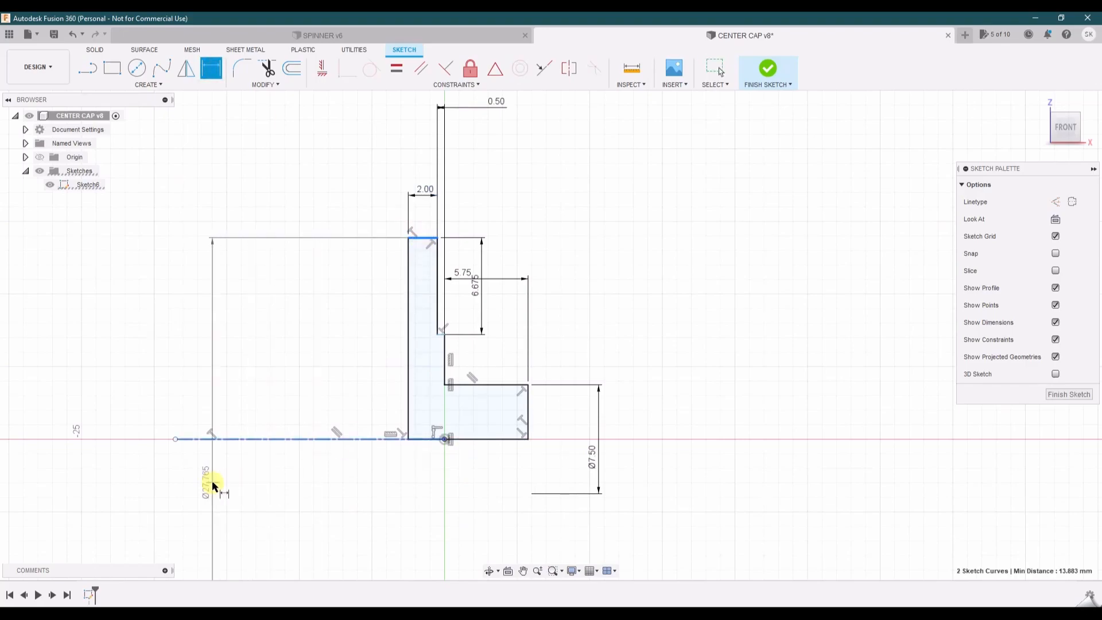
pyautogui.click(213, 482)
pyautogui.write('24')
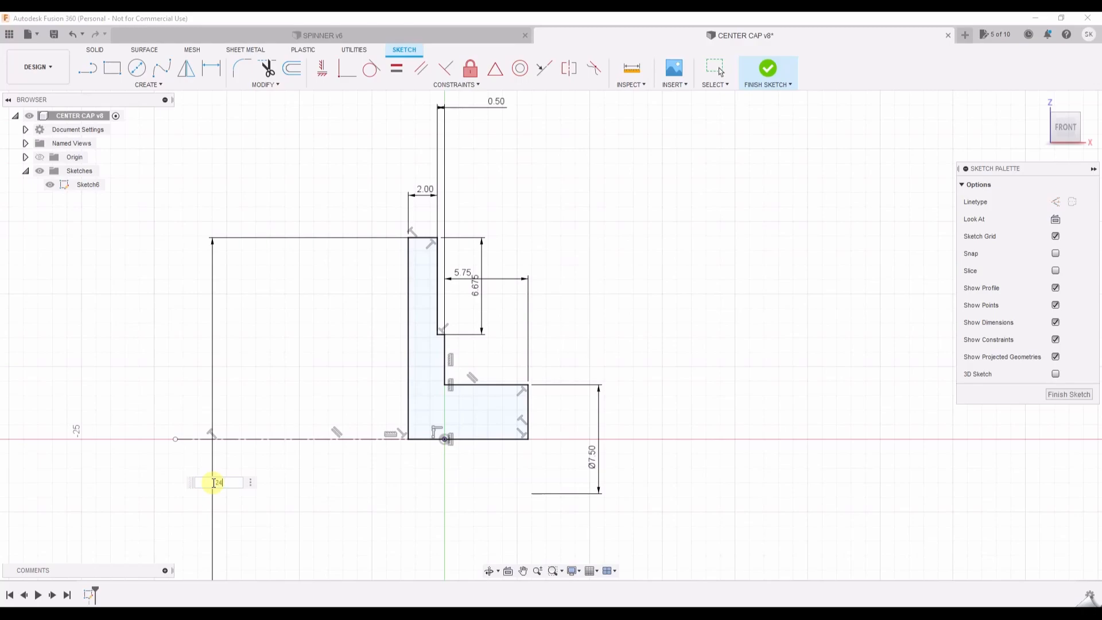
pyautogui.press('Return')
pyautogui.press('Escape')
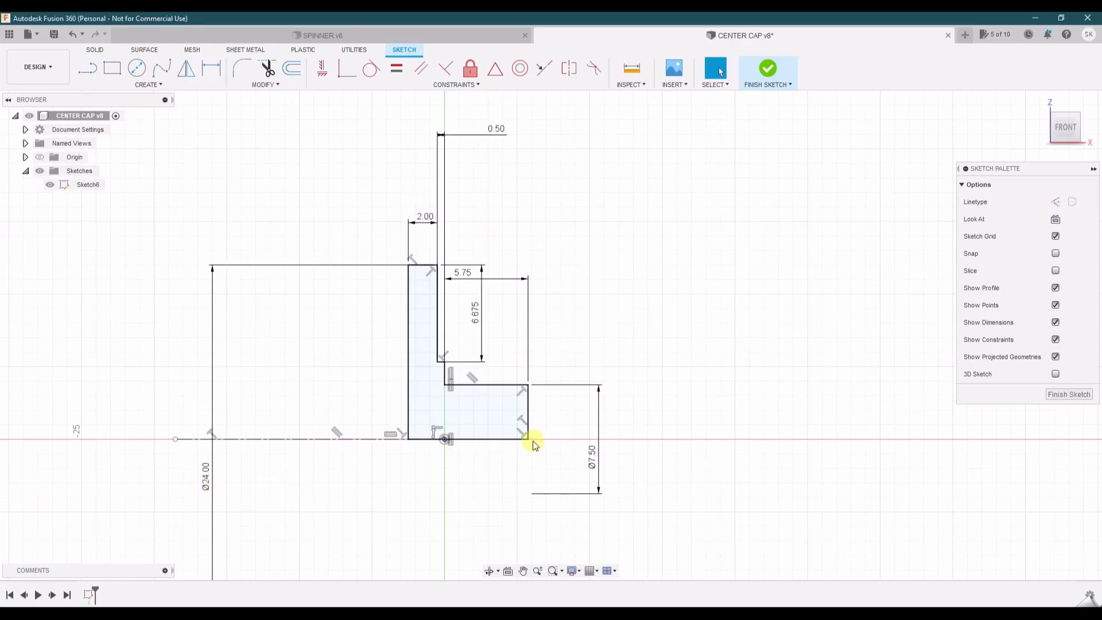
# Rearrange the 0.5, 2 and 6.675 mm dimensions around the profile so they no longer crowd each other.
pyautogui.click(463, 384)
pyautogui.click(360, 313)
pyautogui.moveTo(495, 130); pyautogui.dragTo(506, 238)
pyautogui.moveTo(419, 215); pyautogui.dragTo(356, 242)
pyautogui.click(568, 255)
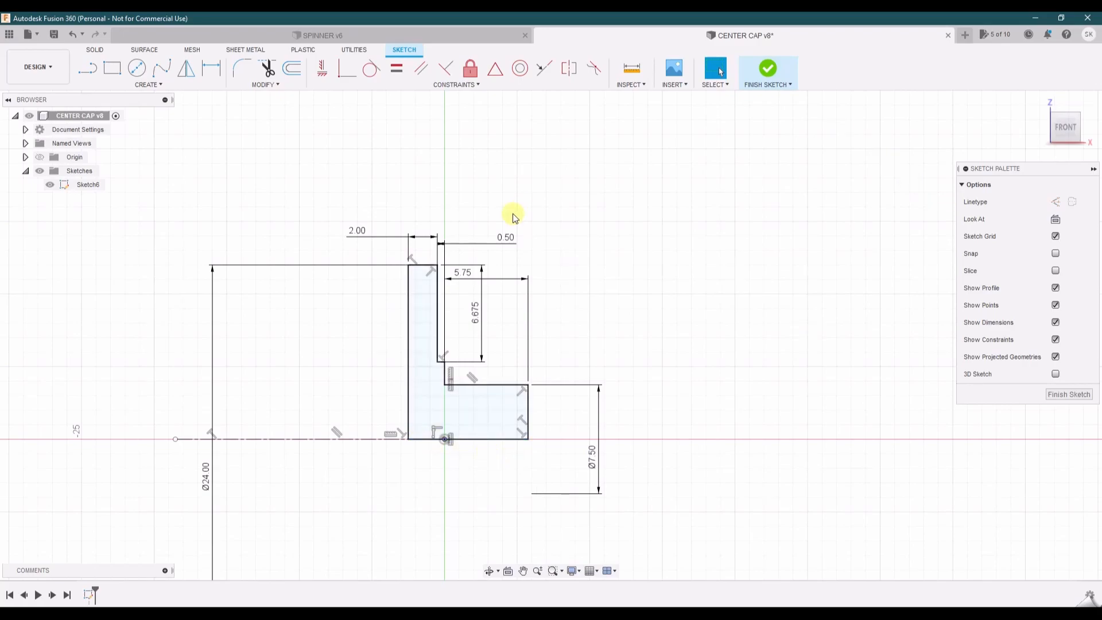
pyautogui.moveTo(481, 324); pyautogui.dragTo(581, 315)
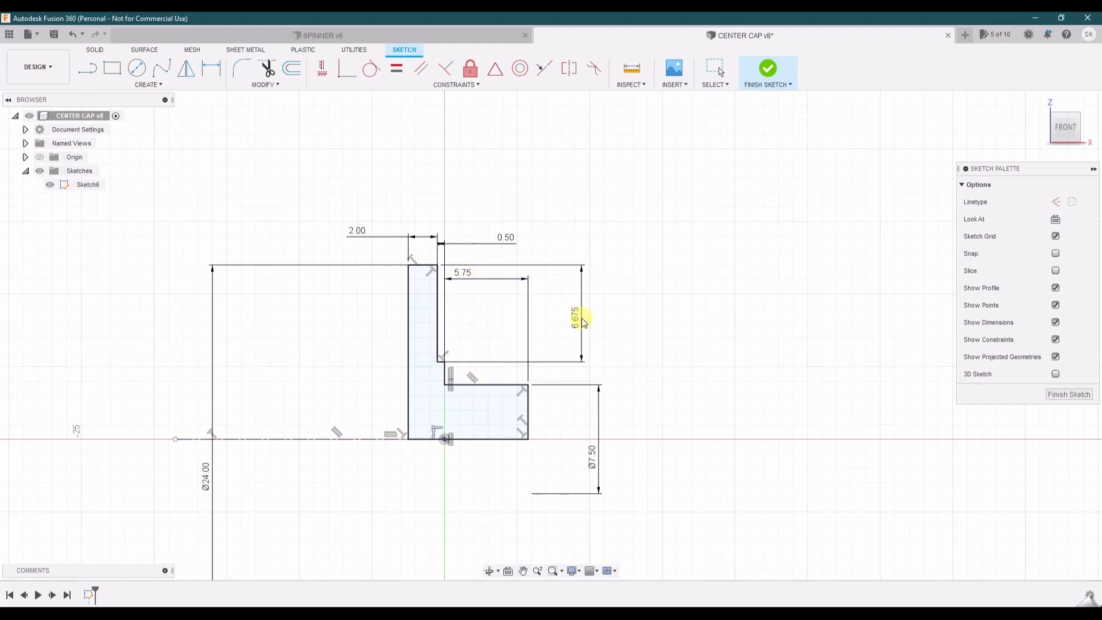
pyautogui.moveTo(504, 239); pyautogui.dragTo(513, 222)
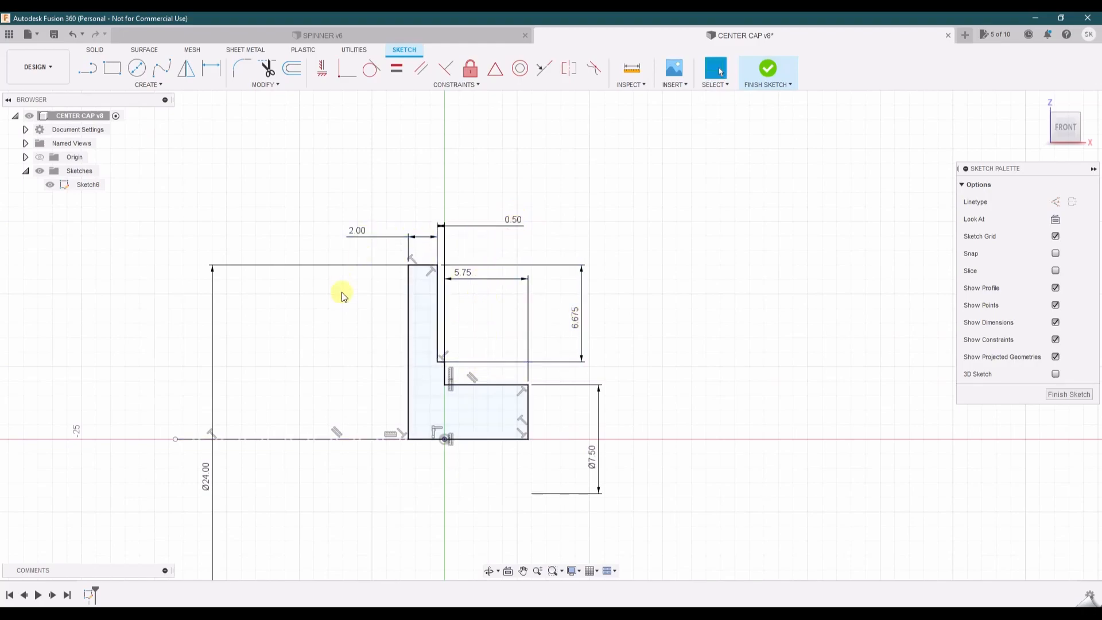
# Shorten the construction centerline and move the 24 mm diameter dimension closer to the flange.
pyautogui.moveTo(175, 440); pyautogui.dragTo(303, 439)
pyautogui.moveTo(453, 457); pyautogui.dragTo(595, 457)
pyautogui.moveTo(207, 482); pyautogui.dragTo(283, 361)
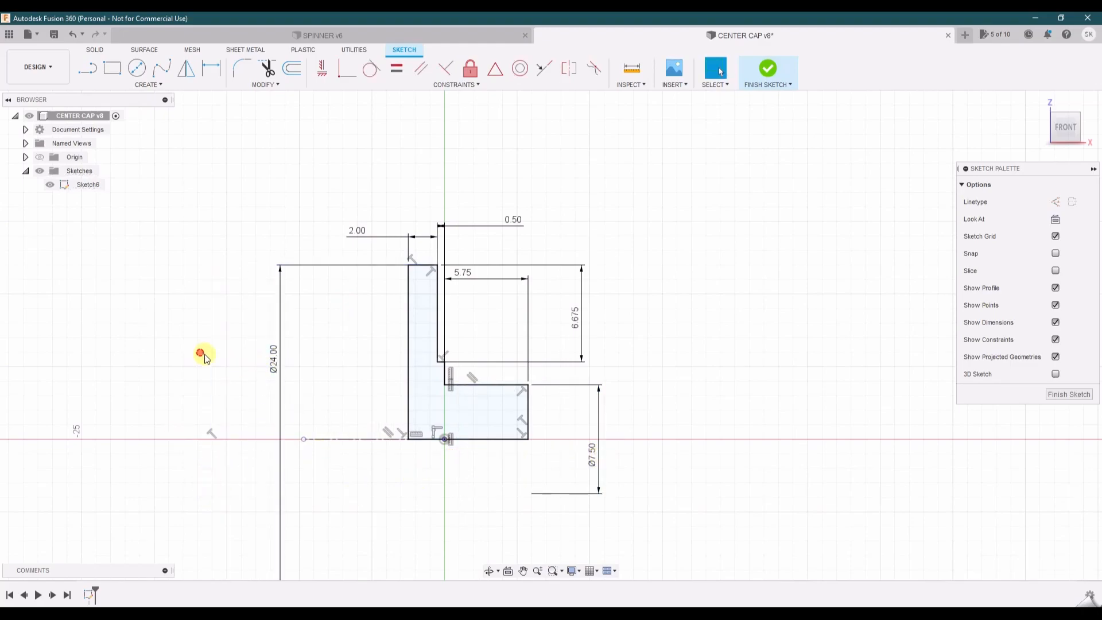
# Finish the sketch and revolve the profile 360° about the centerline as a new body.
pyautogui.click(1071, 395)
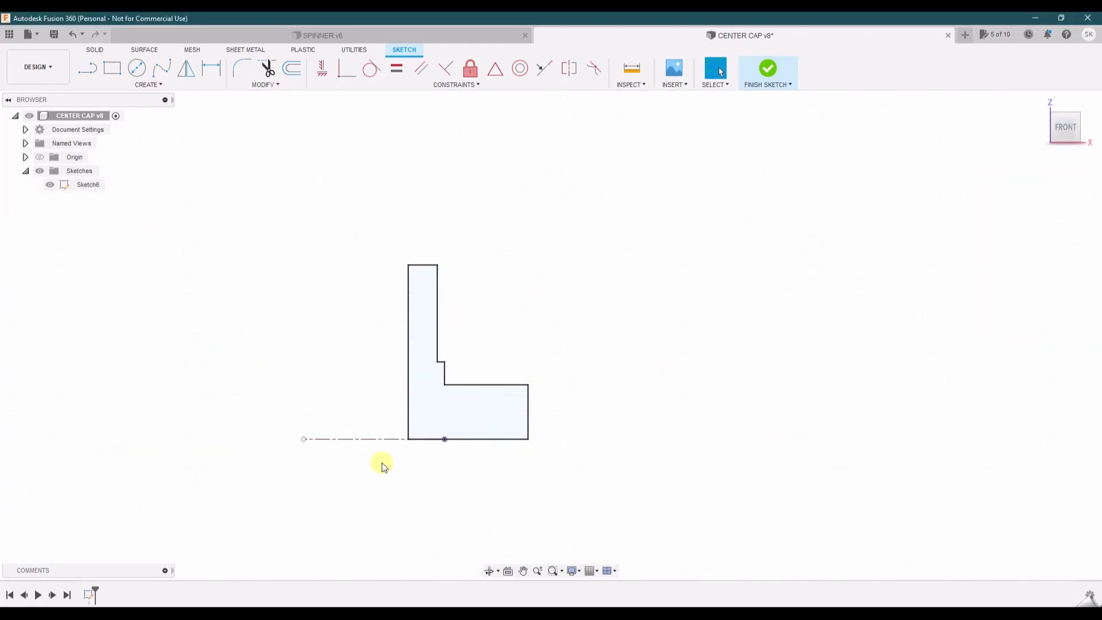
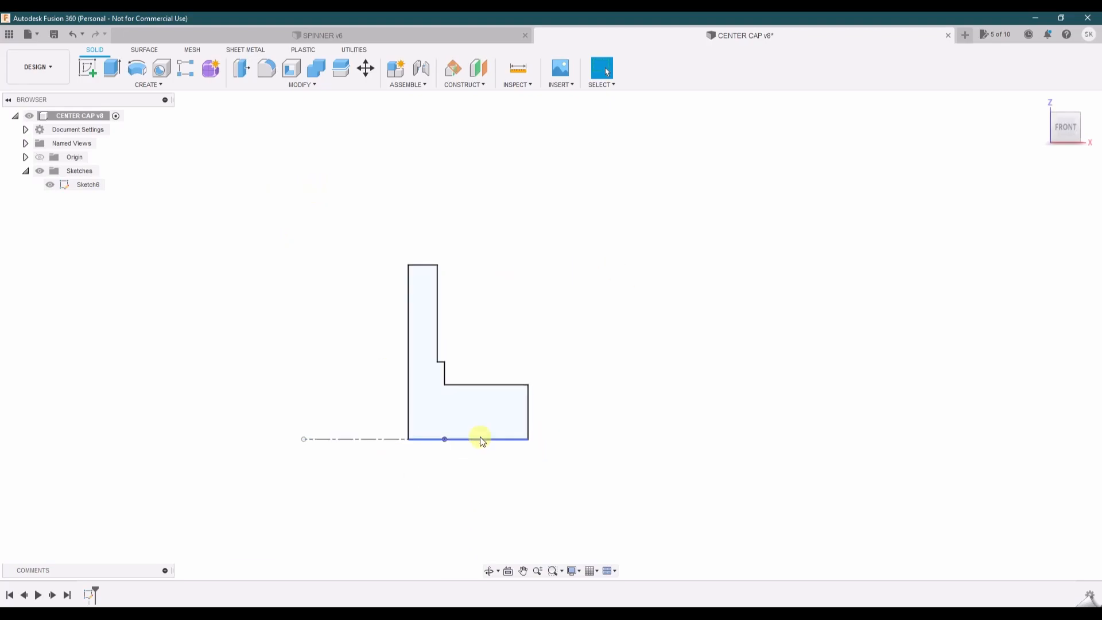
pyautogui.click(135, 70)
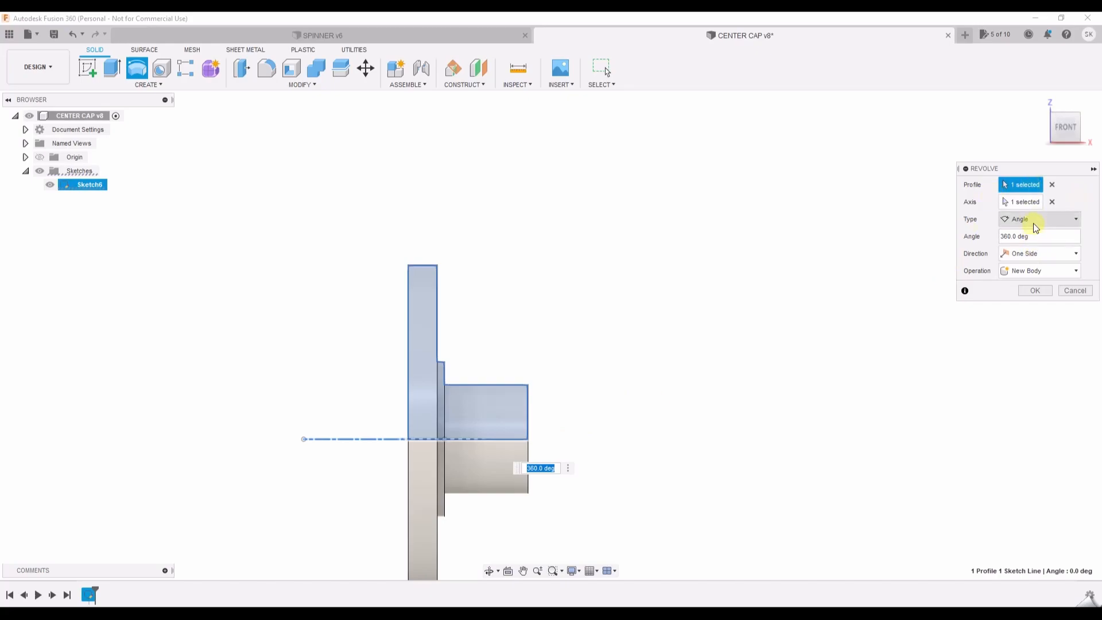
pyautogui.click(1036, 290)
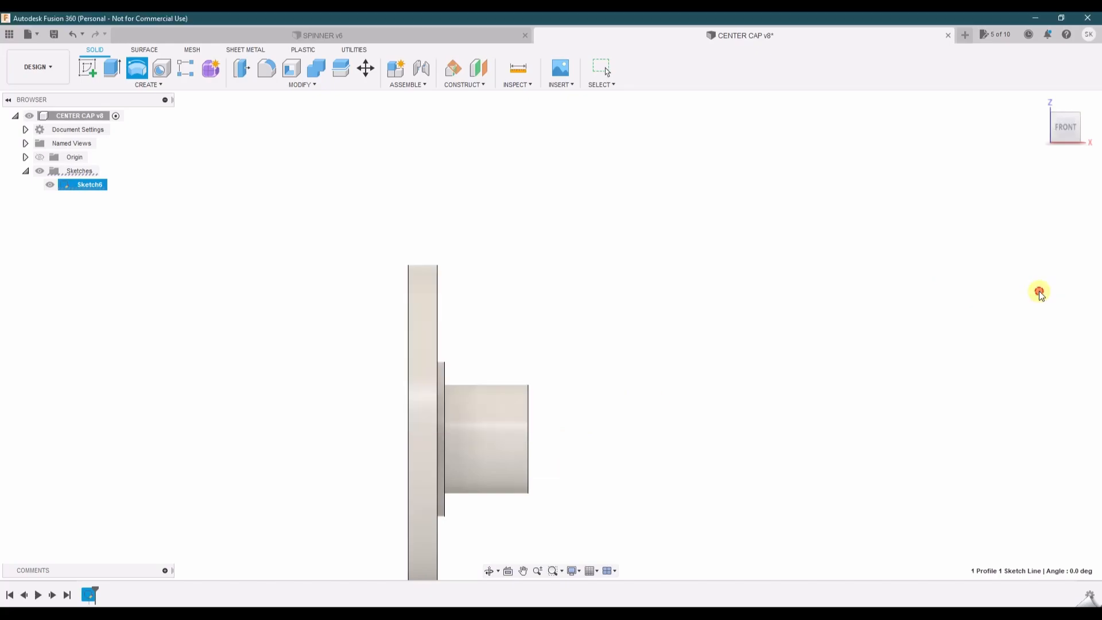
# Fillet the flange's outer circular edge on the side away from the pin with a 0.5 mm radius.
pyautogui.click(1042, 102)
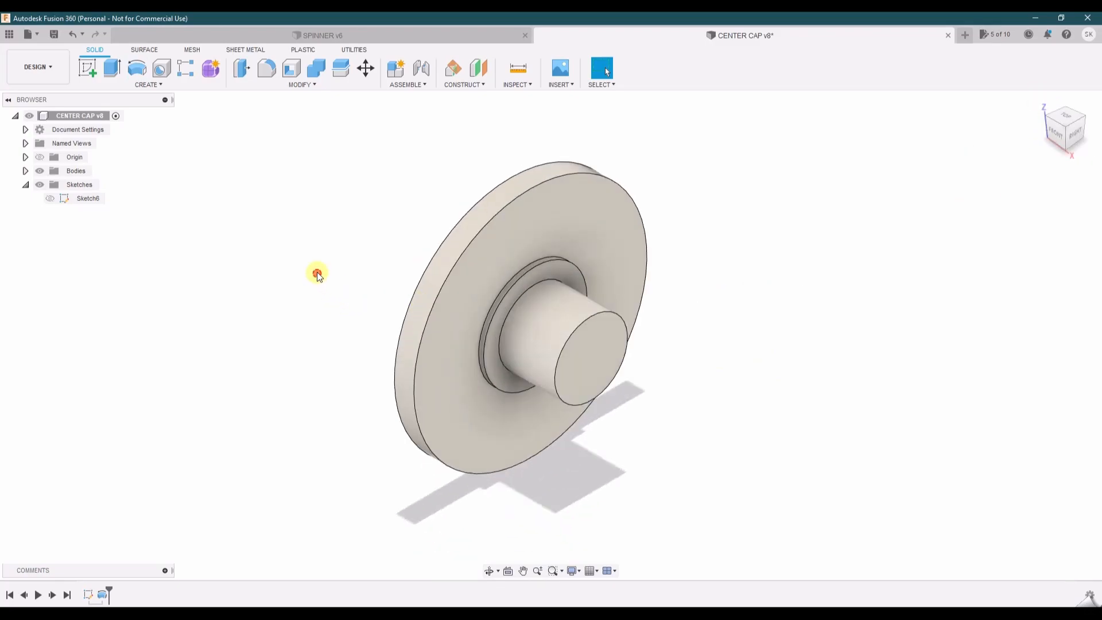
pyautogui.click(469, 218)
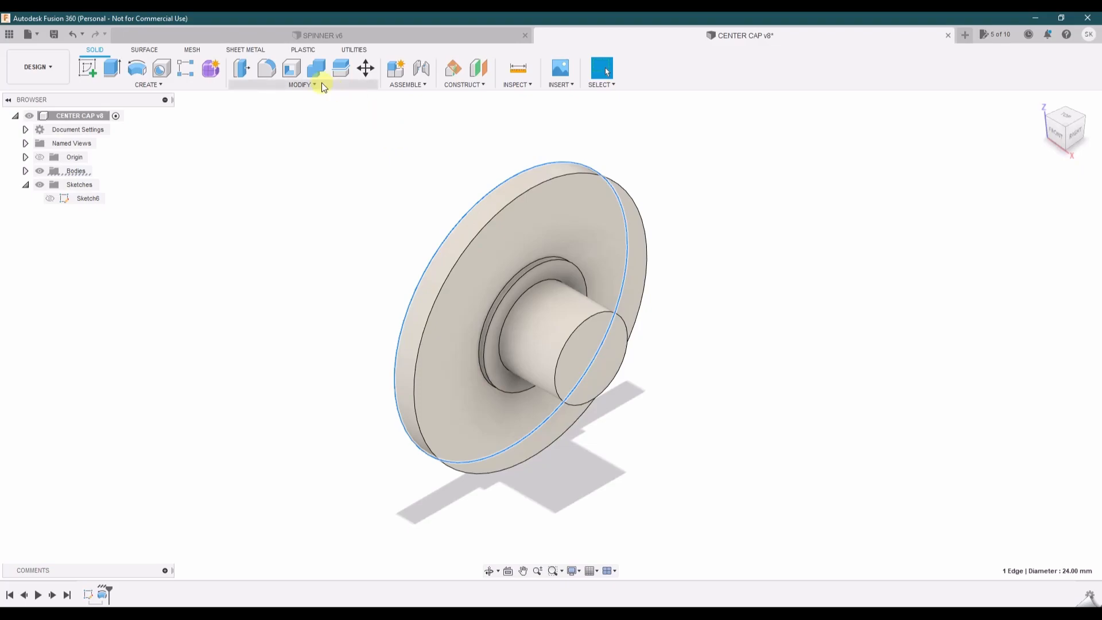
pyautogui.click(267, 68)
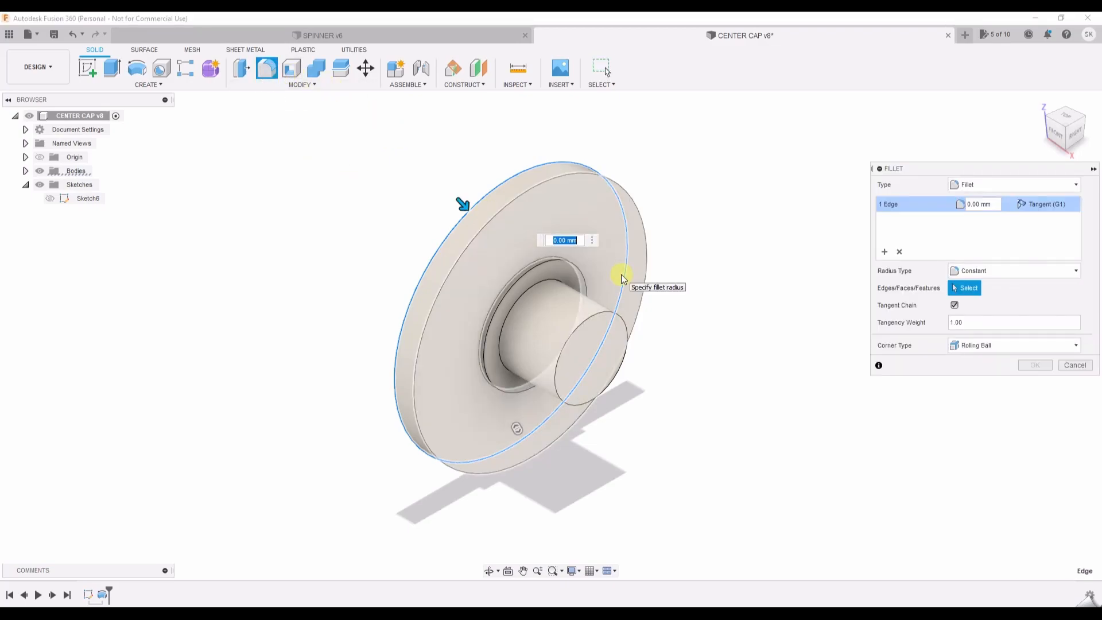
pyautogui.write('.5')
pyautogui.click(1042, 365)
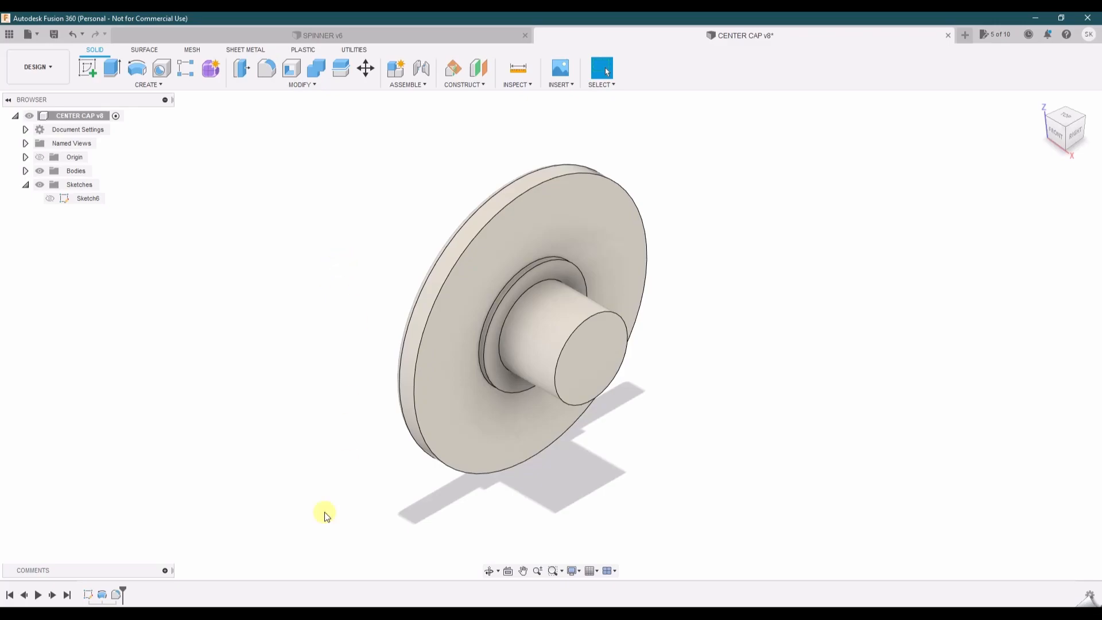
pyautogui.rightClick(117, 595)
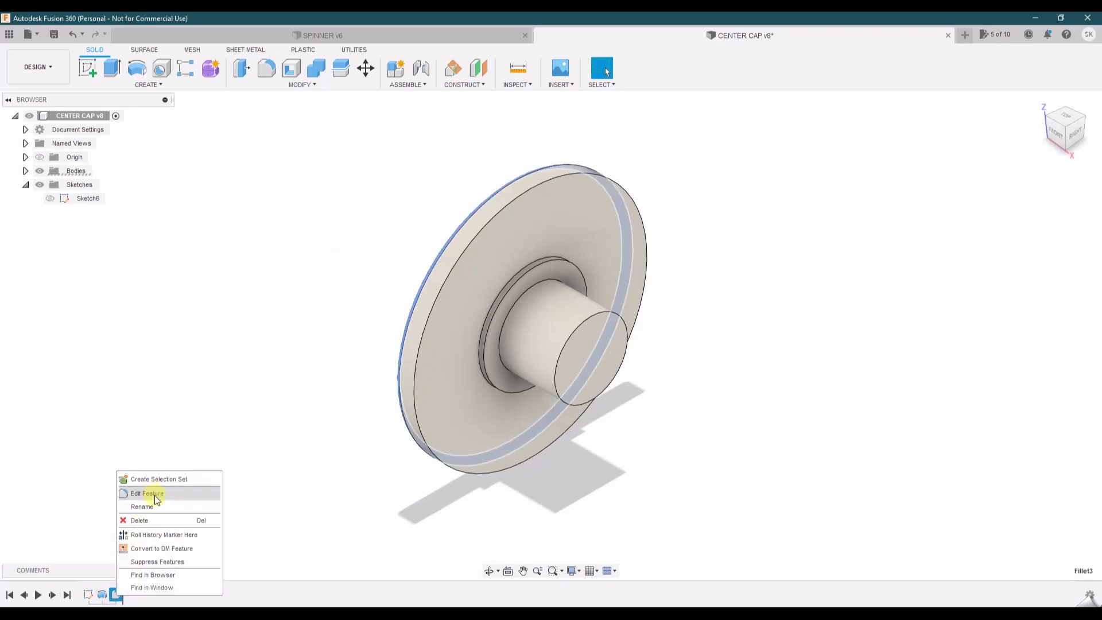
pyautogui.click(154, 493)
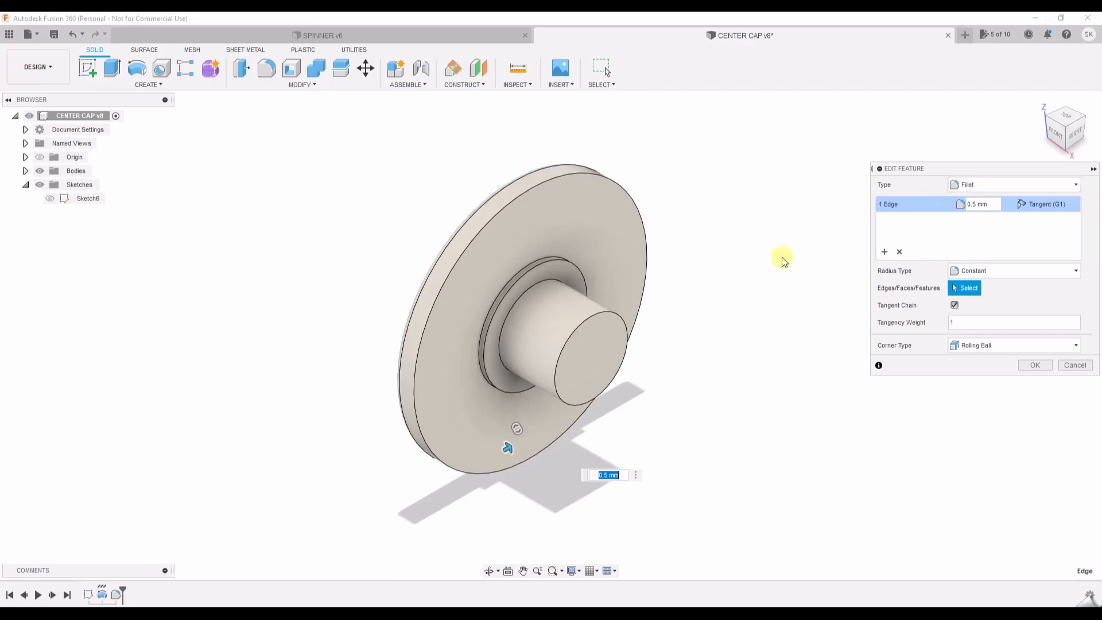
pyautogui.click(993, 186)
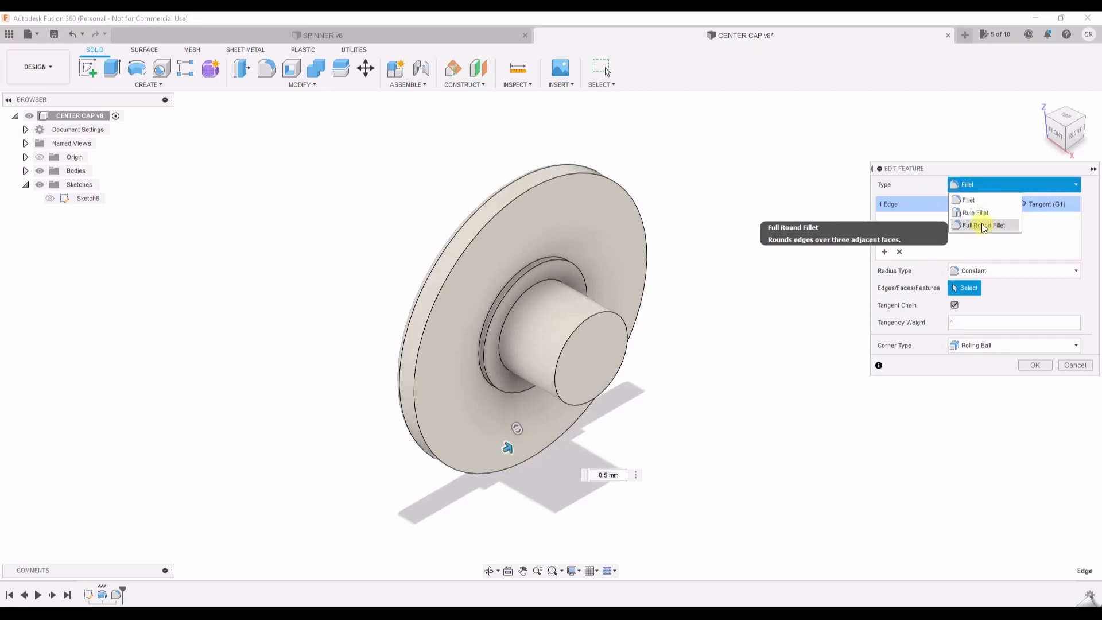
pyautogui.click(985, 185)
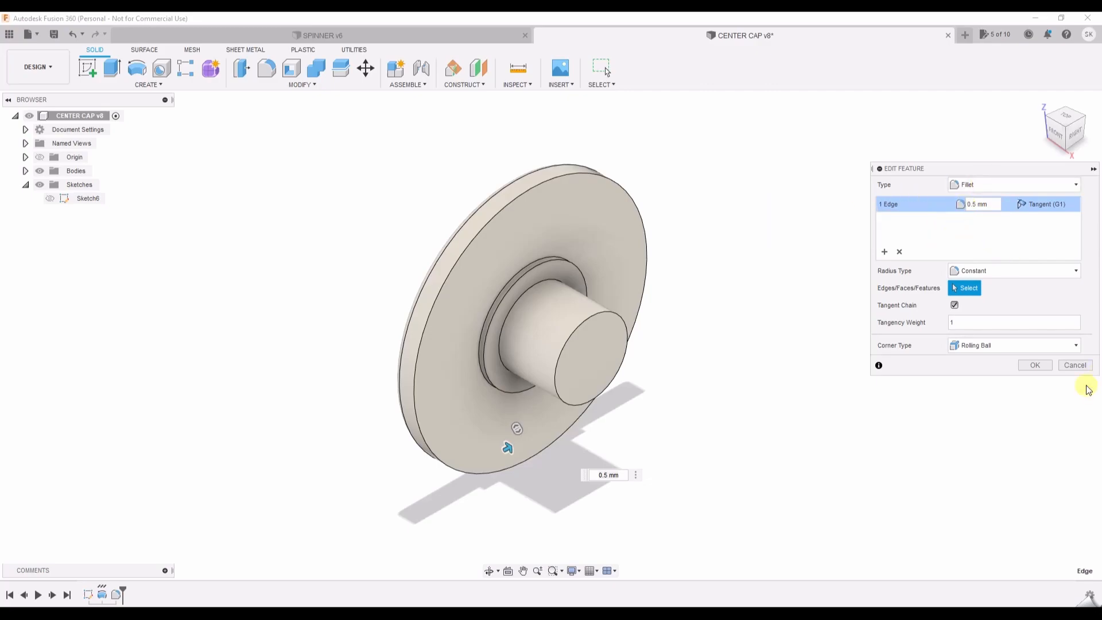
pyautogui.click(1075, 366)
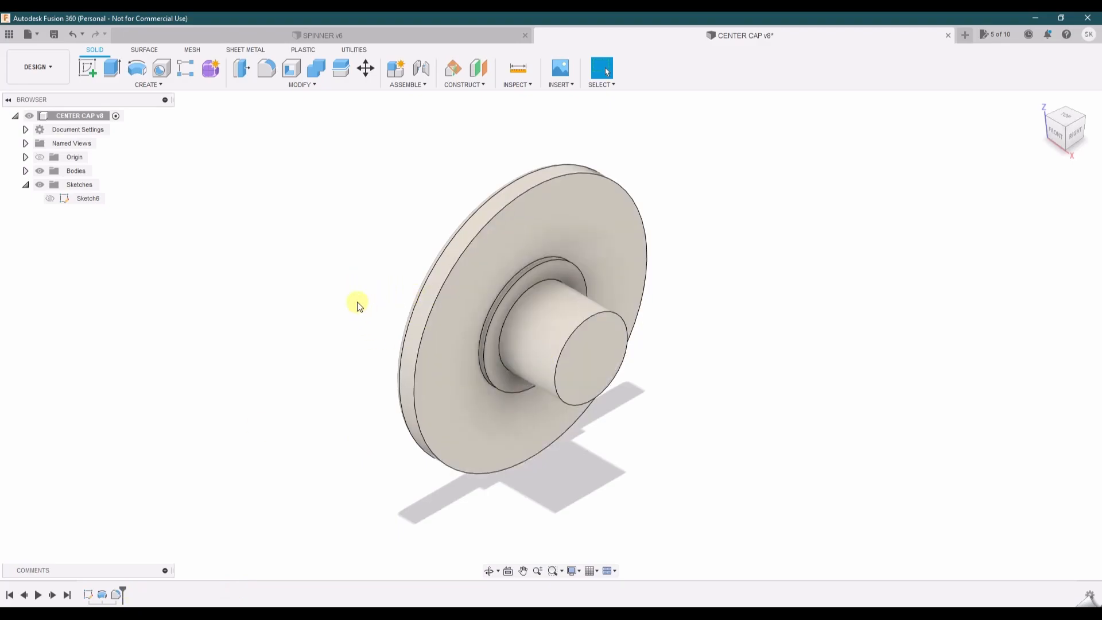
# Edit the existing fillet to add a second edge set with a 0.5 mm radius where the pin meets its collar.
pyautogui.rightClick(115, 594)
pyautogui.click(146, 493)
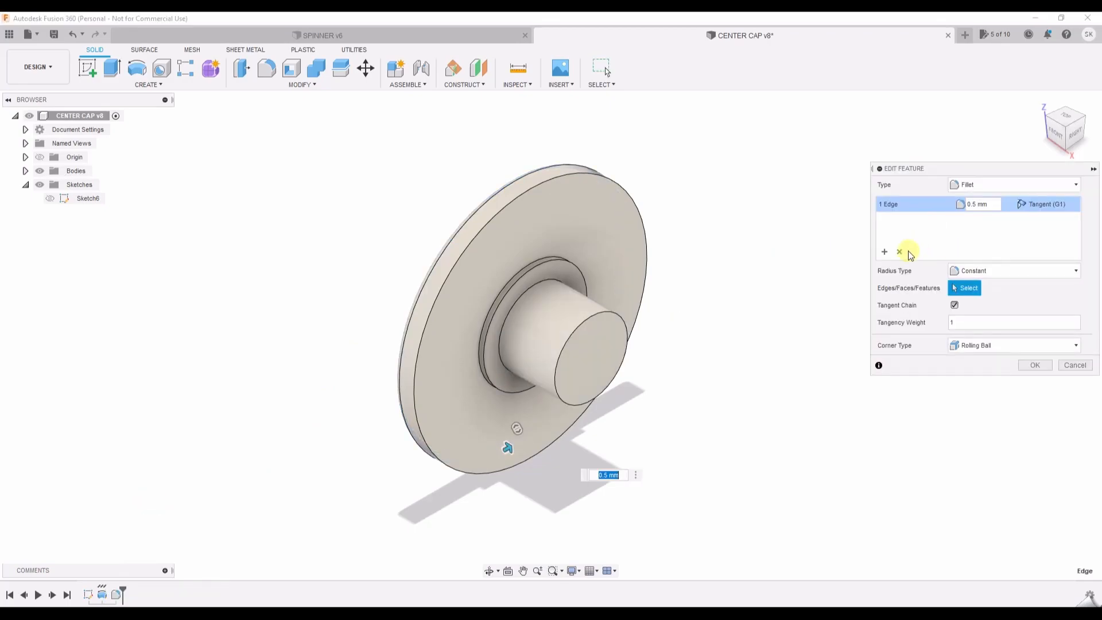
pyautogui.click(884, 251)
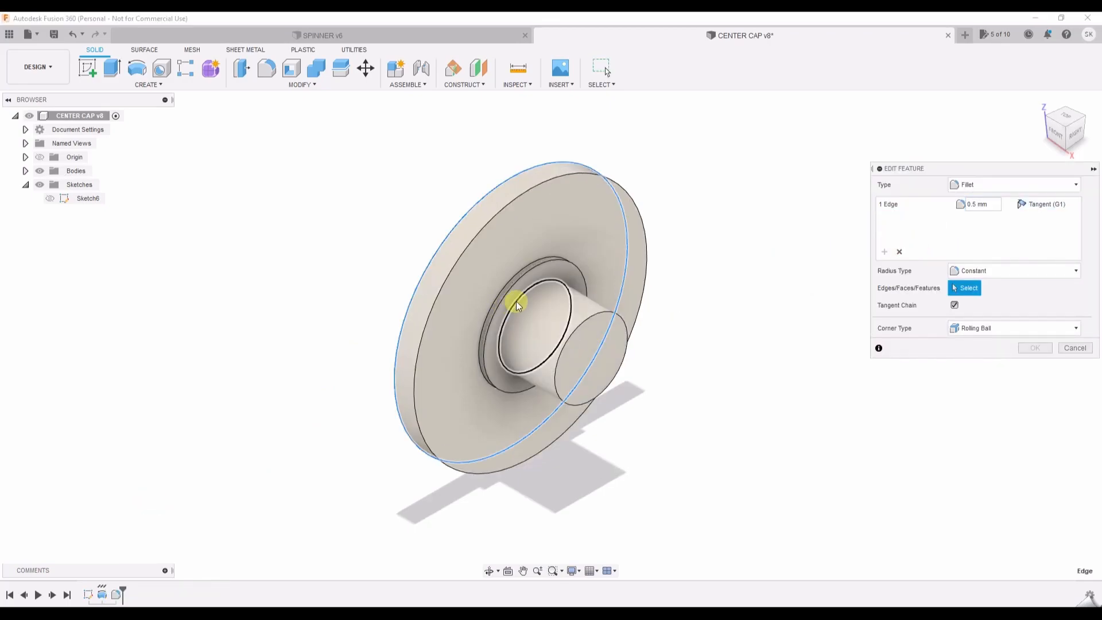
pyautogui.click(518, 301)
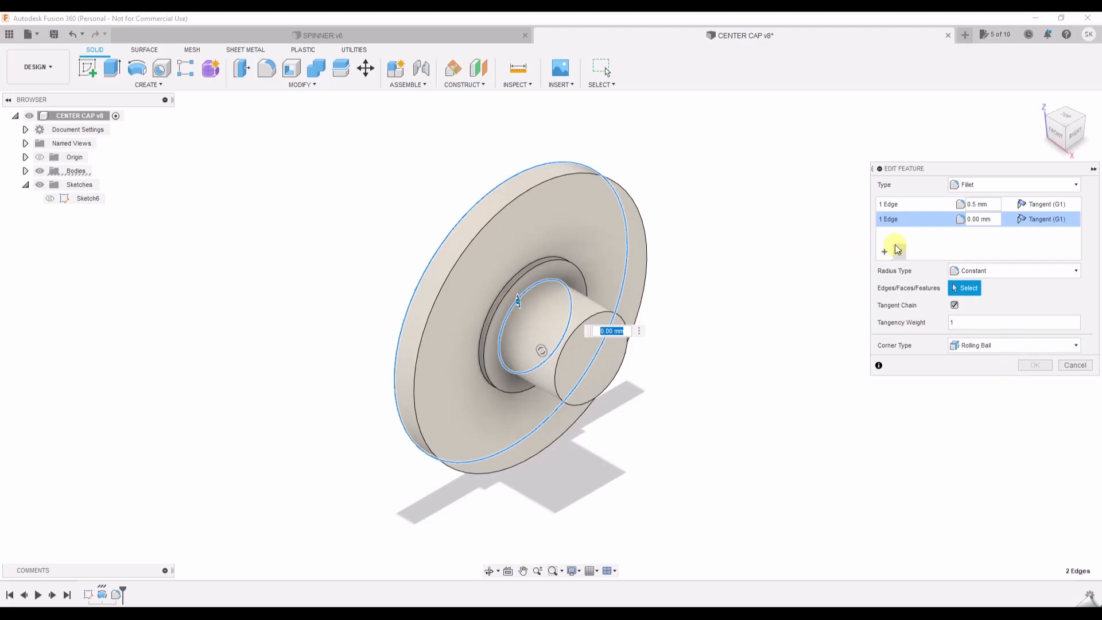
pyautogui.write('.5')
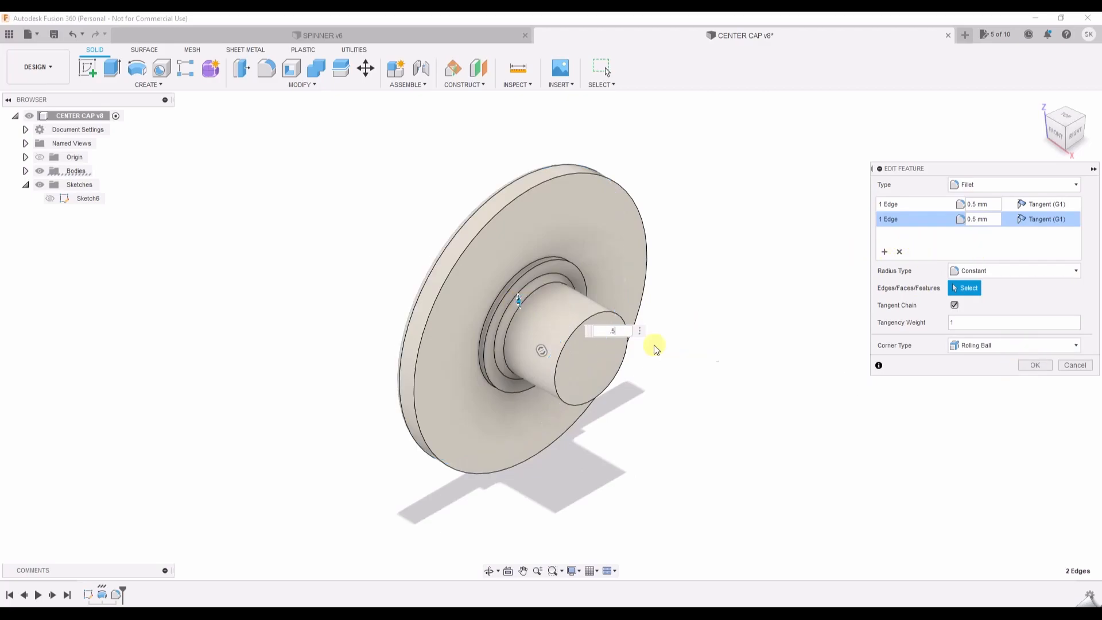
pyautogui.press('Return')
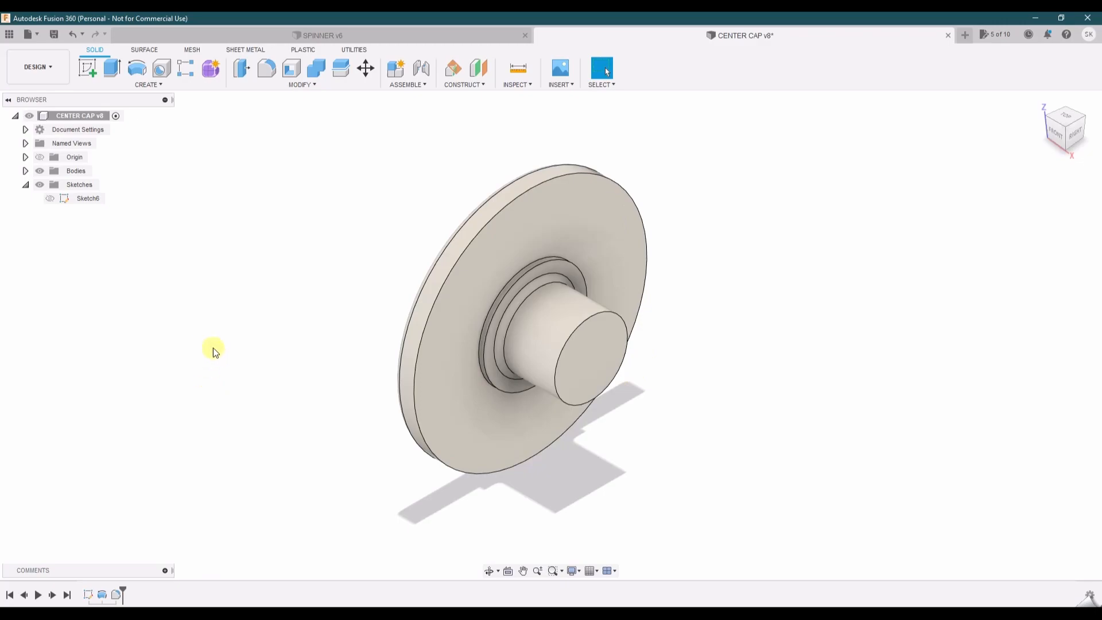
pyautogui.rightClick(187, 289)
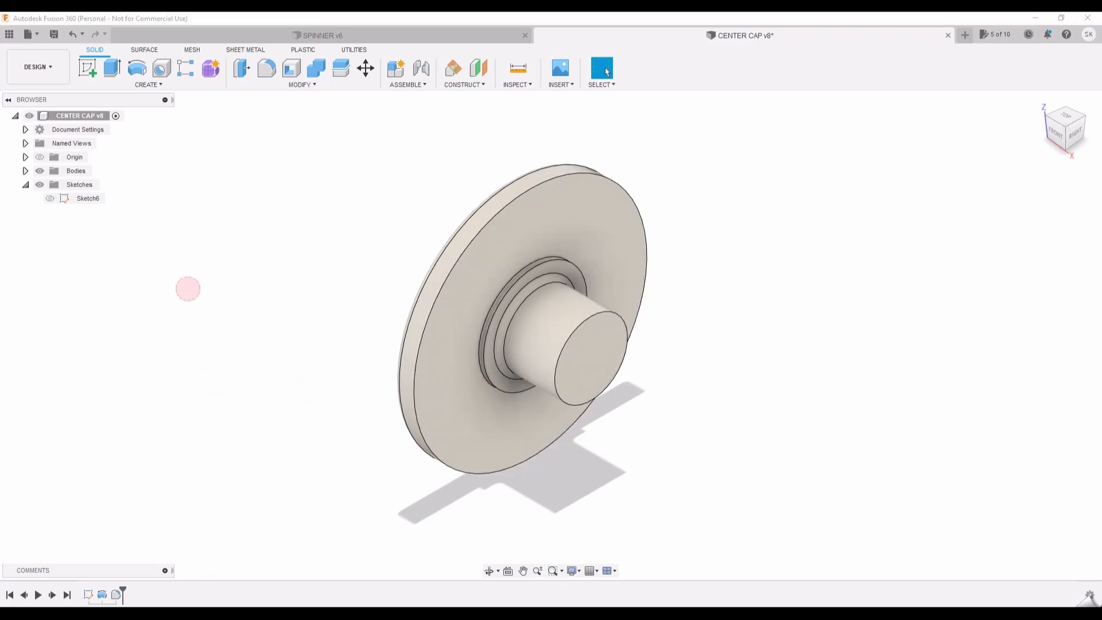
pyautogui.click(259, 307)
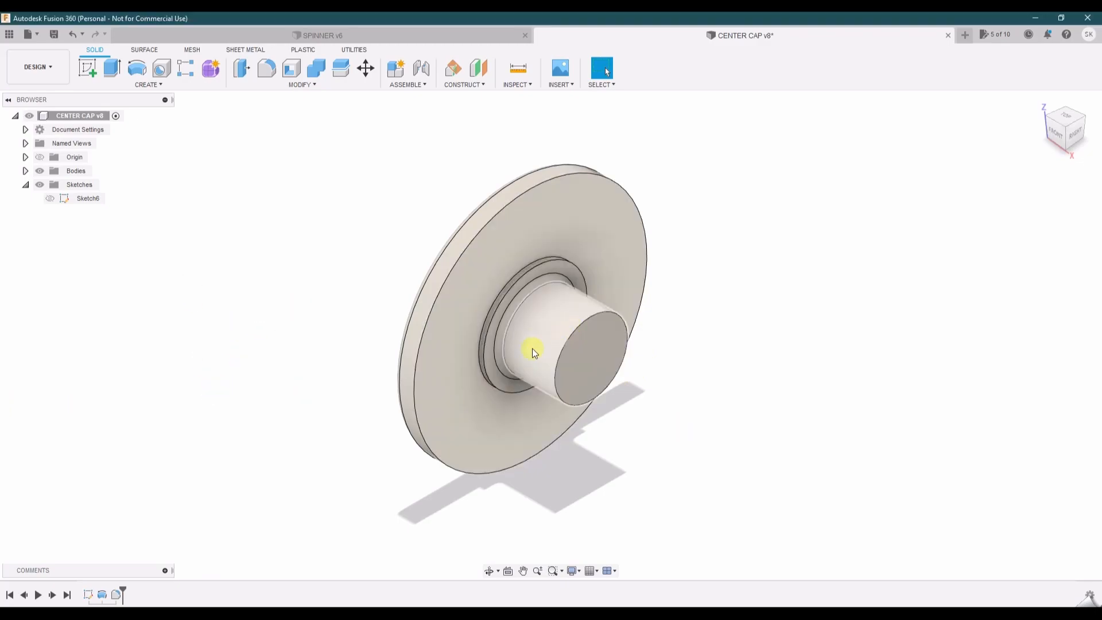
# Start a sketch on the pin's end face and draw a vertical line about 2.3 mm long just left of the centre.
pyautogui.click(591, 359)
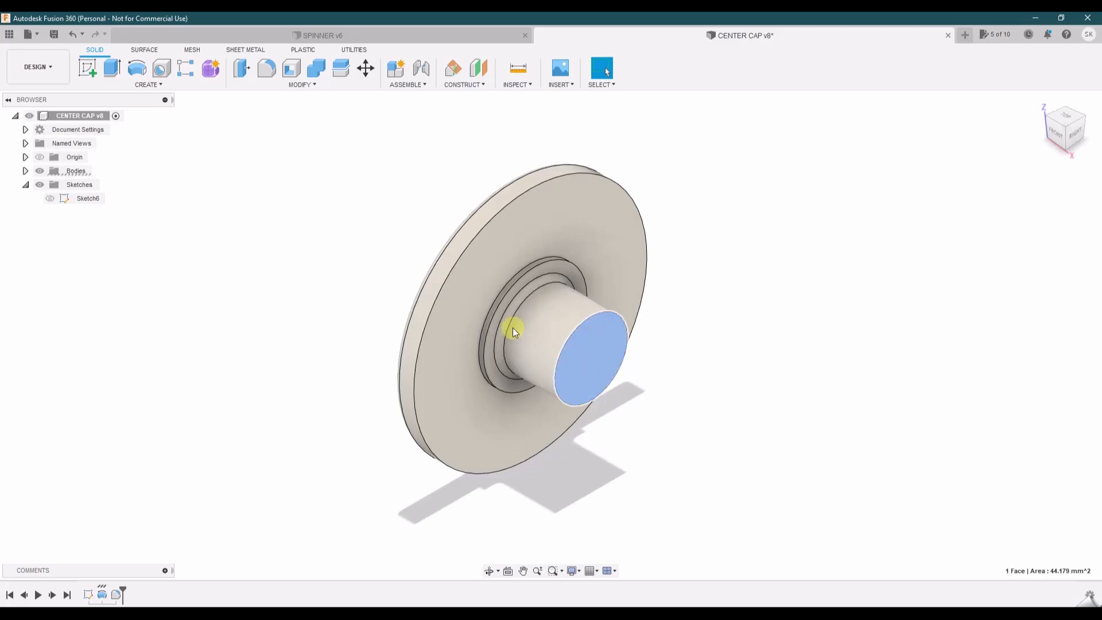
pyautogui.click(87, 68)
pyautogui.click(562, 354)
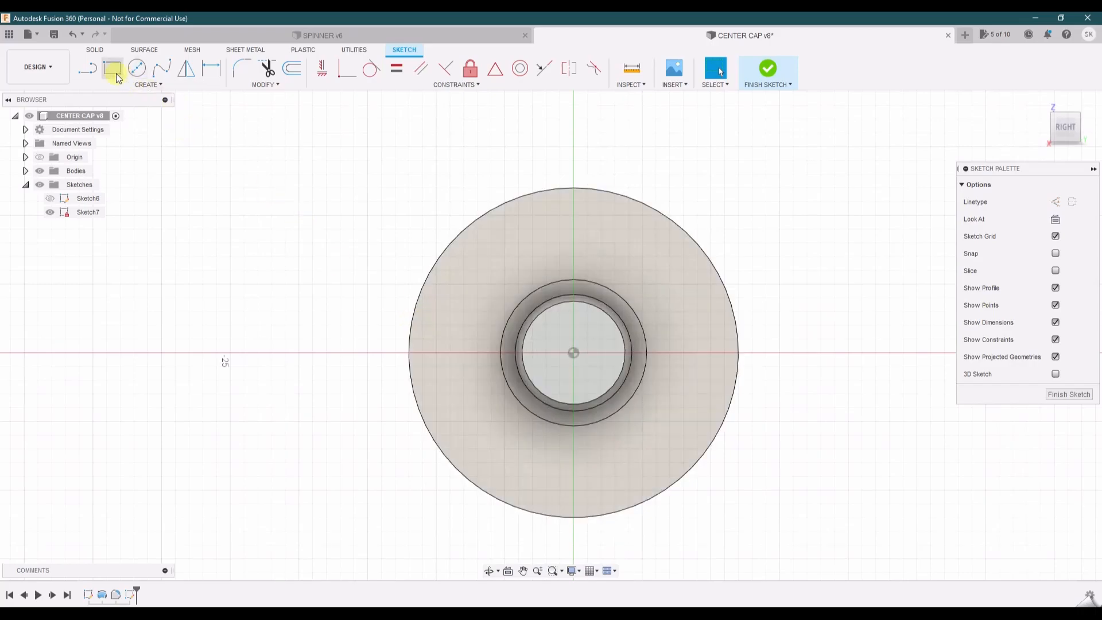
pyautogui.click(87, 68)
pyautogui.click(560, 339)
pyautogui.click(559, 370)
pyautogui.press('Escape')
# Constrain the vertical line's midpoint to the sketch origin.
pyautogui.scroll(2, 589, 363)
pyautogui.scroll(1, 589, 363)
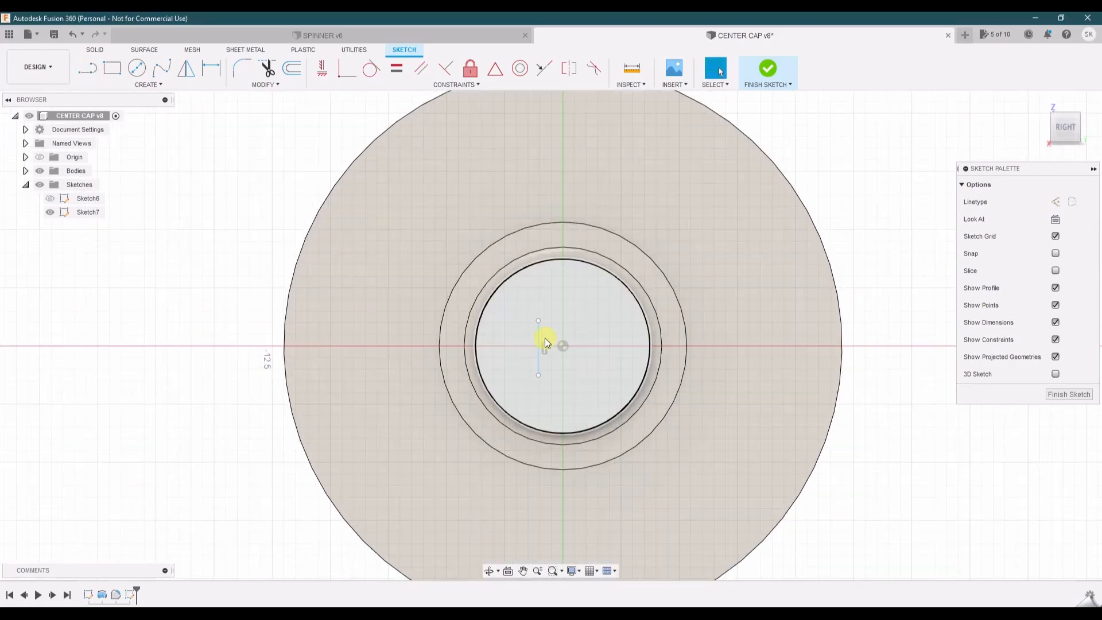
pyautogui.click(563, 346)
pyautogui.keyDown('shift'); pyautogui.click(538, 323); pyautogui.keyUp('shift')
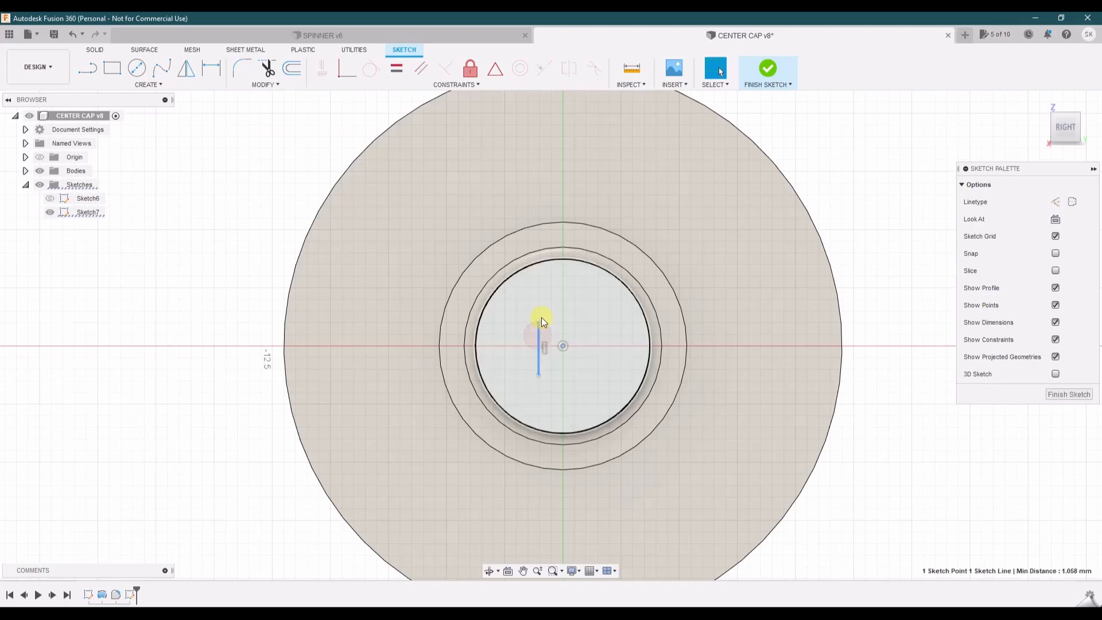
pyautogui.click(498, 72)
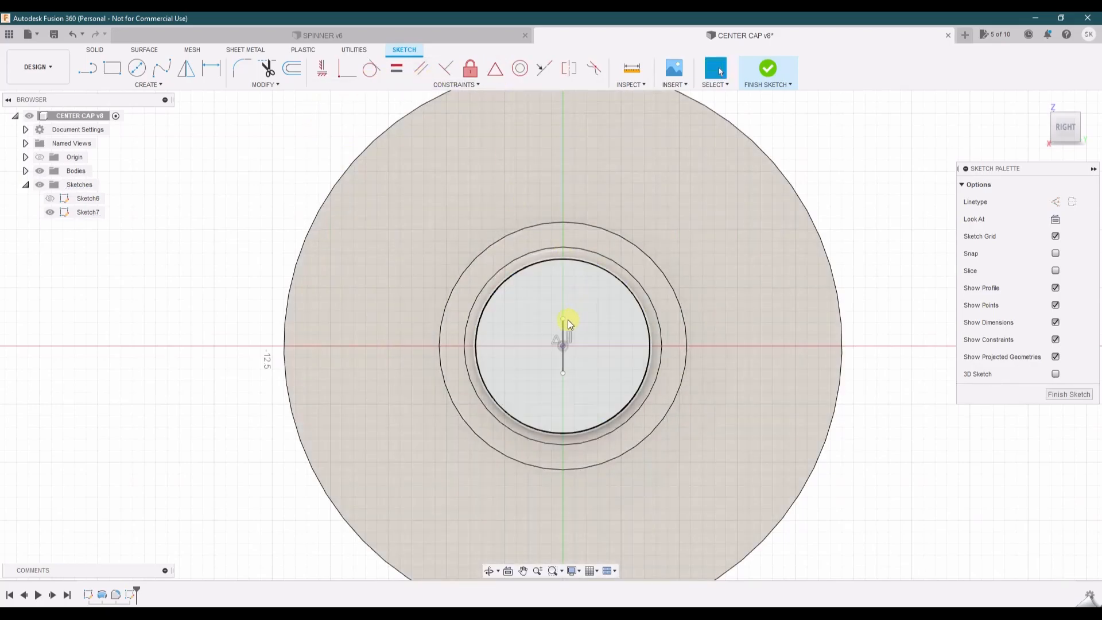
# Dimension the vertical line's length and set it to 2 mm.
pyautogui.press('d')
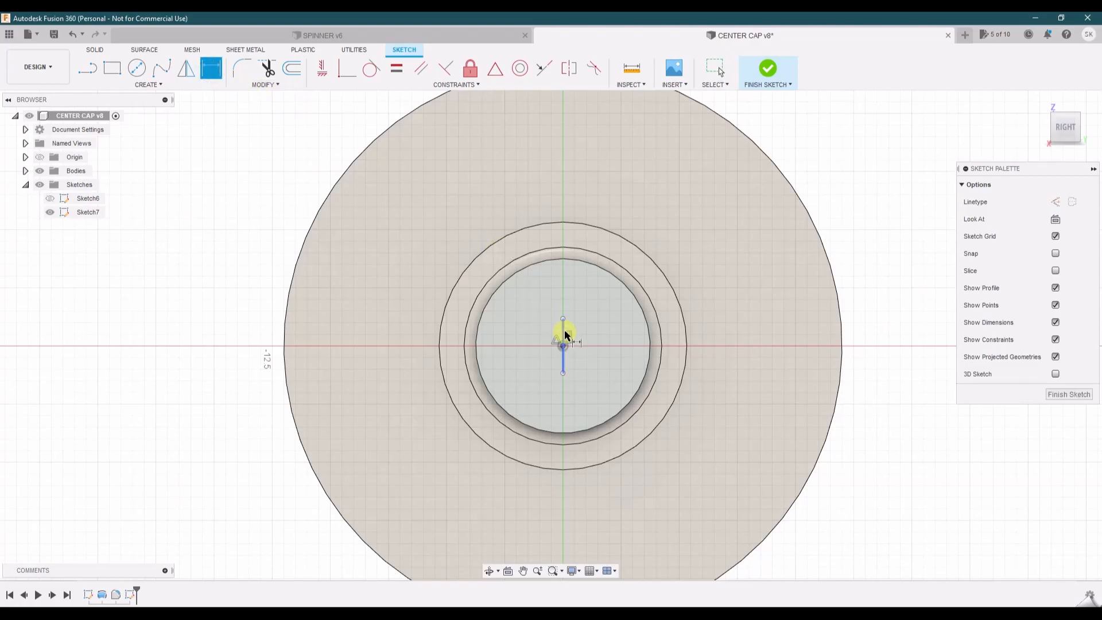
pyautogui.click(562, 331)
pyautogui.click(615, 354)
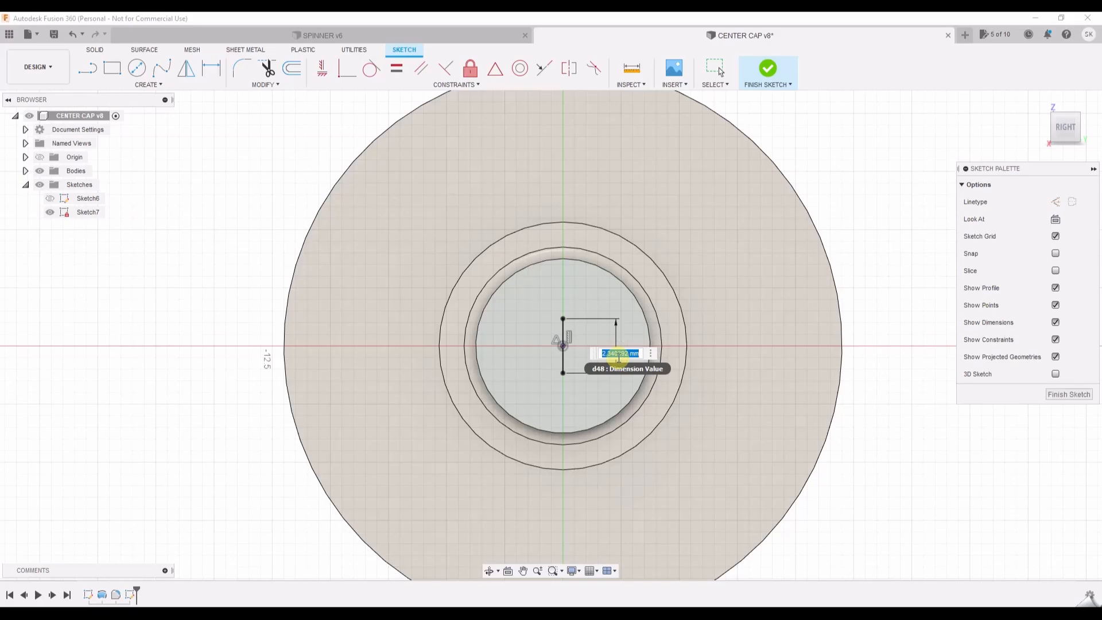
pyautogui.write('2')
pyautogui.press('Return')
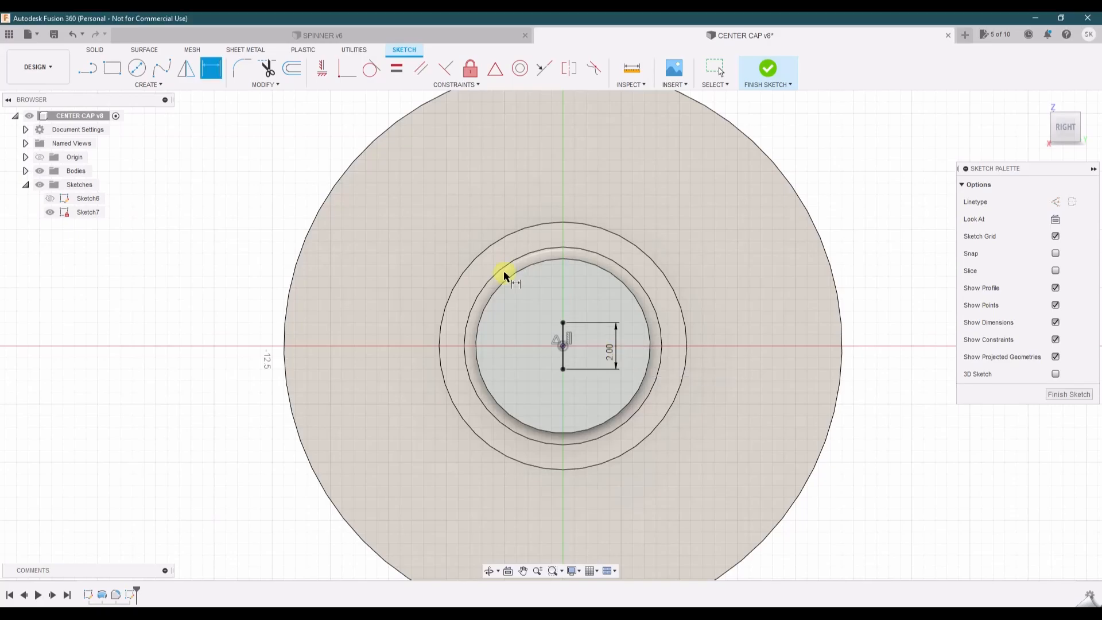
pyautogui.press('Escape')
# Draw a short horizontal line leftward from each end of the 2 mm vertical line.
pyautogui.press('l')
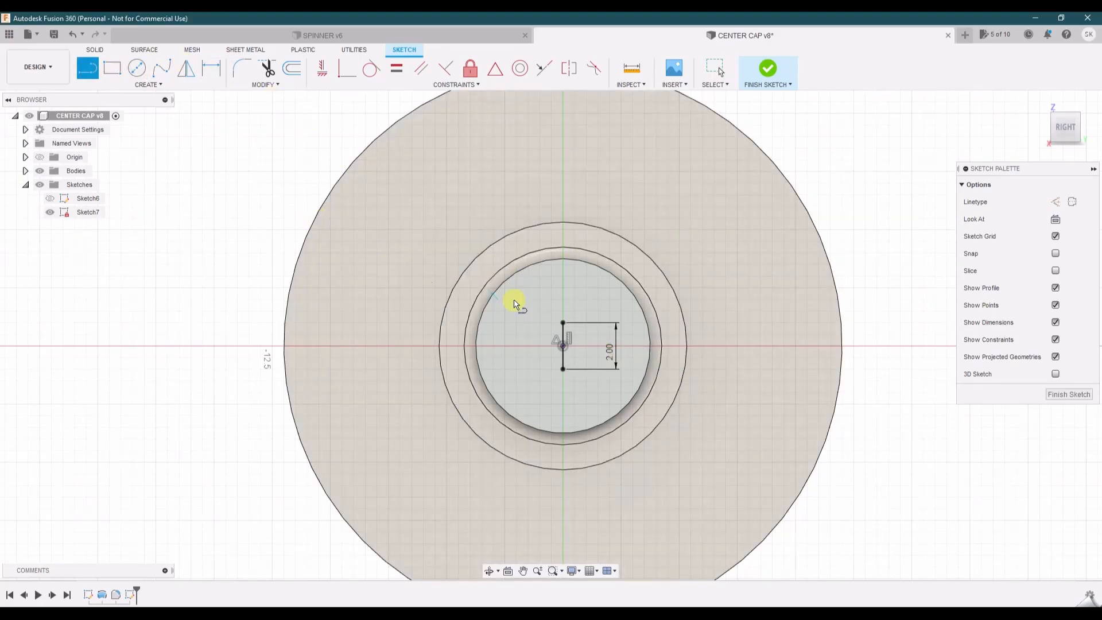
pyautogui.scroll(3, 564, 345)
pyautogui.click(565, 310)
pyautogui.click(536, 309)
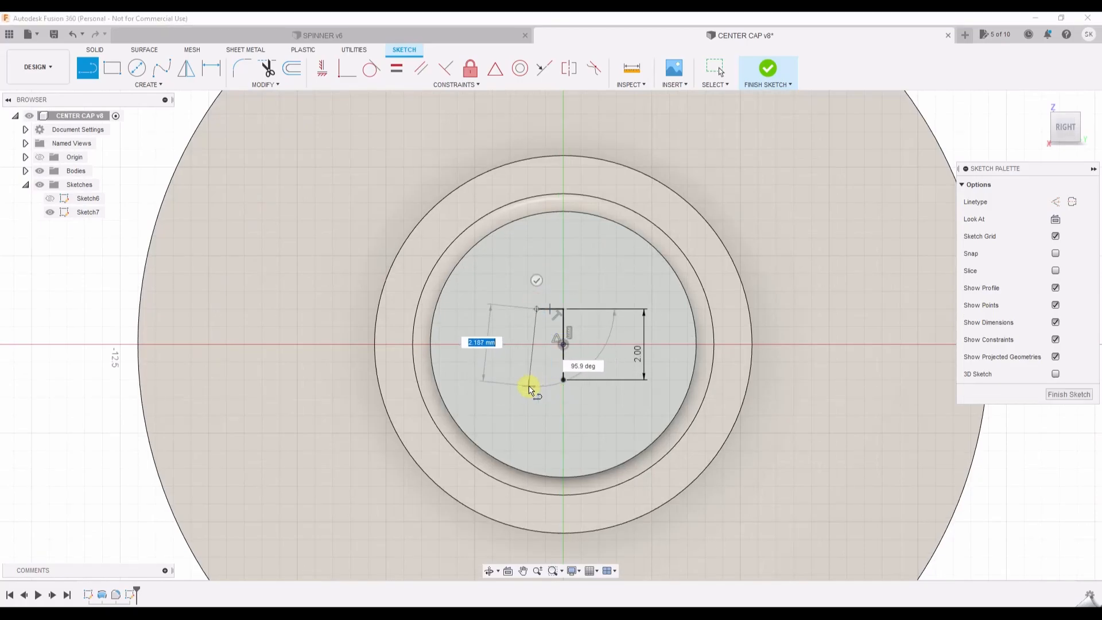
pyautogui.press('Escape')
pyautogui.click(87, 68)
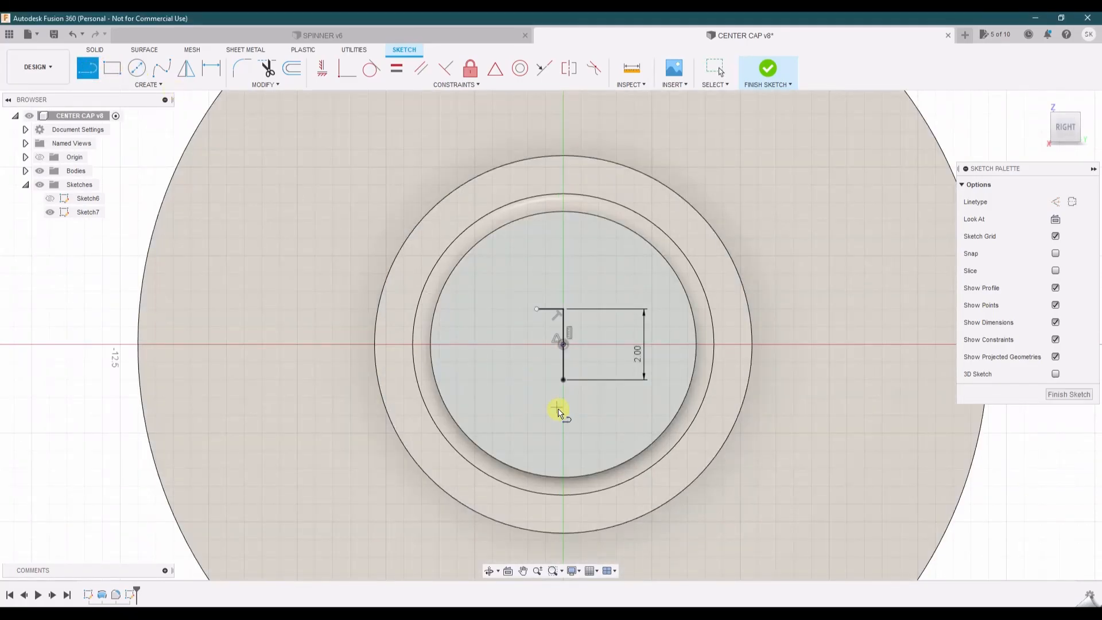
pyautogui.click(564, 379)
pyautogui.click(538, 377)
pyautogui.press('Escape')
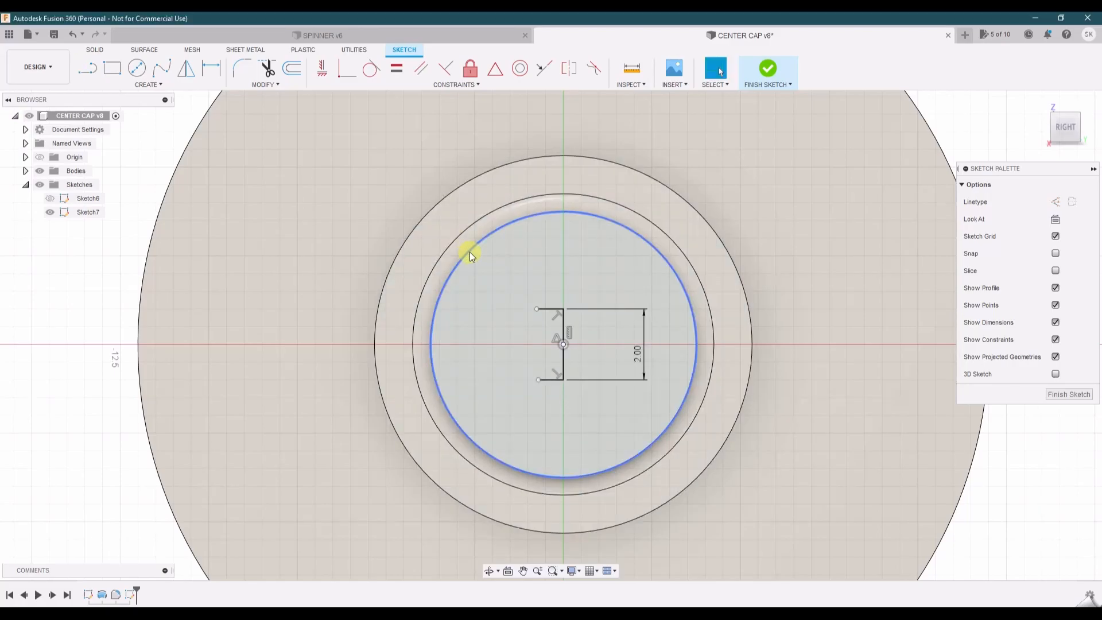
# Draw a horizontal line about 6.4 mm long leftward from the origin past the pin's edge and make it construction geometry.
pyautogui.click(470, 251)
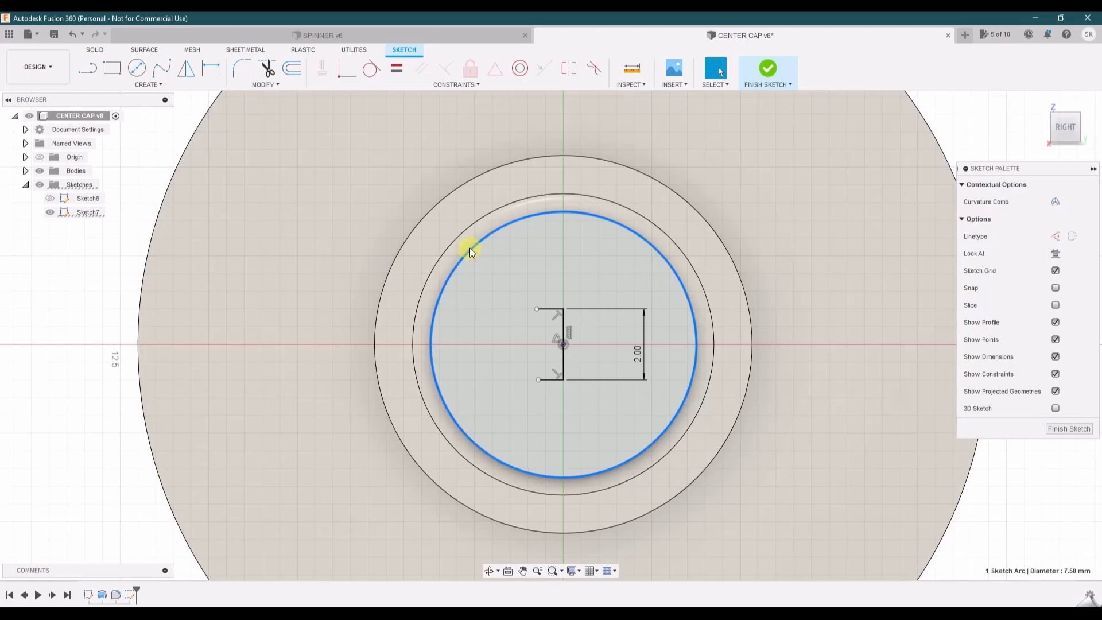
pyautogui.click(487, 239)
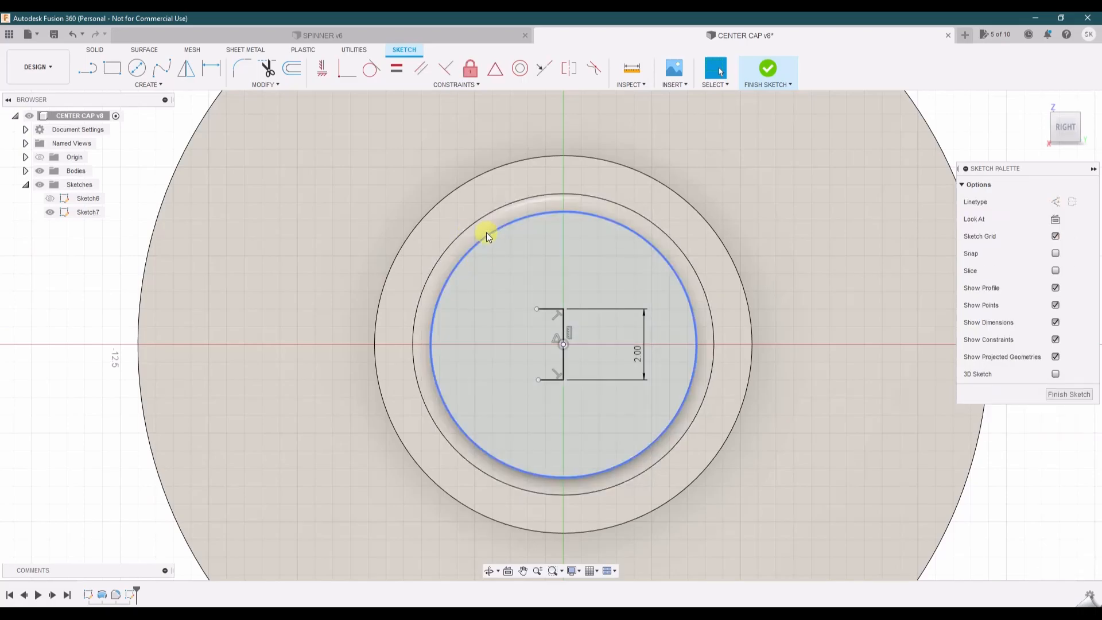
pyautogui.scroll(-2, 499, 233)
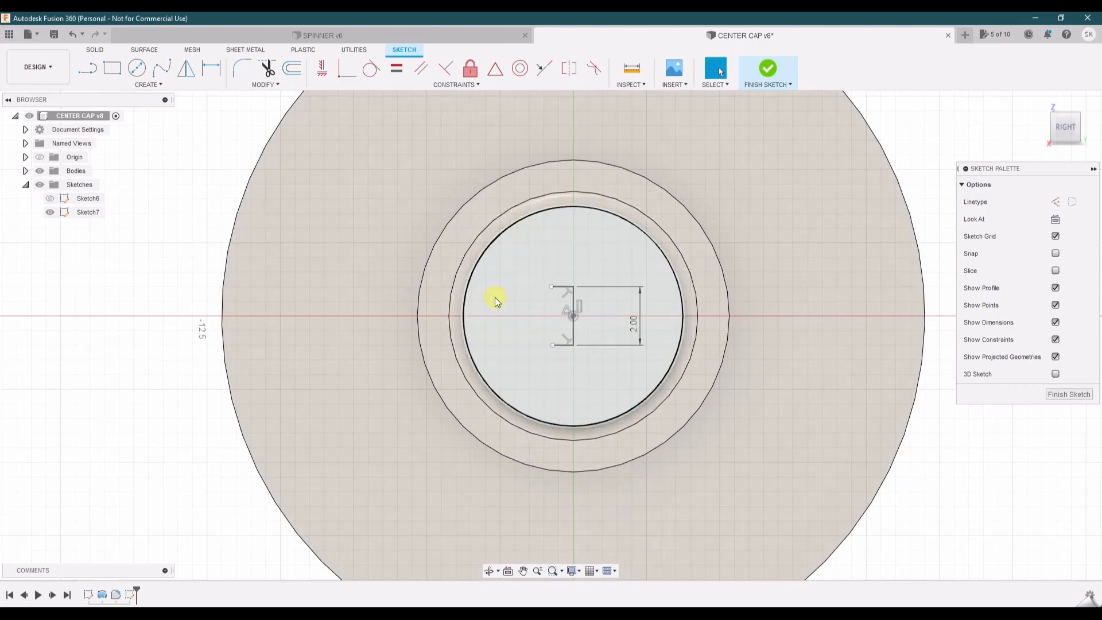
pyautogui.click(87, 68)
pyautogui.click(565, 345)
pyautogui.click(574, 316)
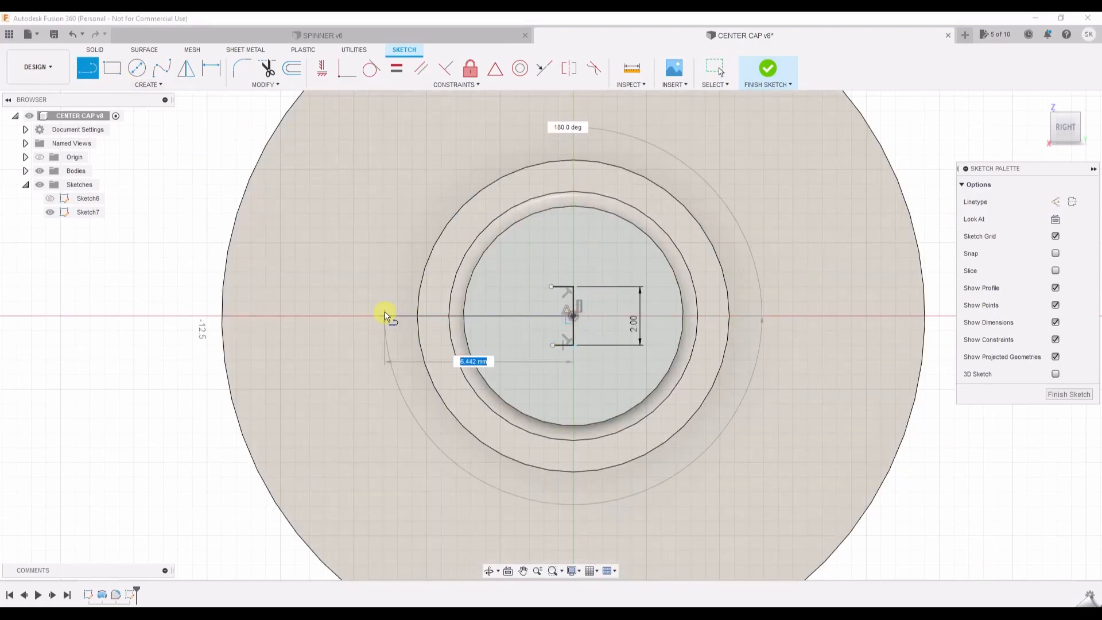
pyautogui.click(385, 315)
pyautogui.press('Escape')
pyautogui.click(402, 316)
pyautogui.click(1073, 202)
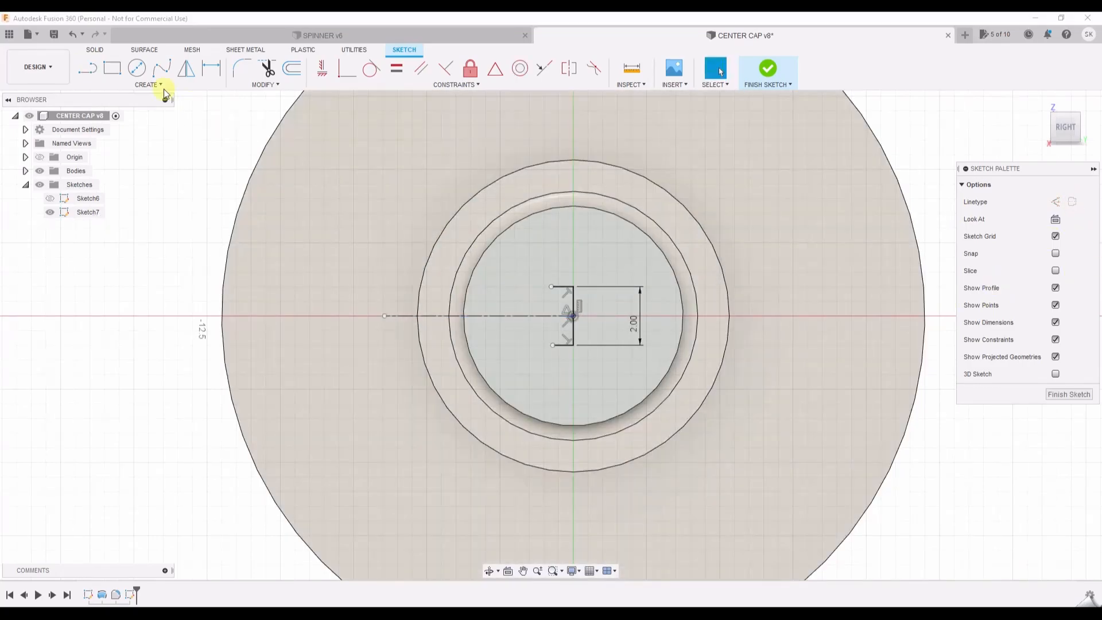
# Draw slanted lines from the free ends of both short horizontal lines outward to the pin's circular edge.
pyautogui.click(87, 68)
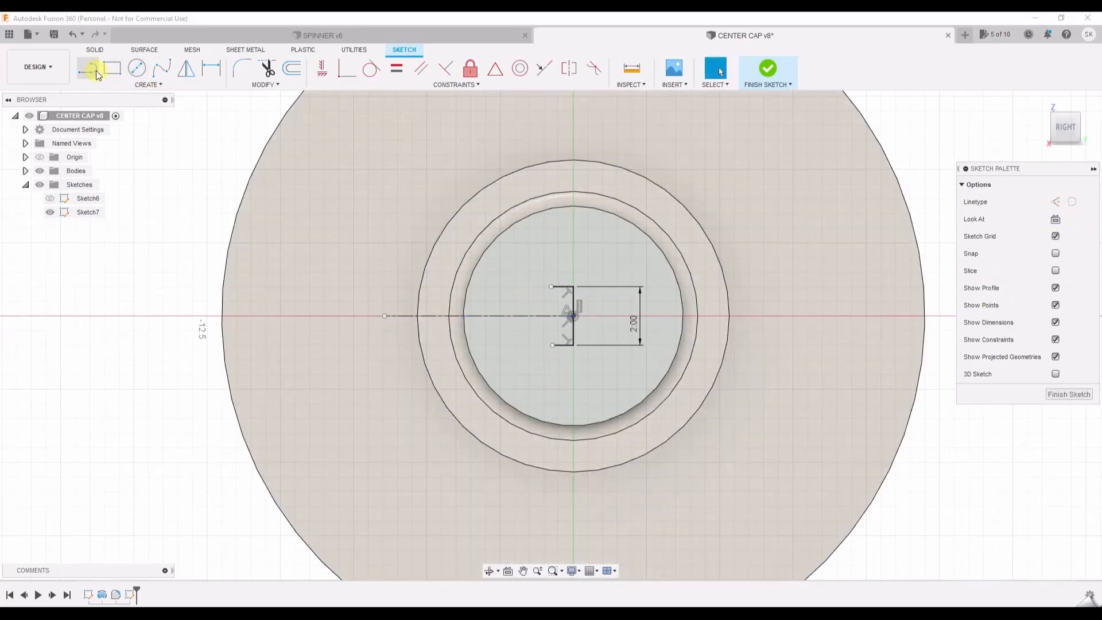
pyautogui.click(552, 286)
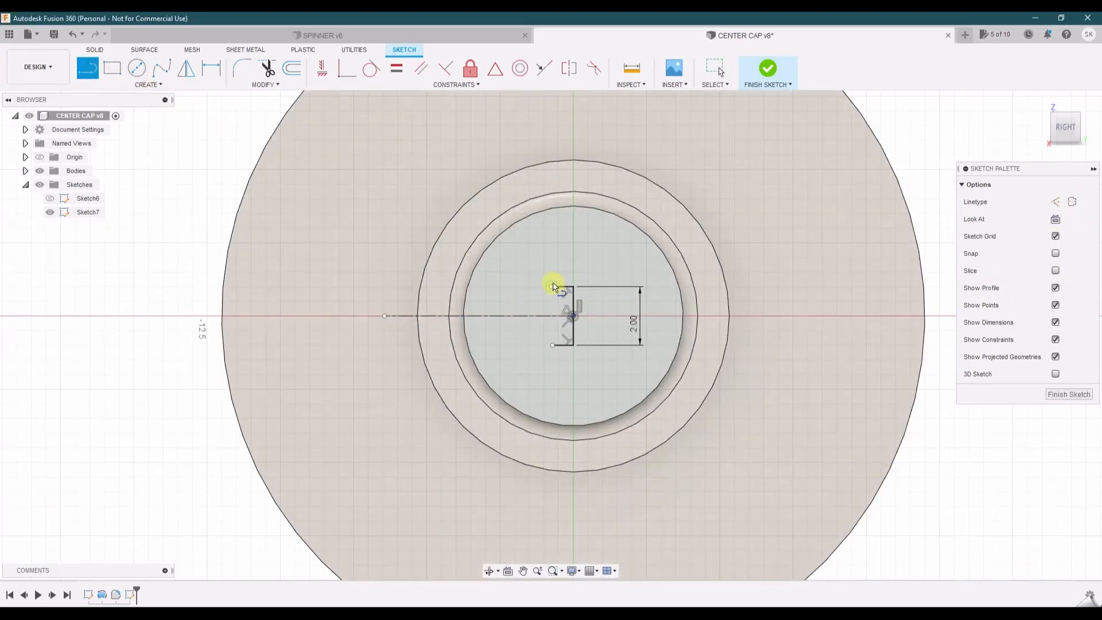
pyautogui.doubleClick(495, 240)
pyautogui.click(551, 345)
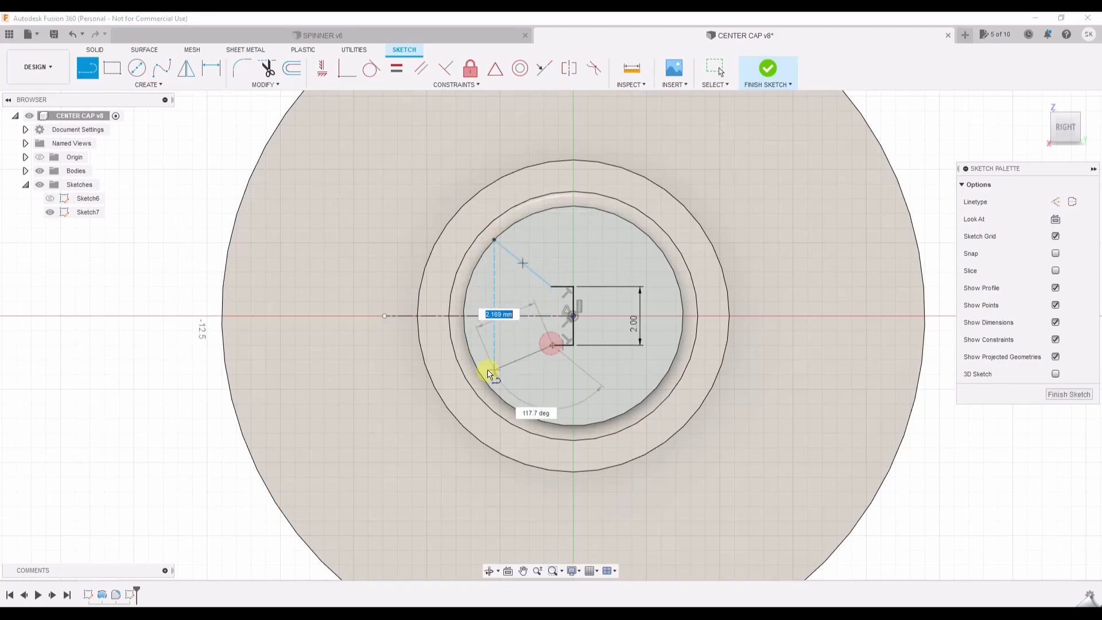
pyautogui.doubleClick(482, 372)
pyautogui.press('Escape')
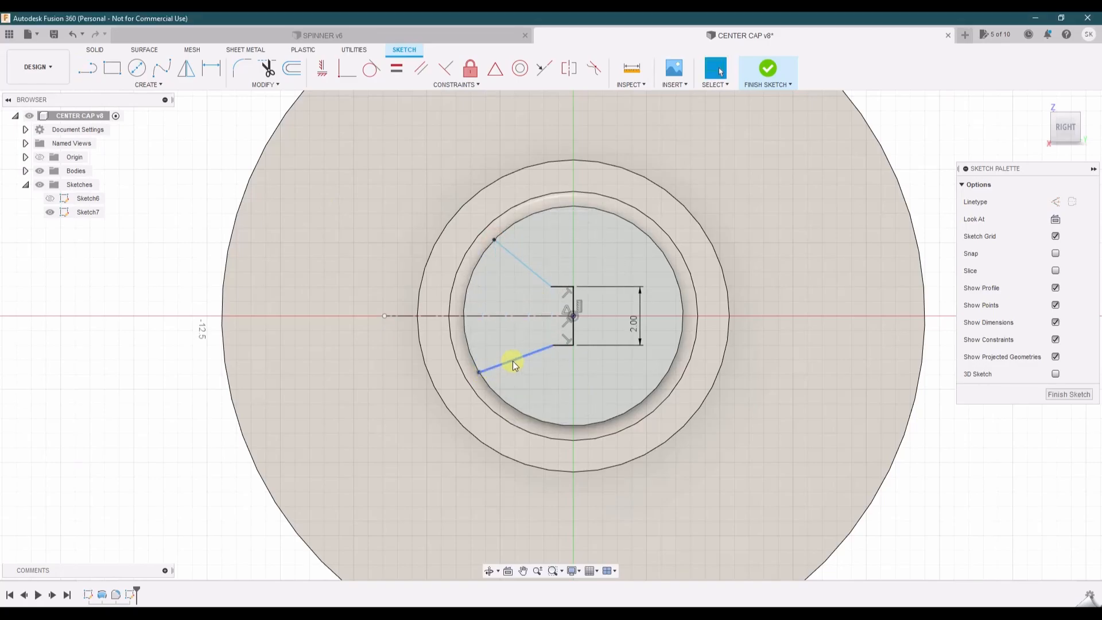
# Make the inner and outer endpoint pairs of the two slanted lines symmetric about the horizontal construction line.
pyautogui.click(552, 345)
pyautogui.keyDown('ctrl'); pyautogui.click(552, 286); pyautogui.keyUp('ctrl')
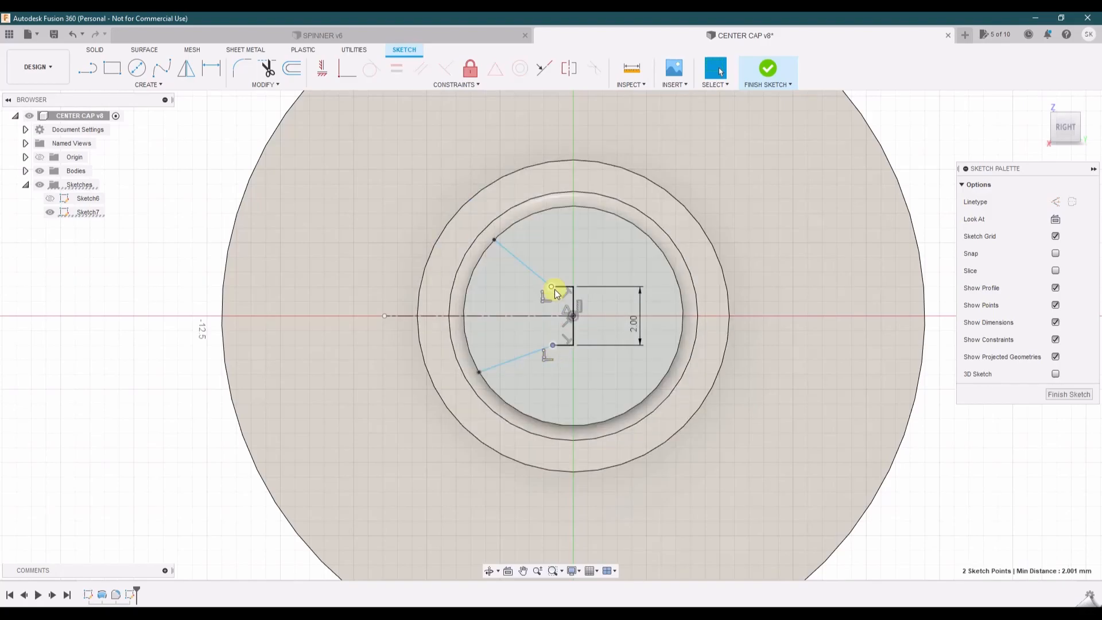
pyautogui.keyDown('ctrl'); pyautogui.click(425, 318); pyautogui.keyUp('ctrl')
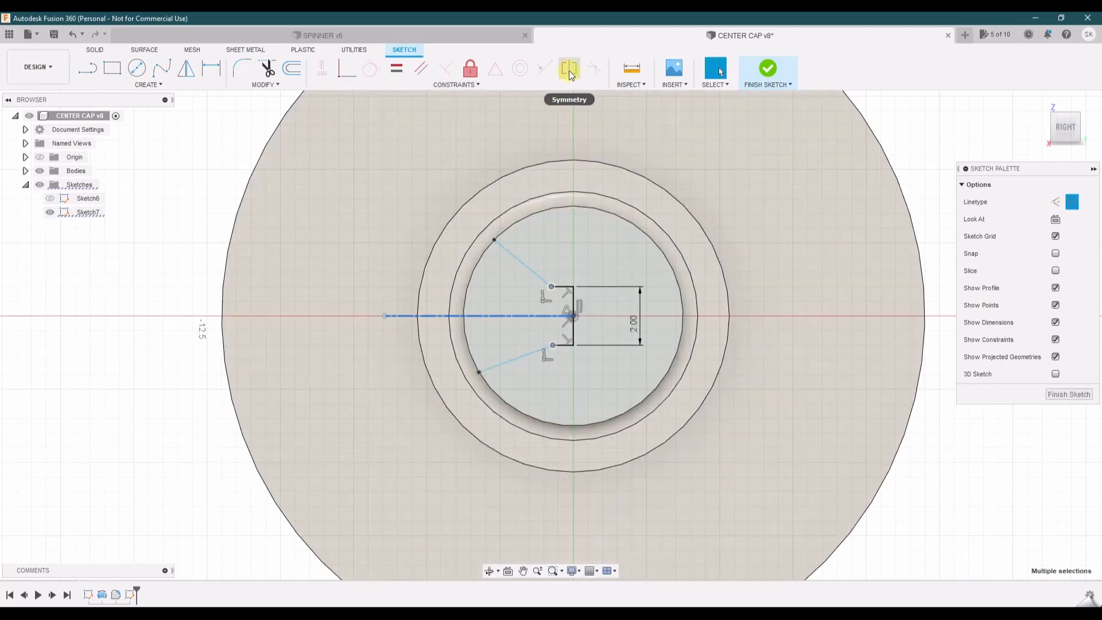
pyautogui.click(570, 69)
pyautogui.click(495, 240)
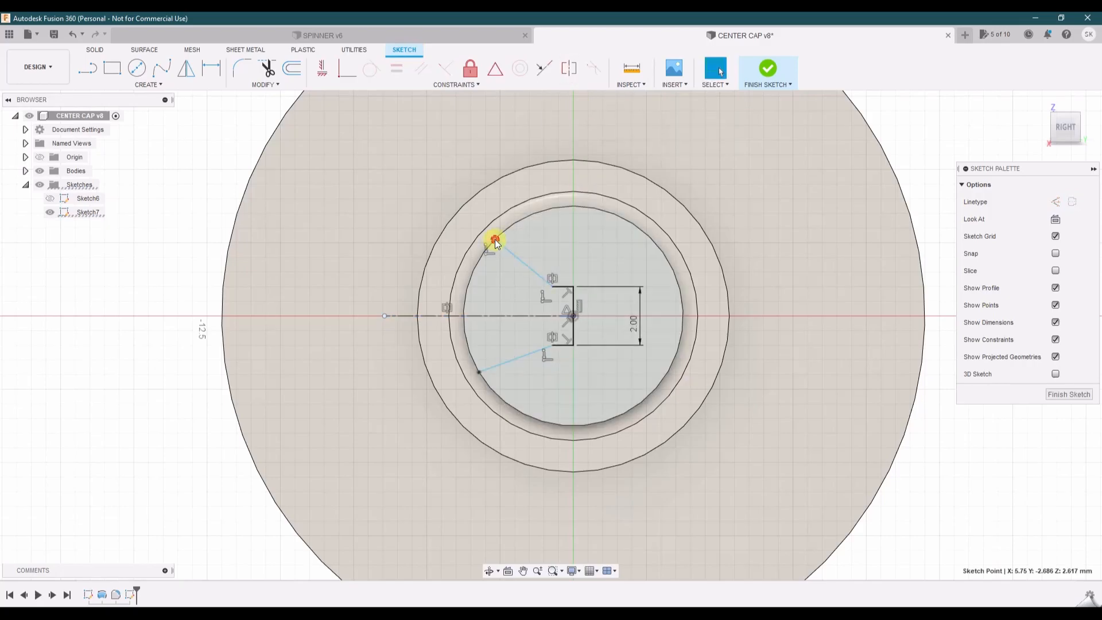
pyautogui.click(479, 373)
pyautogui.click(435, 320)
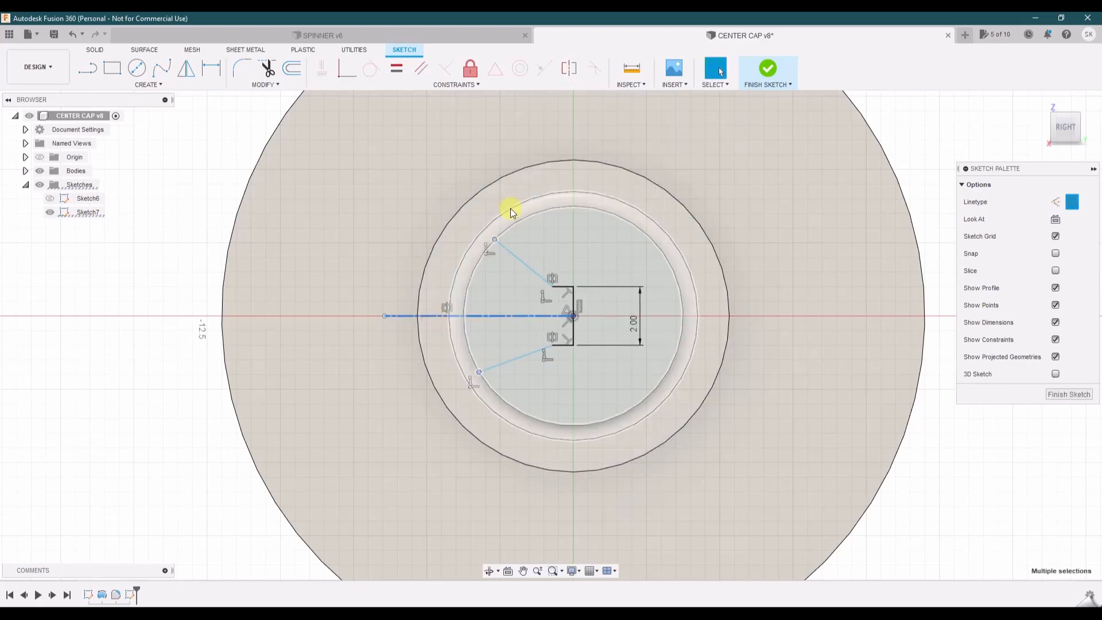
pyautogui.click(569, 70)
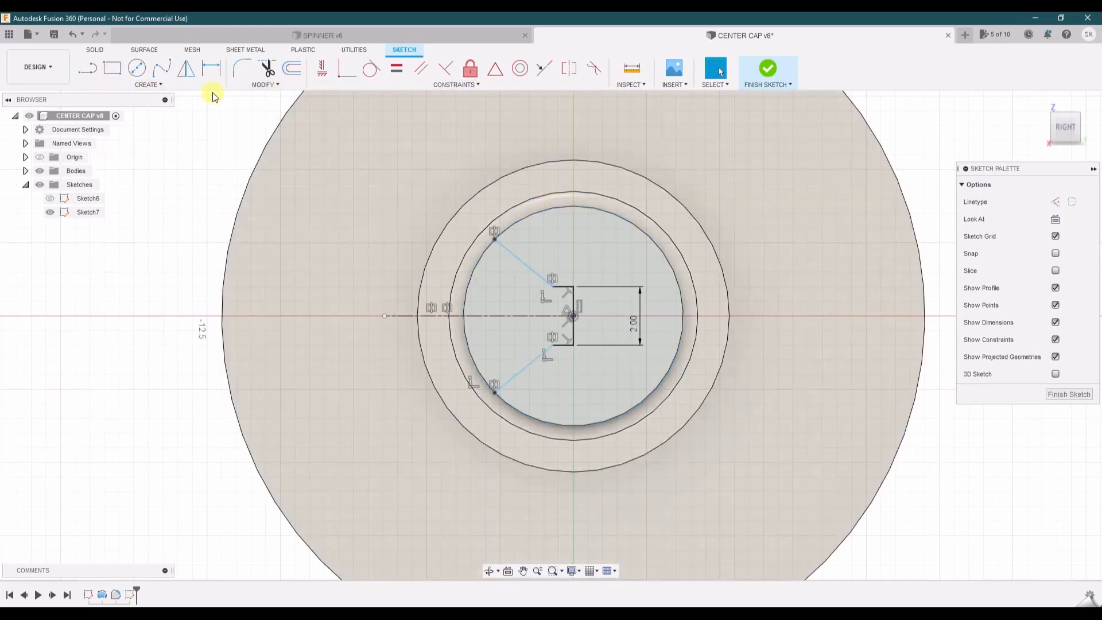
# Dimension the angle between the two slanted lines, set it to 82 degrees, and finish the sketch.
pyautogui.click(212, 69)
pyautogui.click(529, 267)
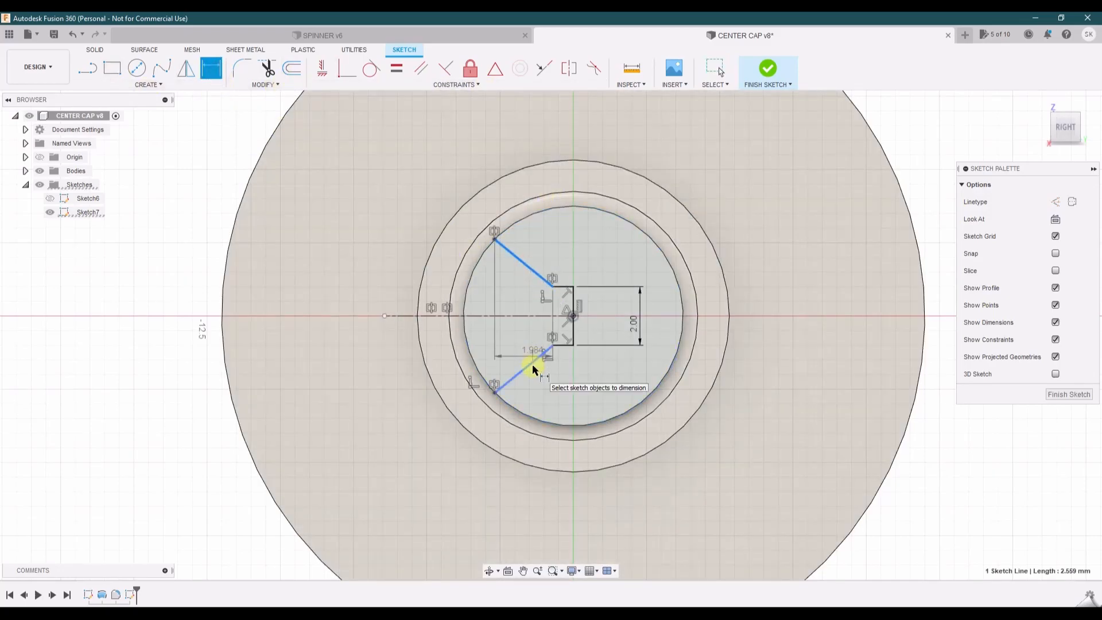
pyautogui.click(531, 363)
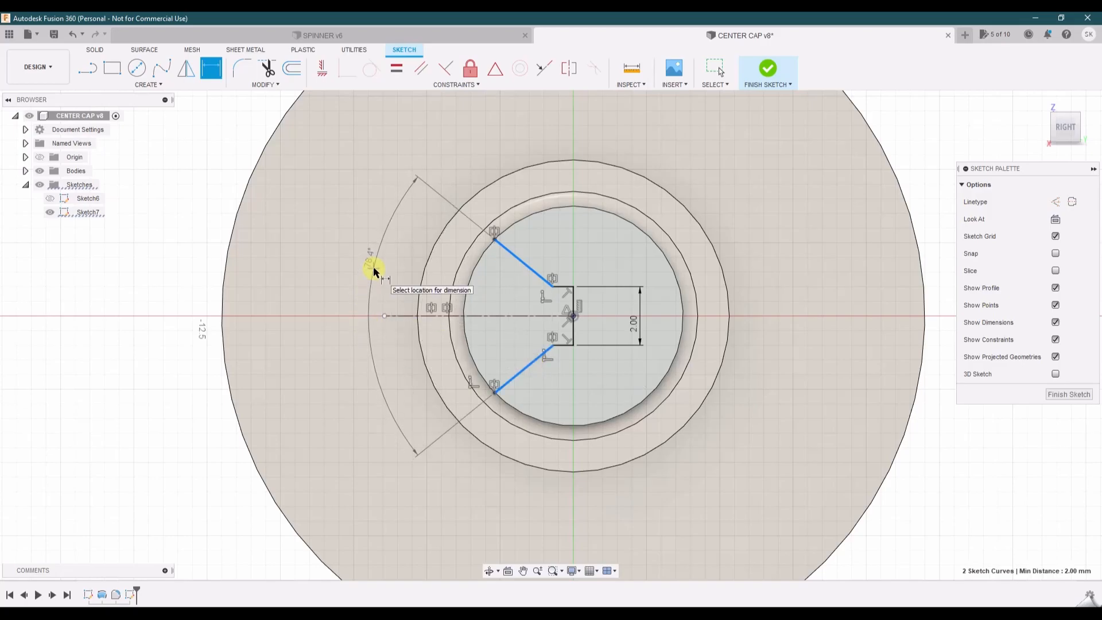
pyautogui.click(376, 267)
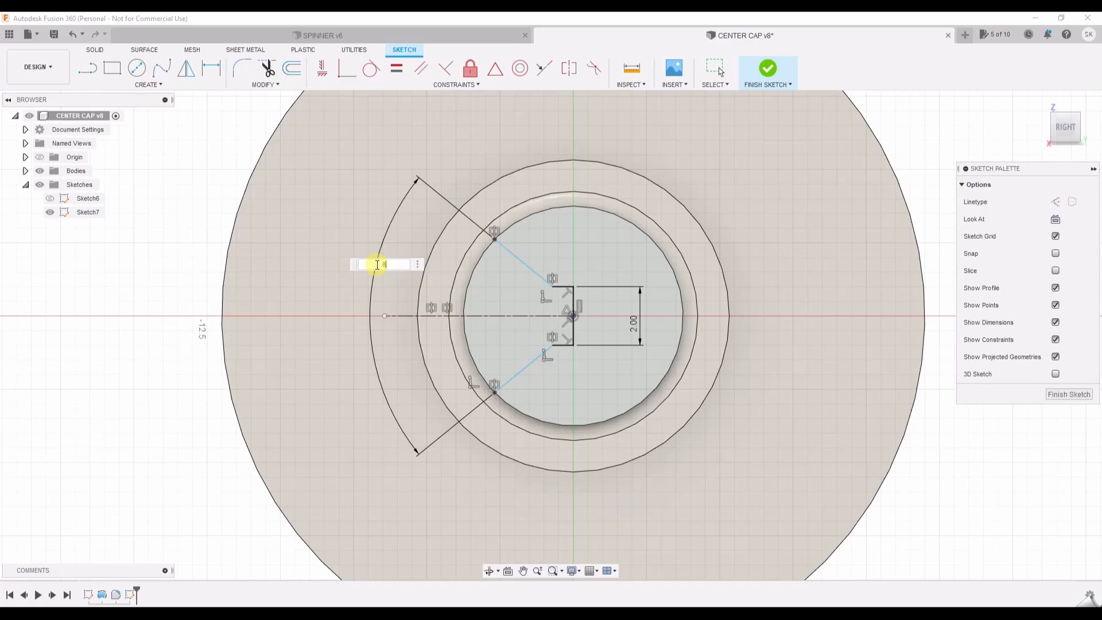
pyautogui.press('Return')
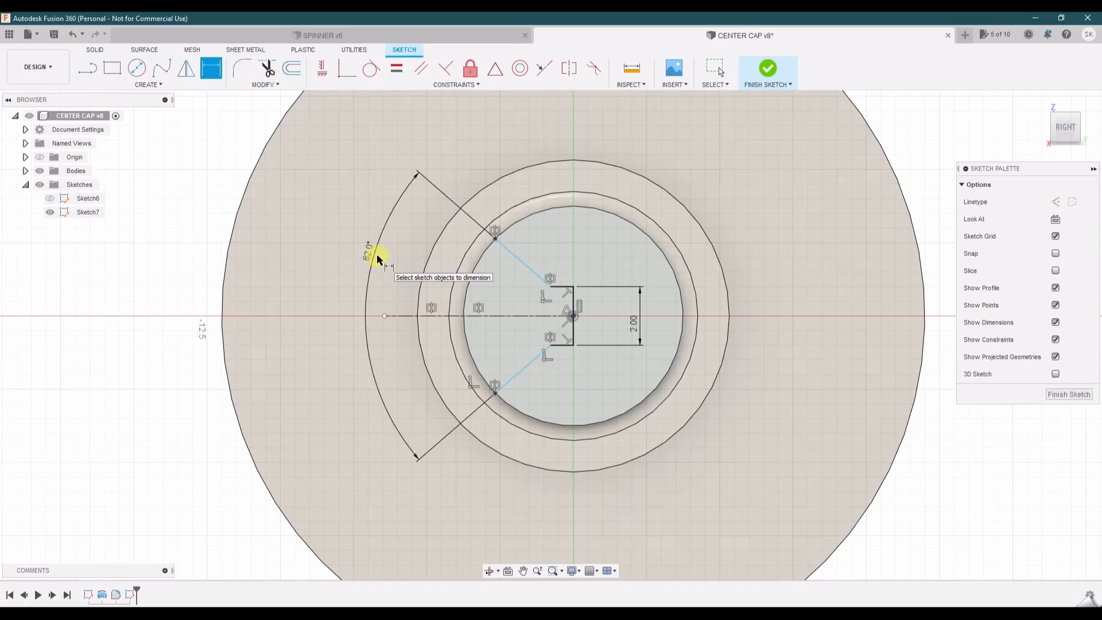
pyautogui.press('Escape')
pyautogui.click(1063, 395)
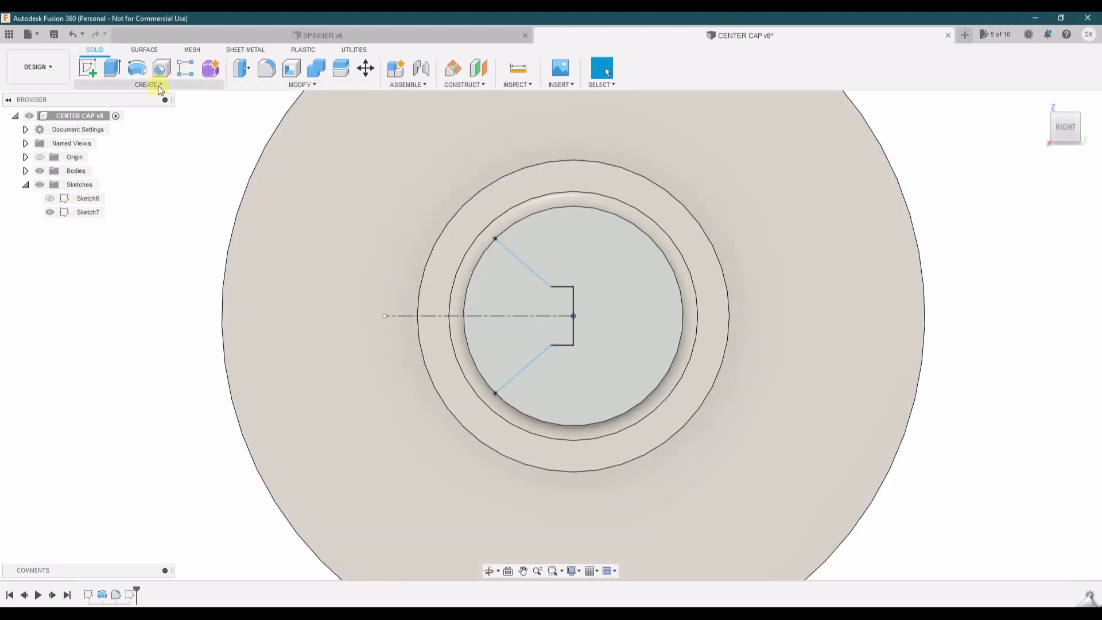
# Extrude both halves of the notch profile 5 mm into the pin as a cut.
pyautogui.click(112, 67)
pyautogui.click(515, 295)
pyautogui.click(503, 338)
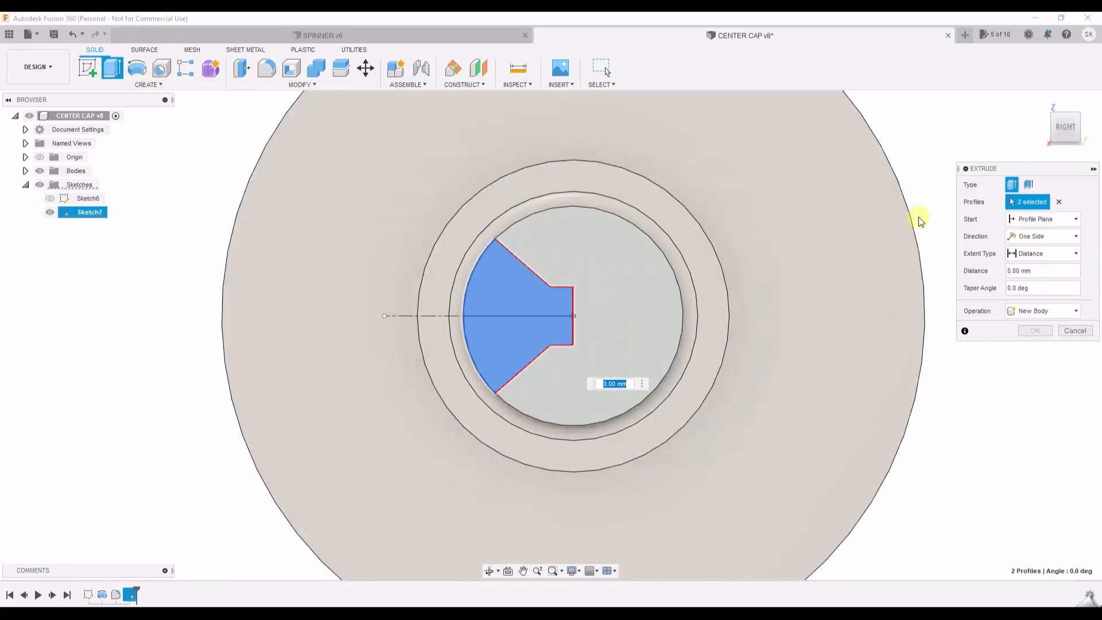
pyautogui.click(489, 571)
pyautogui.moveTo(495, 465); pyautogui.dragTo(547, 440)
pyautogui.press('Escape')
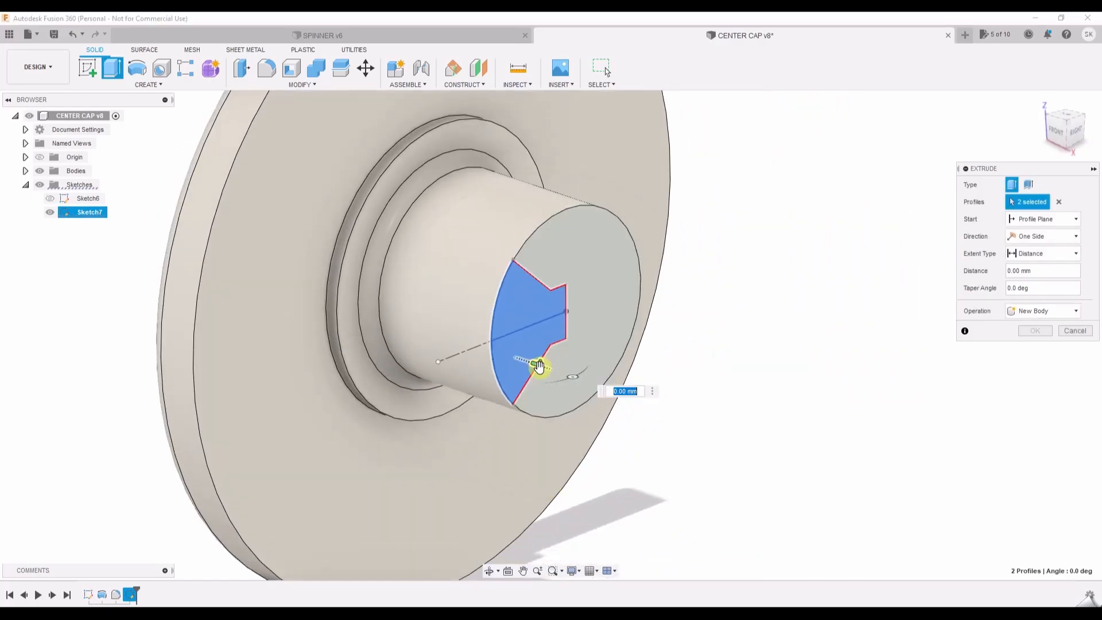
pyautogui.moveTo(540, 364); pyautogui.dragTo(441, 335)
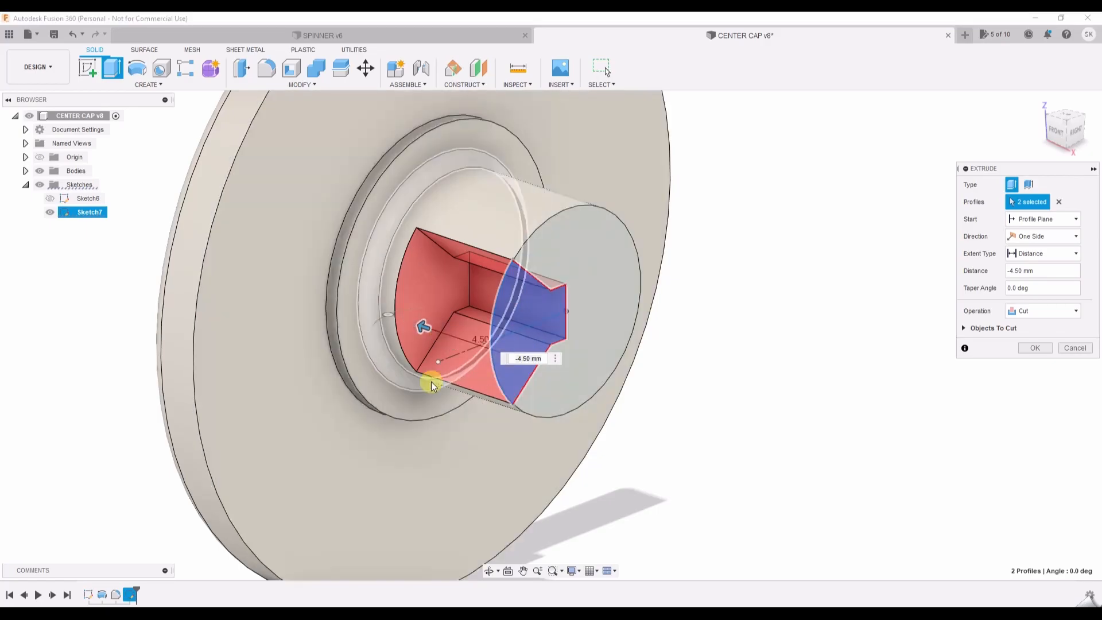
pyautogui.moveTo(419, 325); pyautogui.dragTo(446, 335)
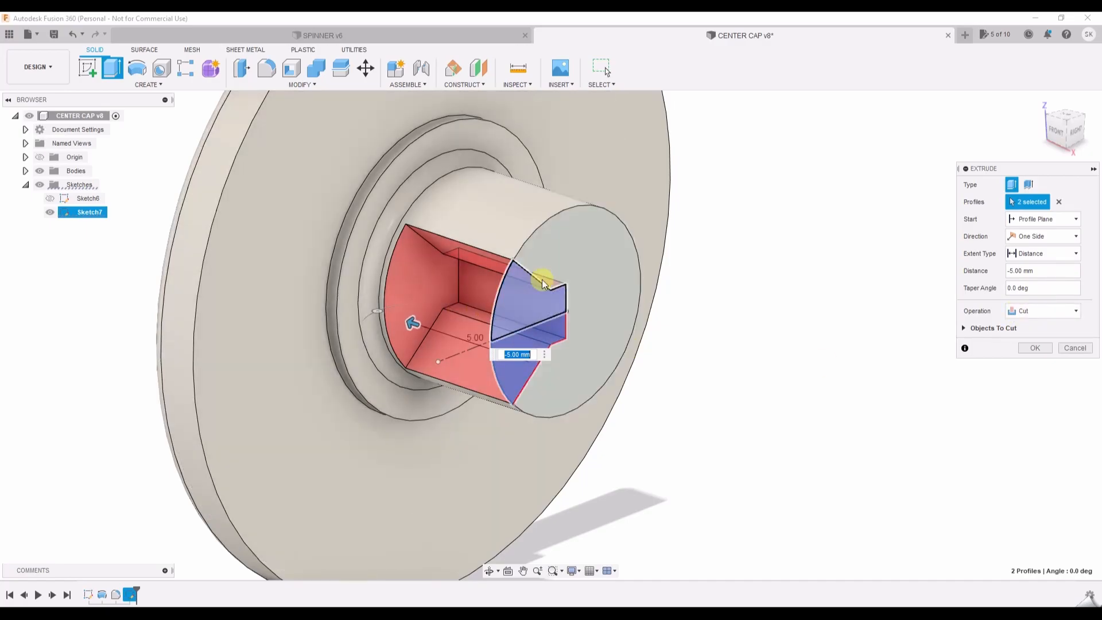
pyautogui.click(1036, 348)
# Start a sketch on the notch's lower slanted face and draw a rectangle about 0.94 mm wide across the face at the pin's free end.
pyautogui.moveTo(525, 364); pyautogui.dragTo(553, 400, button='middle')
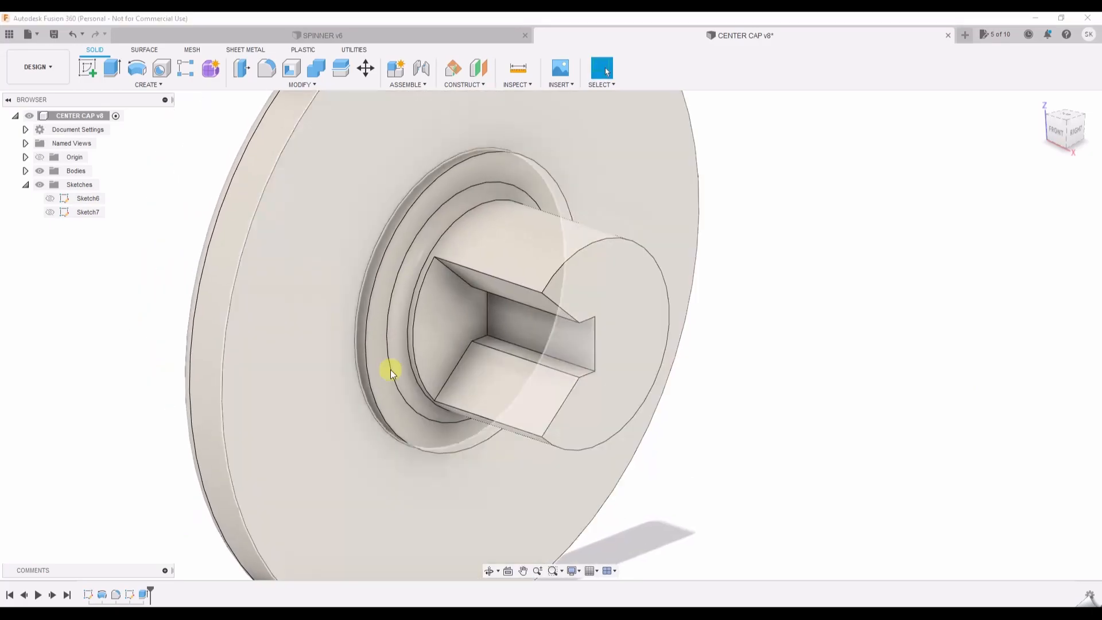
pyautogui.click(554, 407)
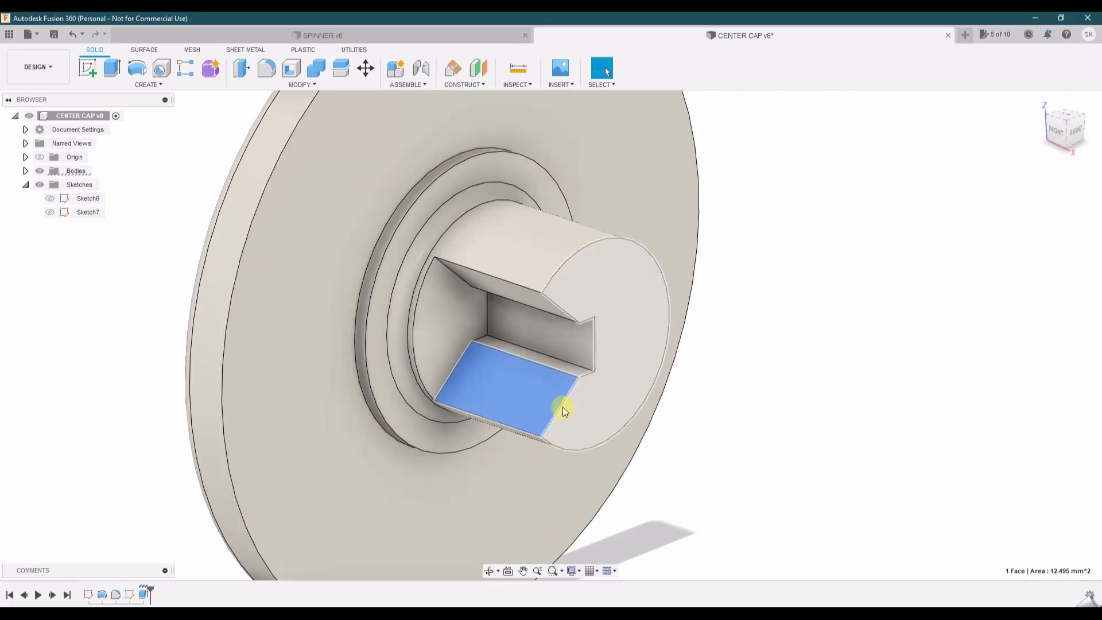
pyautogui.click(88, 68)
pyautogui.click(538, 406)
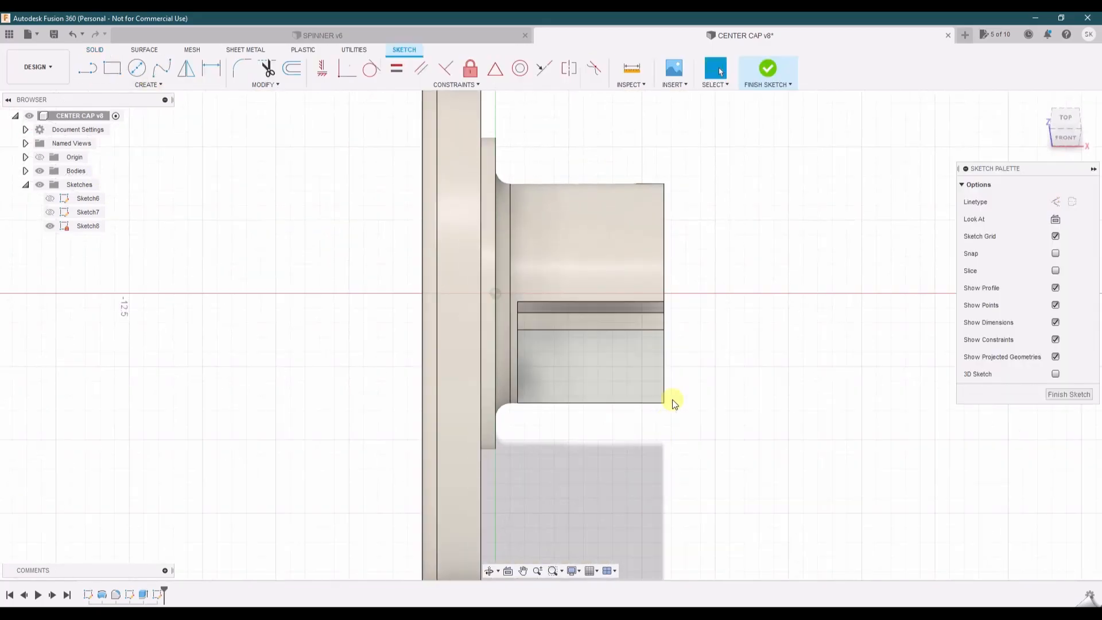
pyautogui.press('r')
pyautogui.scroll(2, 670, 352)
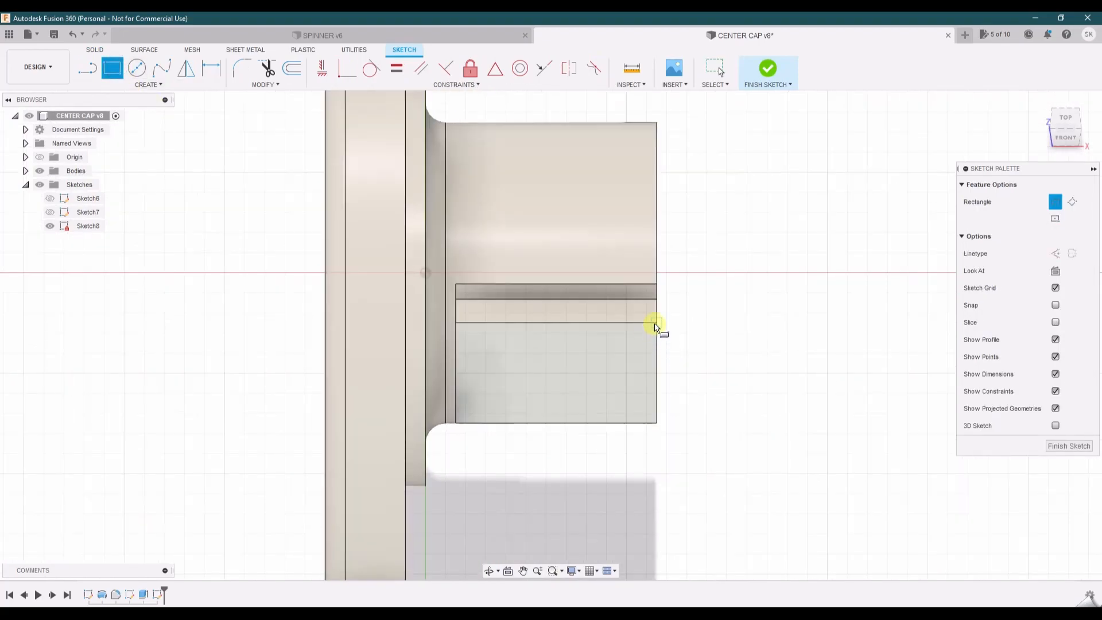
pyautogui.click(657, 322)
pyautogui.click(619, 423)
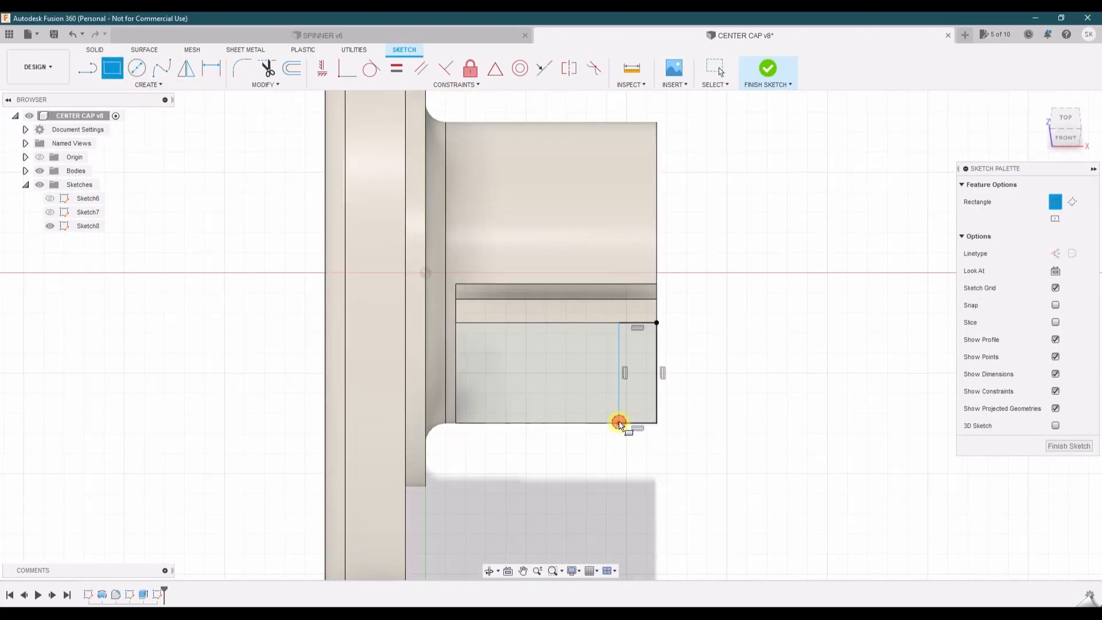
pyautogui.press('Escape')
# Dimension the rectangle's width, set it to 1 mm, and finish the sketch.
pyautogui.click(211, 67)
pyautogui.click(642, 423)
pyautogui.click(694, 456)
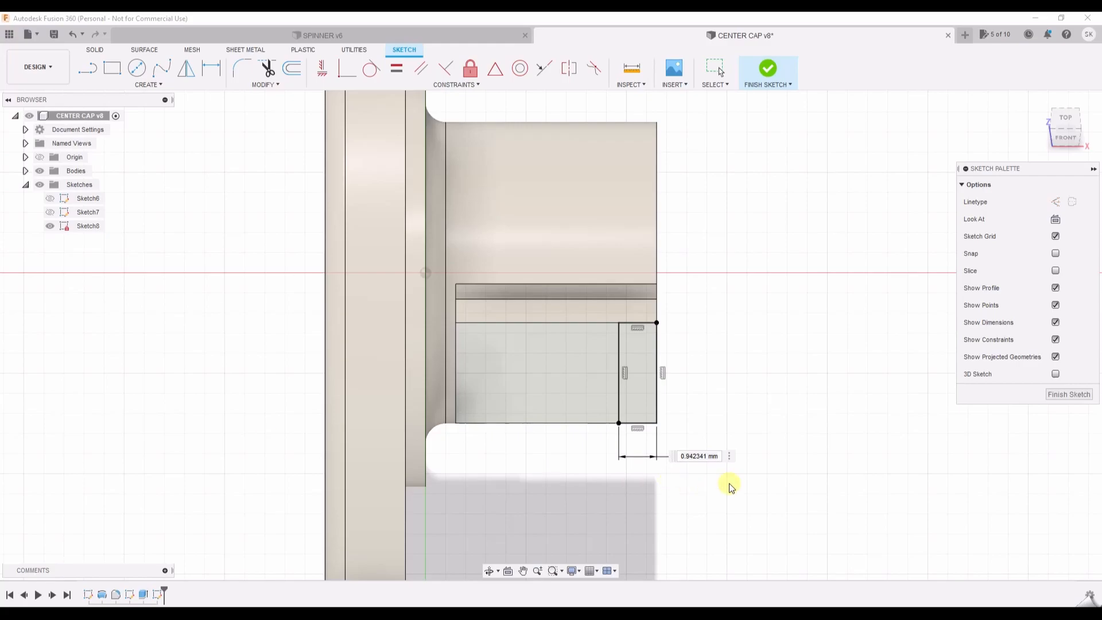
pyautogui.doubleClick(696, 456)
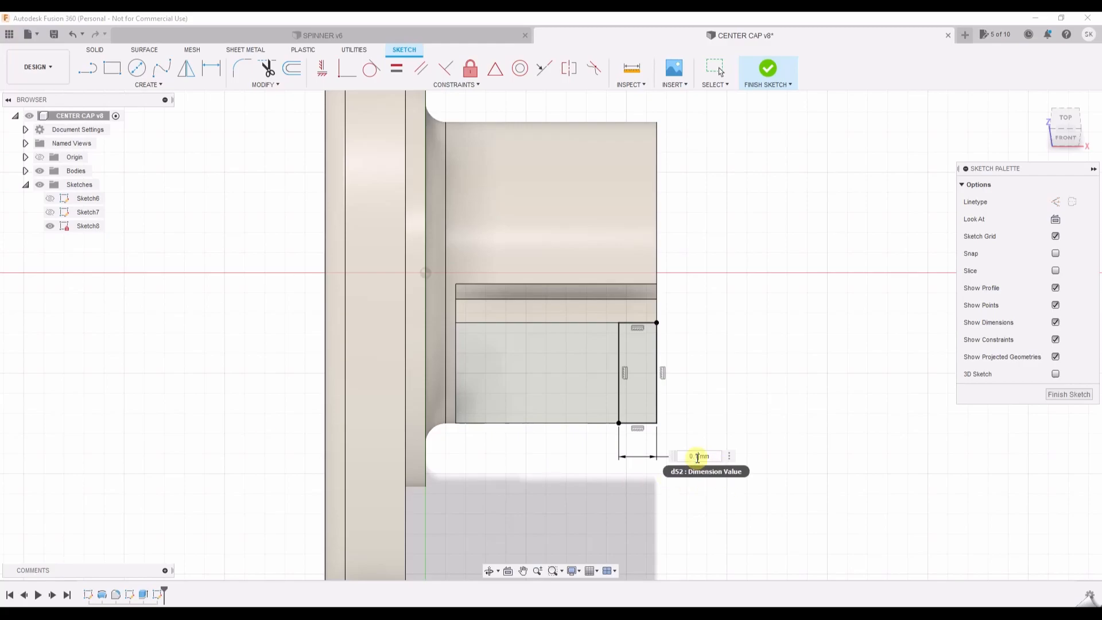
pyautogui.write('1')
pyautogui.press('Return')
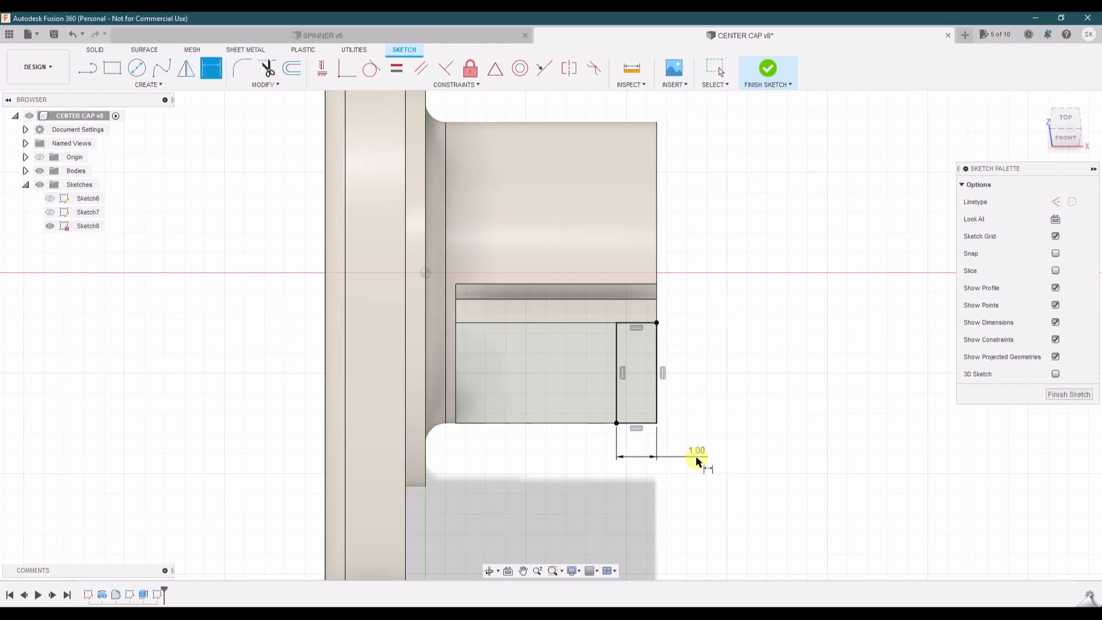
pyautogui.press('Escape')
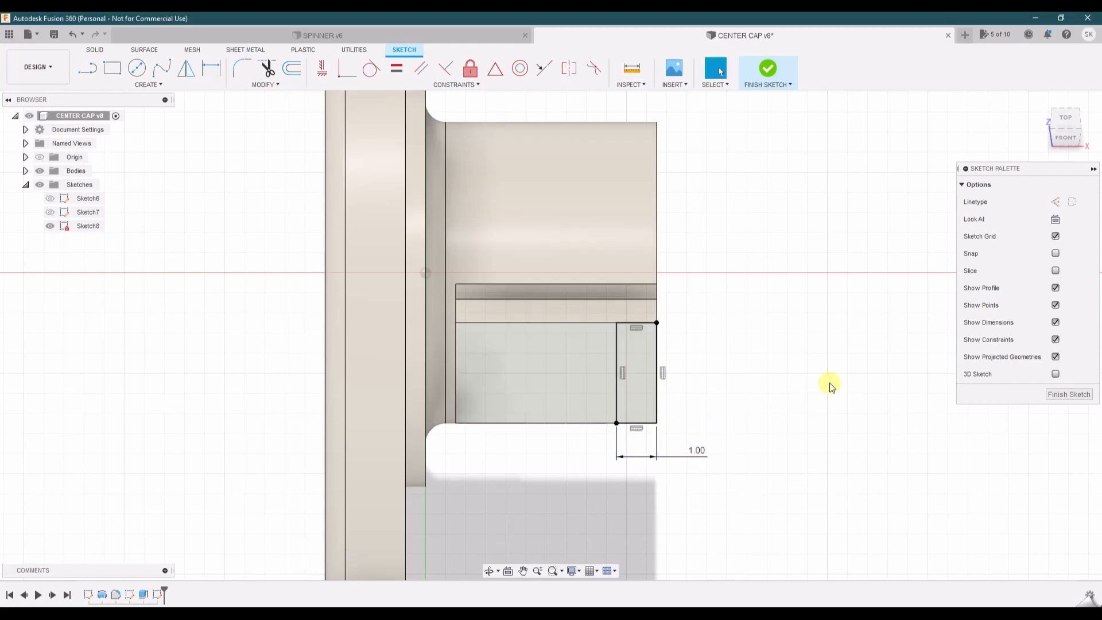
pyautogui.click(1072, 395)
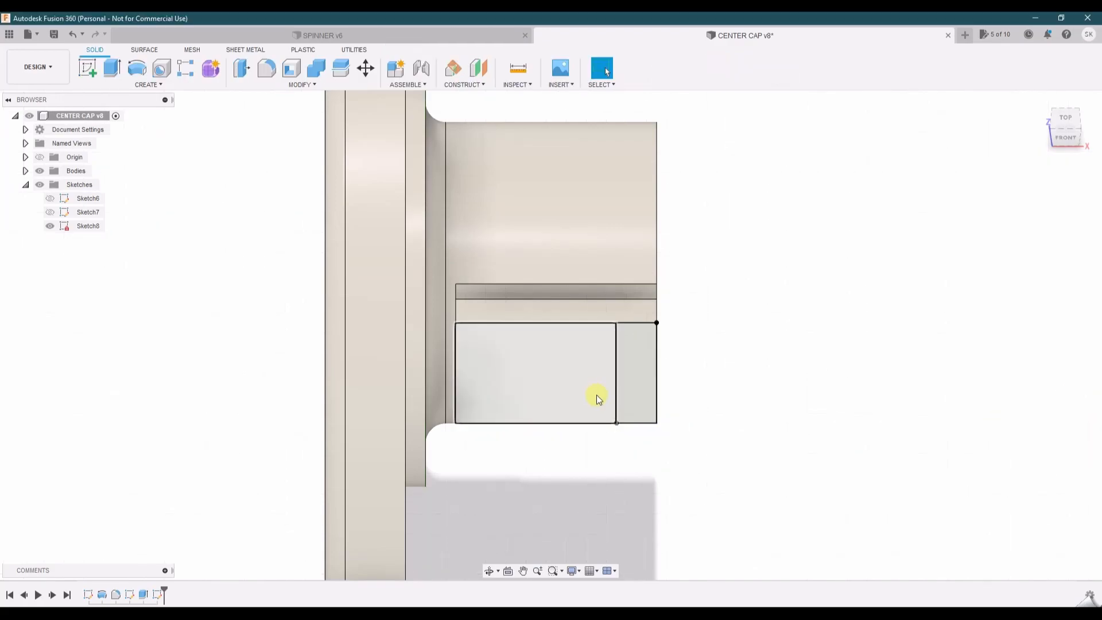
# Extrude the narrow rectangle 0.5 mm outward from the slanted face.
pyautogui.click(577, 357)
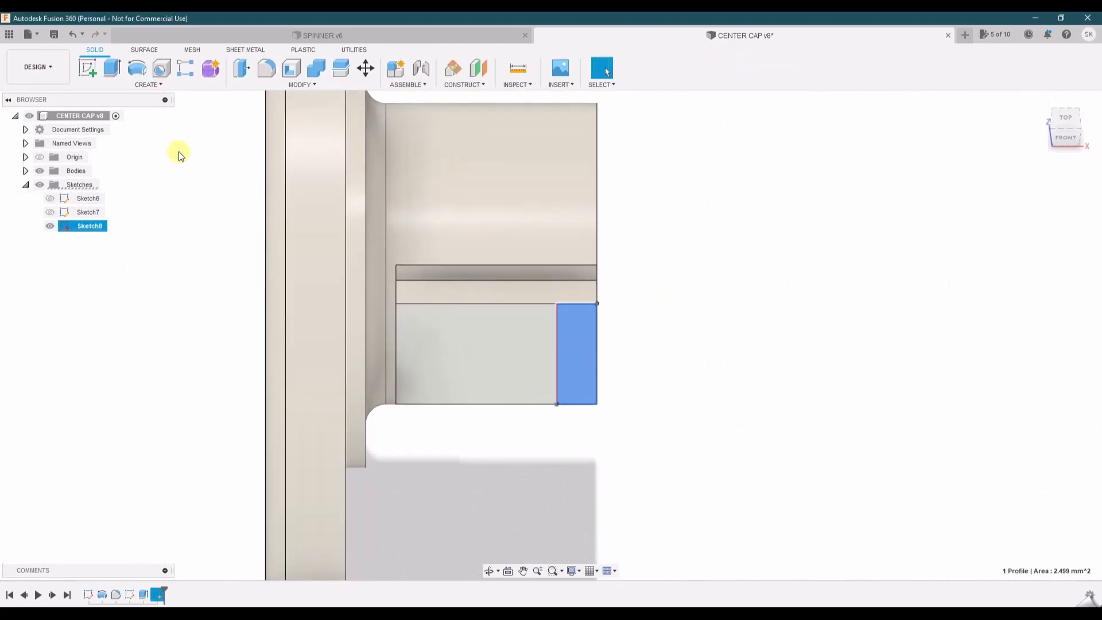
pyautogui.click(118, 70)
pyautogui.click(1040, 101)
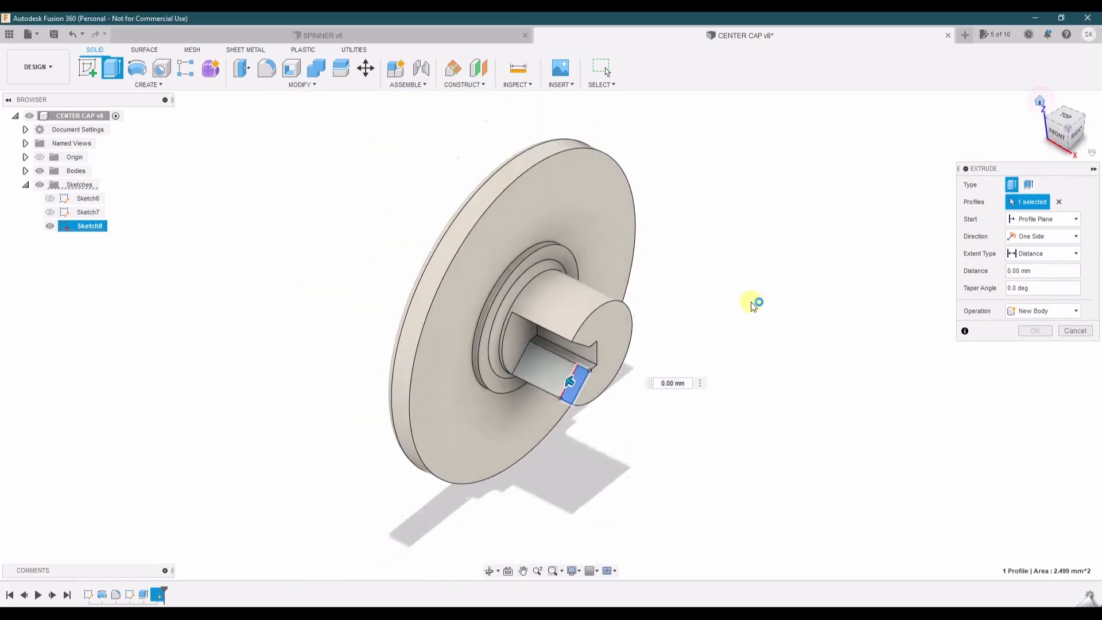
pyautogui.scroll(5, 575, 382)
pyautogui.moveTo(579, 381); pyautogui.dragTo(564, 371)
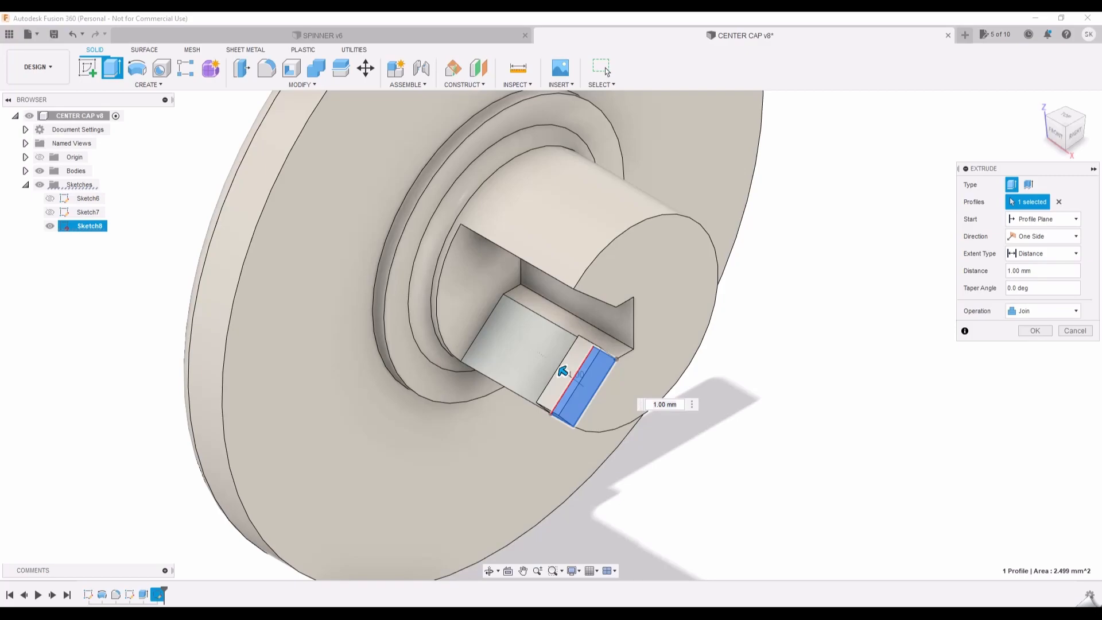
pyautogui.click(635, 406)
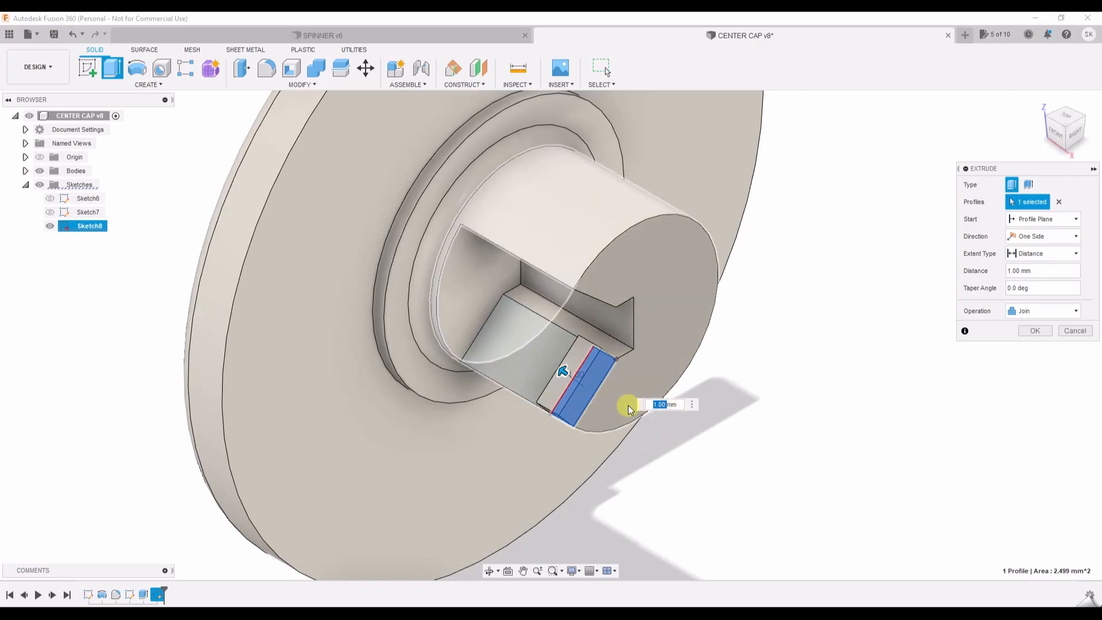
pyautogui.write('.5mm')
pyautogui.press('Return')
# Give the extrusion an inward taper of 30 degrees and join it to the pin as a ridge.
pyautogui.click(1042, 288)
pyautogui.moveTo(1043, 289); pyautogui.dragTo(1005, 295)
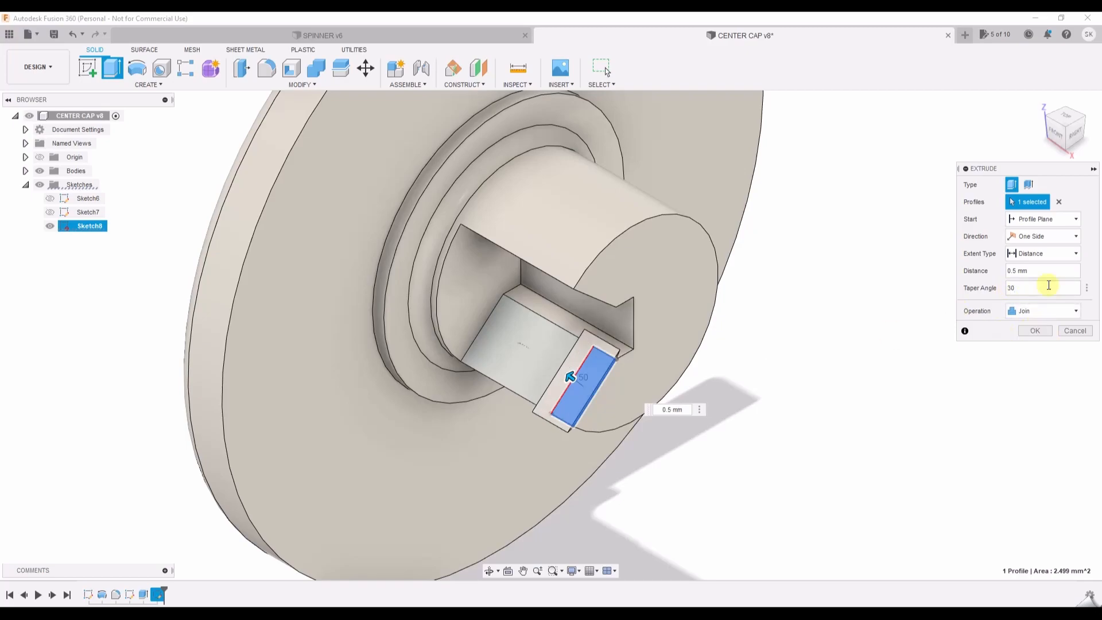
pyautogui.doubleClick(1011, 289)
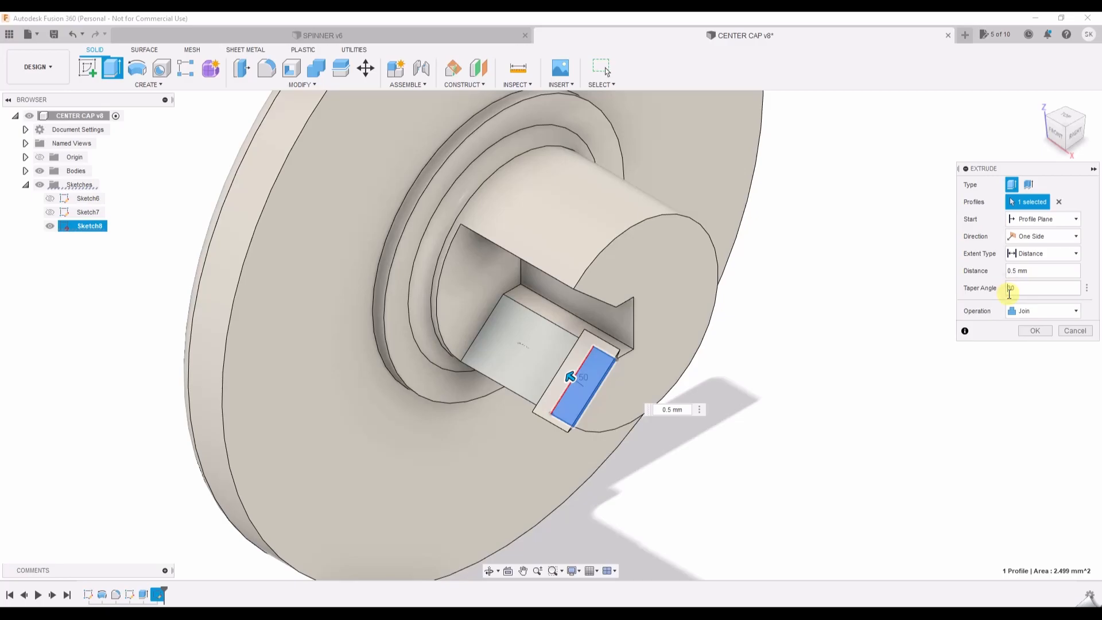
pyautogui.click(1047, 335)
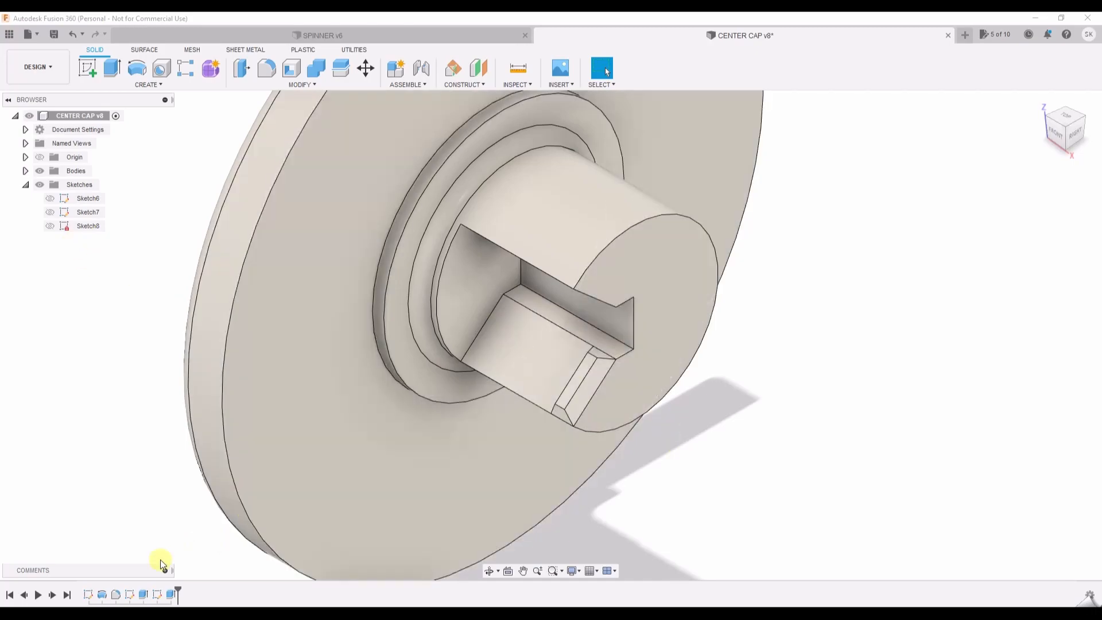
# Create a rectangular pattern of the tapered ridge along the notch's slanted edge, with 3 instances over a 3 mm extent.
pyautogui.click(171, 594)
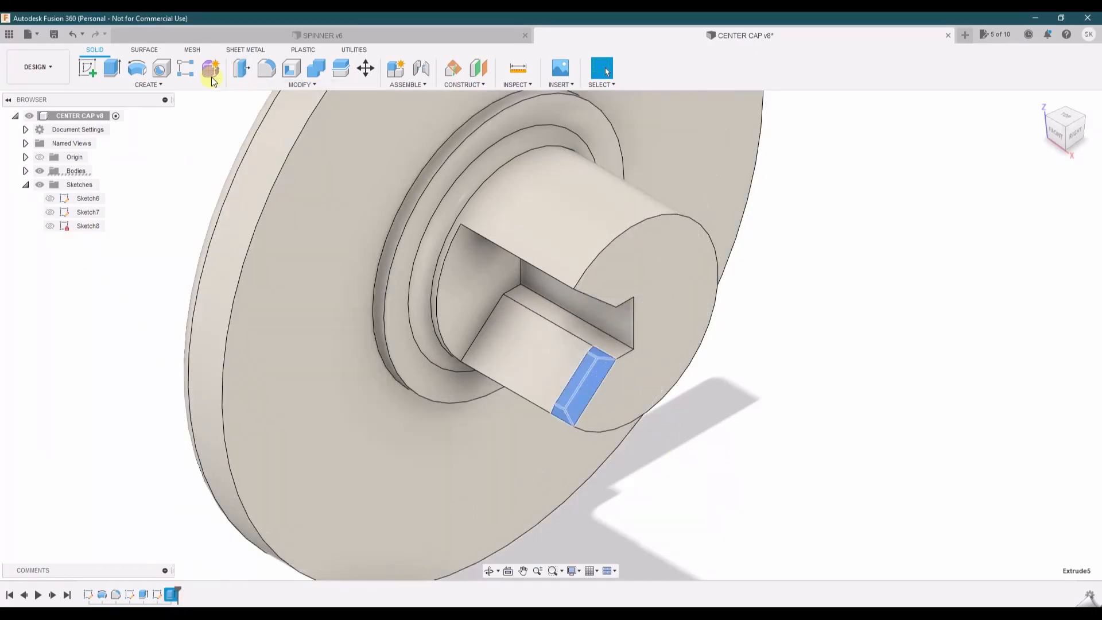
pyautogui.click(185, 70)
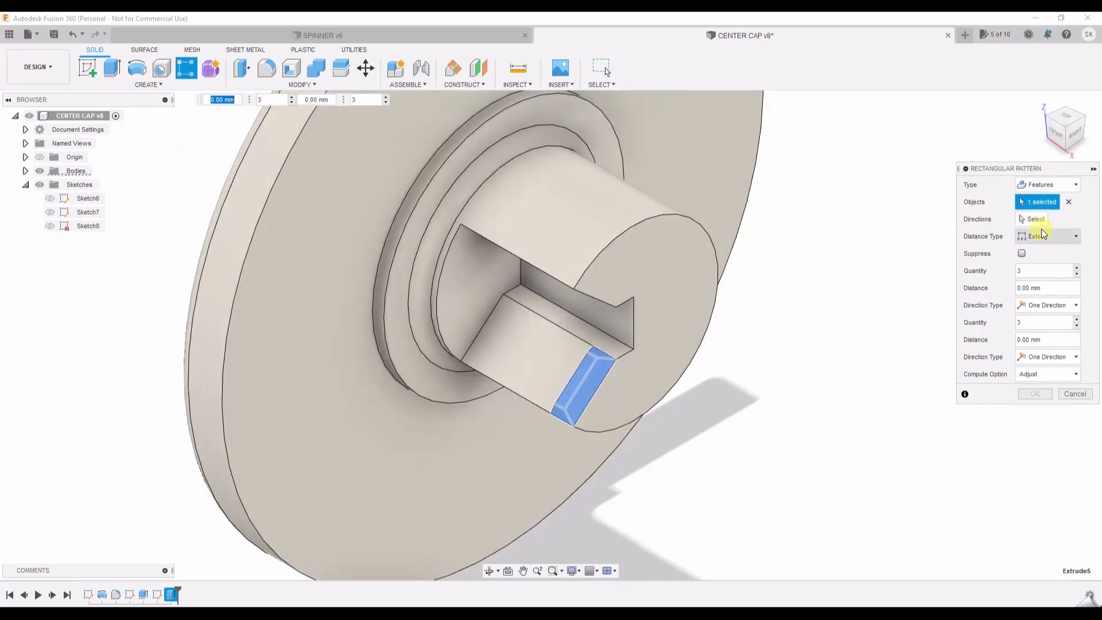
pyautogui.click(1042, 221)
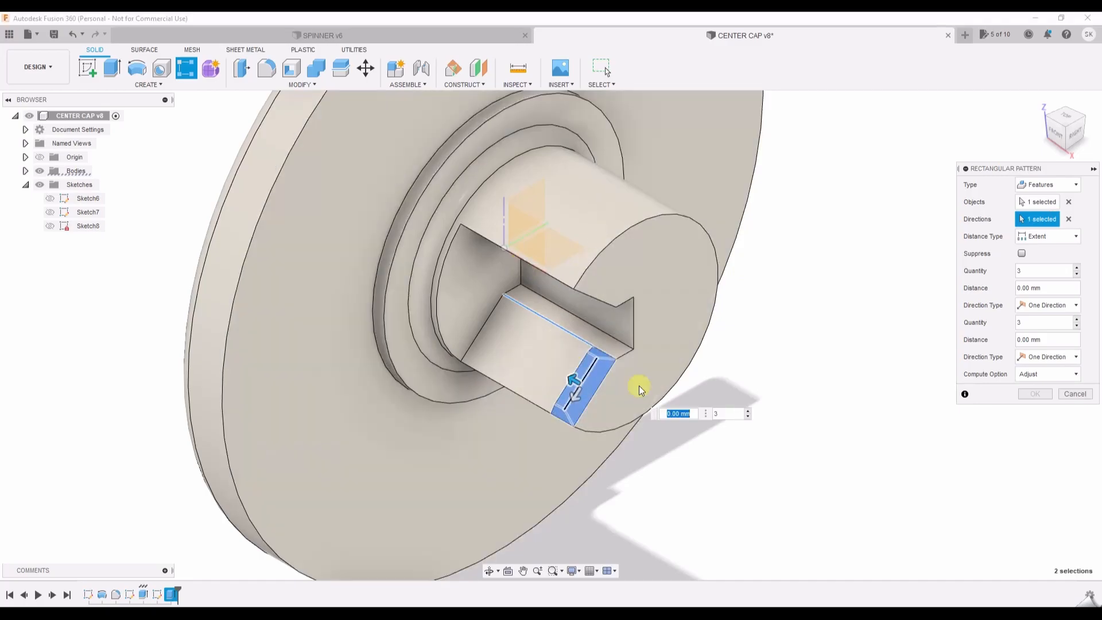
pyautogui.moveTo(574, 381); pyautogui.dragTo(504, 347)
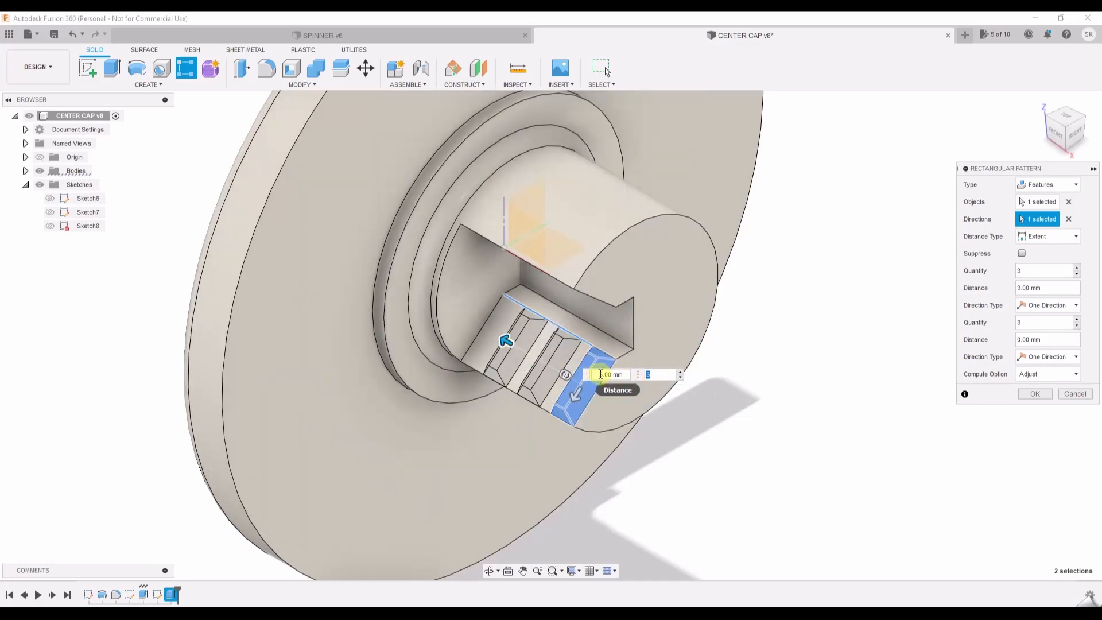
pyautogui.click(612, 374)
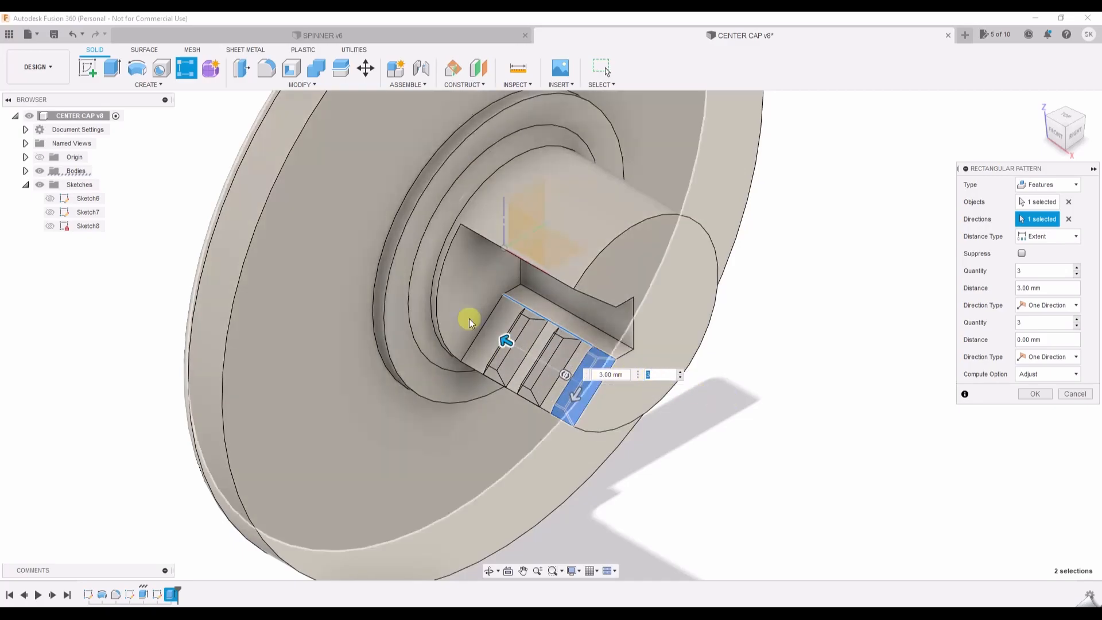
pyautogui.click(1037, 393)
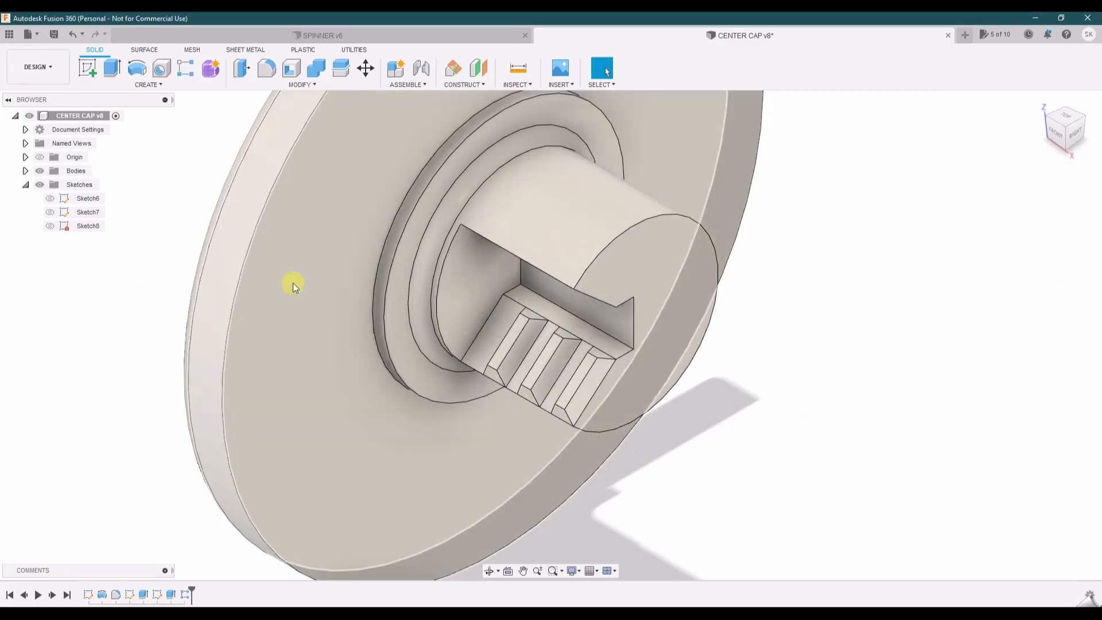
# Start a circular pattern of three features: the notch cut, the tapered ridge extrusion and the rectangular ridge pattern.
pyautogui.click(1045, 109)
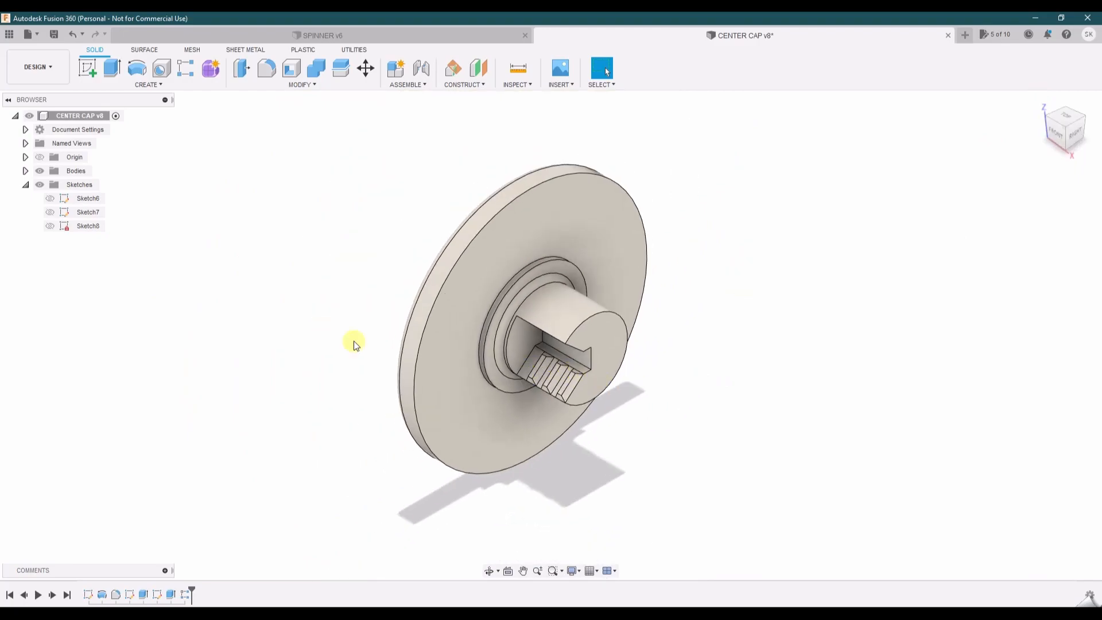
pyautogui.click(185, 595)
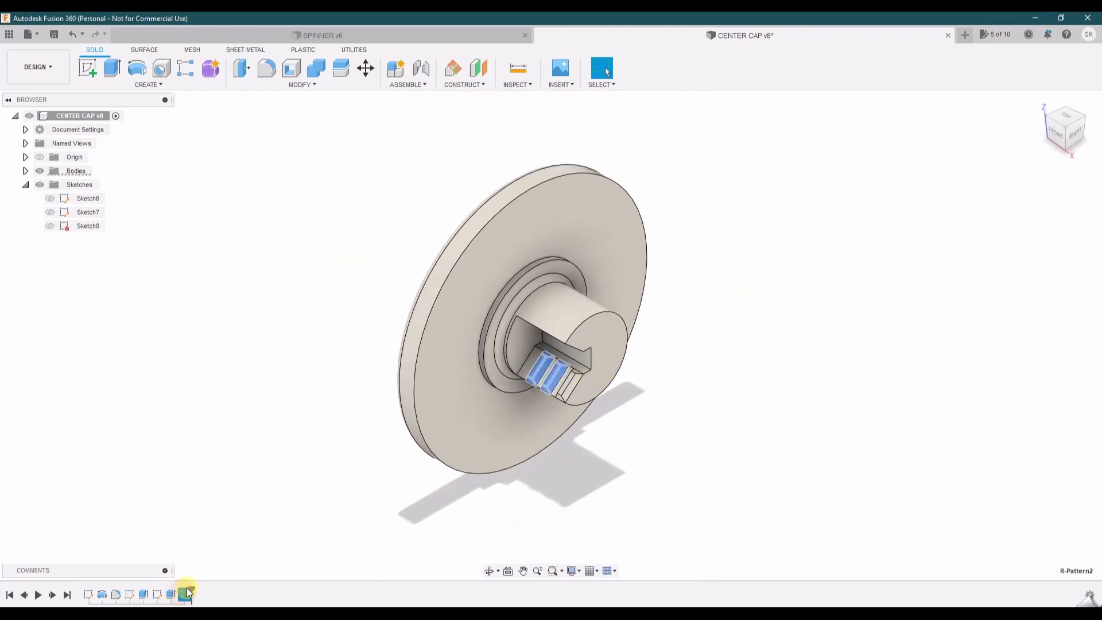
pyautogui.keyDown('shift'); pyautogui.click(168, 595); pyautogui.keyUp('shift')
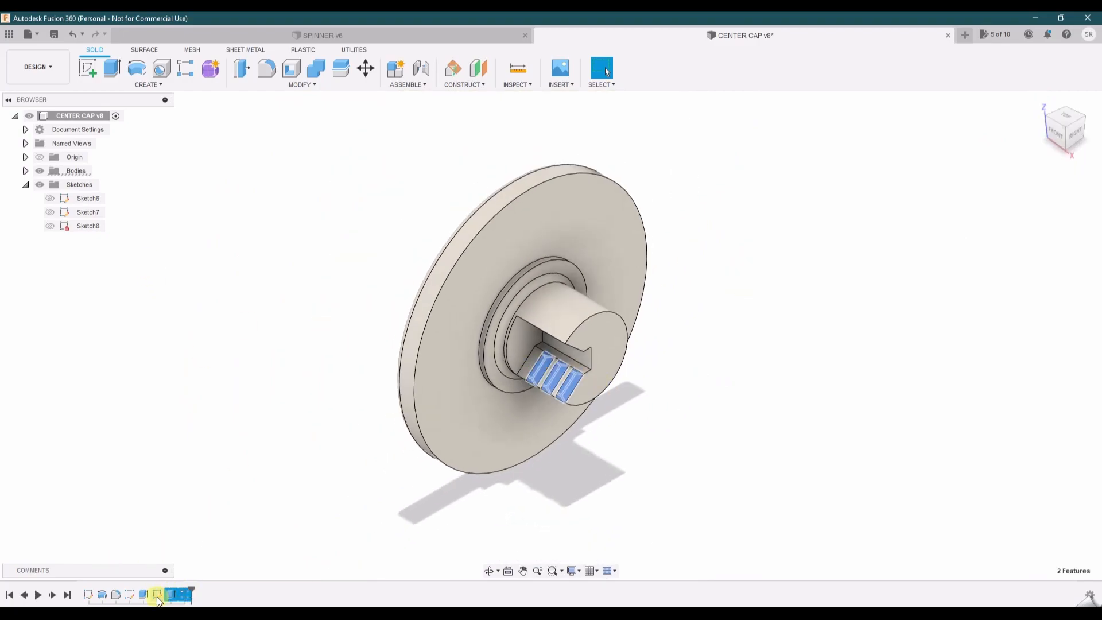
pyautogui.keyDown('ctrl'); pyautogui.click(143, 595); pyautogui.keyUp('ctrl')
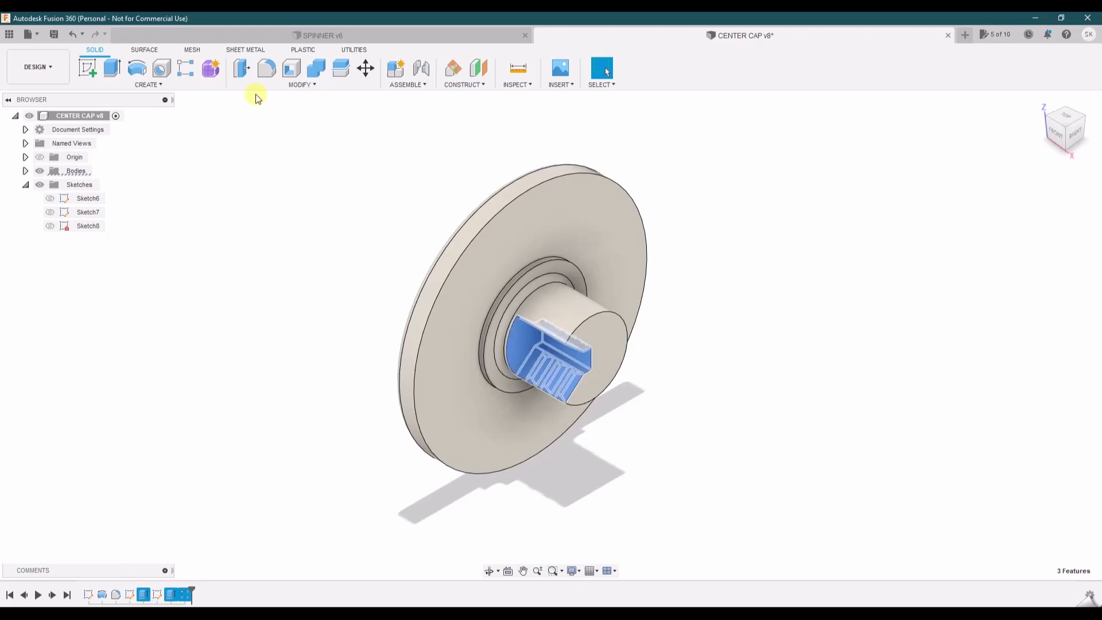
pyautogui.click(174, 87)
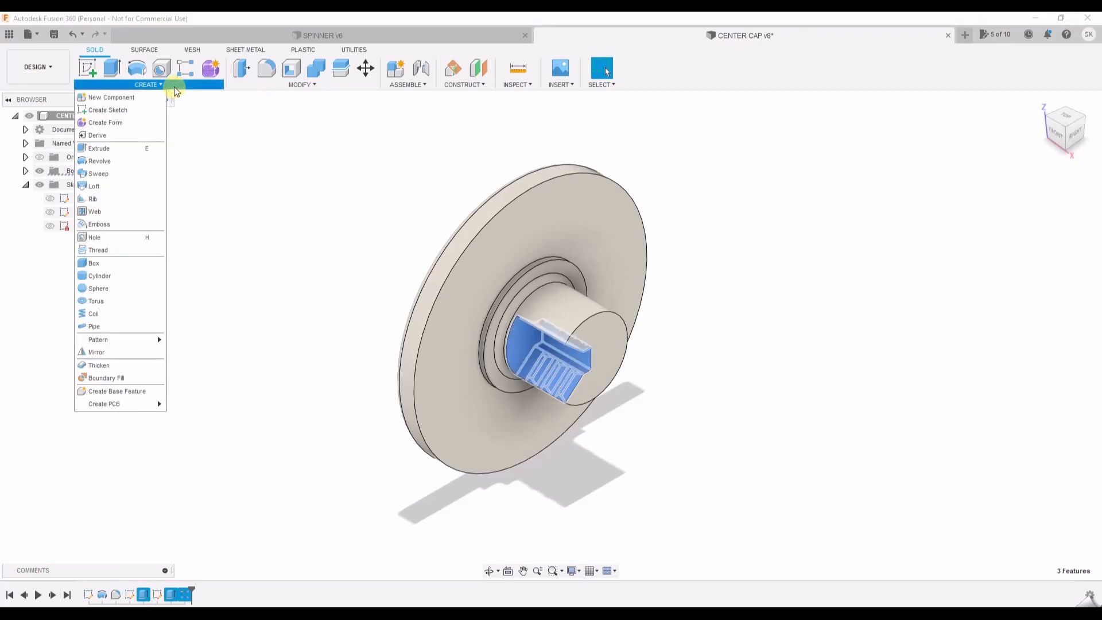
pyautogui.moveTo(130, 345)
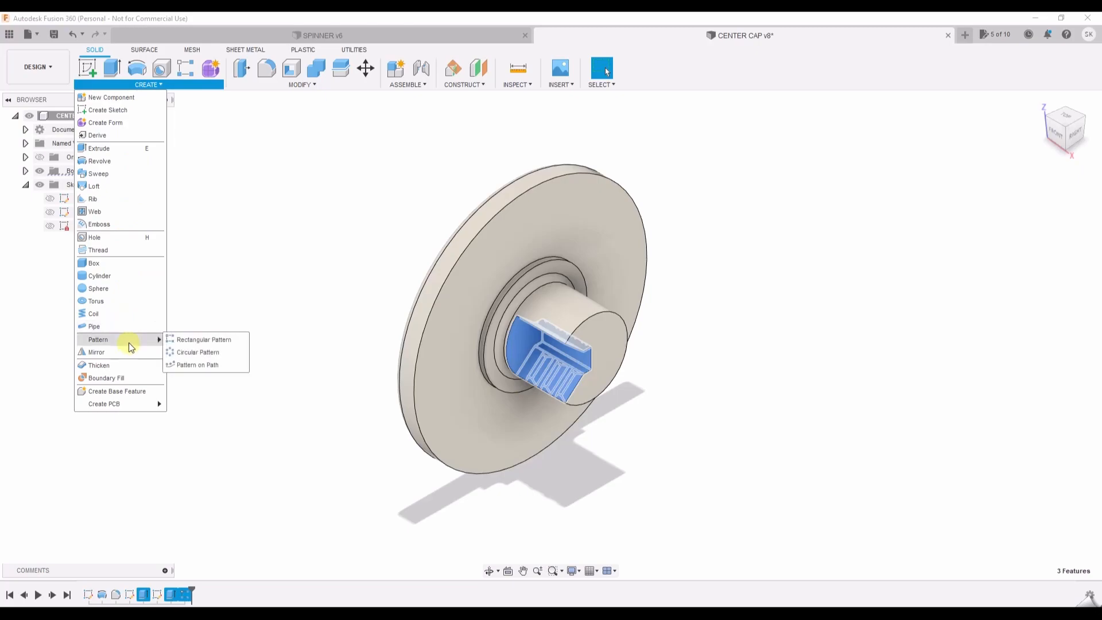
pyautogui.click(195, 352)
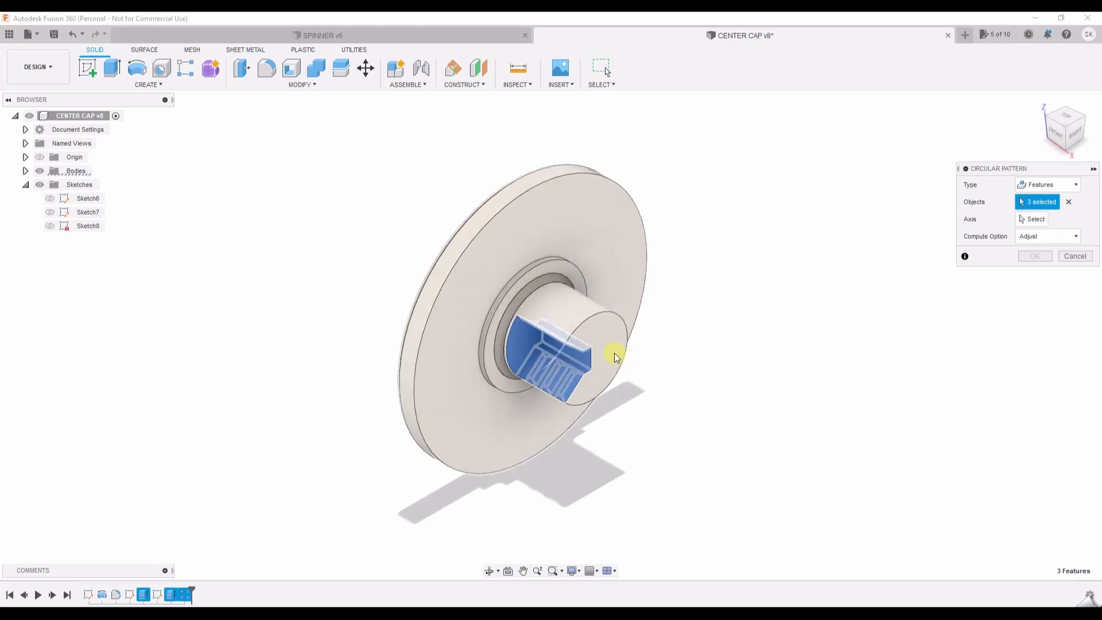
# Use the origin axis running through the pin as the circular pattern's axis and set the quantity to 2.
pyautogui.click(1038, 222)
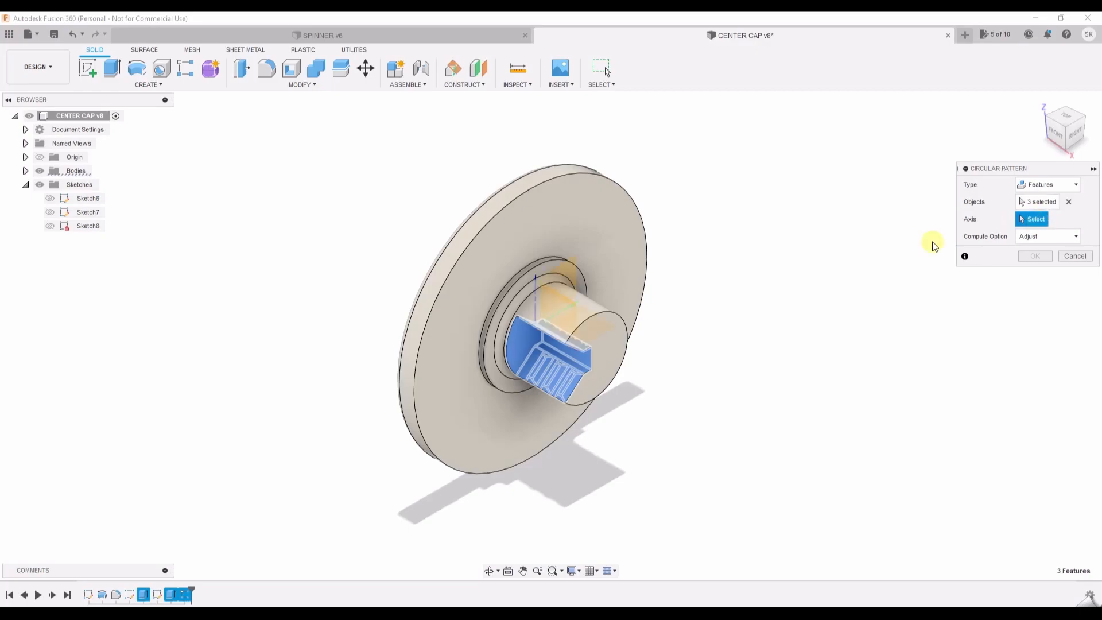
pyautogui.scroll(3, 549, 332)
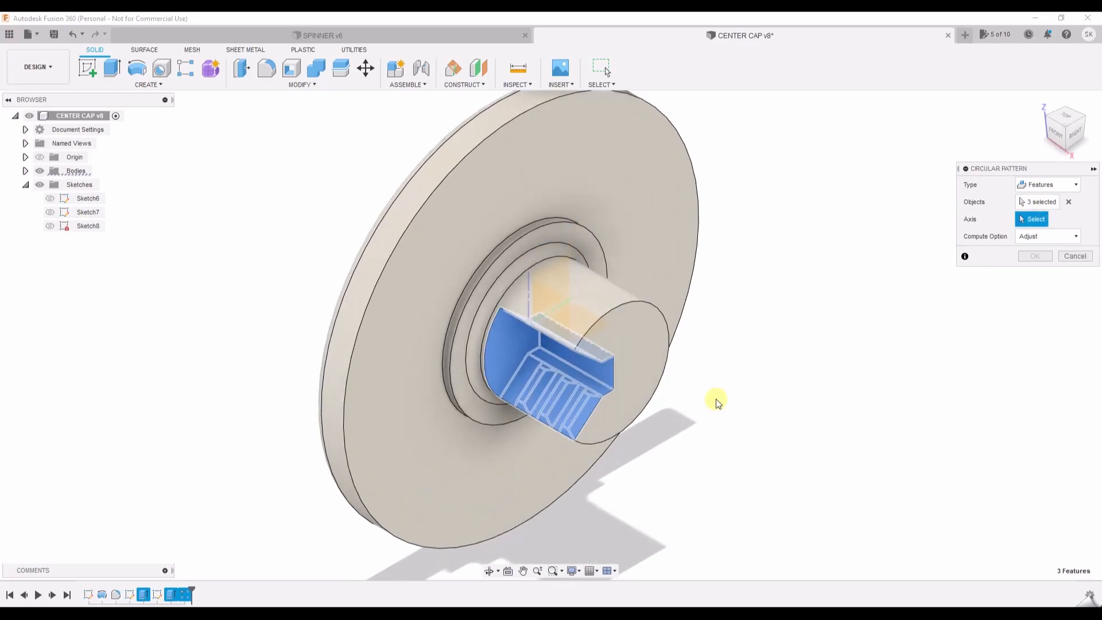
pyautogui.click(490, 571)
pyautogui.moveTo(507, 477); pyautogui.dragTo(490, 488)
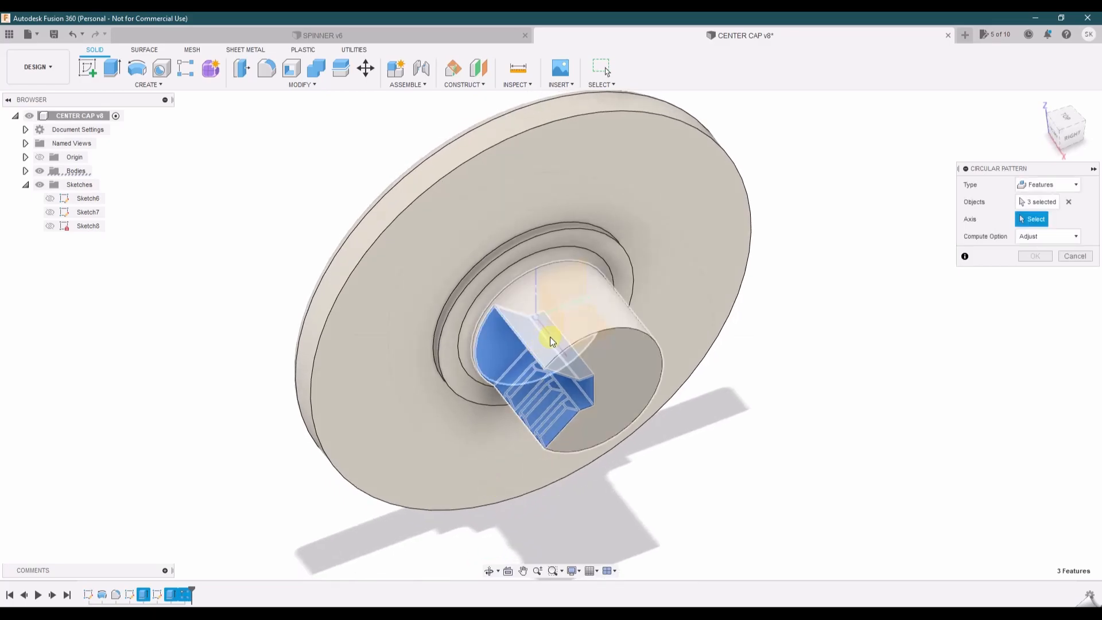
pyautogui.click(490, 571)
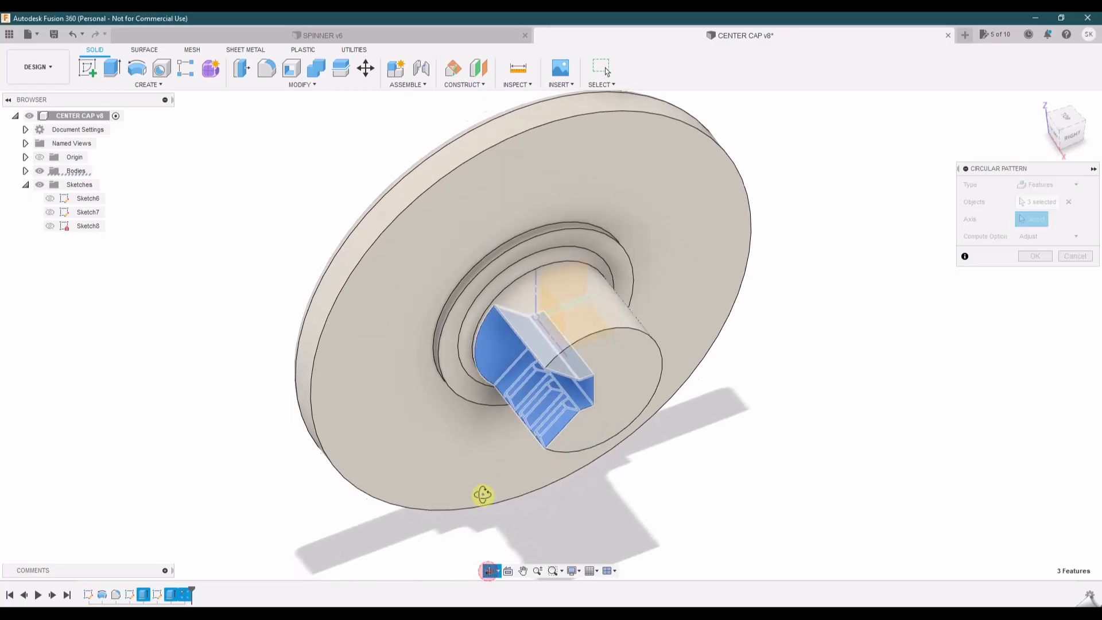
pyautogui.moveTo(482, 493); pyautogui.dragTo(497, 461)
pyautogui.click(567, 340)
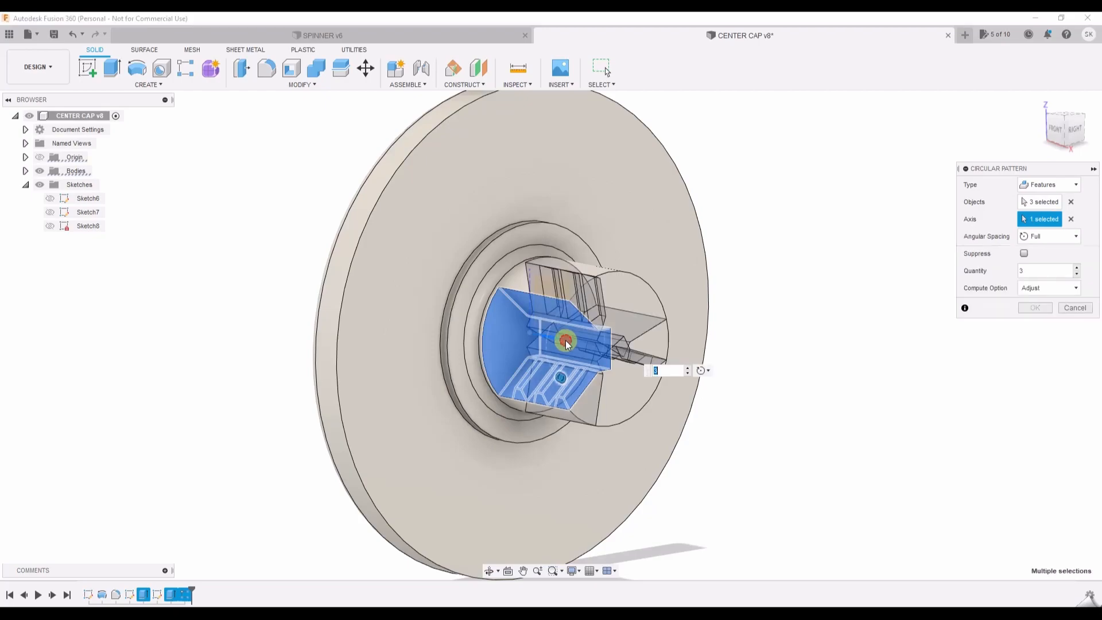
pyautogui.click(688, 374)
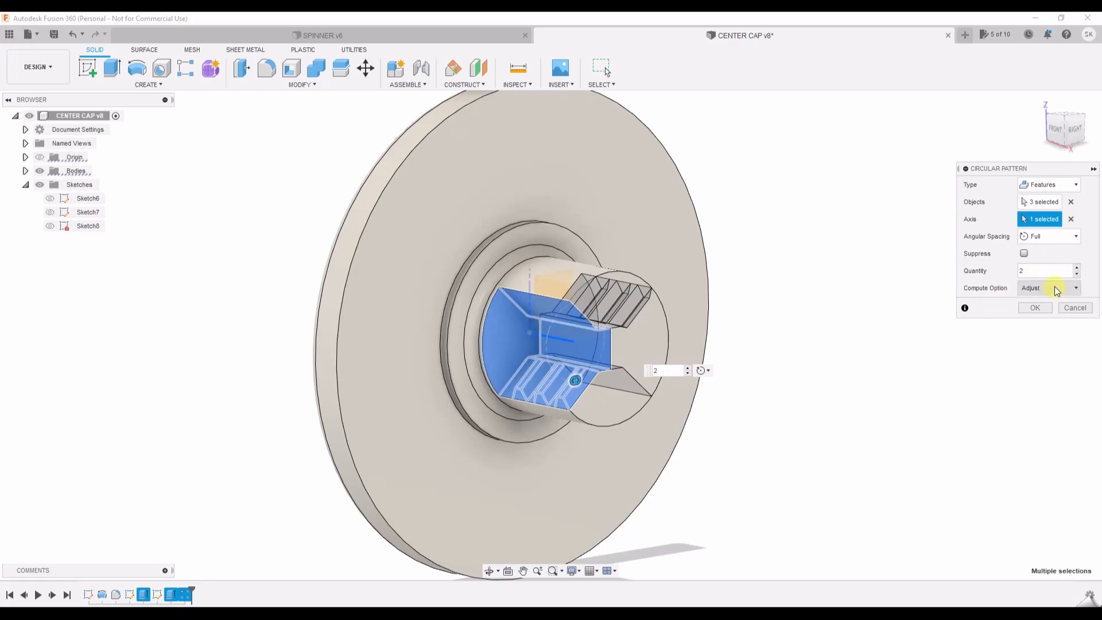
# Try Symmetric and Angle spacing for the circular pattern, restore Full spacing, and complete the pattern.
pyautogui.click(1064, 237)
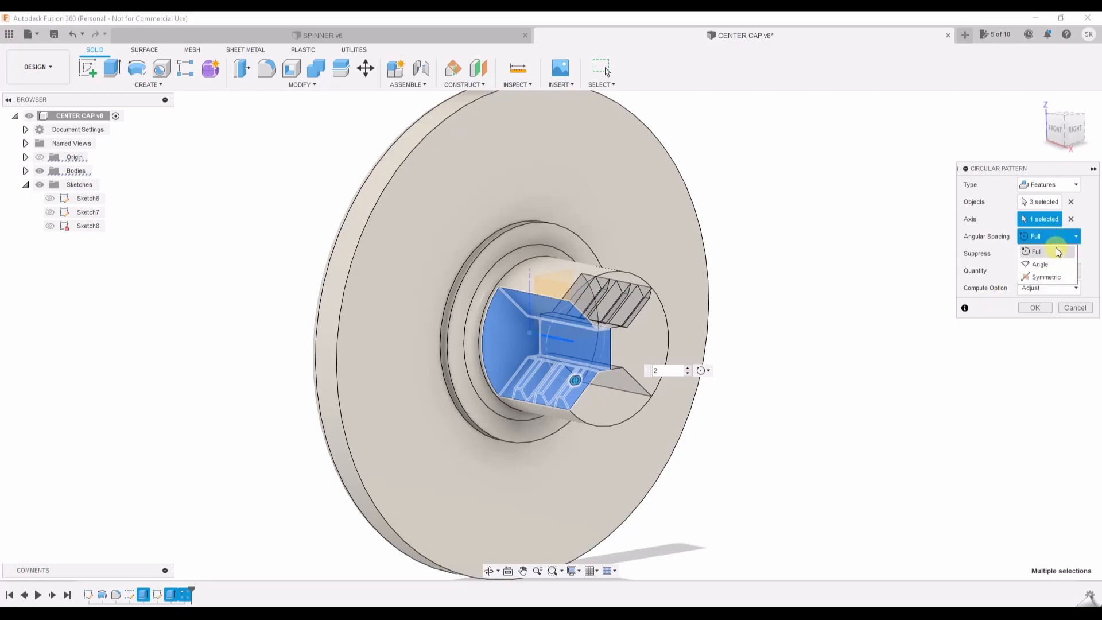
pyautogui.click(1046, 277)
pyautogui.click(1048, 237)
pyautogui.click(1048, 264)
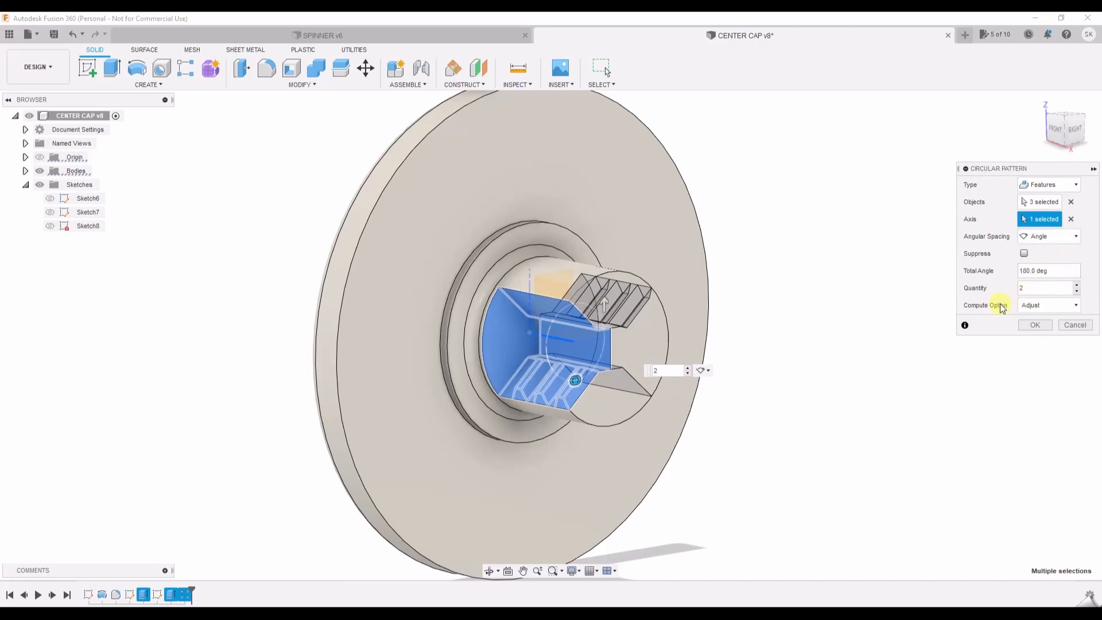
pyautogui.click(1060, 239)
pyautogui.click(1047, 251)
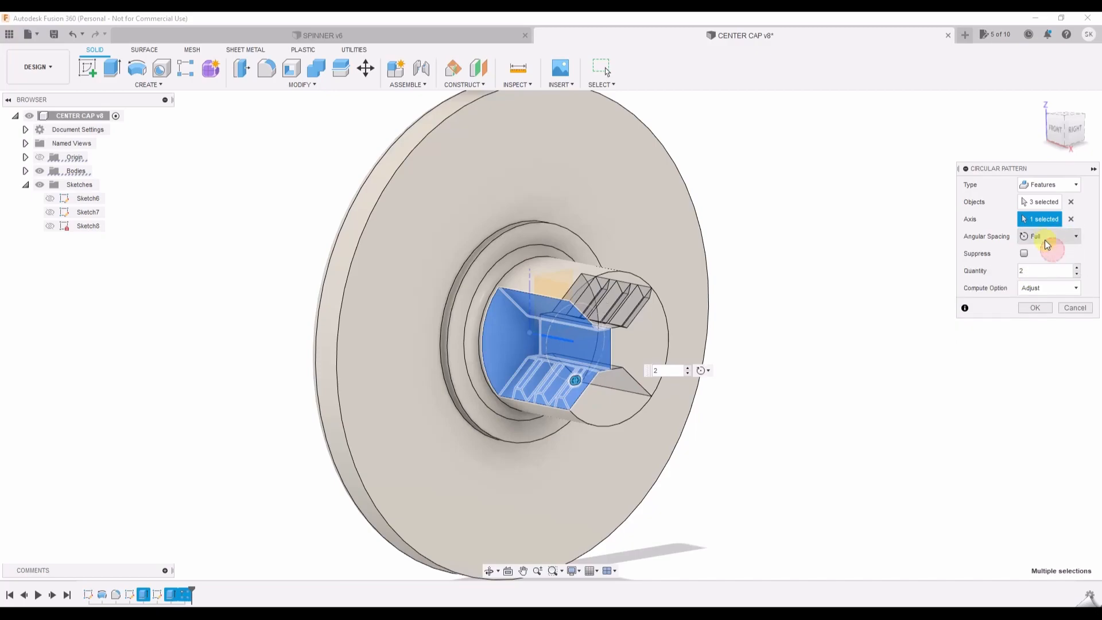
pyautogui.click(1037, 309)
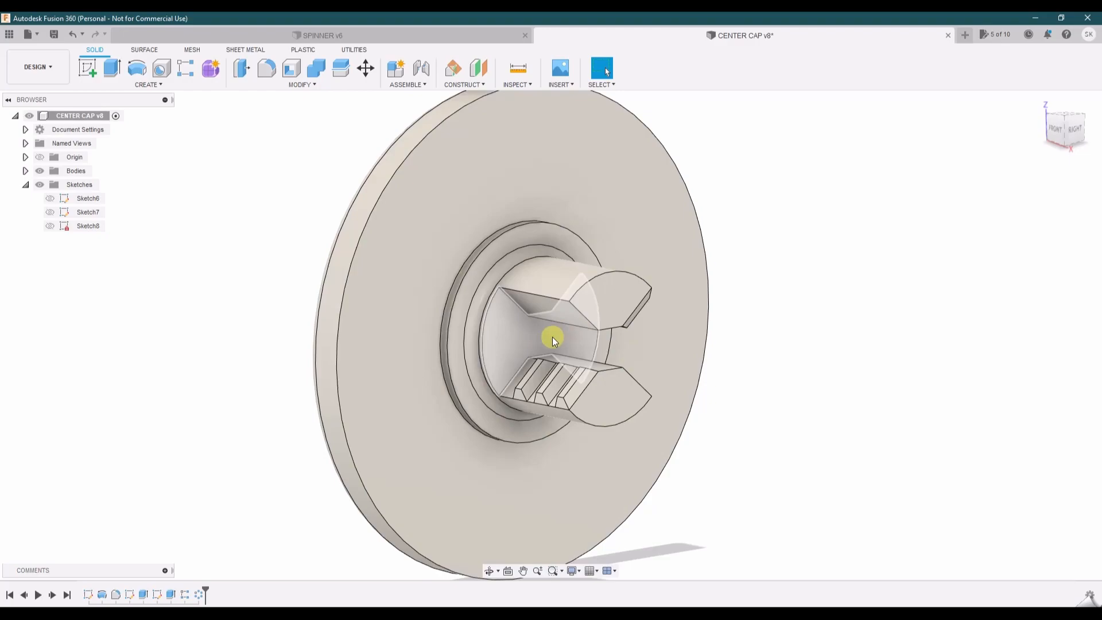
# Chamfer the outer curved edges at the free ends of both pin prongs by 0.5 mm.
pyautogui.click(1032, 103)
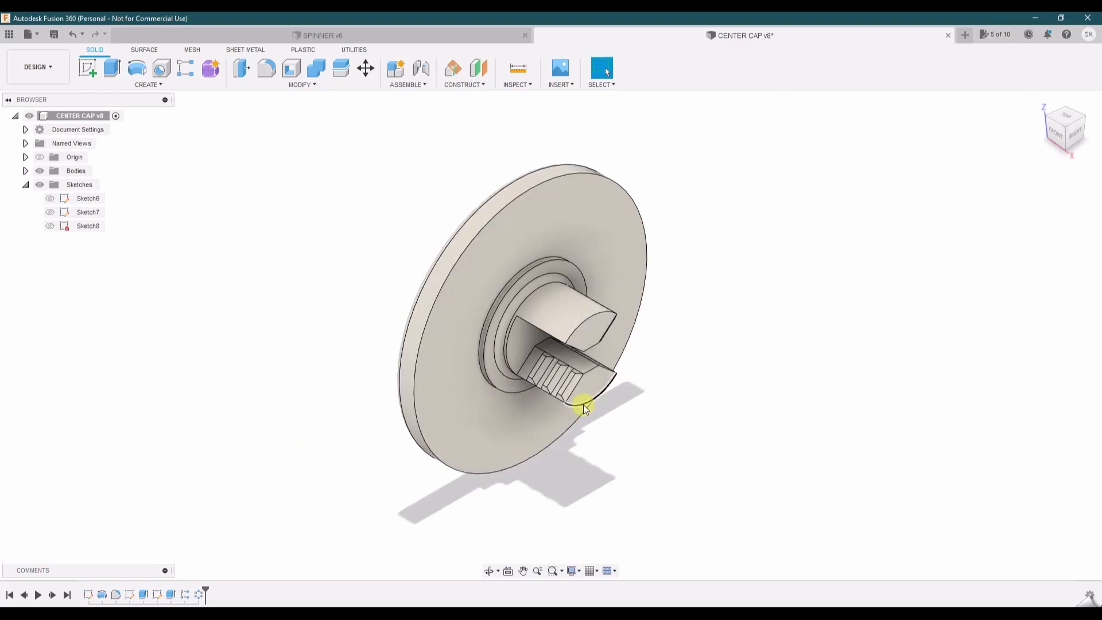
pyautogui.click(301, 84)
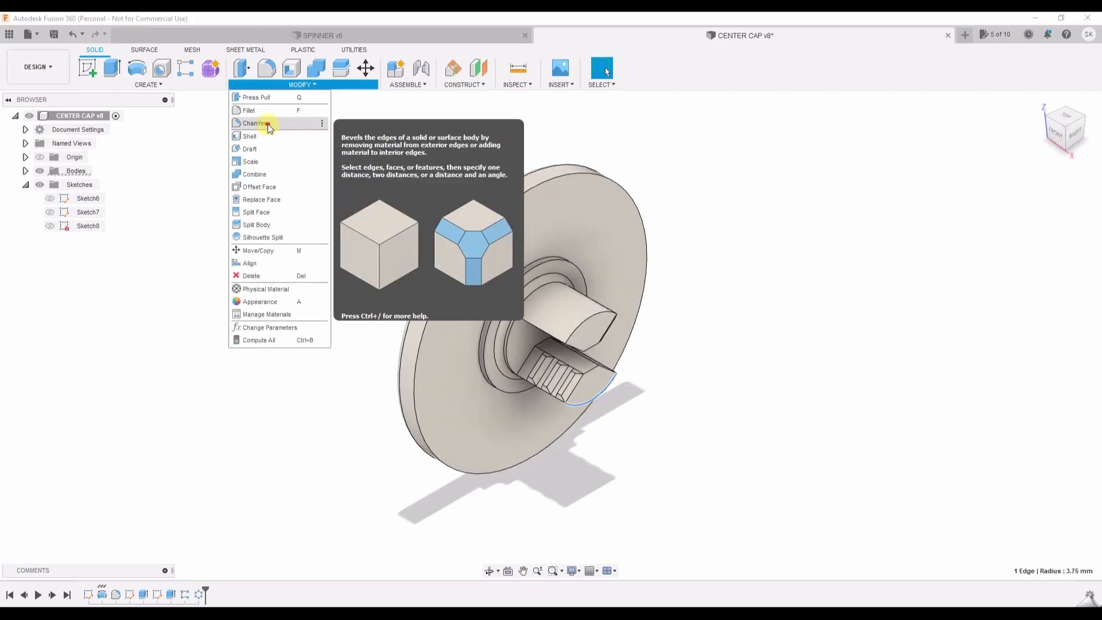
pyautogui.click(256, 121)
pyautogui.click(590, 319)
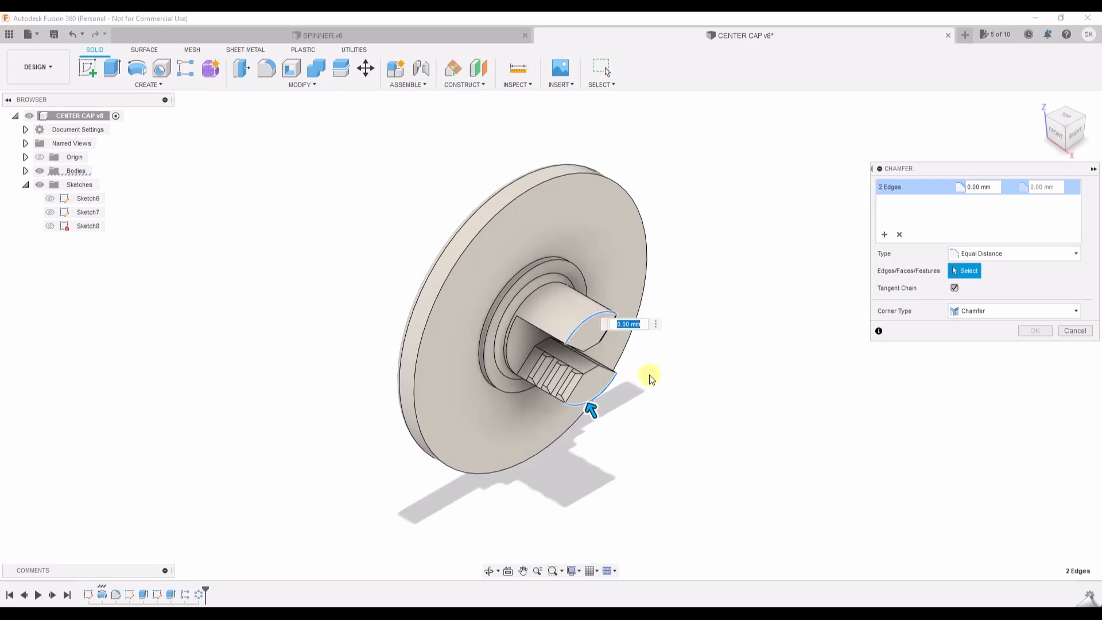
pyautogui.write('1')
pyautogui.press('Return')
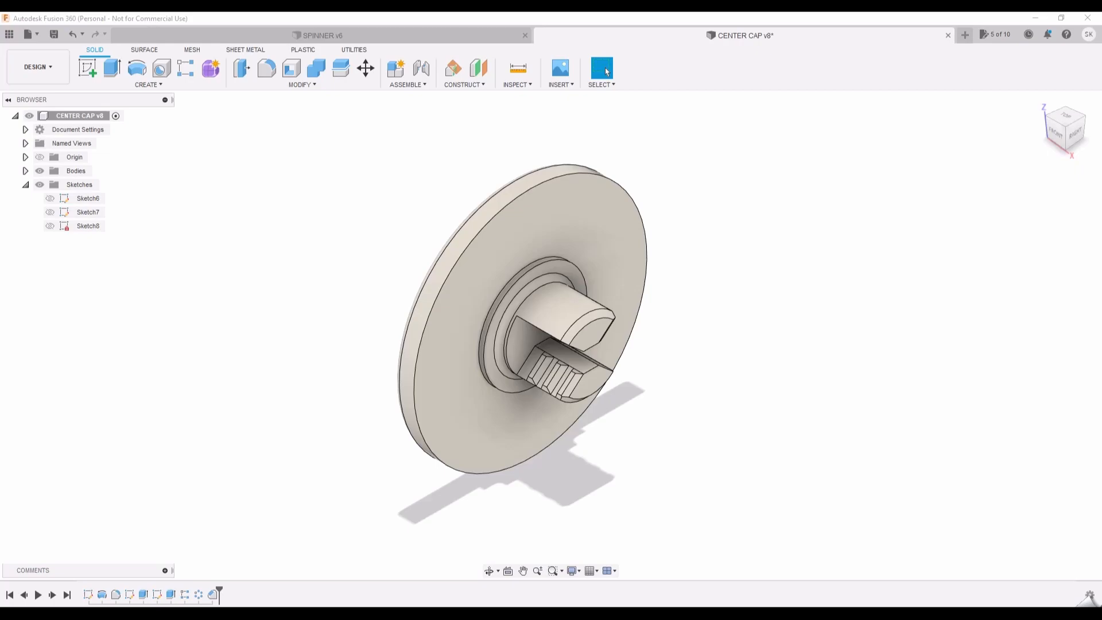
# Reopen the prong chamfer for editing and change its type to Distance and Angle.
pyautogui.click(140, 420)
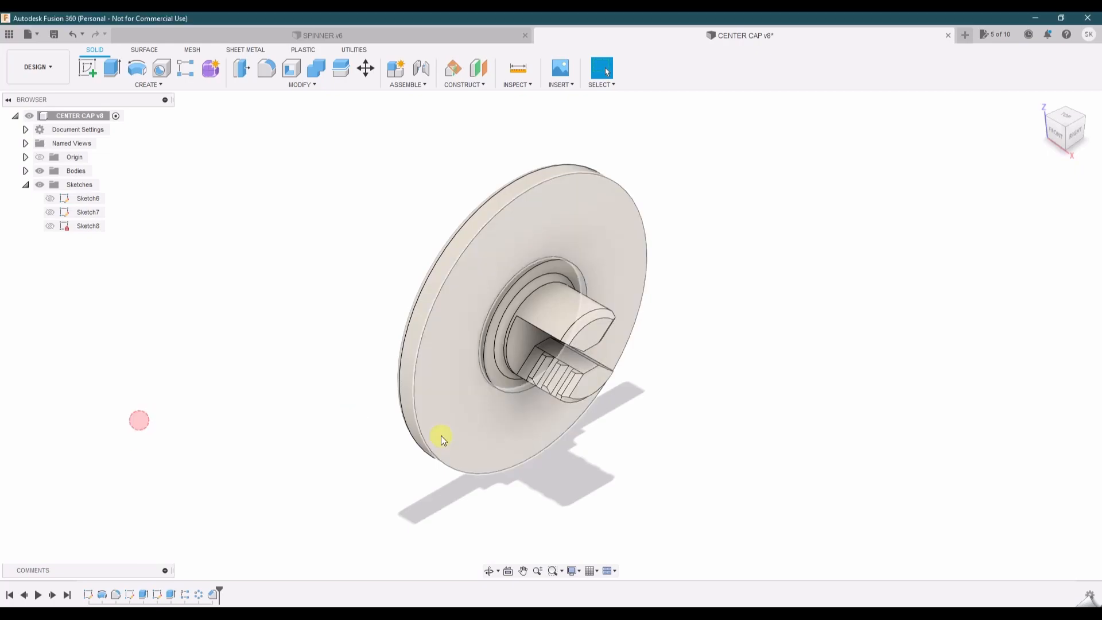
pyautogui.rightClick(212, 595)
pyautogui.click(247, 493)
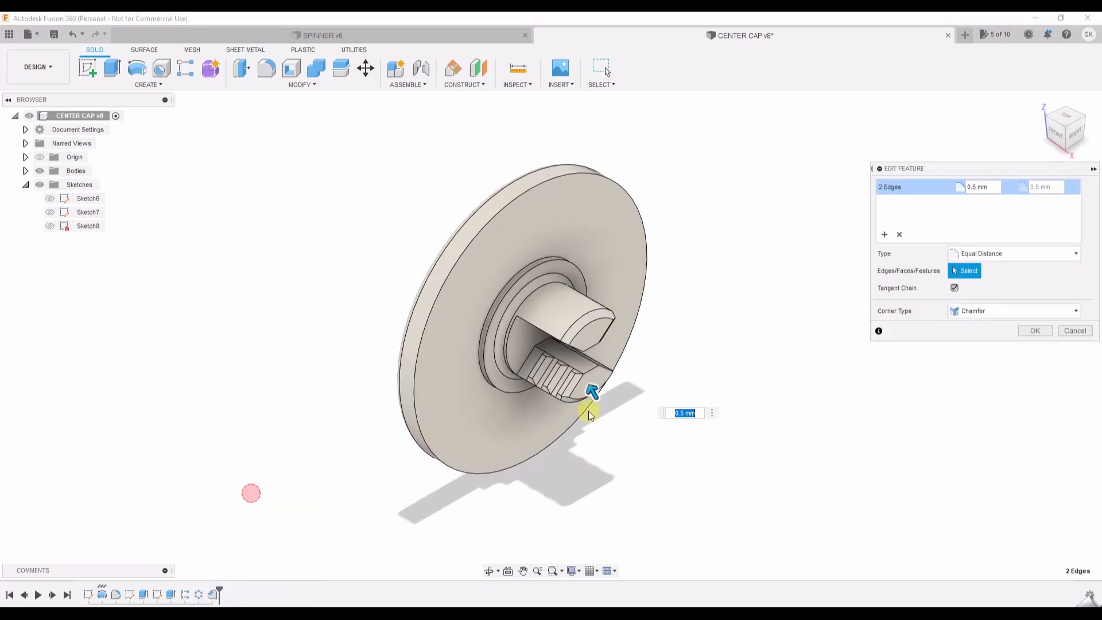
pyautogui.click(988, 252)
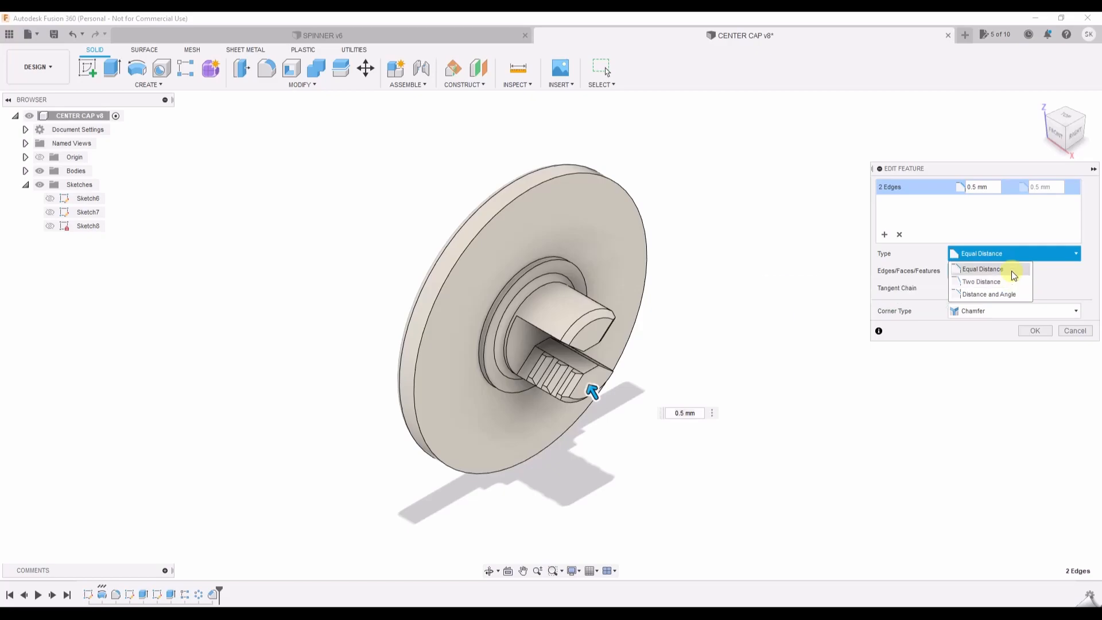
pyautogui.click(1012, 294)
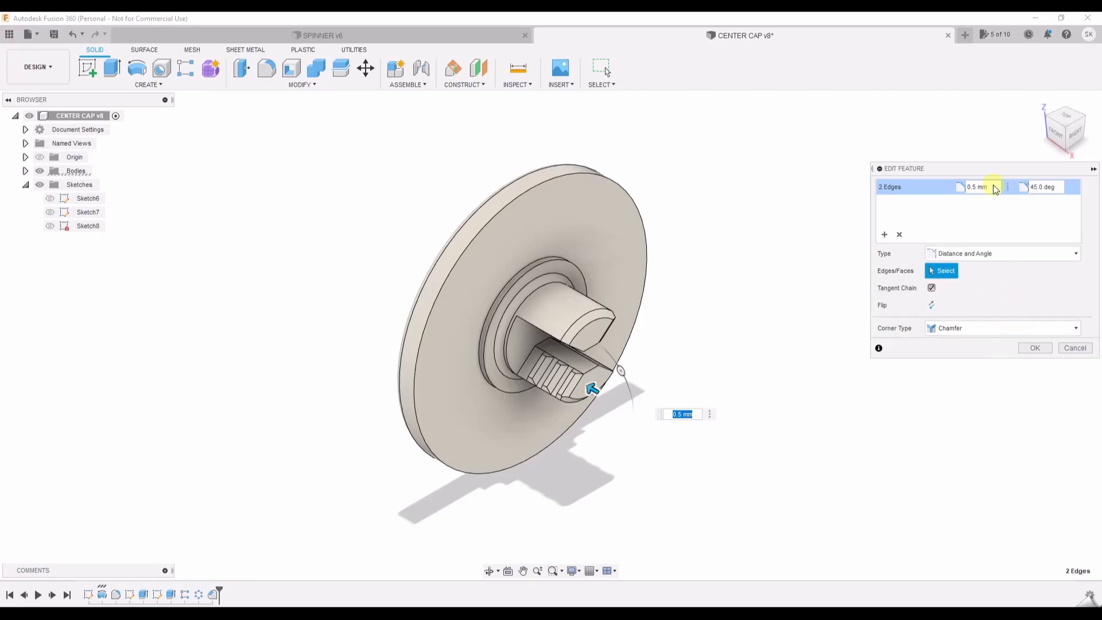
# Set the chamfer's angle to 60 degrees and its distance to 0.5 mm, and accept the edit.
pyautogui.doubleClick(996, 194)
pyautogui.write('1')
pyautogui.click(1046, 191)
pyautogui.moveTo(1047, 191); pyautogui.dragTo(1028, 195)
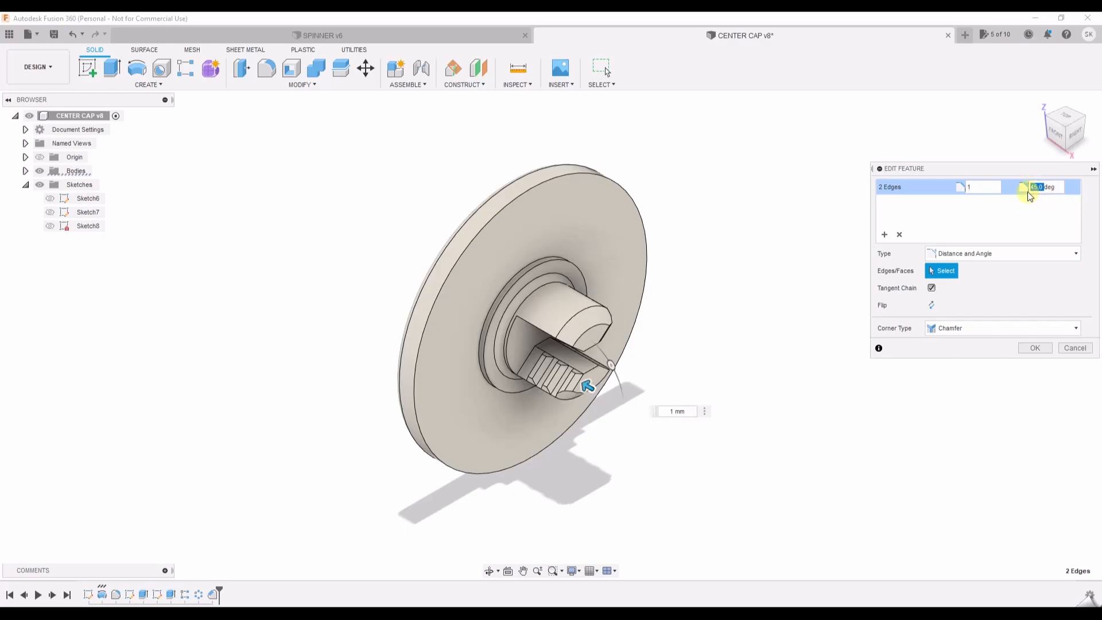
pyautogui.write('60')
pyautogui.moveTo(1000, 190); pyautogui.dragTo(958, 189)
pyautogui.write('5')
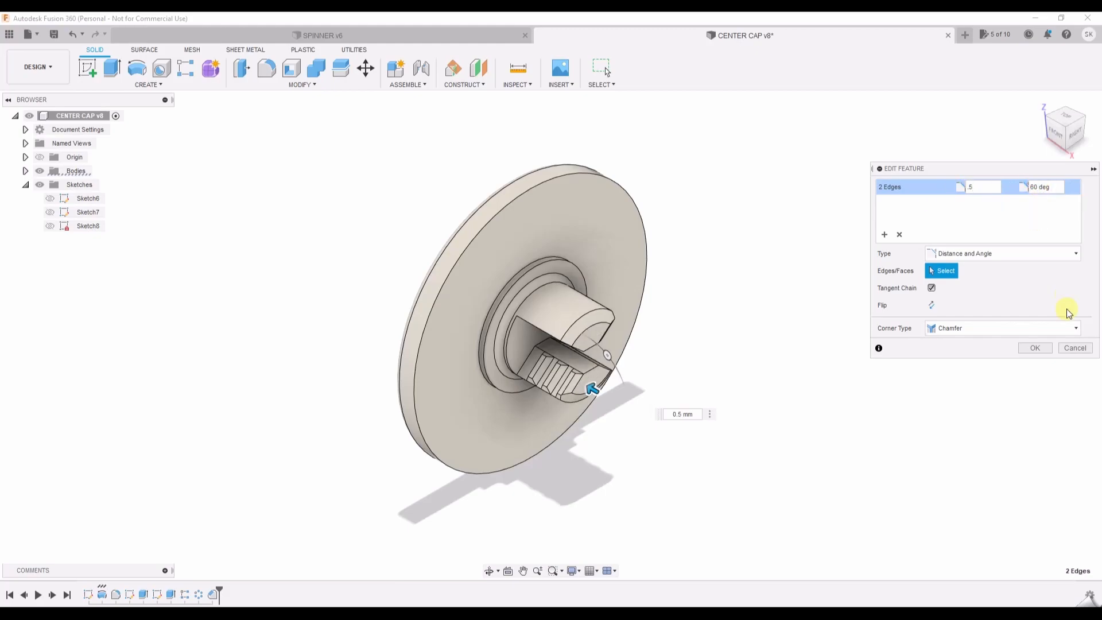
pyautogui.click(1035, 348)
pyautogui.click(733, 368)
pyautogui.click(323, 281)
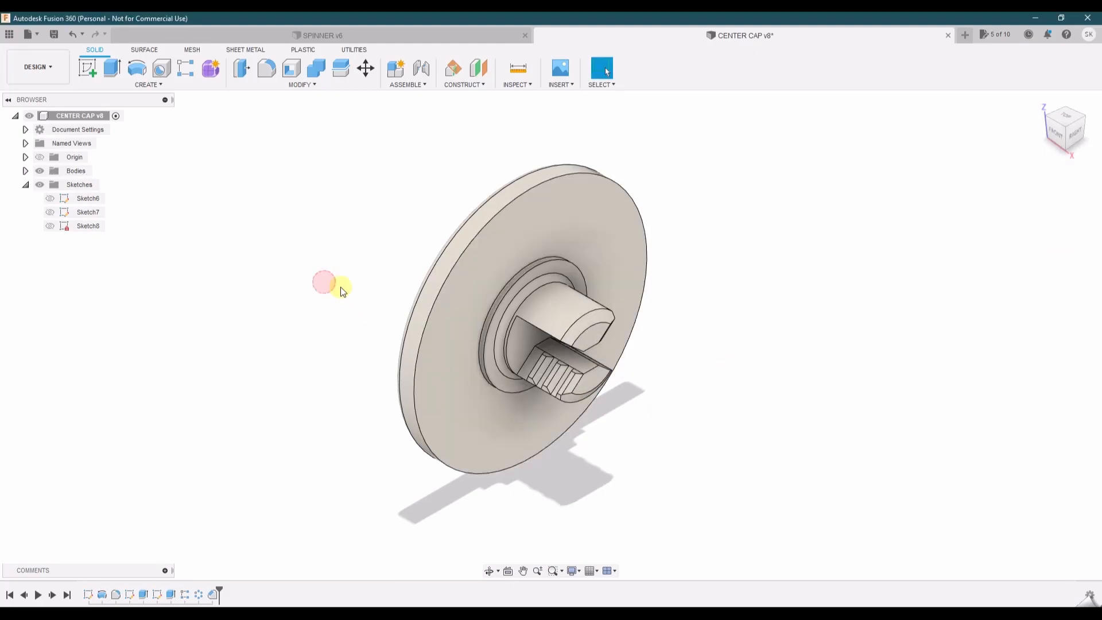
pyautogui.click(336, 290)
pyautogui.click(863, 244)
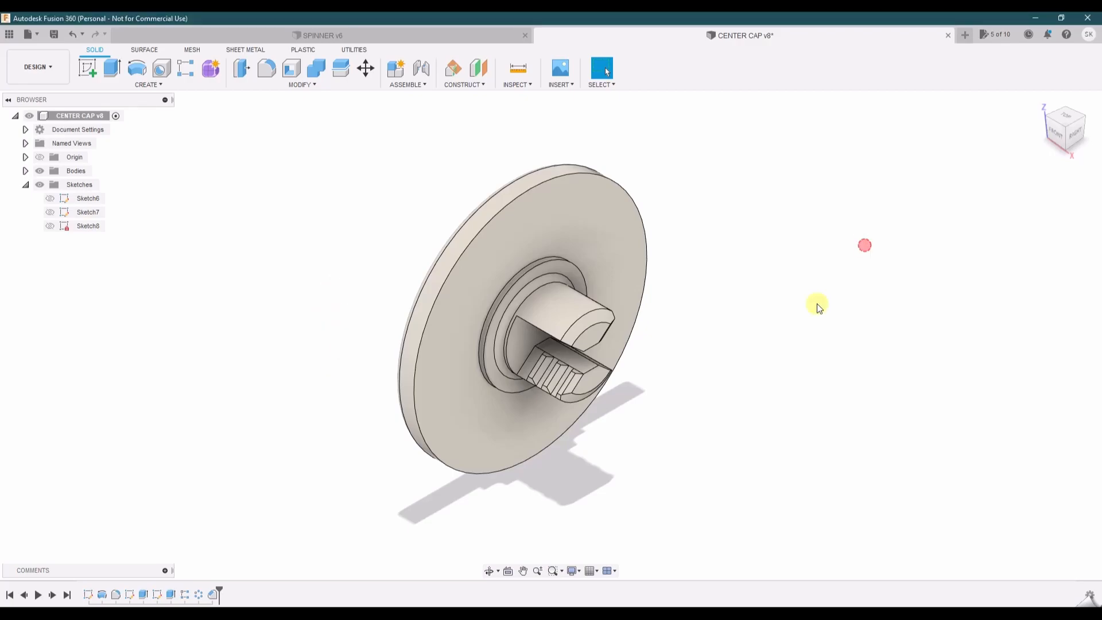
pyautogui.click(490, 571)
pyautogui.moveTo(475, 443); pyautogui.dragTo(555, 292)
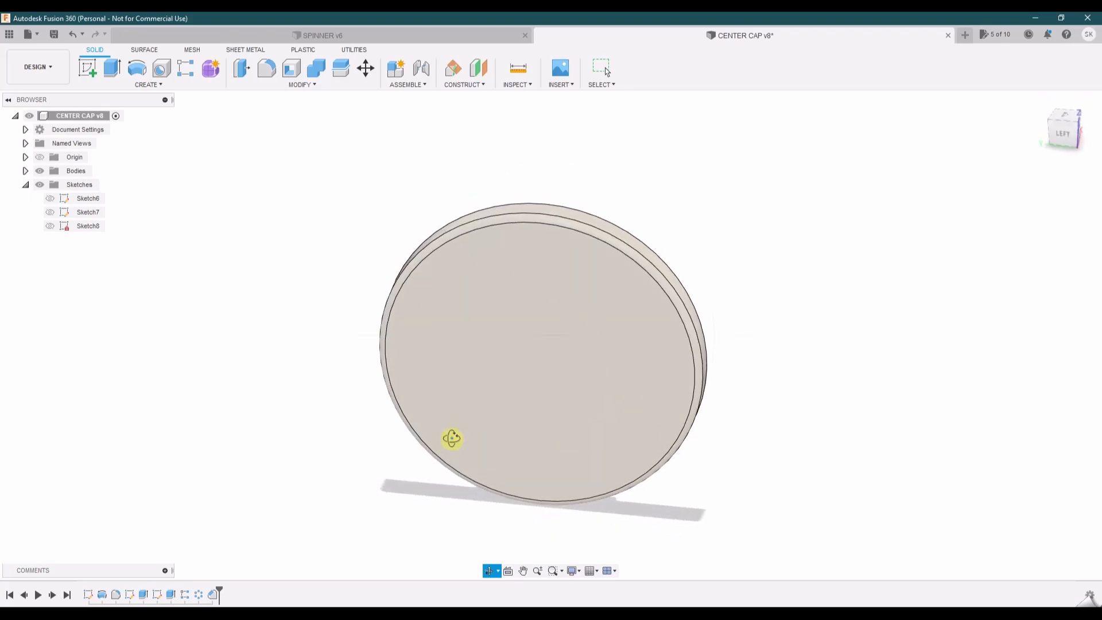
pyautogui.moveTo(623, 394); pyautogui.dragTo(497, 328)
pyautogui.click(1034, 117)
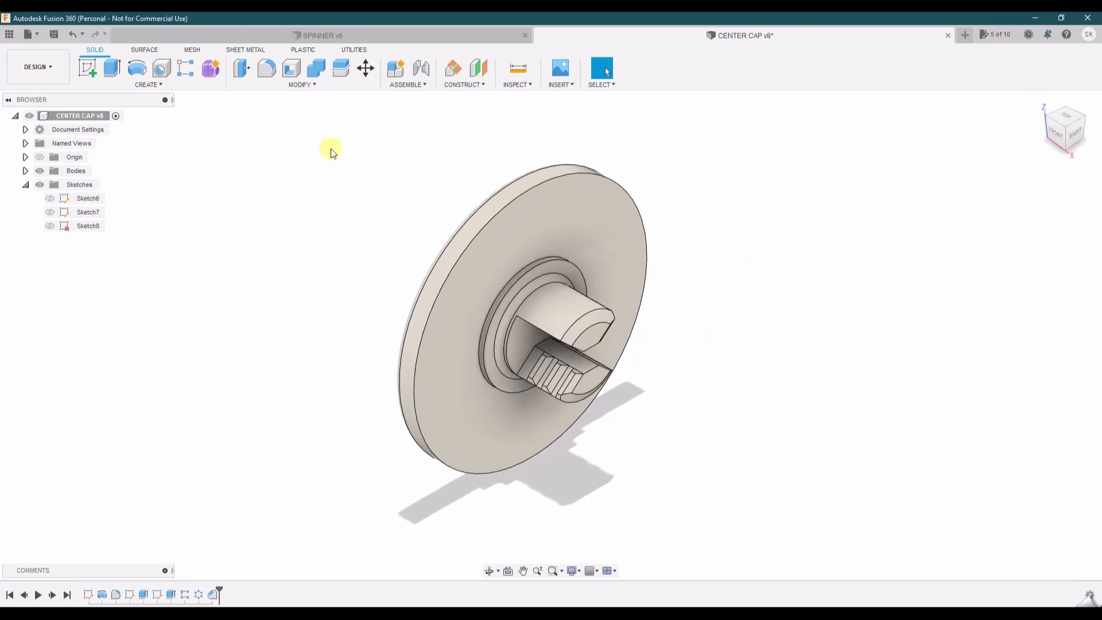
pyautogui.click(267, 68)
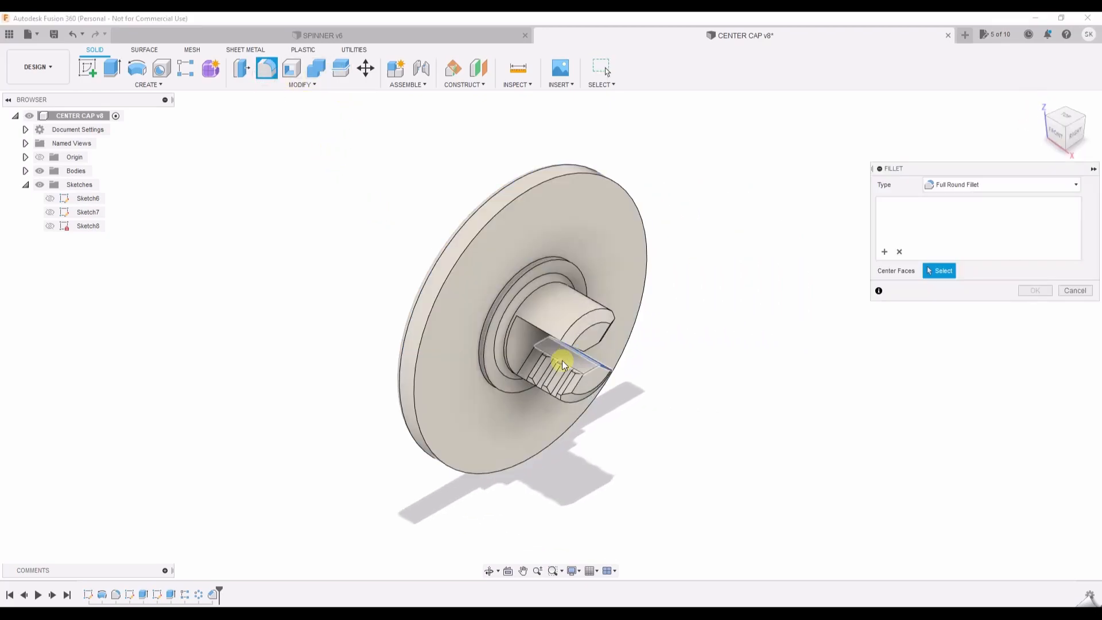
pyautogui.click(528, 352)
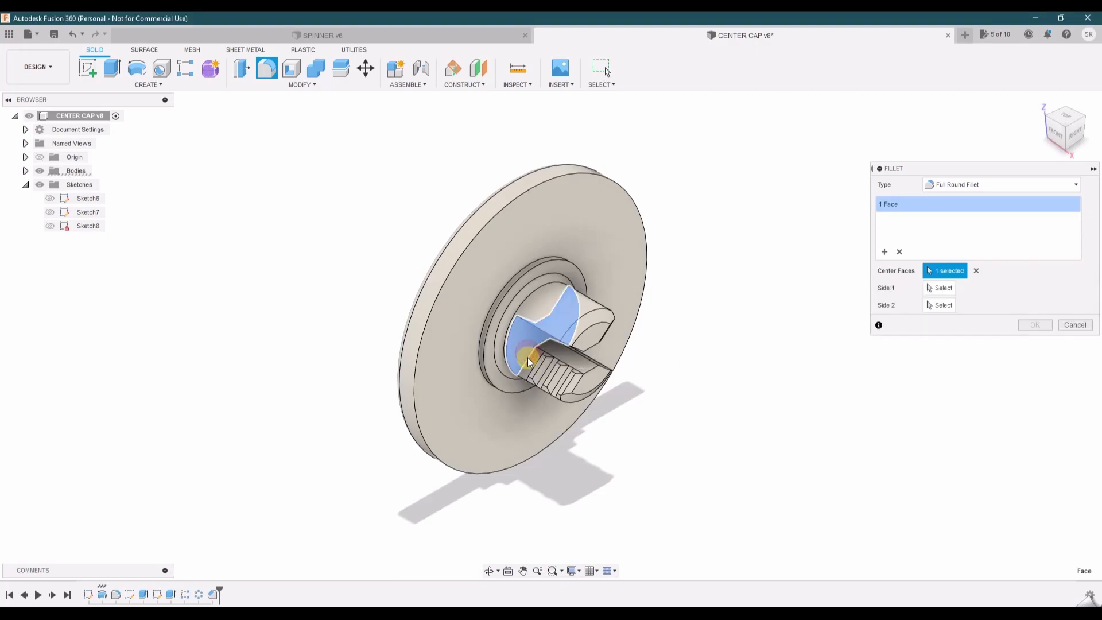
pyautogui.click(528, 356)
pyautogui.scroll(5, 528, 356)
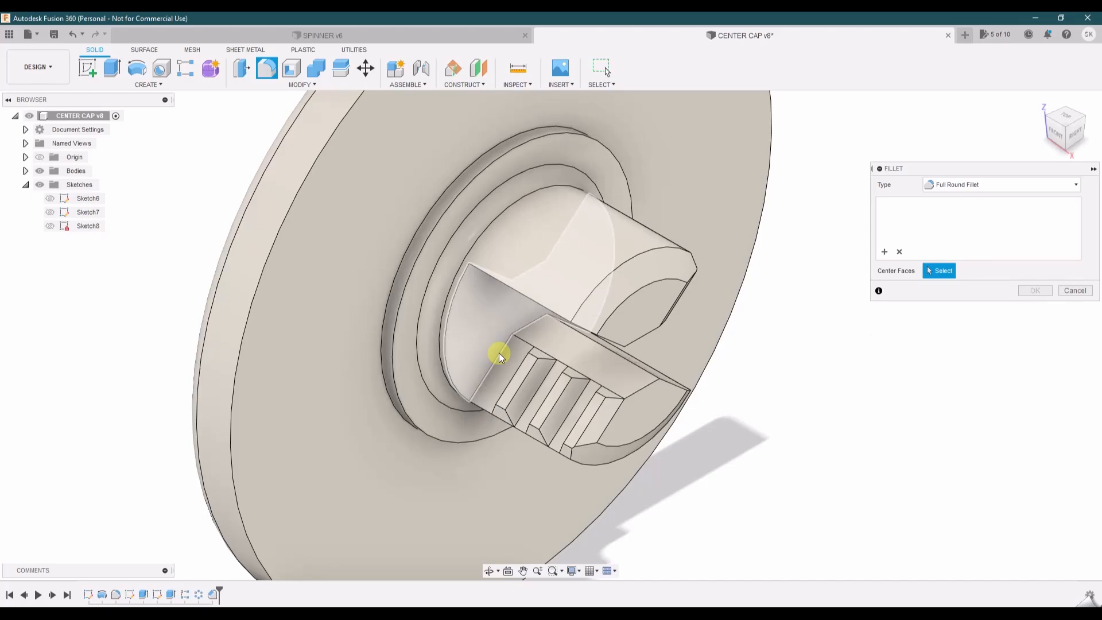
pyautogui.click(498, 353)
pyautogui.click(497, 360)
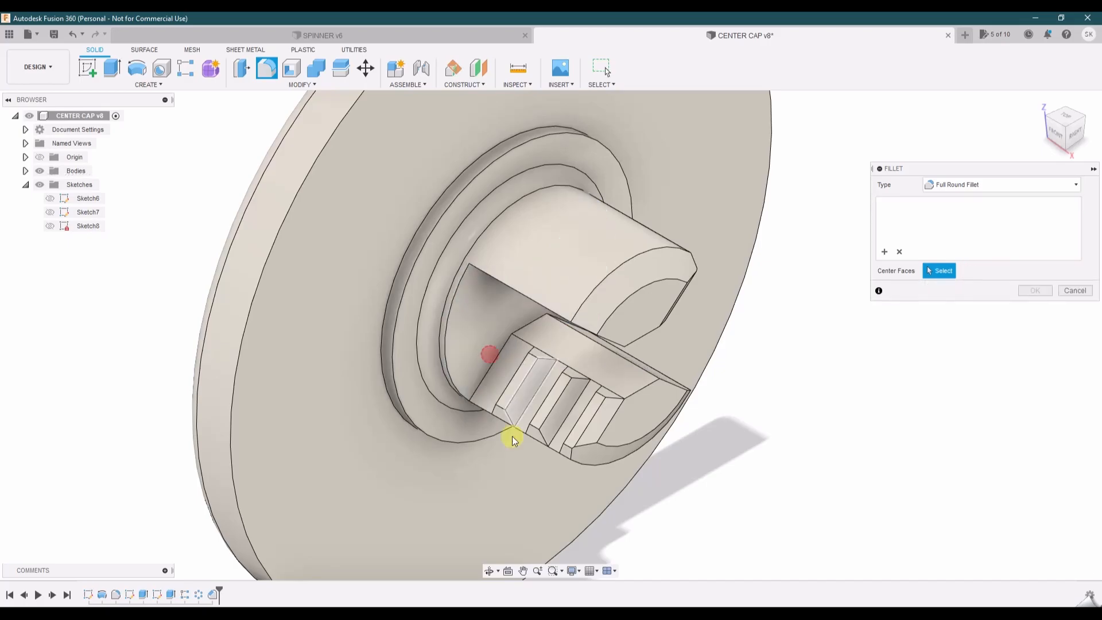
pyautogui.click(490, 571)
pyautogui.moveTo(512, 391); pyautogui.dragTo(579, 339)
pyautogui.press('Escape')
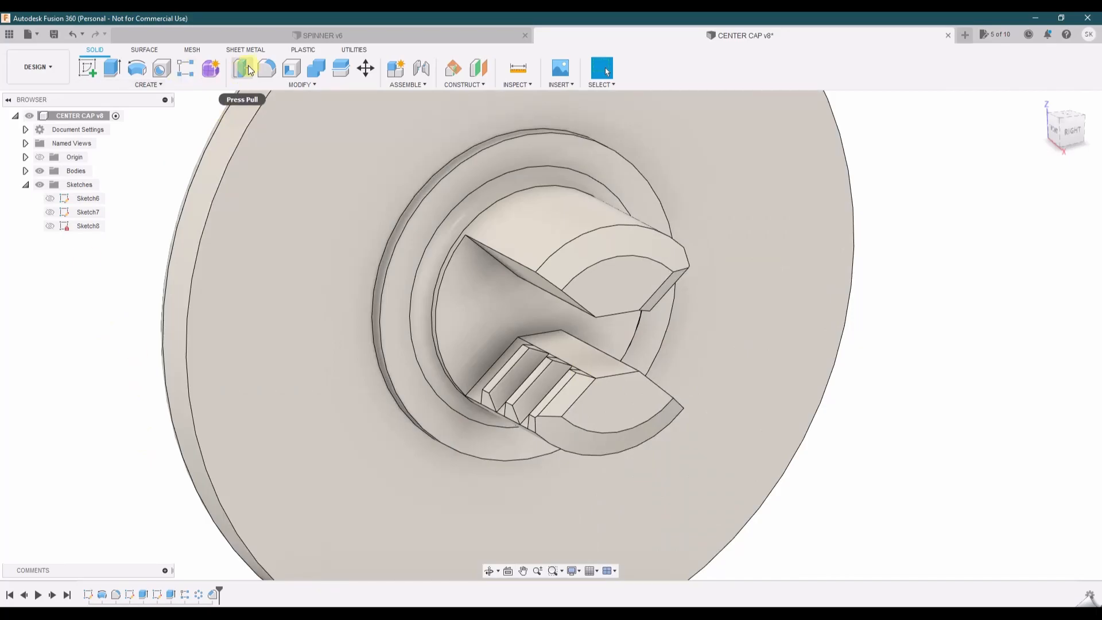
# Start a regular constant-radius fillet and select the three inner edges where the lower prong meets the pin's base.
pyautogui.click(265, 67)
pyautogui.click(958, 184)
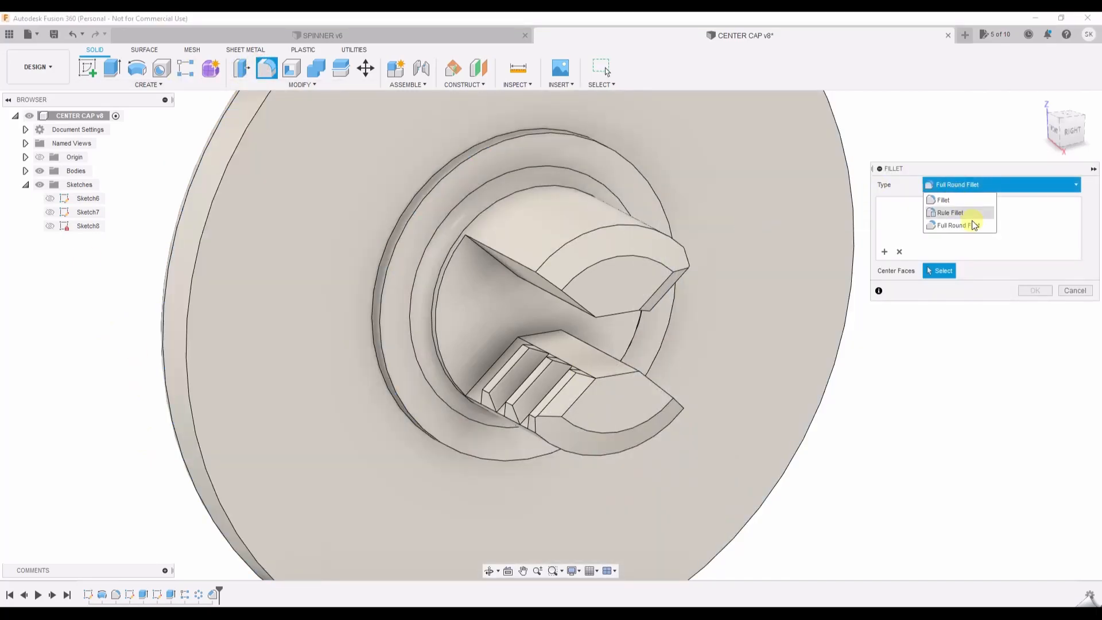
pyautogui.click(953, 200)
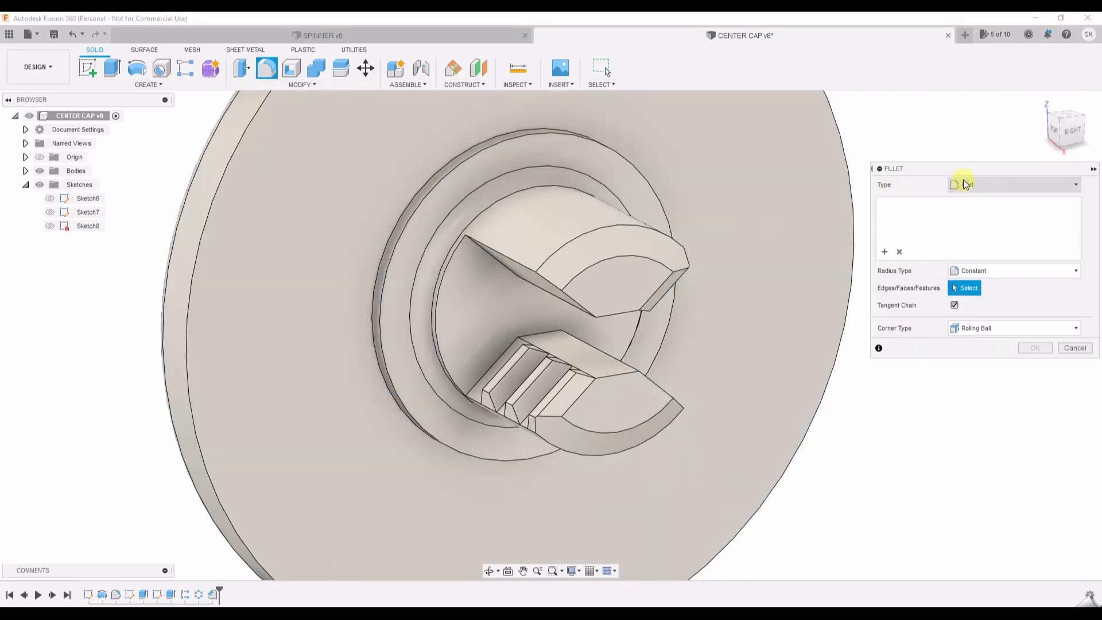
pyautogui.click(504, 355)
pyautogui.click(533, 336)
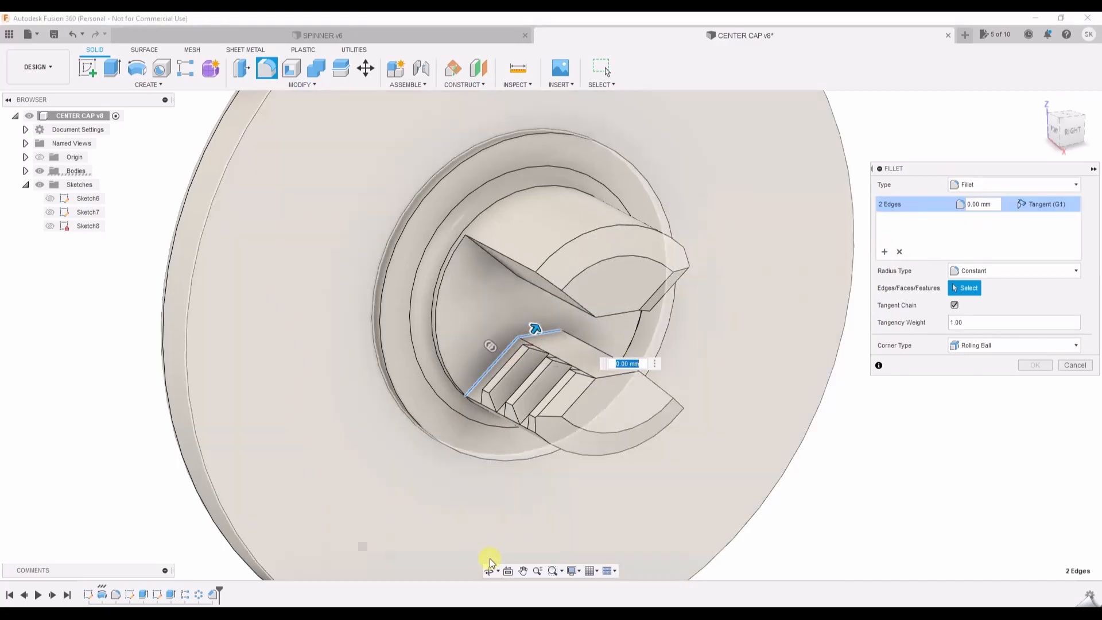
pyautogui.click(491, 566)
pyautogui.moveTo(640, 395); pyautogui.dragTo(547, 388)
pyautogui.press('Escape')
pyautogui.click(615, 360)
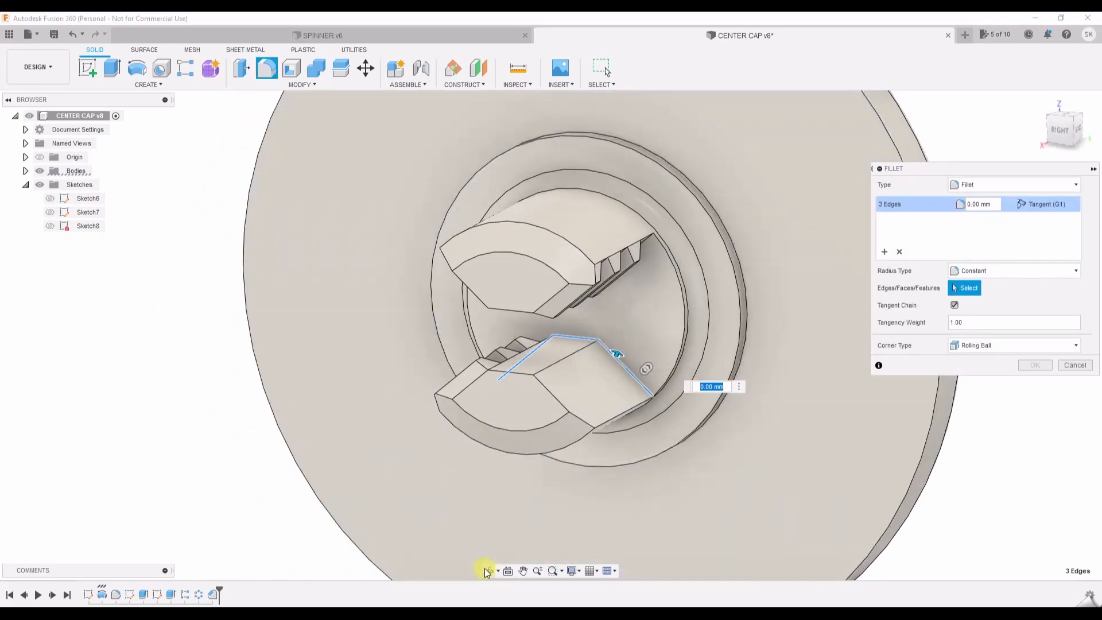
# Add the upper prong's three inner base edges to the fillet and apply a 0.5 mm radius.
pyautogui.click(490, 571)
pyautogui.moveTo(577, 437); pyautogui.dragTo(566, 399)
pyautogui.press('Escape')
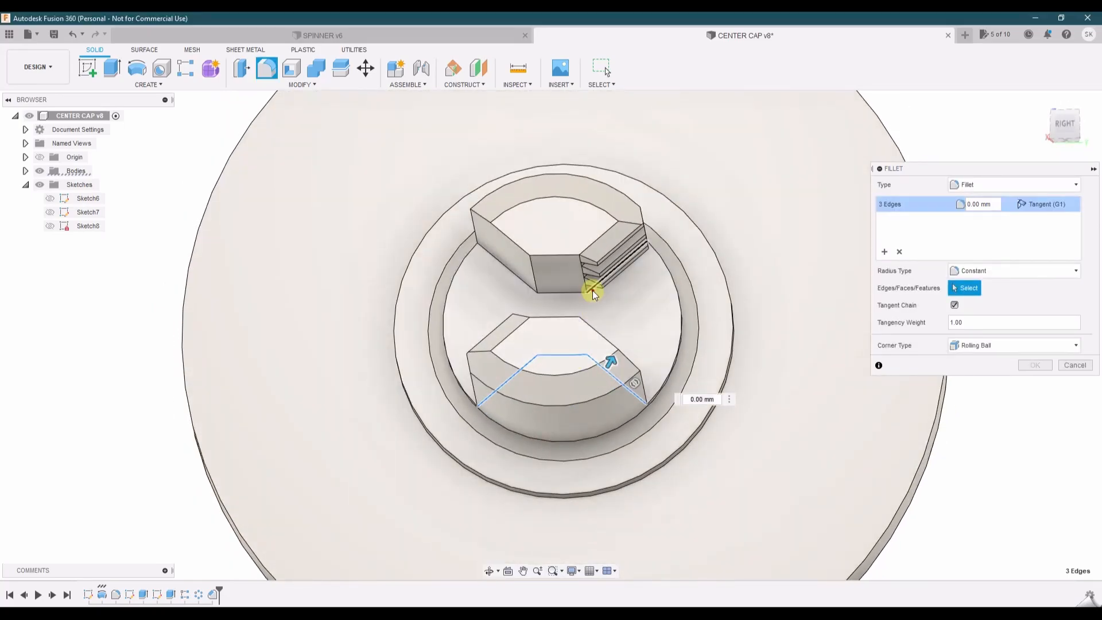
pyautogui.click(558, 292)
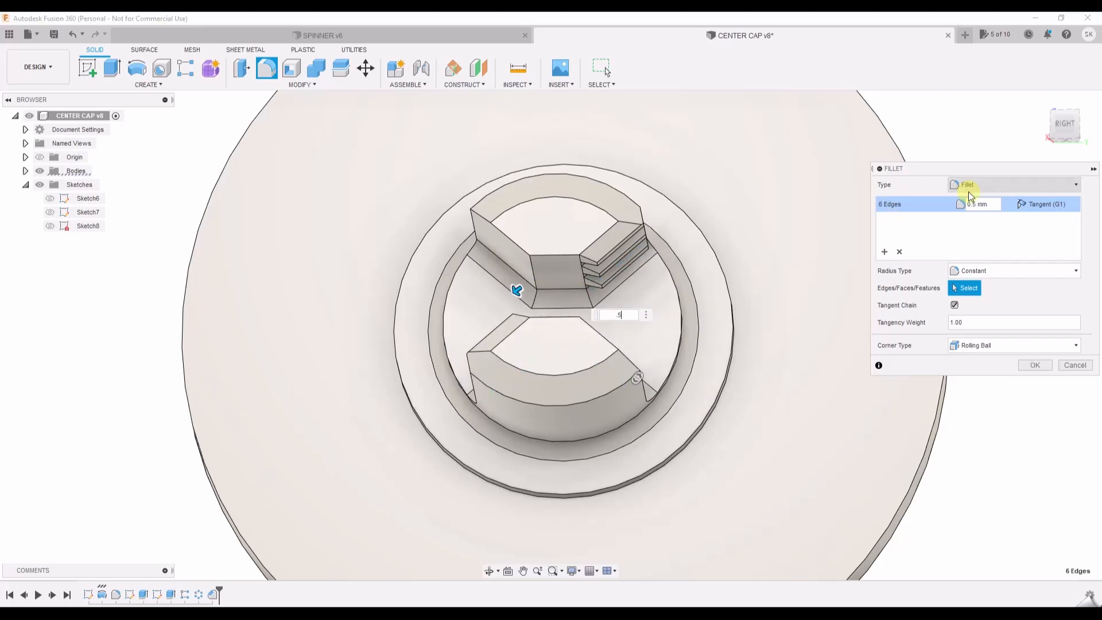
pyautogui.click(1034, 366)
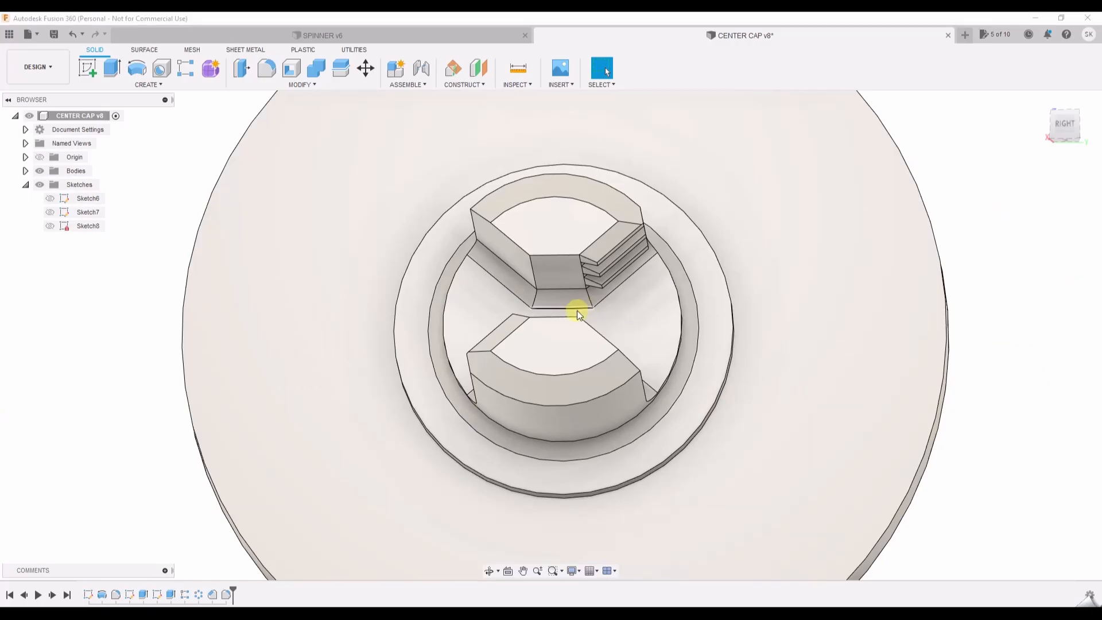
pyautogui.moveTo(576, 309); pyautogui.dragTo(610, 322, button='middle')
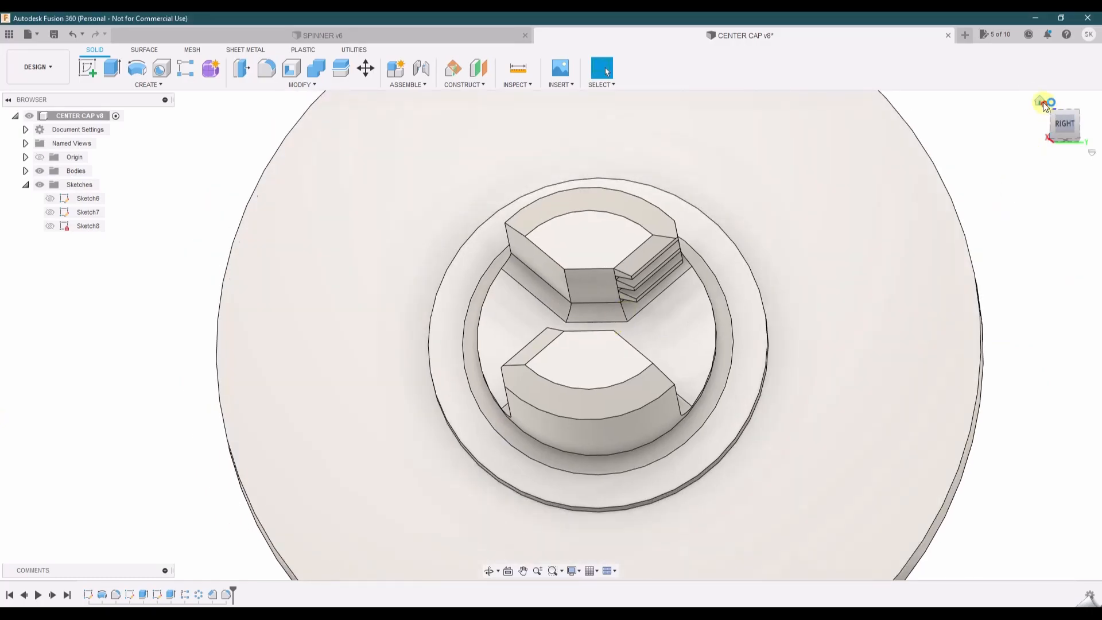
pyautogui.click(1044, 104)
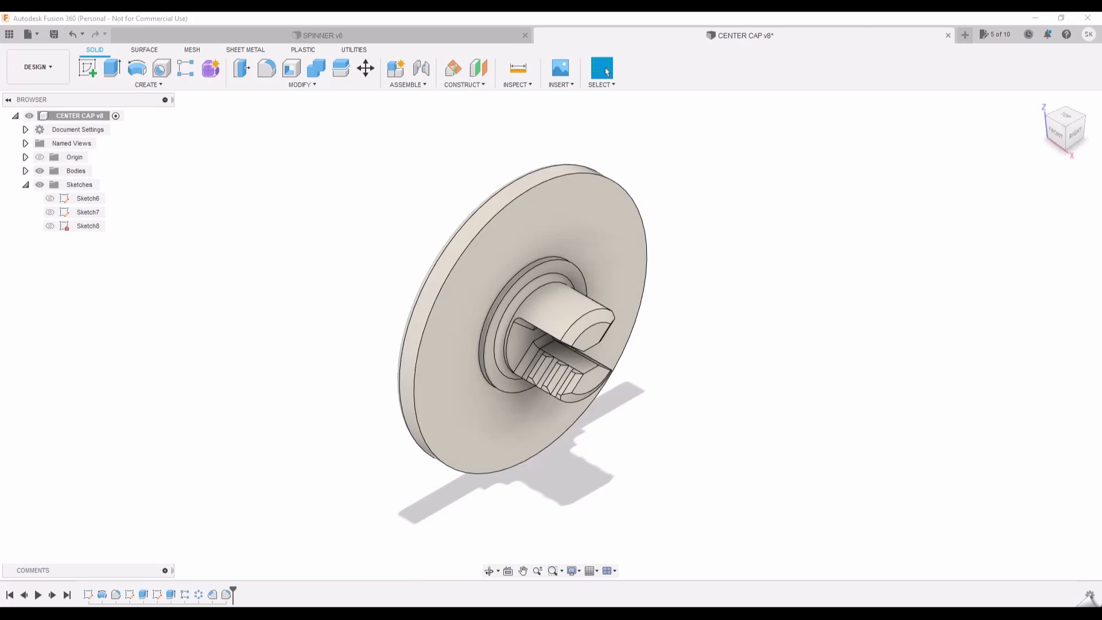
pyautogui.click(321, 337)
pyautogui.click(1042, 104)
pyautogui.click(672, 407)
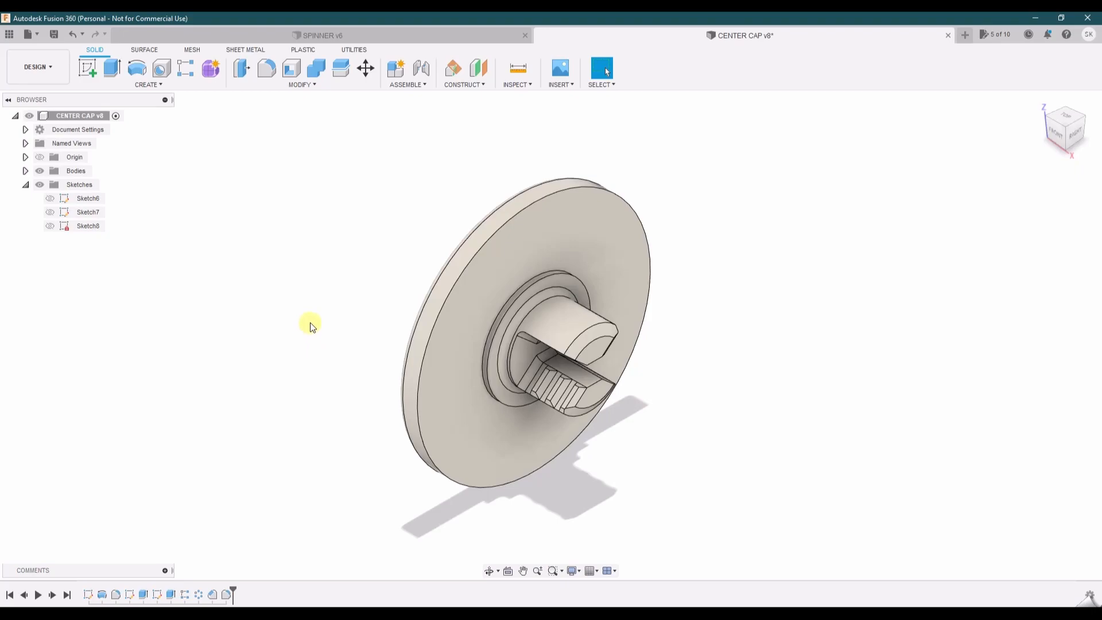
pyautogui.click(343, 305)
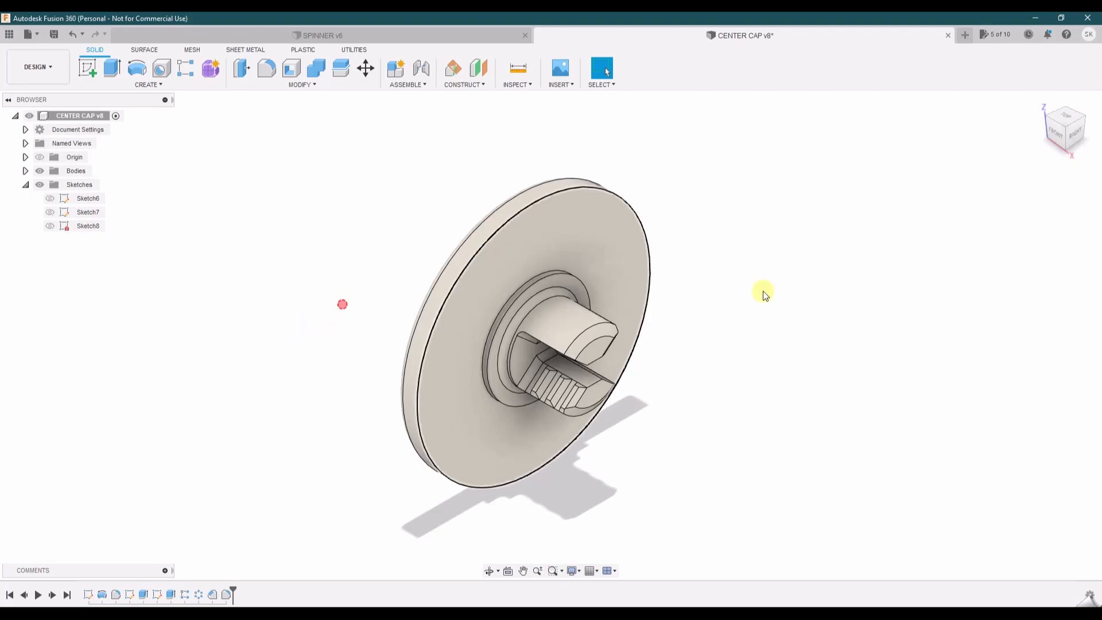
pyautogui.click(1040, 105)
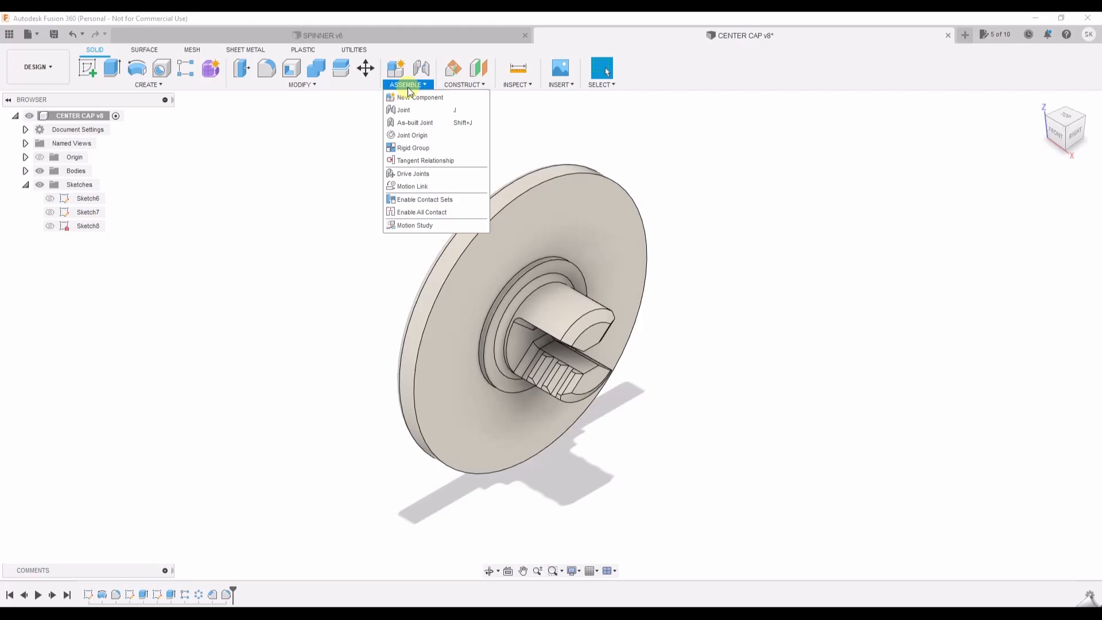
pyautogui.click(364, 291)
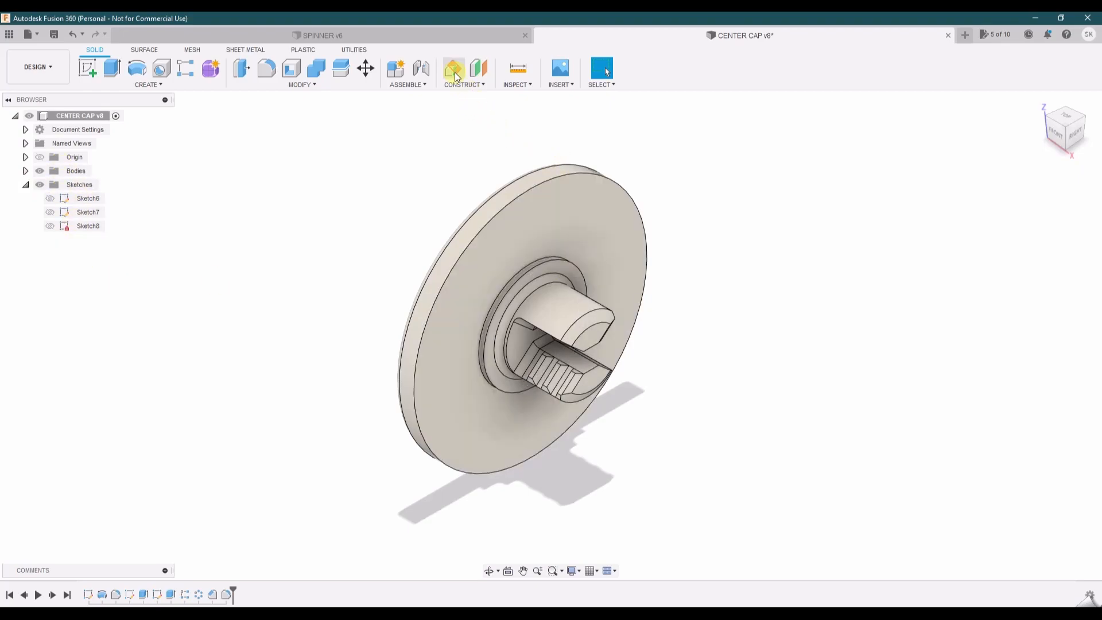
pyautogui.click(427, 36)
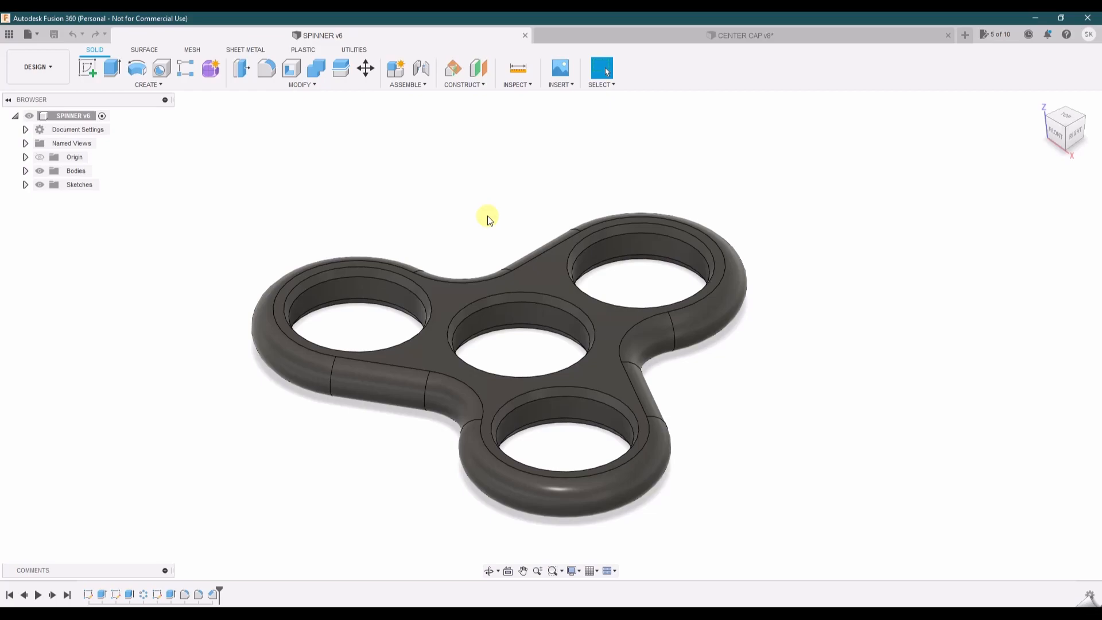
pyautogui.click(689, 36)
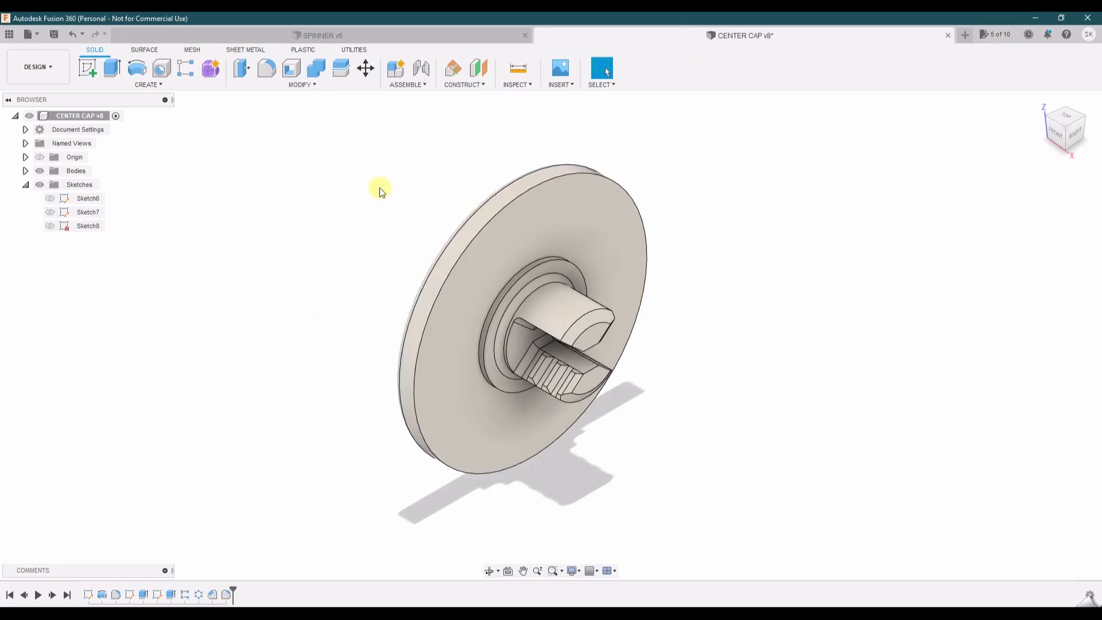